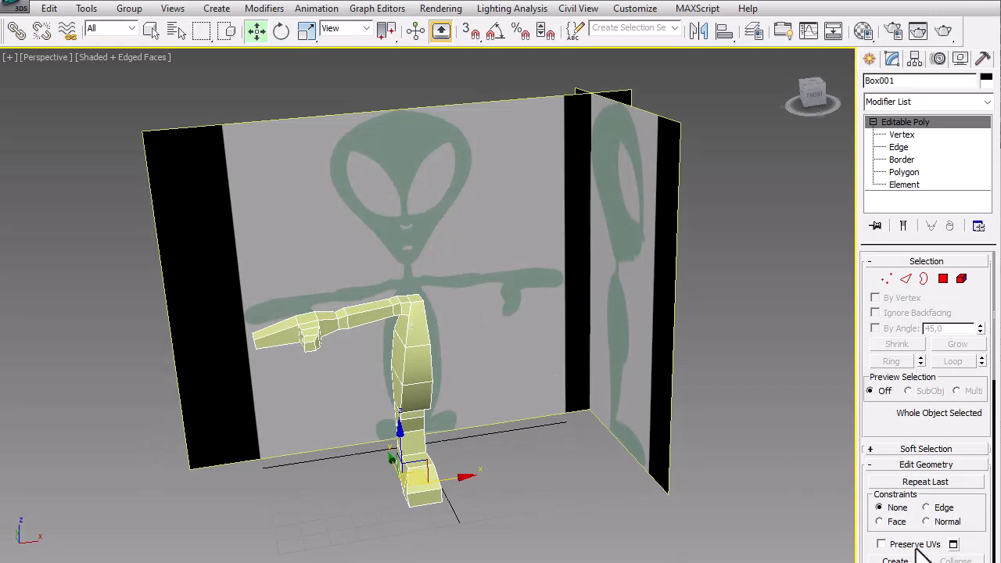
Step: Show all four viewports and select the polygon on top of the alien's half-body where the neck starts
key(alt+w)
click(647, 436)
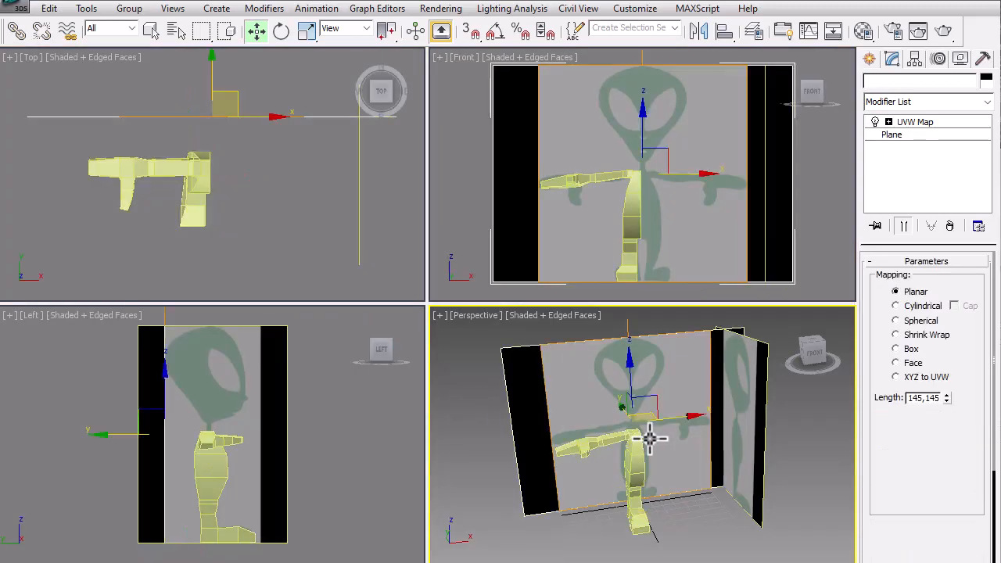
scroll(652, 442, up, 5)
click(587, 412)
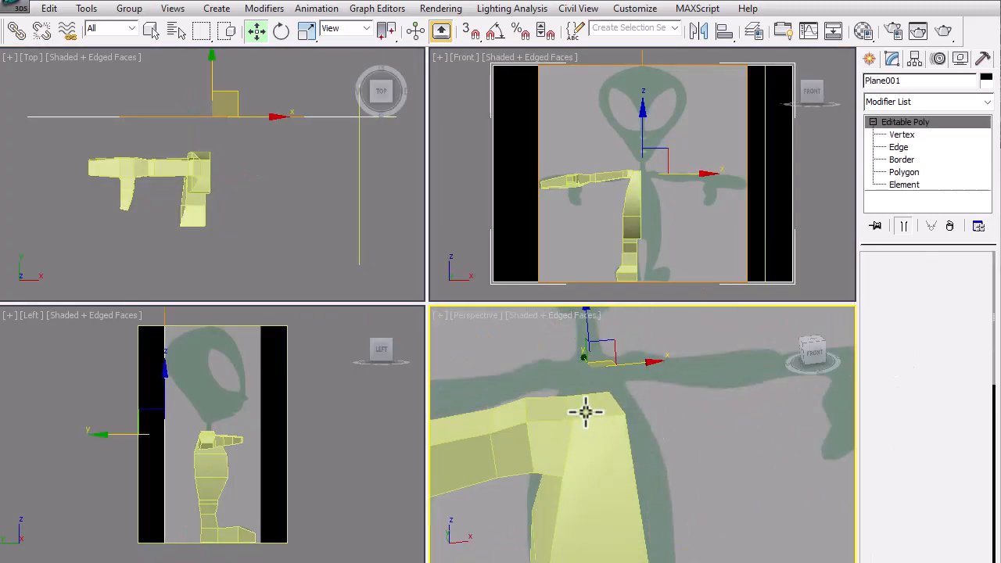
middle_drag(600, 415, 675, 411)
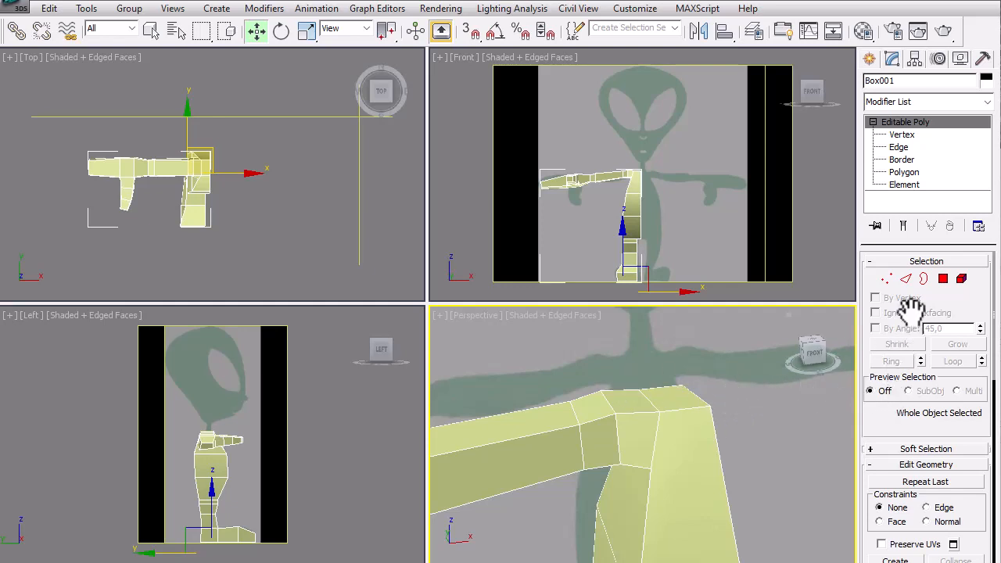
click(944, 279)
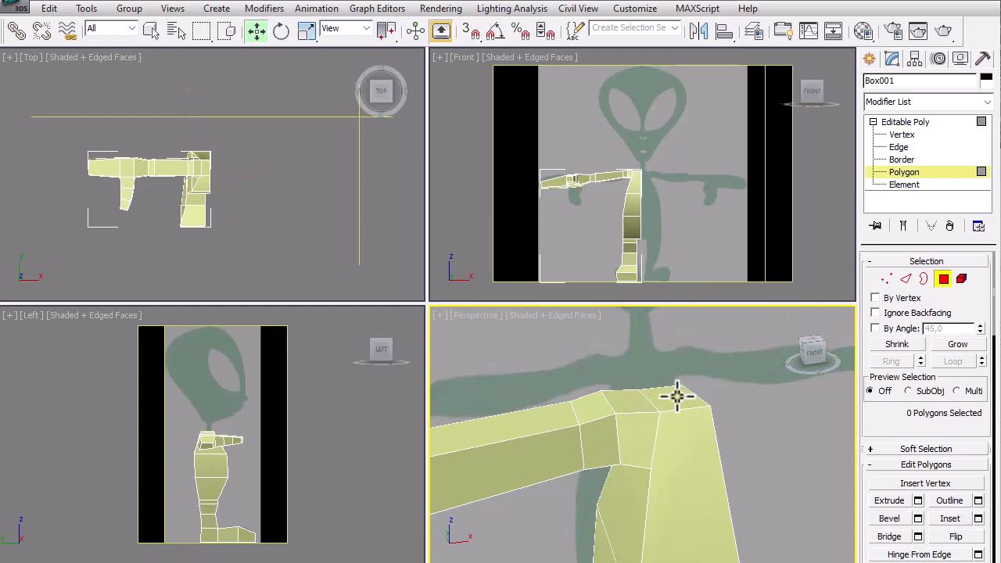
click(678, 397)
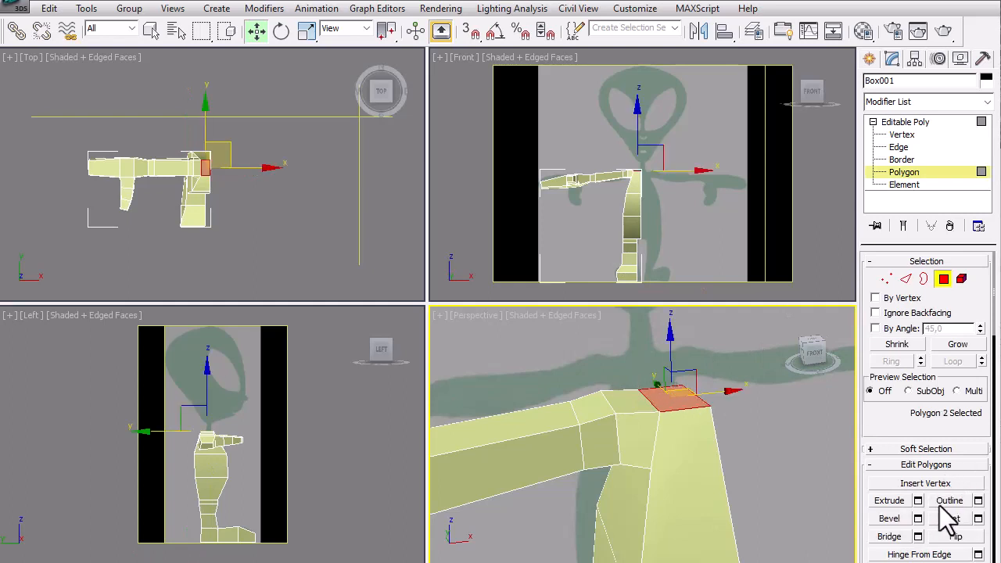
Step: Turn off Selection Brackets for the Front viewport
right_click(690, 204)
scroll(689, 203, up, 5)
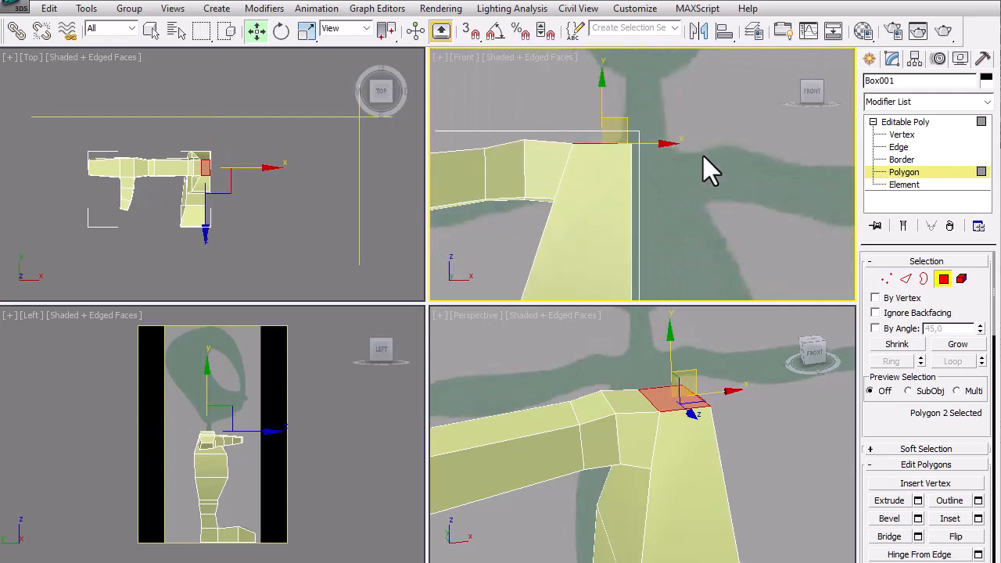
middle_drag(705, 150, 720, 219)
scroll(719, 225, down, 3)
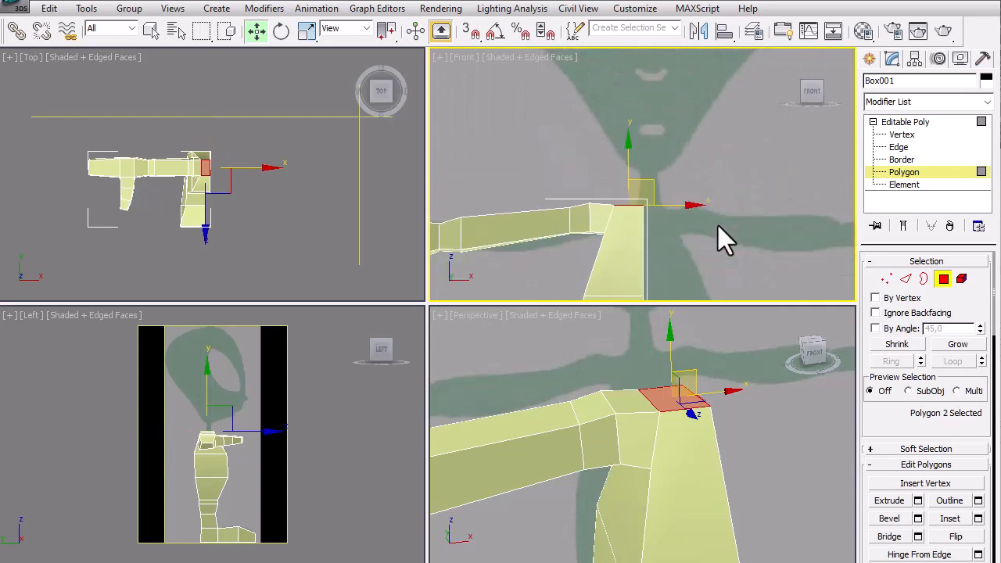
middle_drag(721, 181, 719, 212)
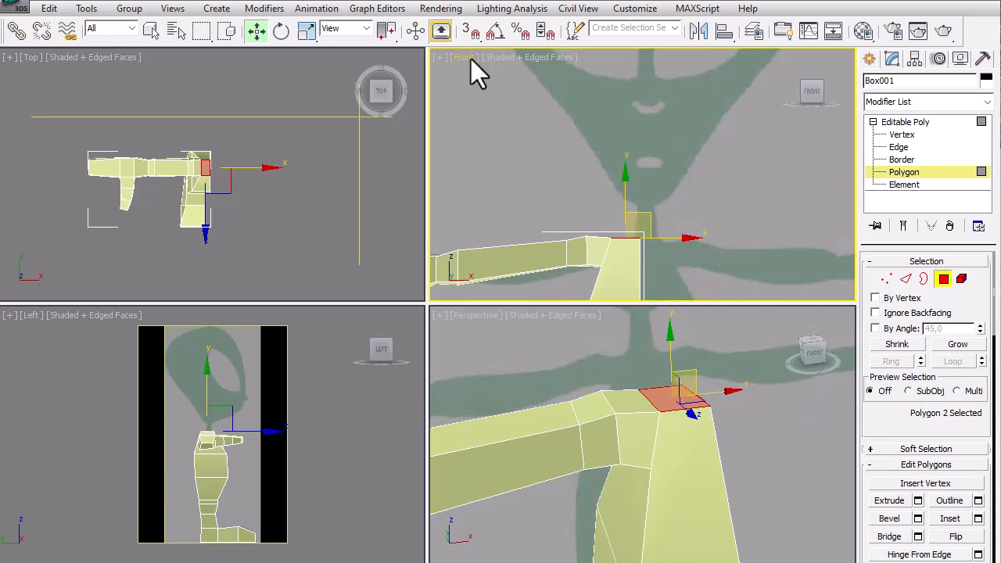
click(442, 68)
click(440, 58)
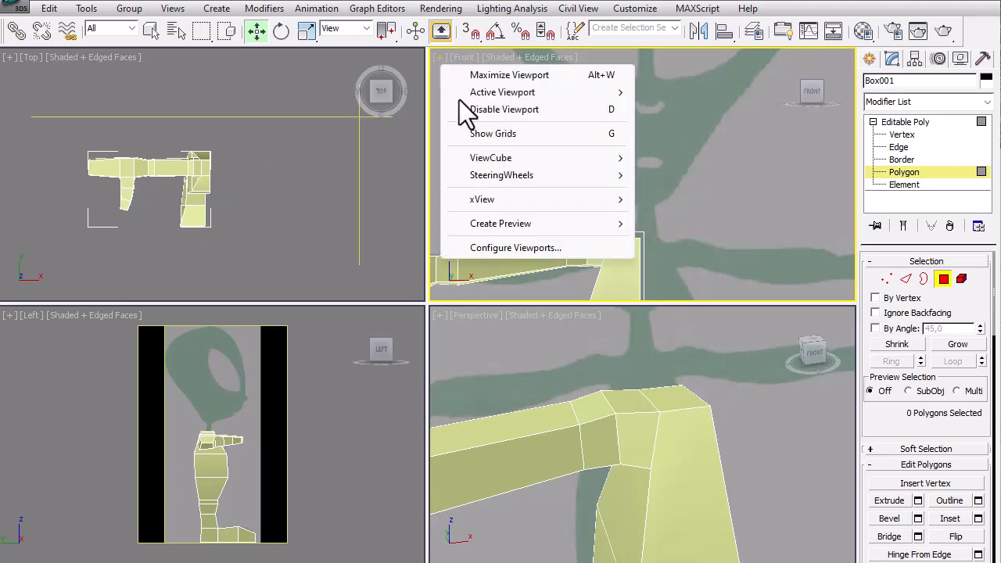
click(486, 244)
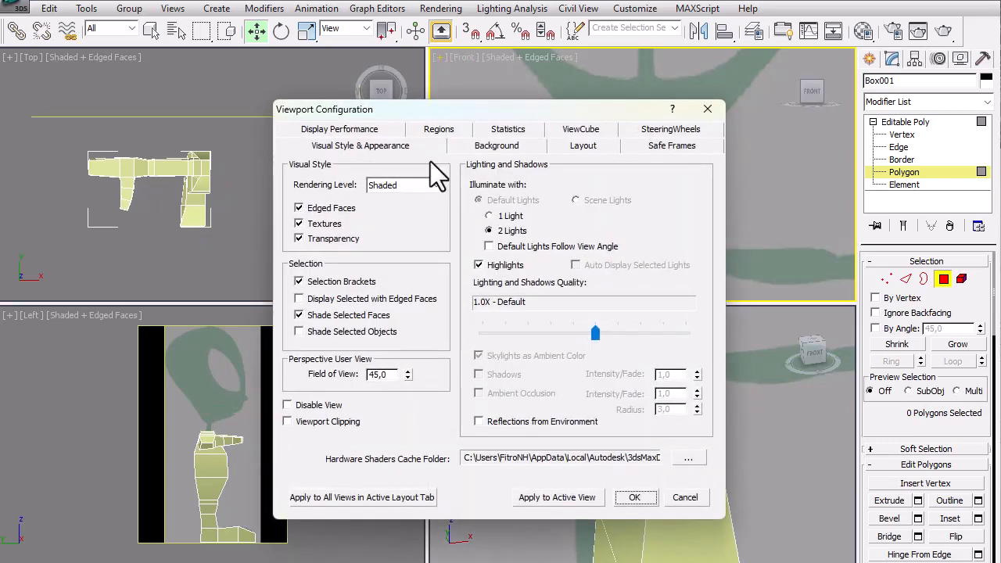
click(319, 283)
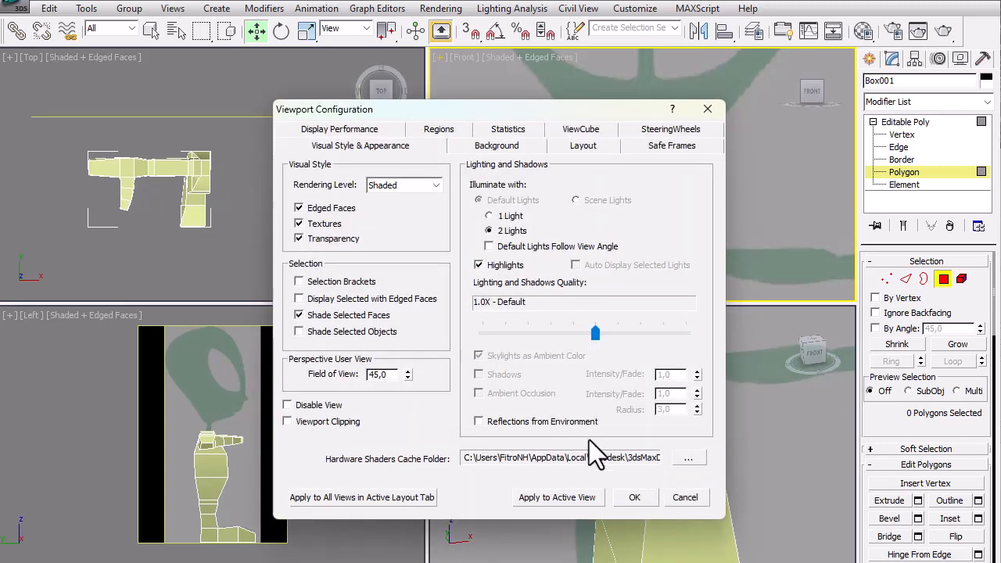
click(633, 498)
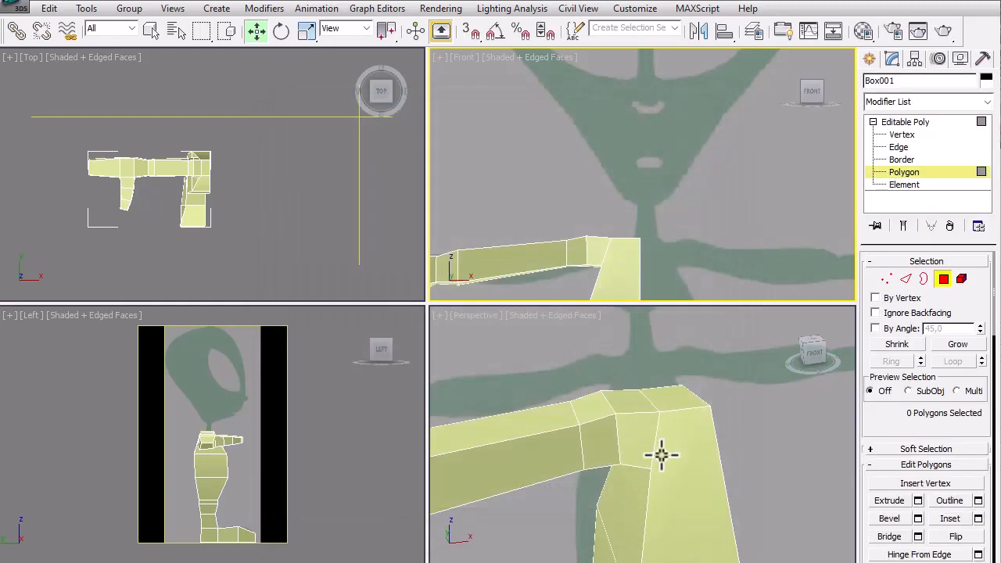
Step: Turn off Selection Brackets for the Top and Left viewports as well
click(12, 59)
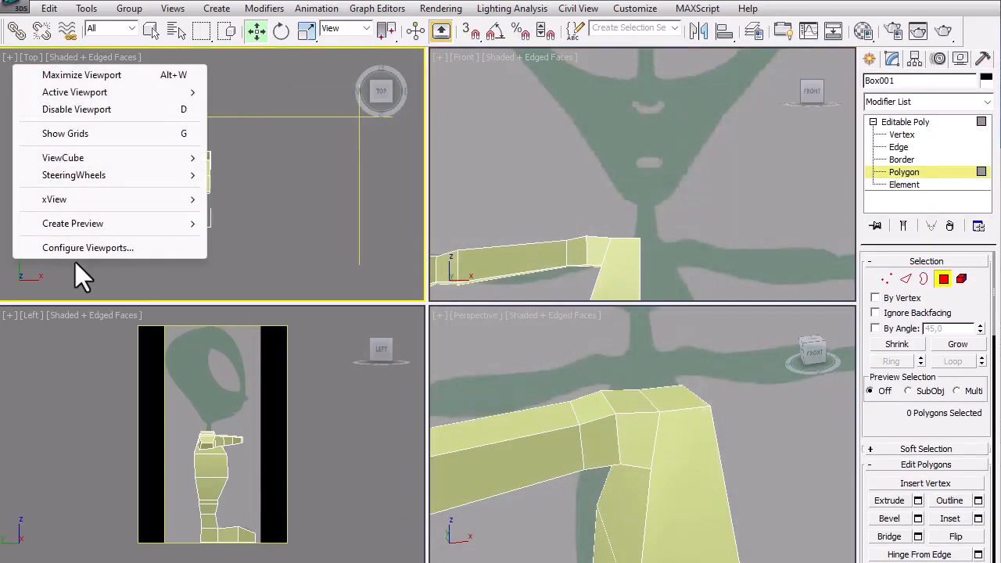
click(78, 248)
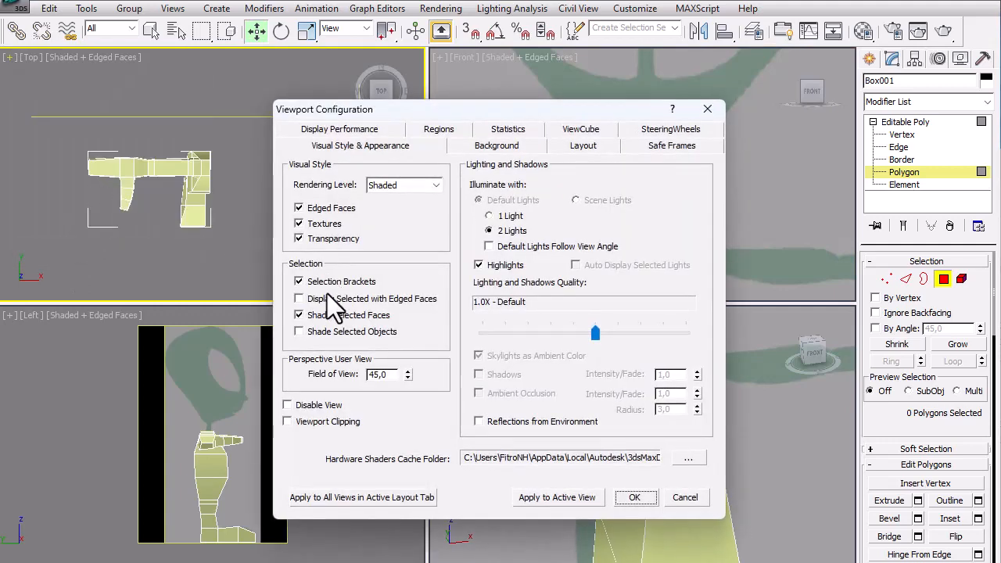
click(330, 283)
click(634, 498)
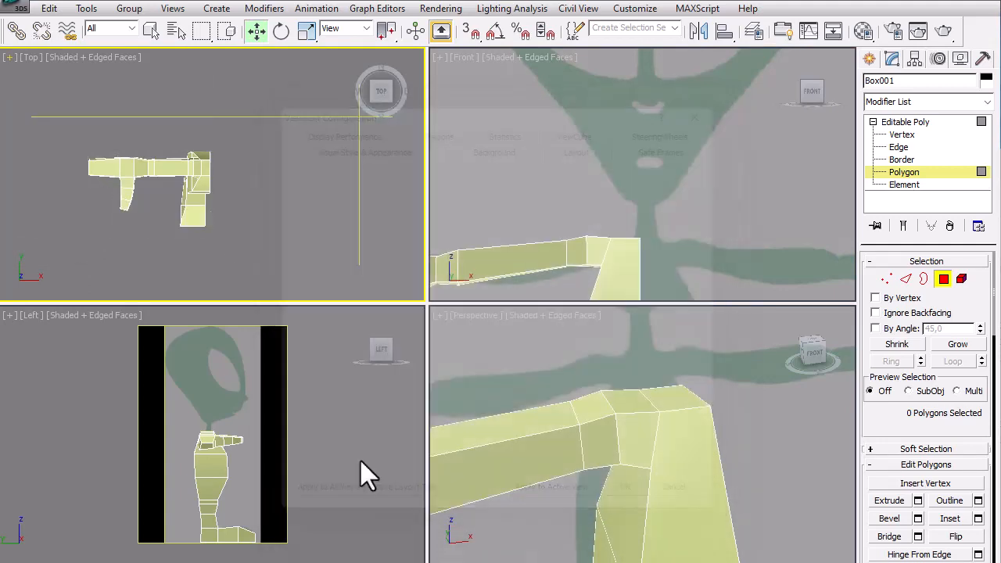
click(314, 398)
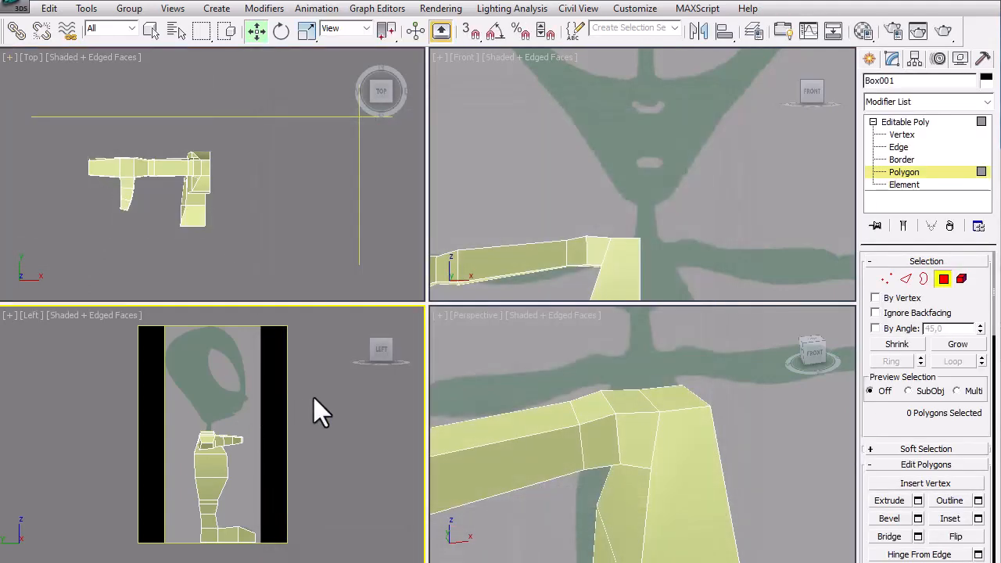
click(9, 317)
click(66, 506)
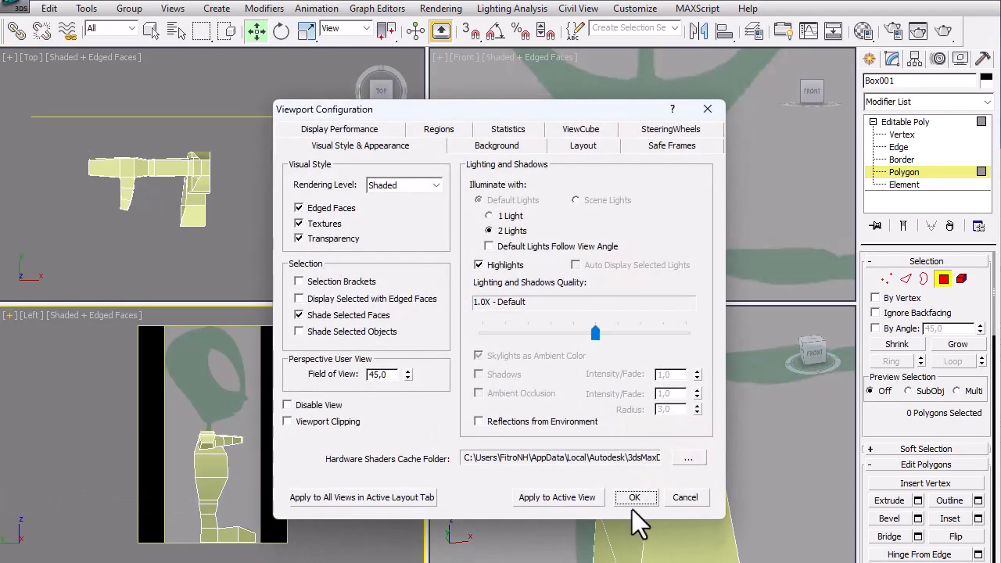
click(633, 502)
Step: Extrude the top polygon of the half-body upward to form the base of the neck
click(708, 431)
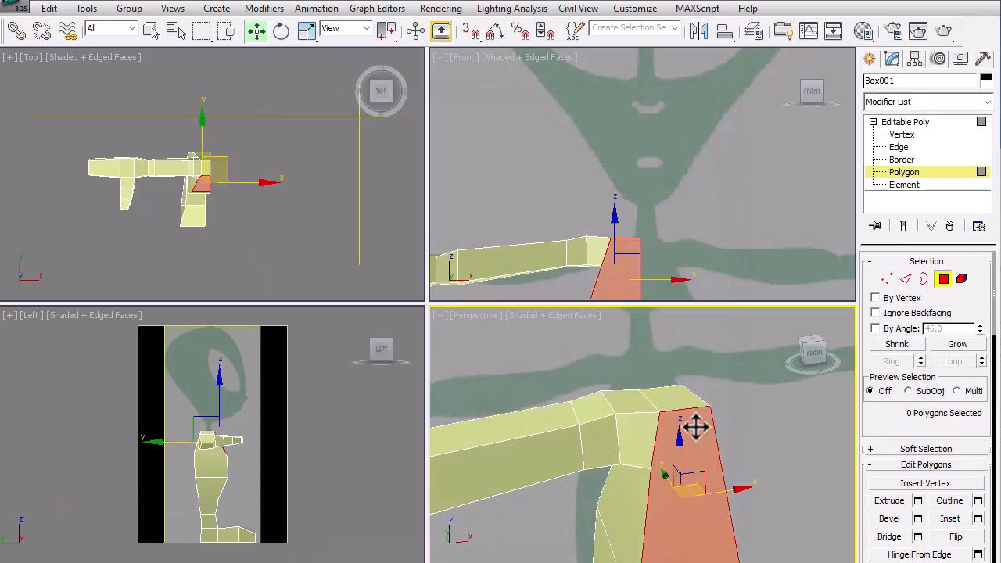
click(691, 385)
click(667, 396)
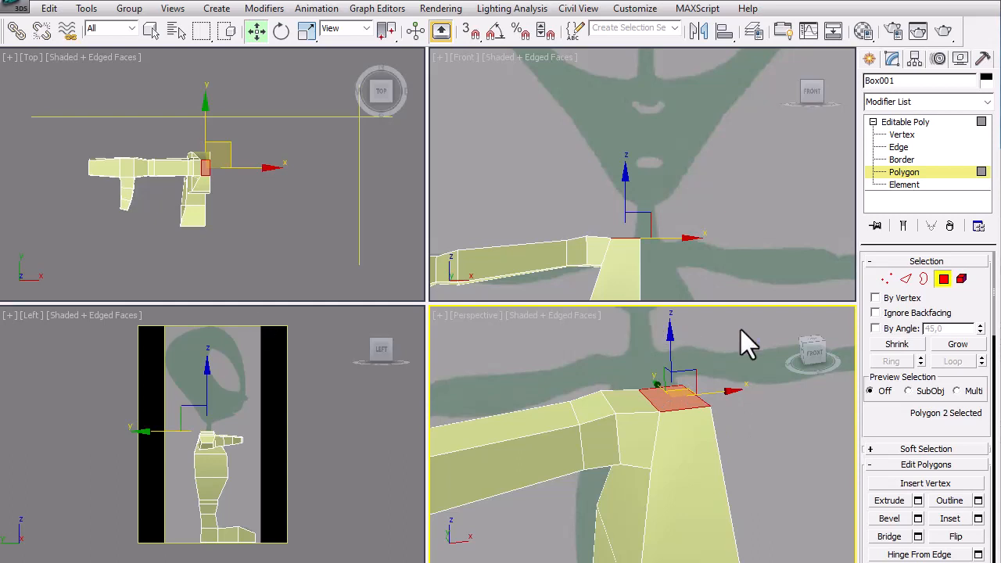
click(889, 501)
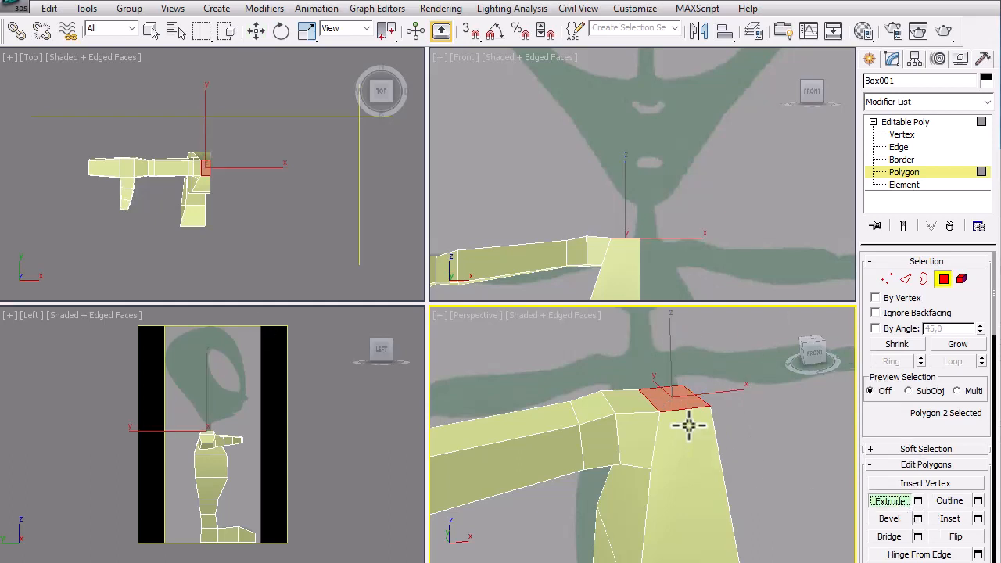
drag(689, 404, 688, 399)
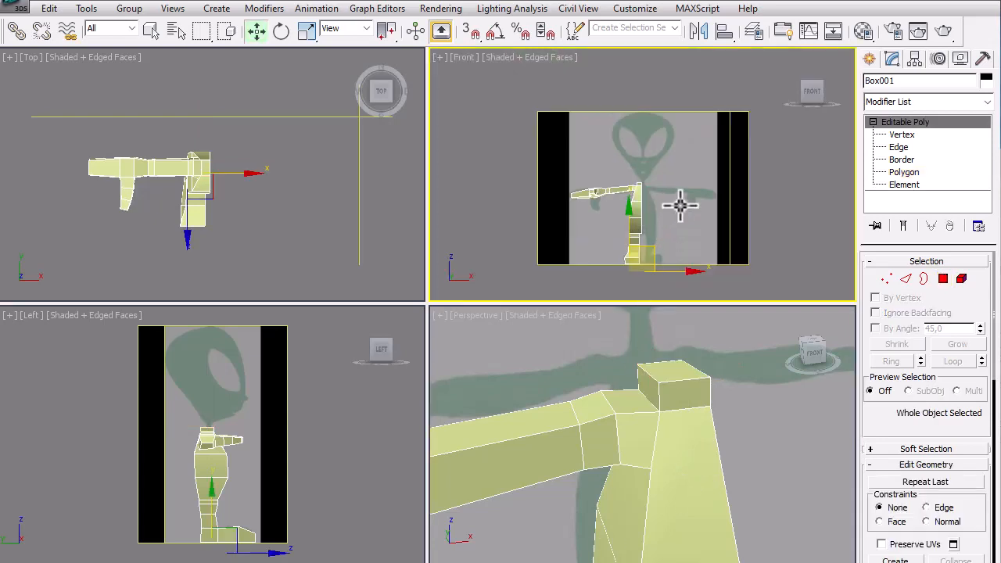
Step: Examine in the Front viewport how the extruded neck block lines up with the neck in the reference image
scroll(664, 215, up, 10)
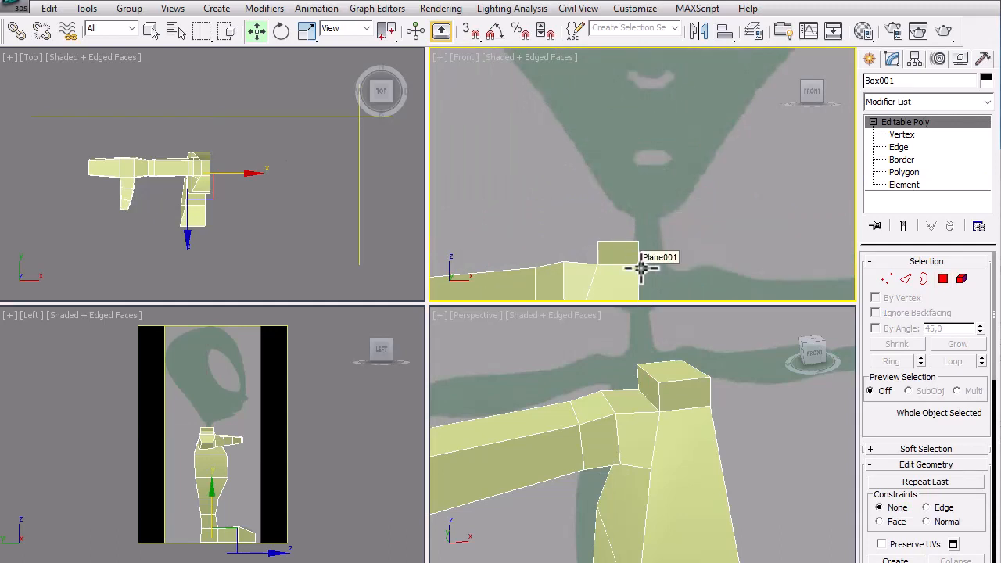
scroll(688, 242, down, 12)
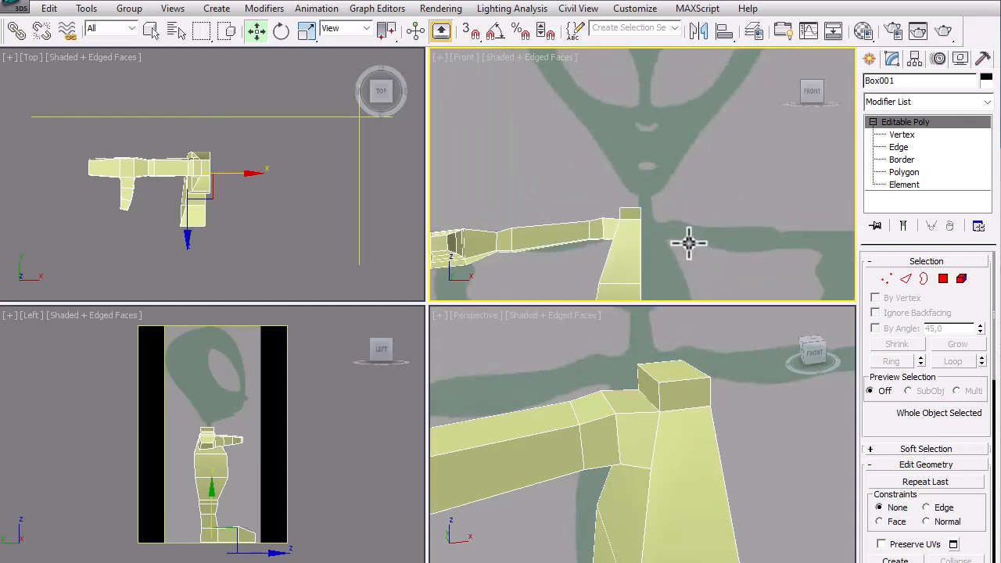
scroll(688, 242, up, 5)
scroll(688, 242, up, 5)
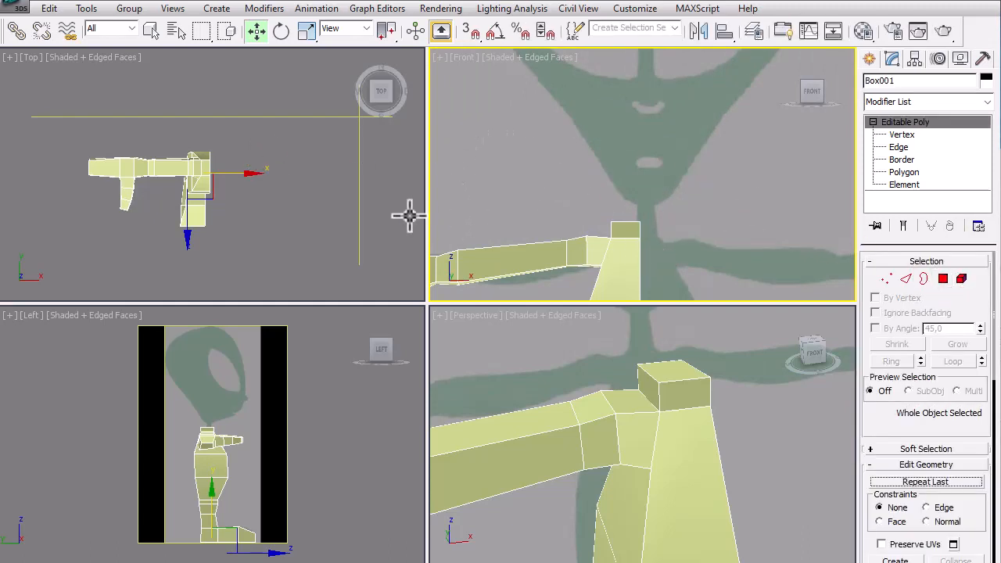
click(151, 30)
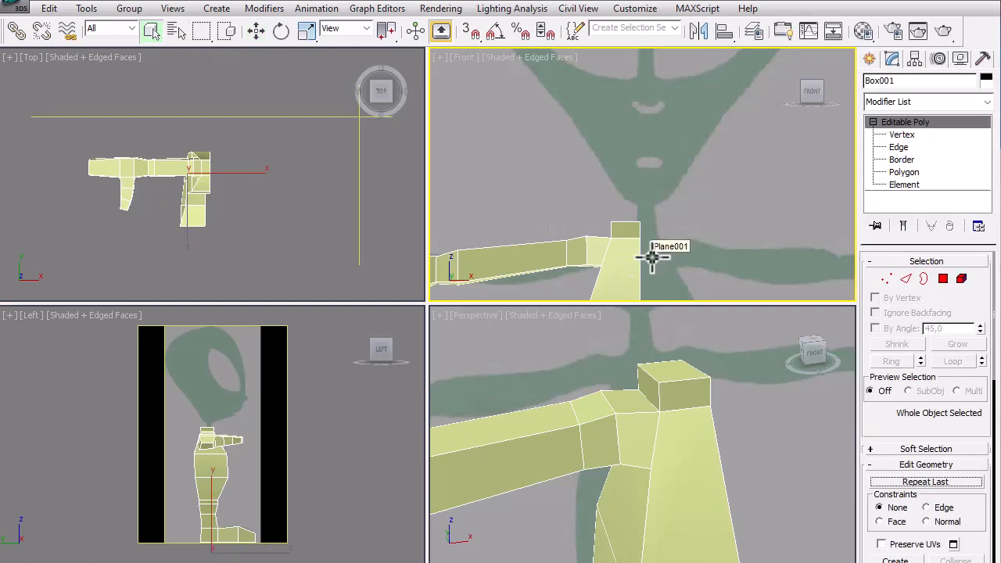
middle_drag(631, 252, 650, 184)
scroll(650, 183, down, 3)
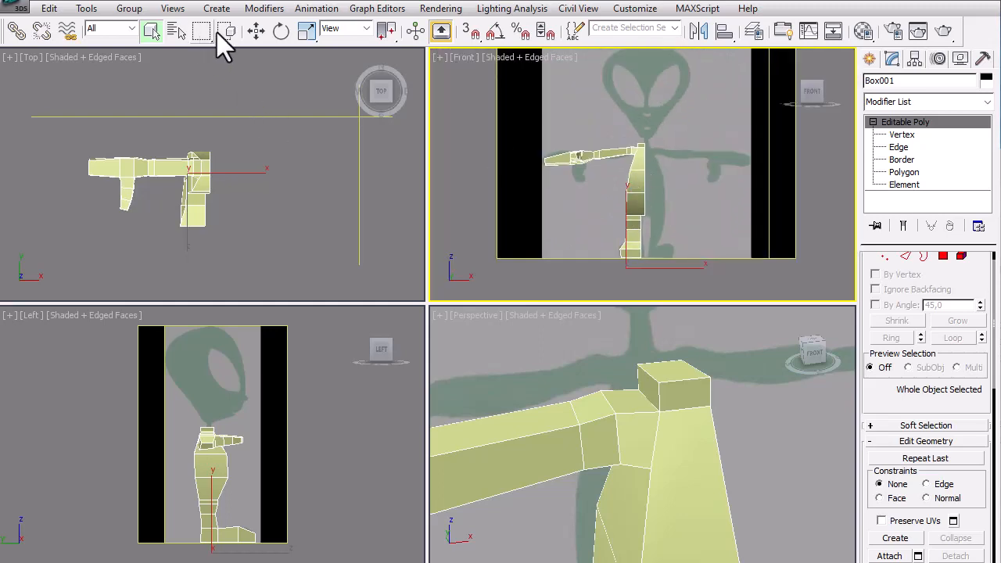
click(257, 30)
middle_drag(711, 152, 702, 184)
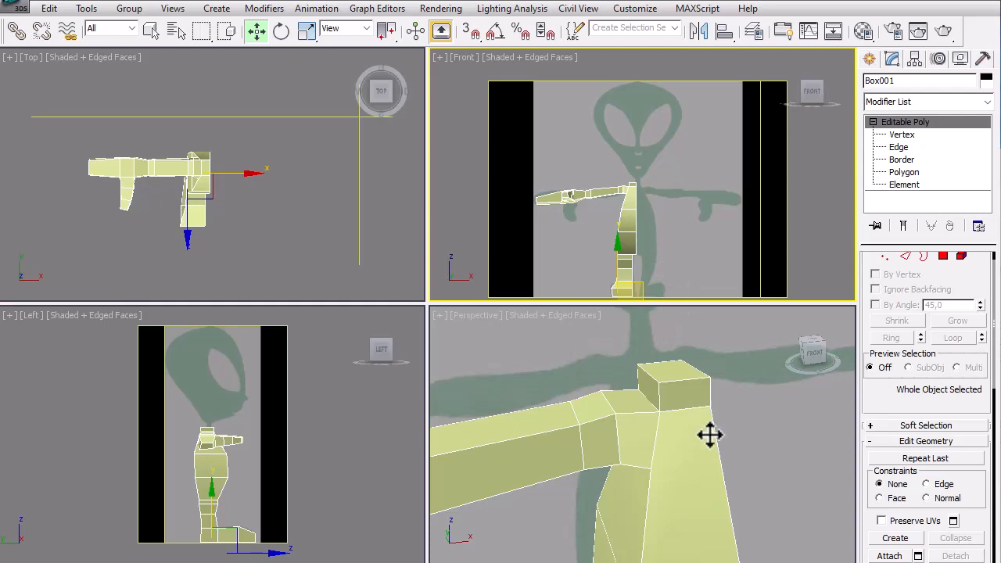
scroll(634, 156, up, 6)
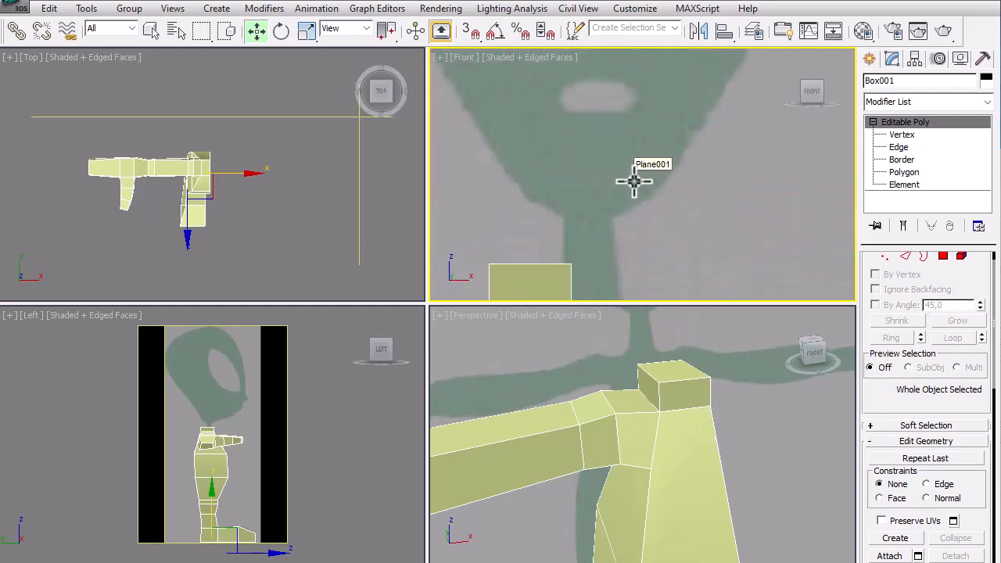
Step: Move the whole half-body slightly along positive X toward the centre of the reference figure
right_click(728, 474)
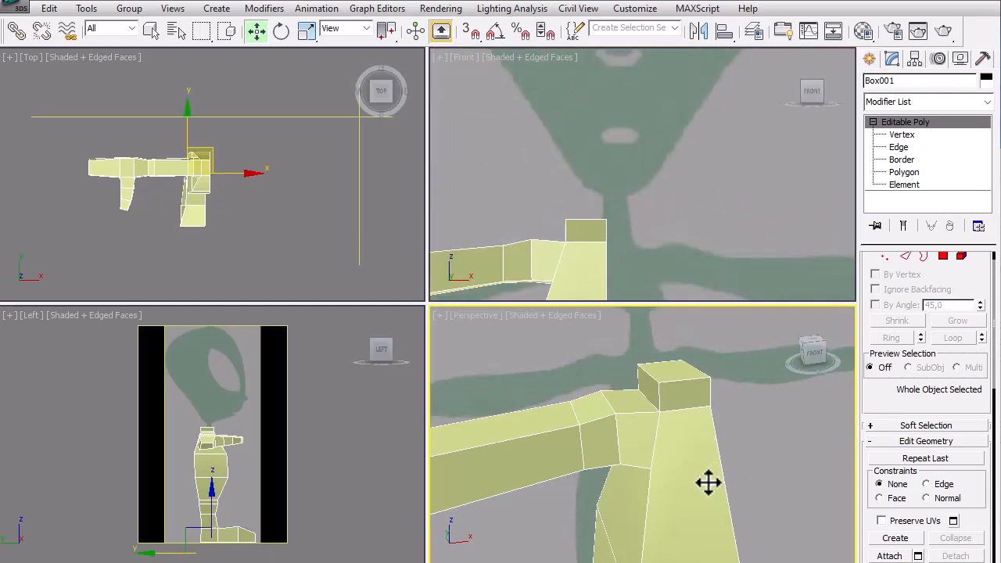
scroll(715, 442, up, 5)
scroll(677, 418, down, 5)
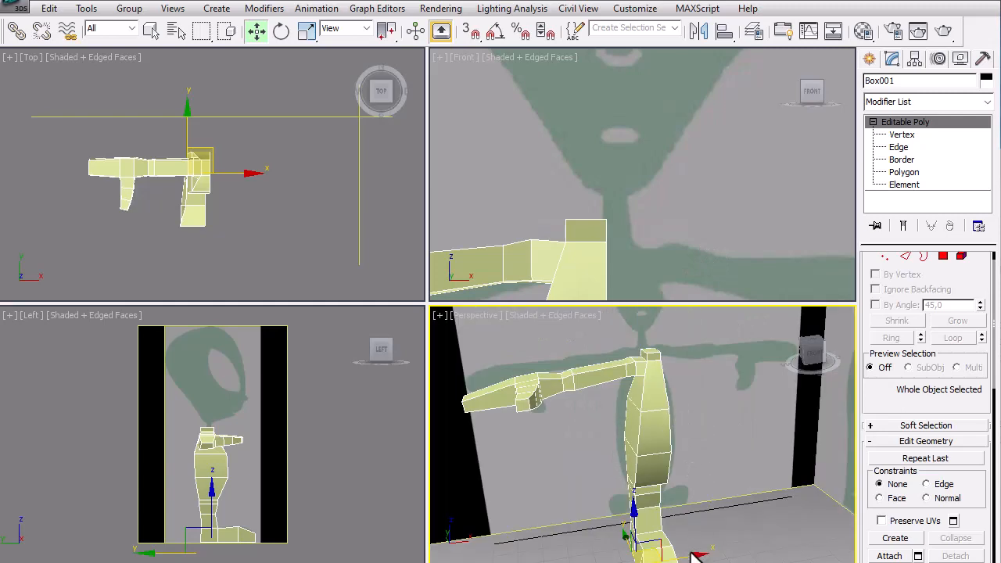
middle_drag(718, 524, 711, 468)
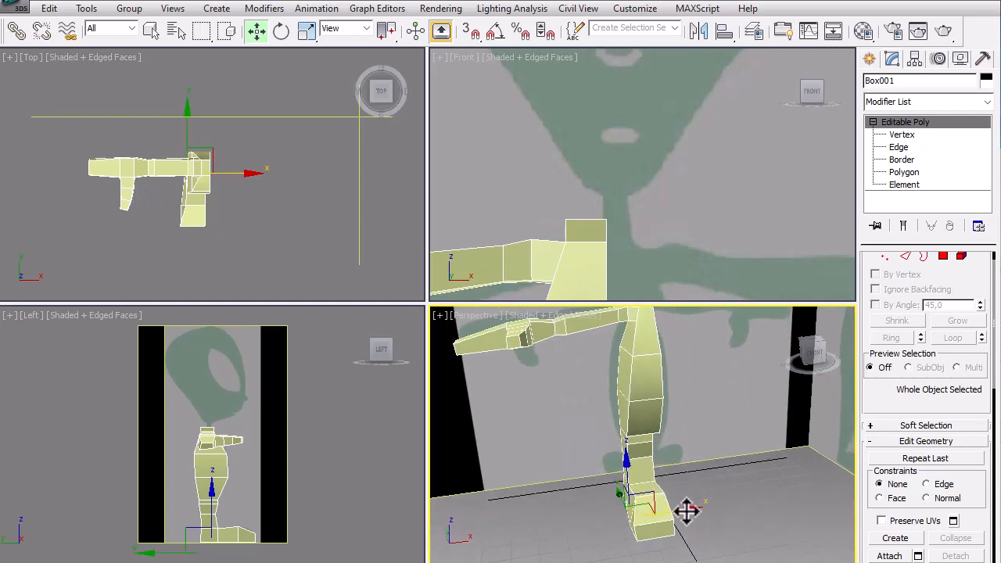
drag(686, 511, 688, 511)
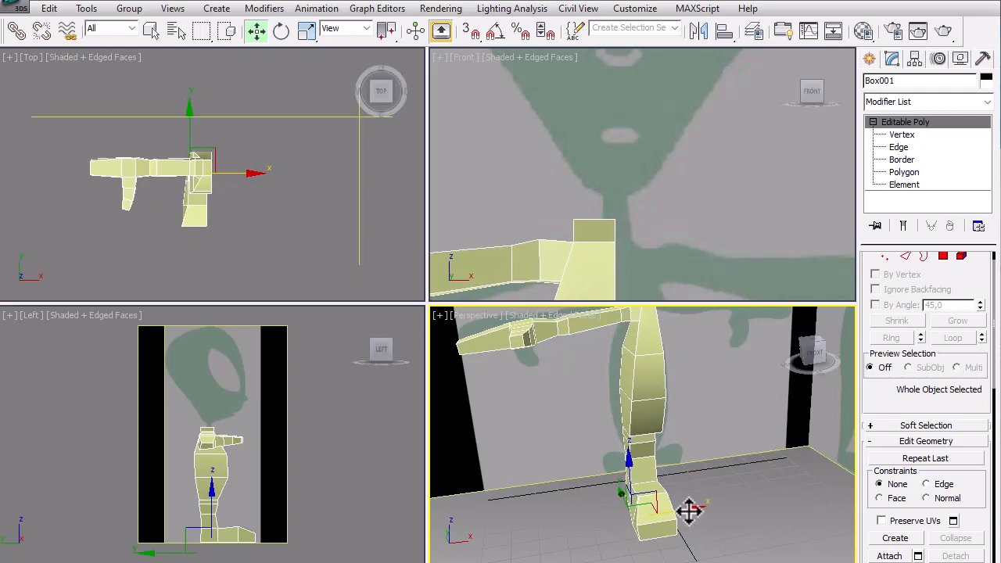
Step: Scale down the top polygon of the half-body's neck block in the XY plane so the block tapers upward
click(766, 208)
scroll(653, 376, up, 5)
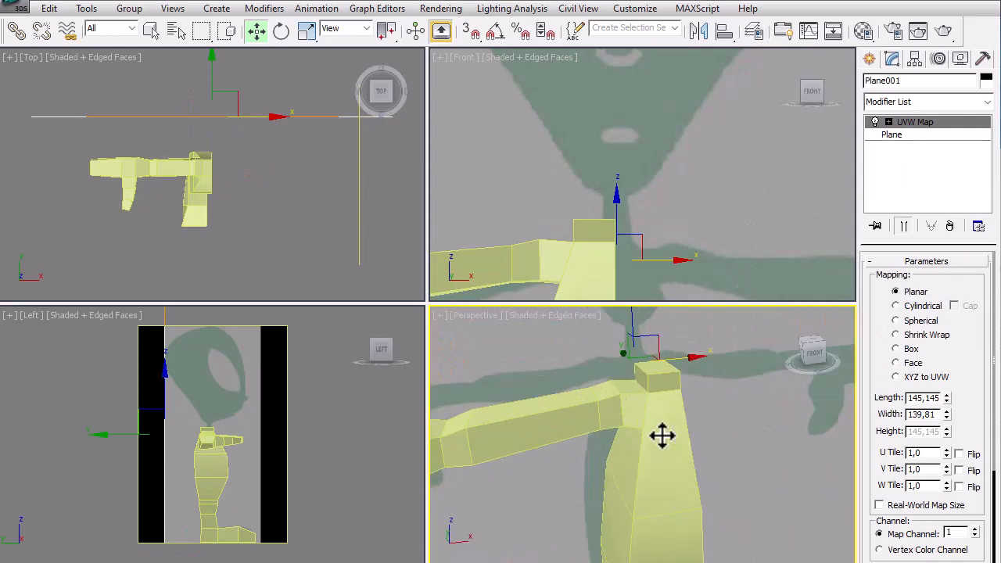
scroll(662, 437, up, 4)
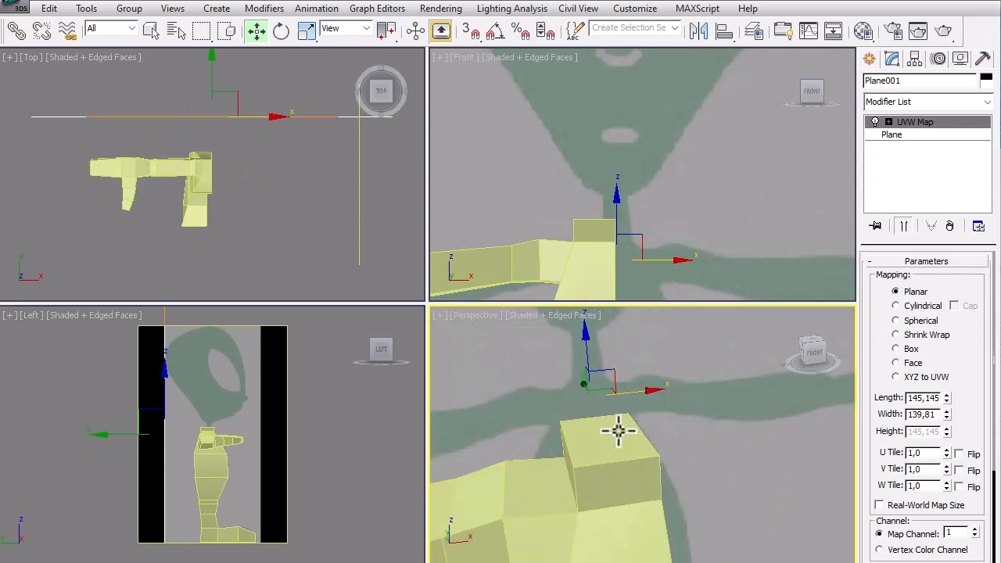
click(618, 430)
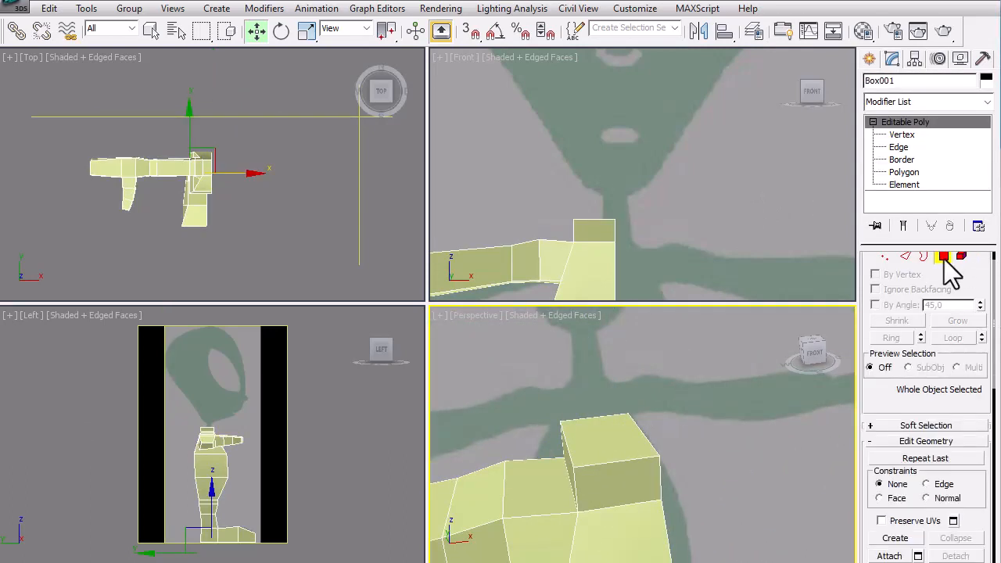
click(945, 258)
click(615, 432)
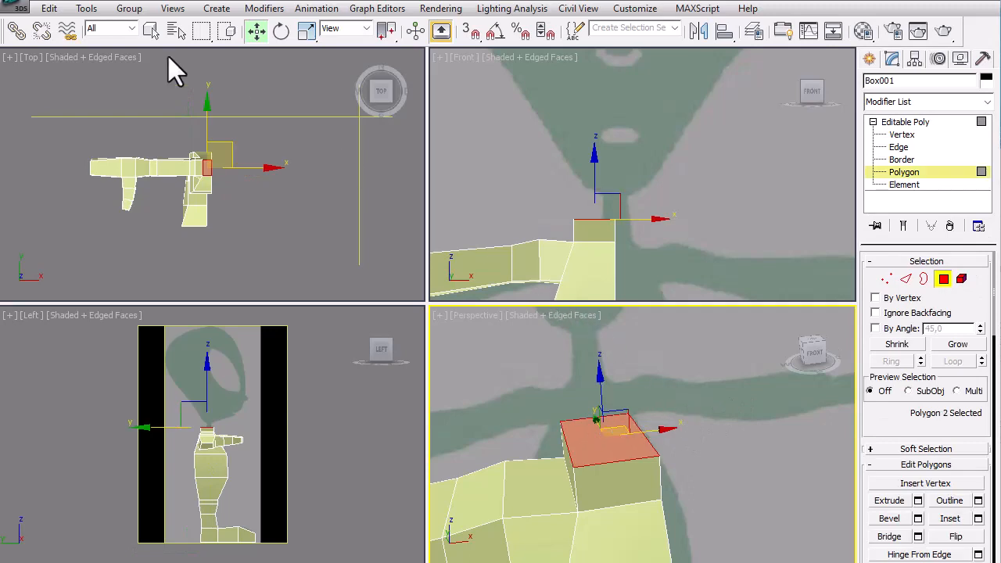
click(307, 31)
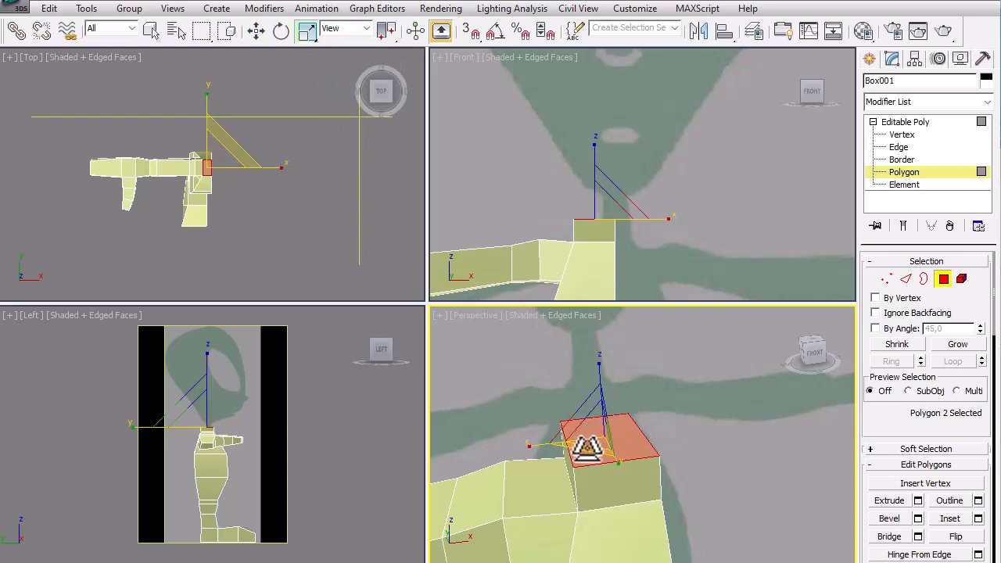
drag(586, 448, 615, 414)
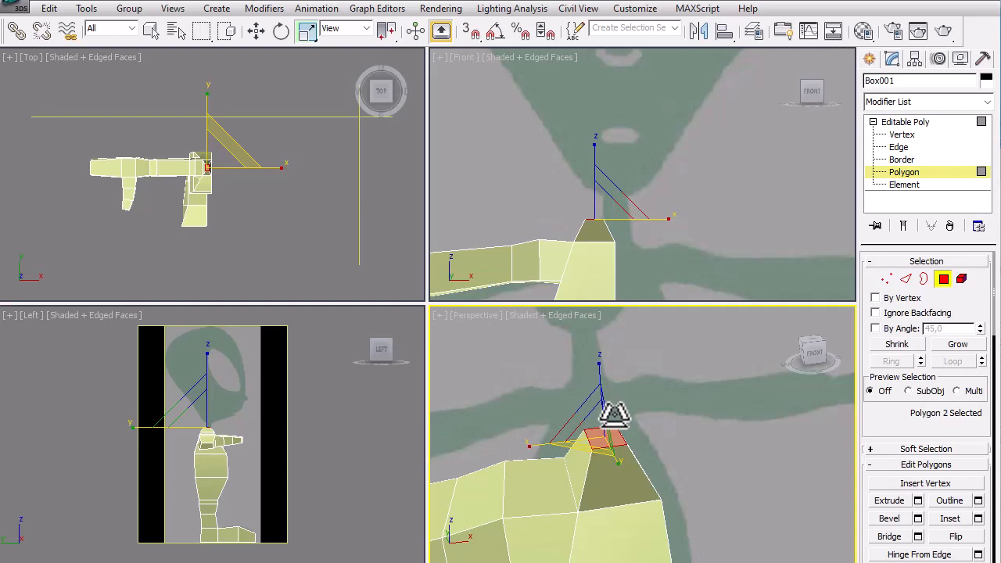
Step: Examine in the Top viewport how the scaled neck polygon sits relative to the body's straight centre edge
click(248, 205)
scroll(218, 181, up, 5)
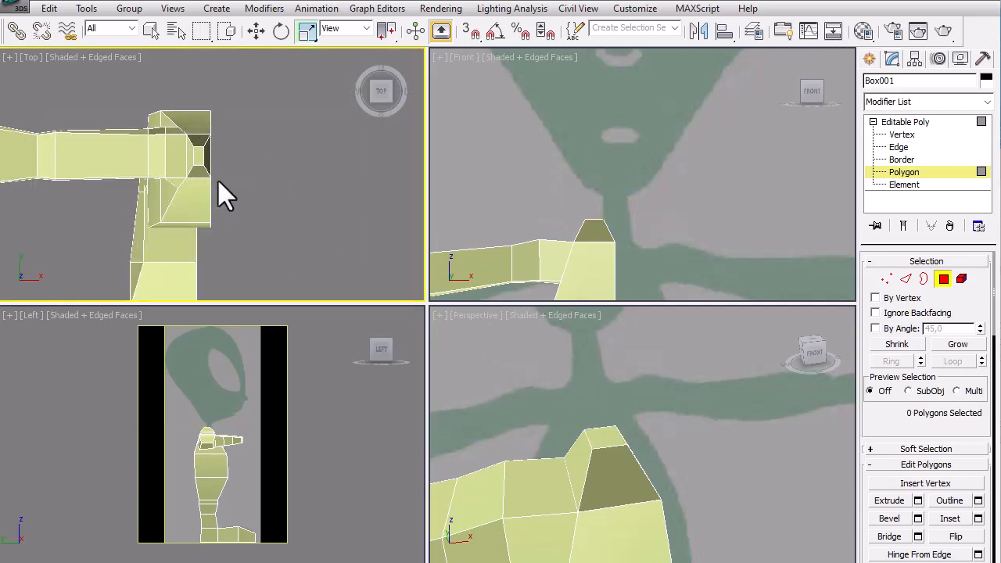
middle_drag(220, 156, 254, 186)
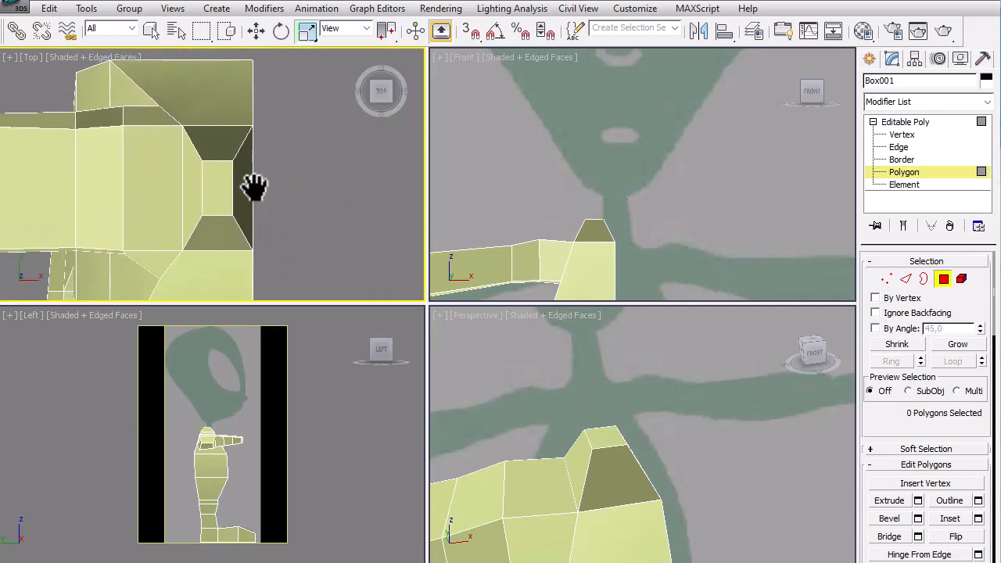
click(206, 123)
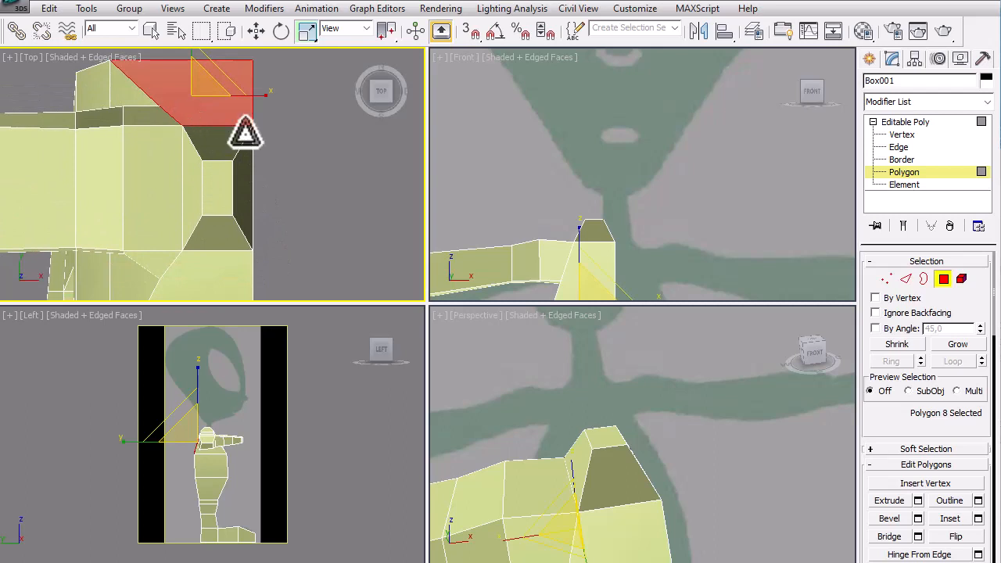
key(ctrl+z)
click(151, 30)
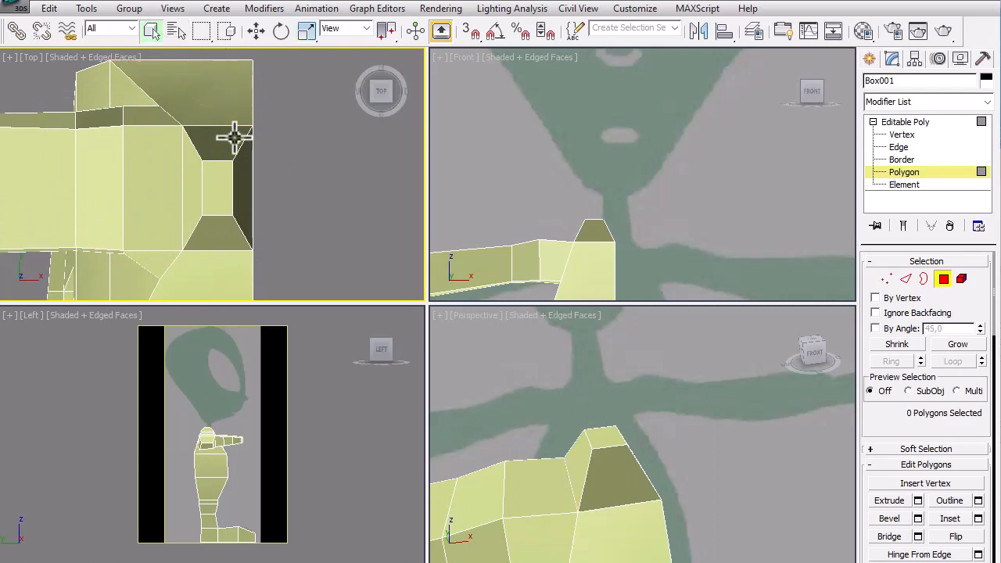
click(235, 134)
click(294, 132)
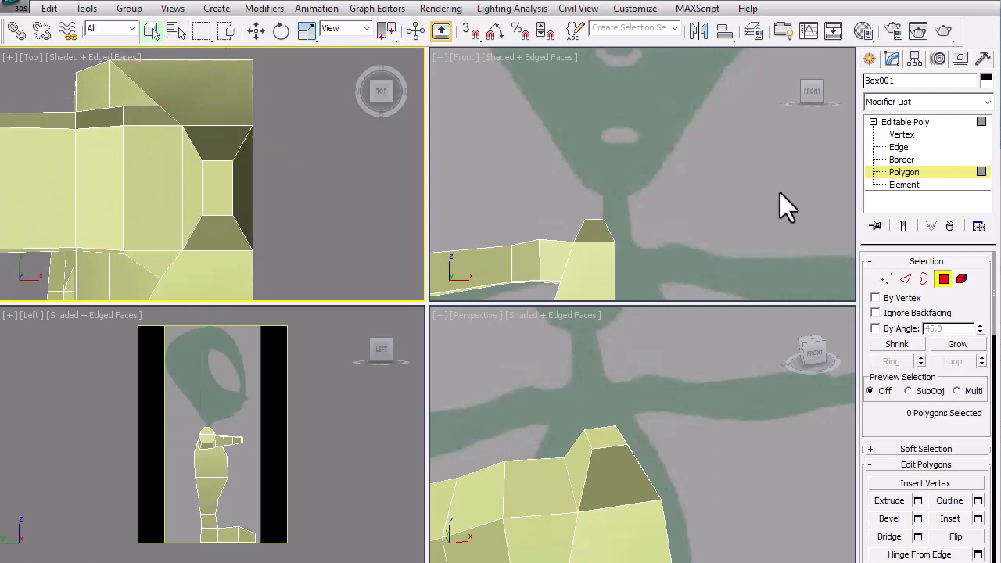
Step: Leave sub-object editing and turn on See-Through display for the half-body in its Object Properties
click(913, 182)
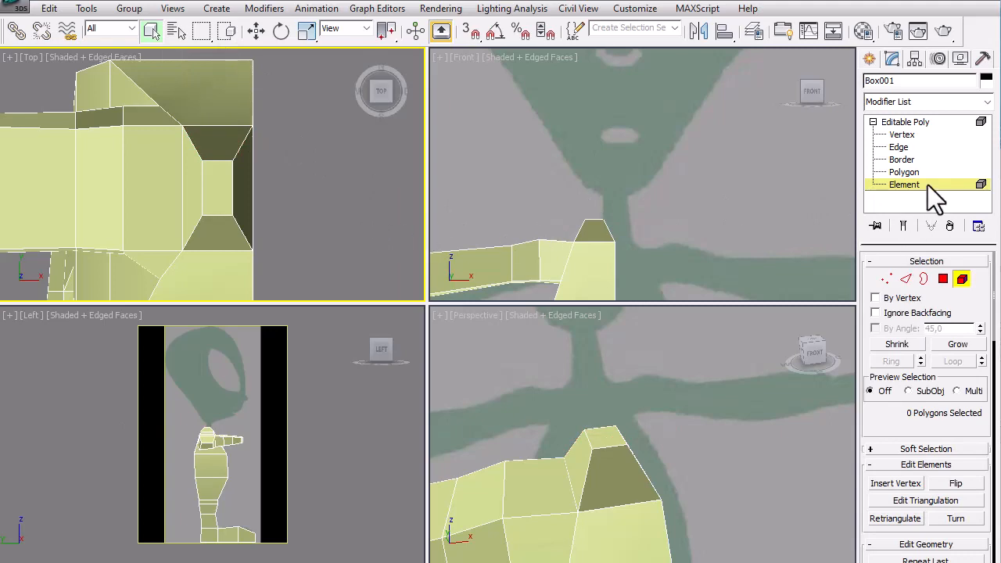
click(928, 185)
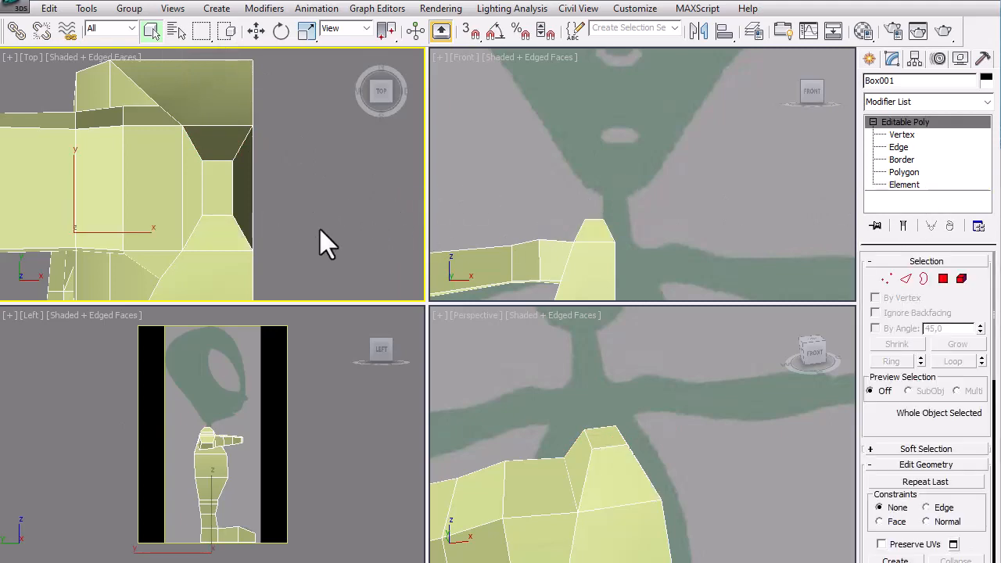
right_click(205, 198)
click(243, 288)
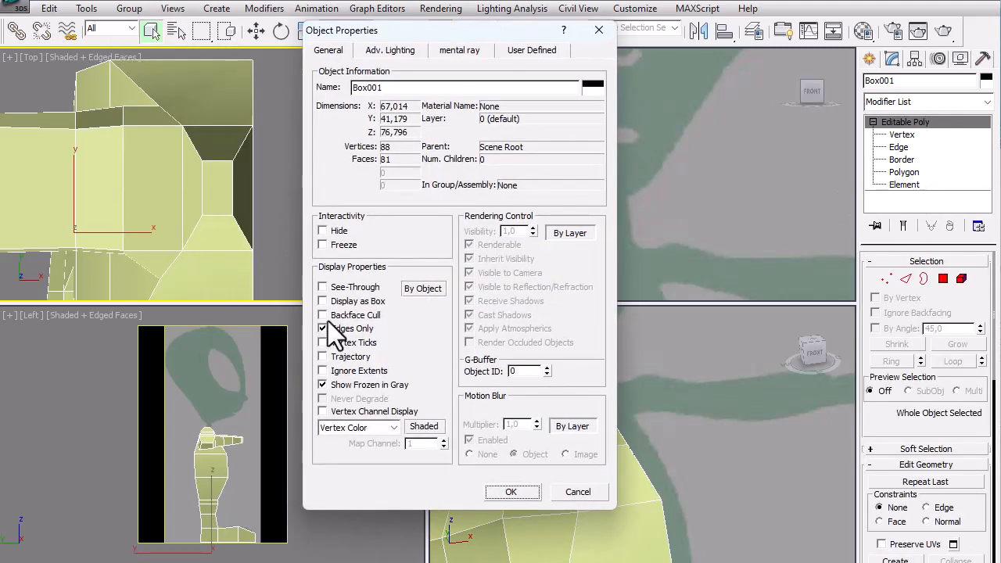
click(323, 287)
click(511, 492)
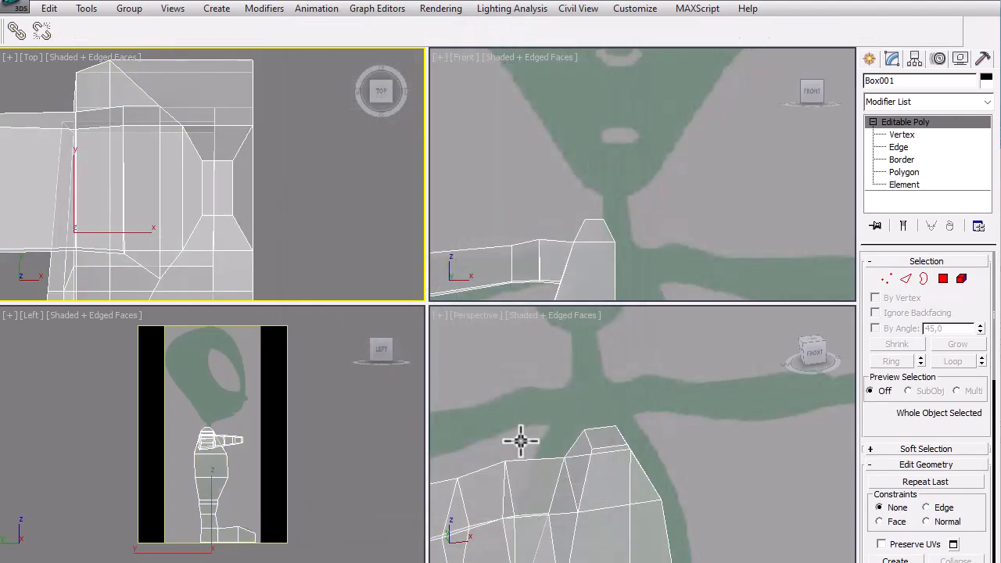
Step: Move the two inner top vertices of the neck block along positive X to line up with the body's centre edge
click(886, 279)
click(599, 215)
scroll(598, 216, up, 2)
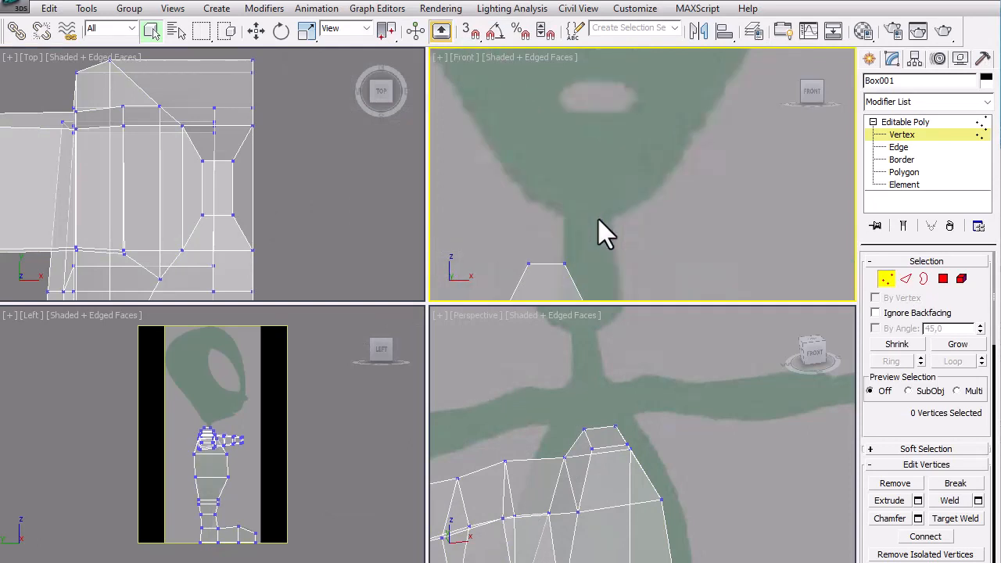
middle_drag(599, 219, 648, 171)
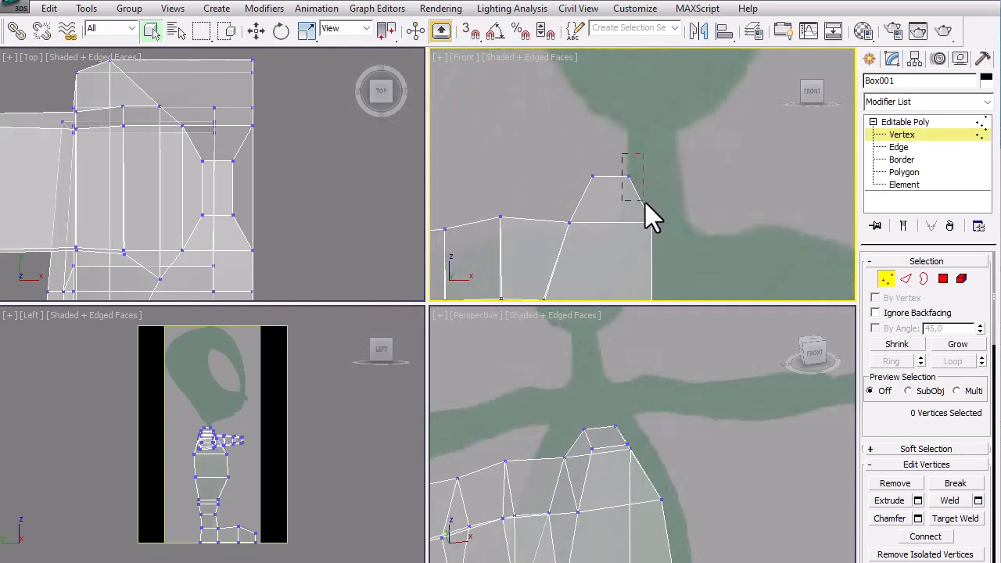
drag(623, 154, 645, 203)
click(257, 29)
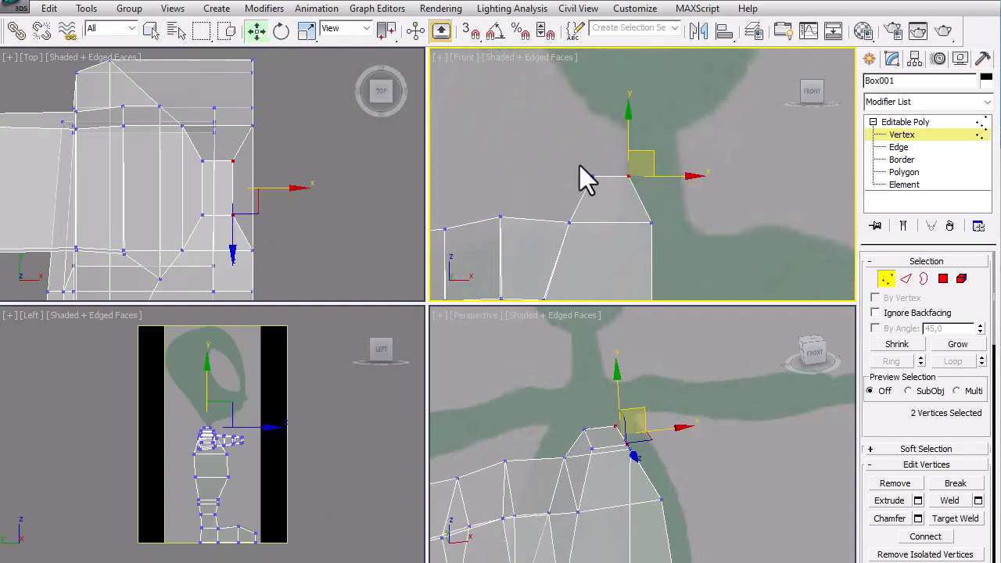
drag(679, 175, 703, 176)
drag(705, 175, 702, 174)
scroll(671, 219, up, 2)
scroll(673, 227, up, 3)
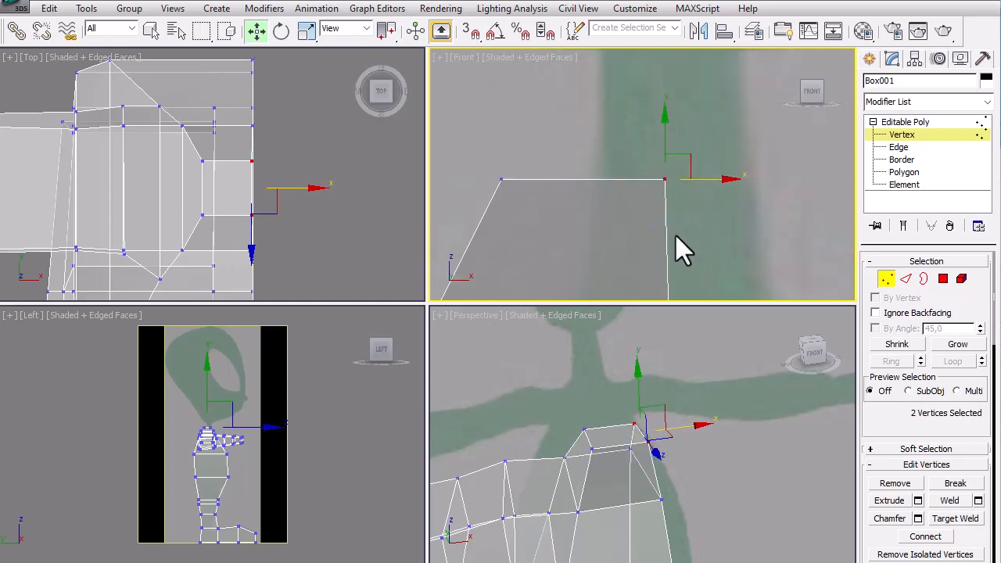
drag(723, 132, 727, 137)
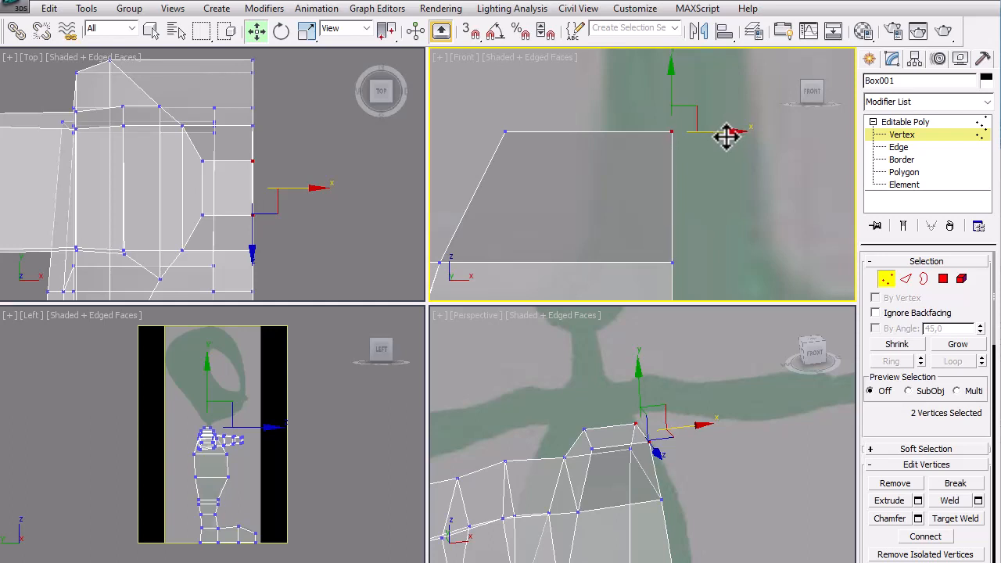
click(712, 184)
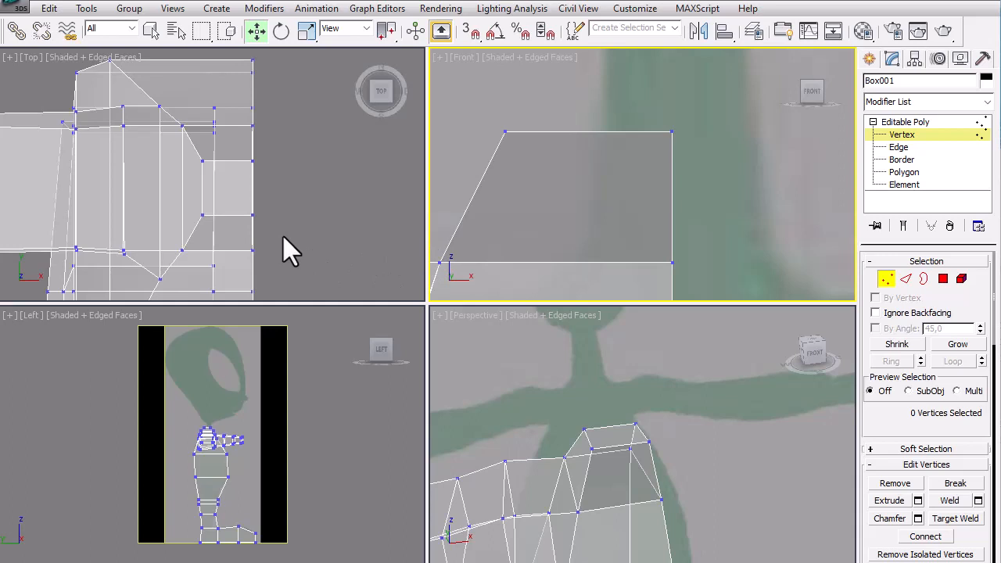
Step: Move the two outer top vertices of the neck block along X to the outer edge of the reference neck
click(943, 280)
middle_drag(622, 248, 673, 222)
scroll(673, 221, up, 2)
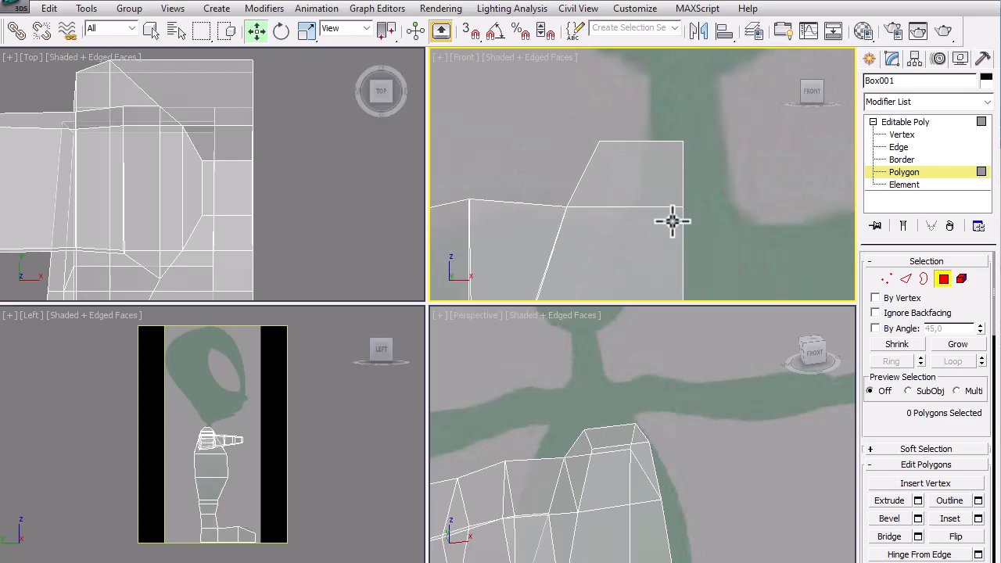
click(886, 280)
drag(623, 179, 624, 179)
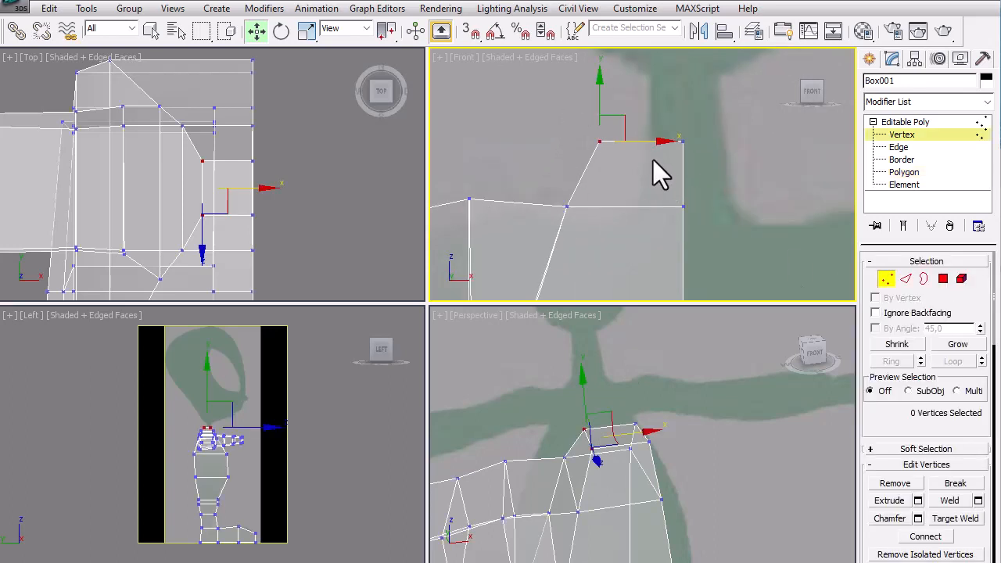
drag(658, 141, 696, 142)
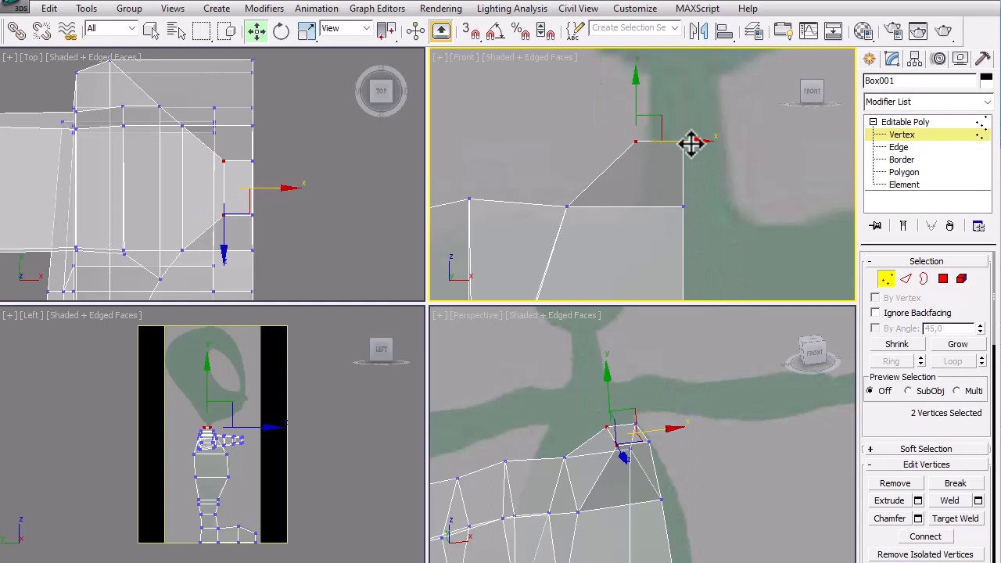
drag(692, 142, 700, 141)
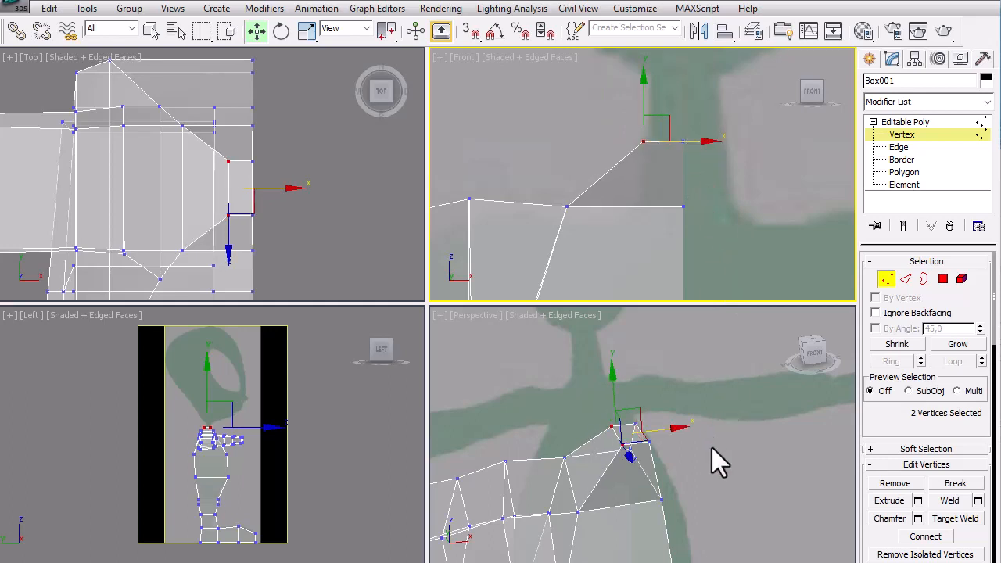
Step: Lower all four top vertices of the neck block to just above the shoulder line in the Front viewport
click(763, 485)
key(ctrl+r)
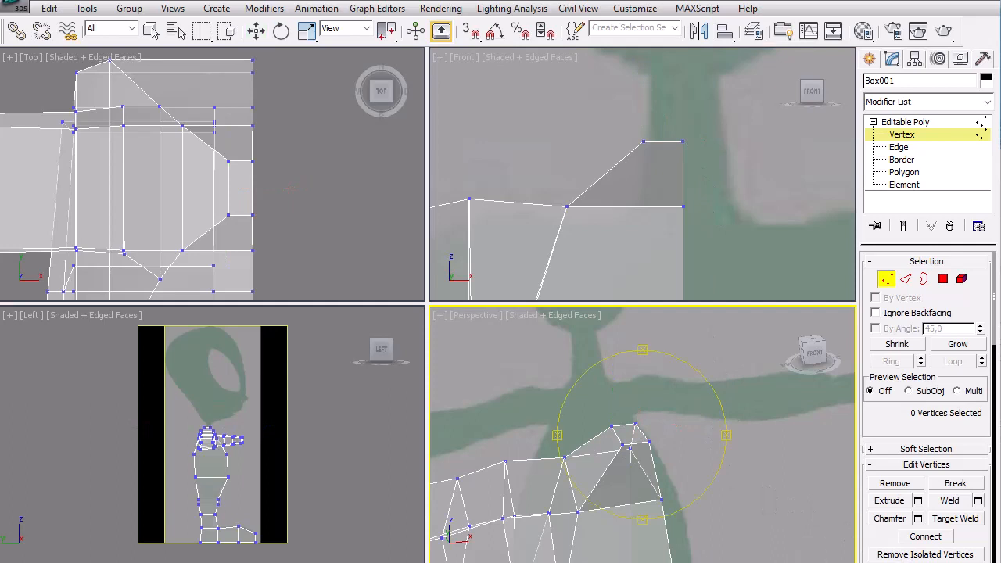
drag(654, 341, 654, 361)
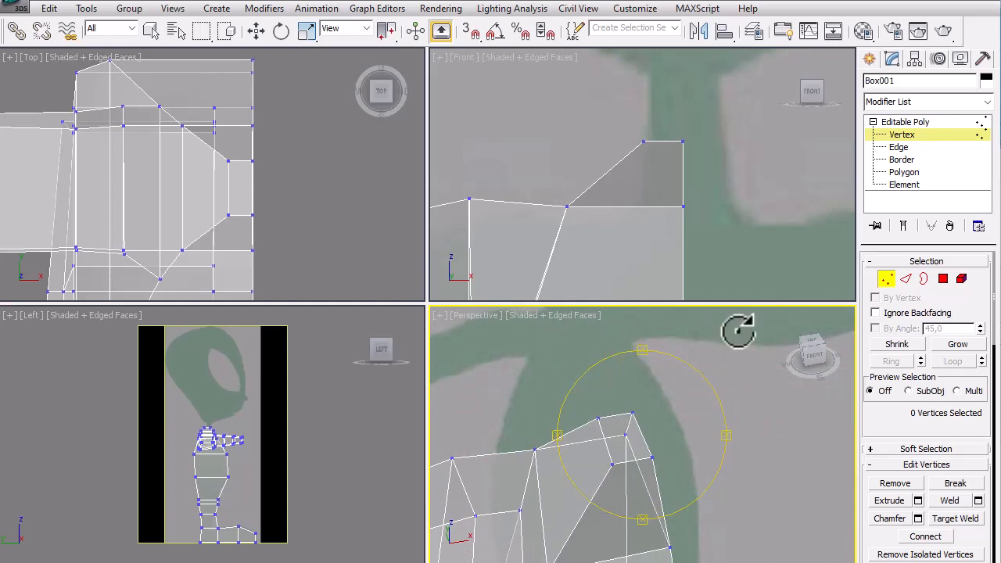
right_click(731, 195)
drag(594, 113, 710, 171)
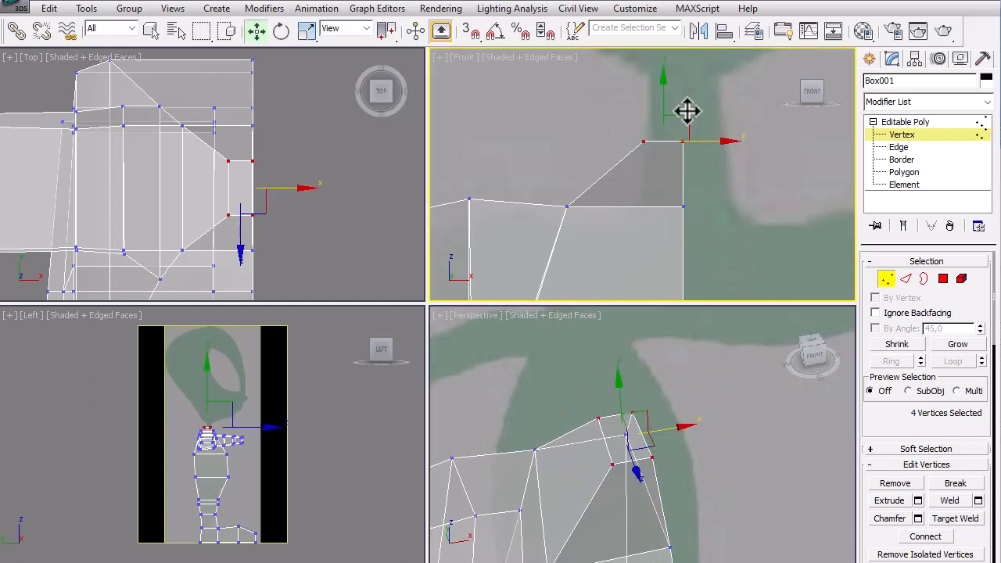
drag(664, 96, 666, 127)
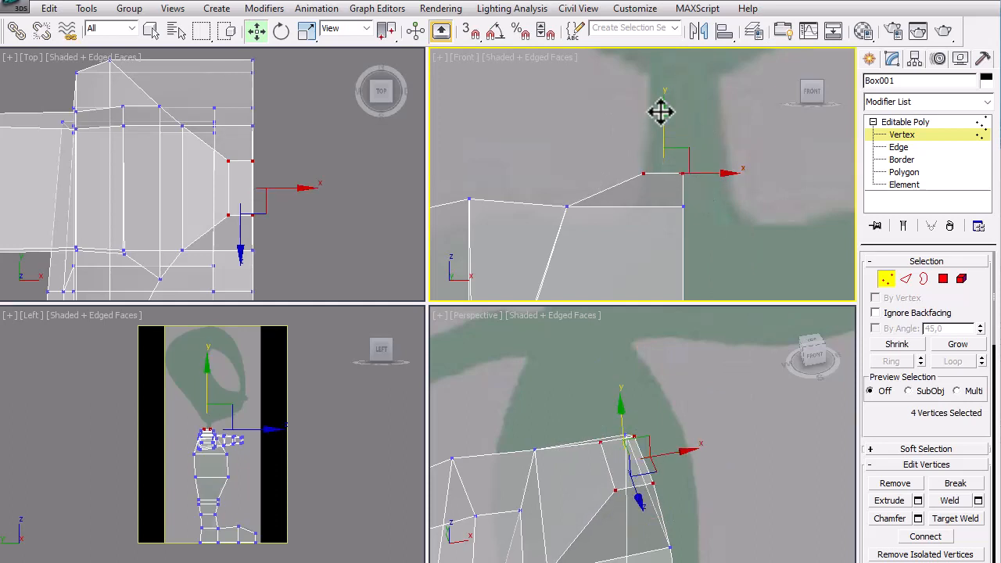
drag(664, 110, 667, 115)
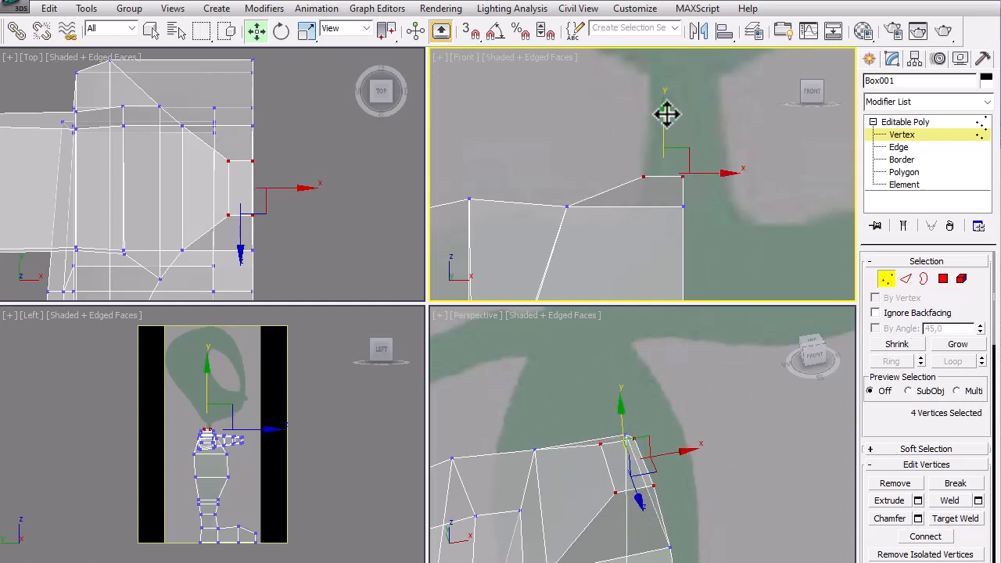
click(774, 204)
Step: Extrude the small top polygon of the neck base upward to the bottom of the reference head
click(944, 280)
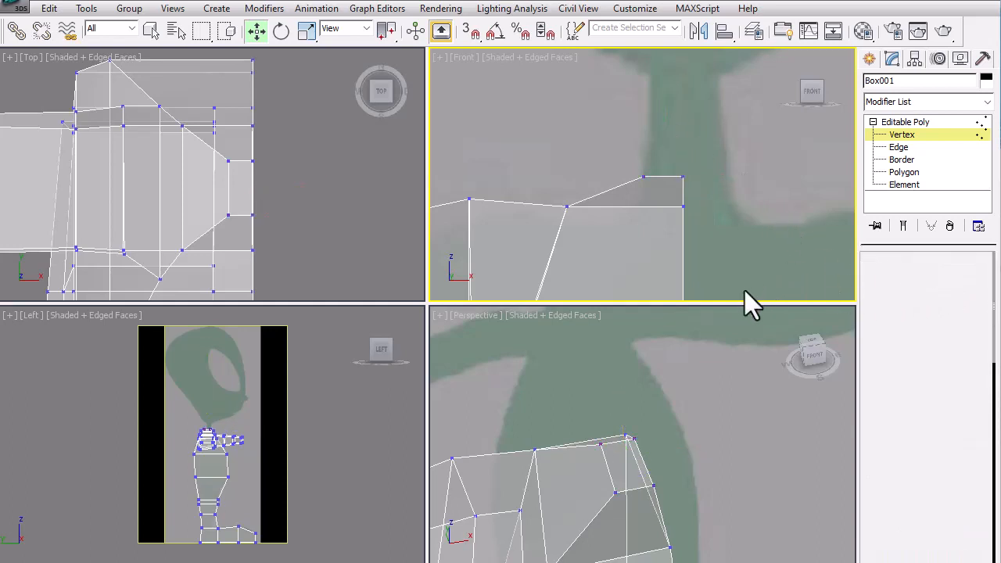
click(621, 465)
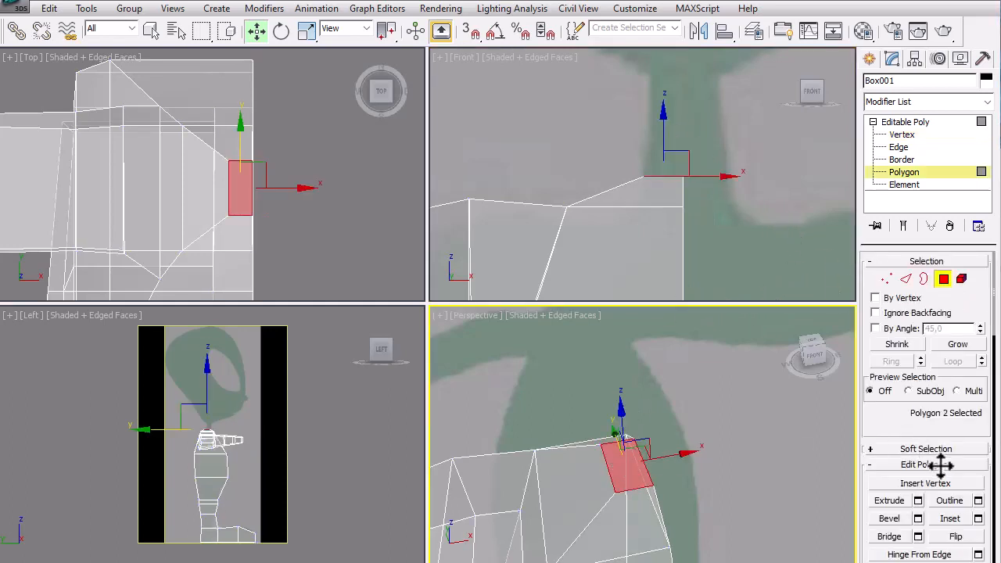
click(892, 499)
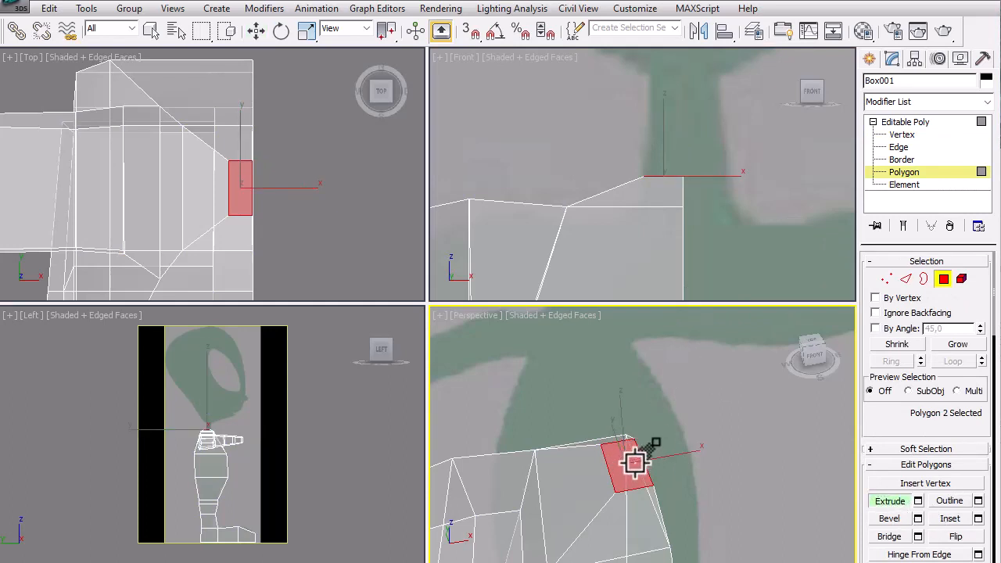
drag(637, 461, 645, 453)
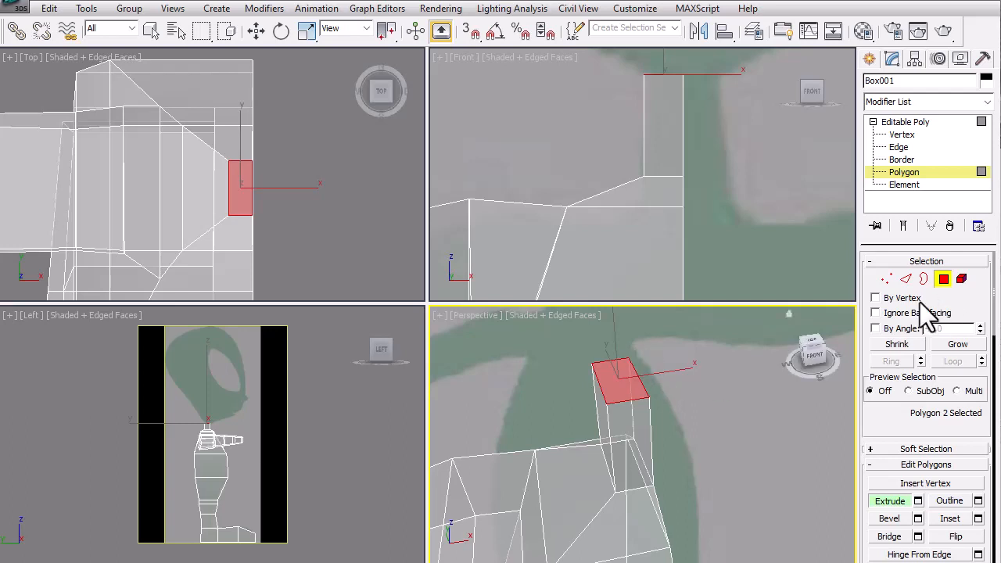
right_click(720, 234)
scroll(734, 208, down, 4)
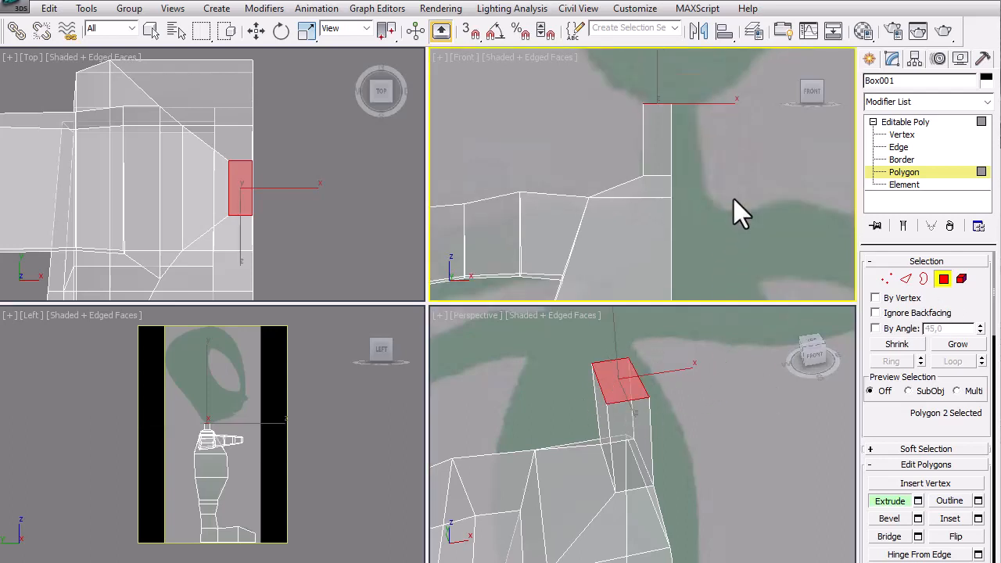
Step: Try to extrude the neck's top polygon in a single segment up to the top of the reference head
middle_drag(723, 193, 702, 235)
scroll(704, 198, down, 4)
scroll(704, 197, up, 4)
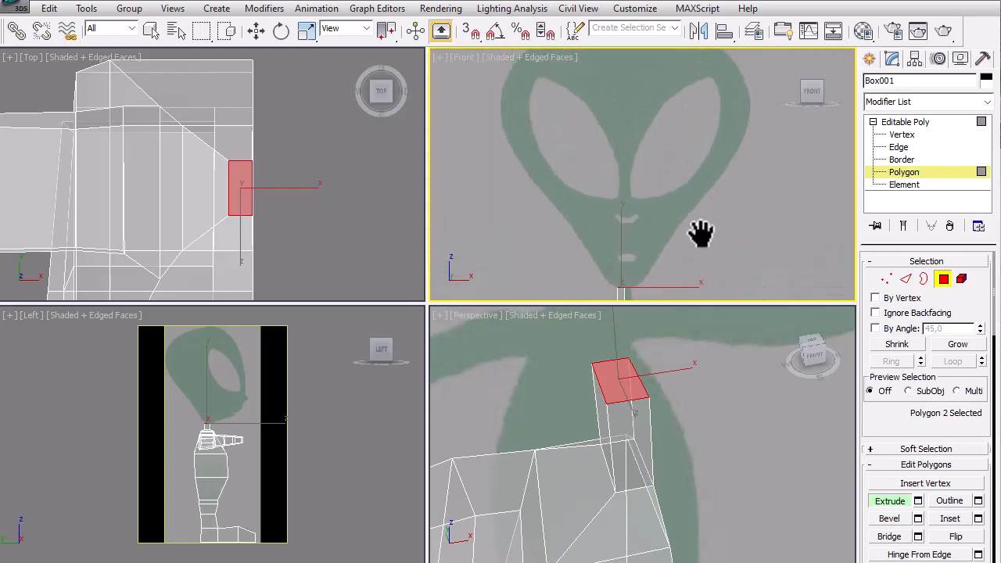
scroll(703, 229, down, 2)
drag(626, 389, 636, 219)
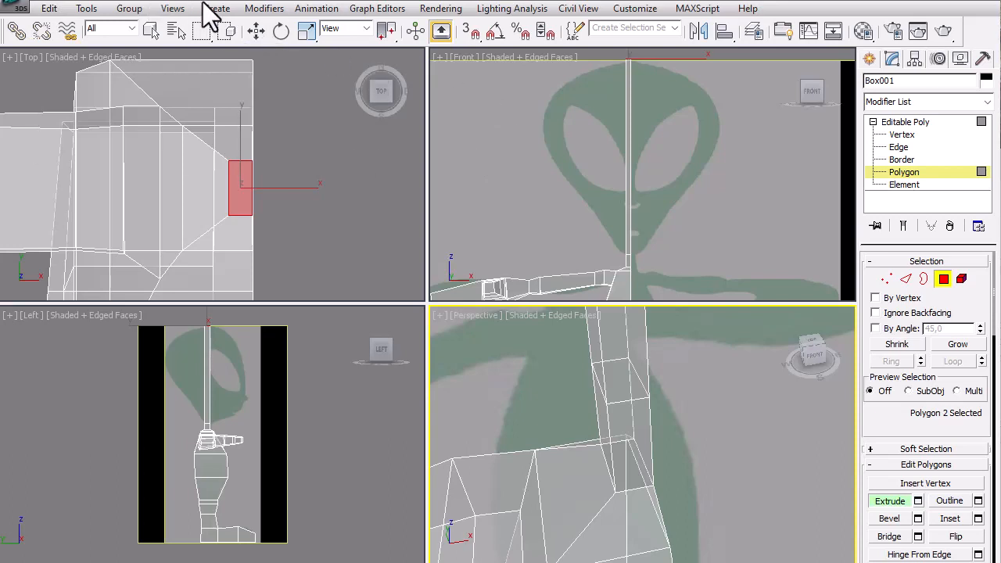
click(45, 9)
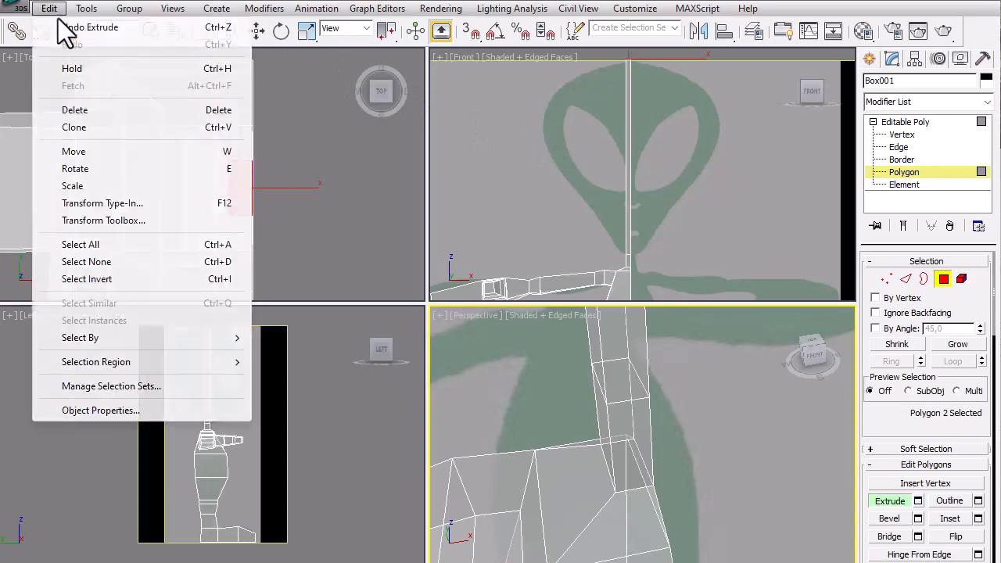
click(63, 29)
Step: Extrude the neck's top polygon in two segments, first to the upper eye level of the reference head, then to its top
drag(637, 399, 635, 273)
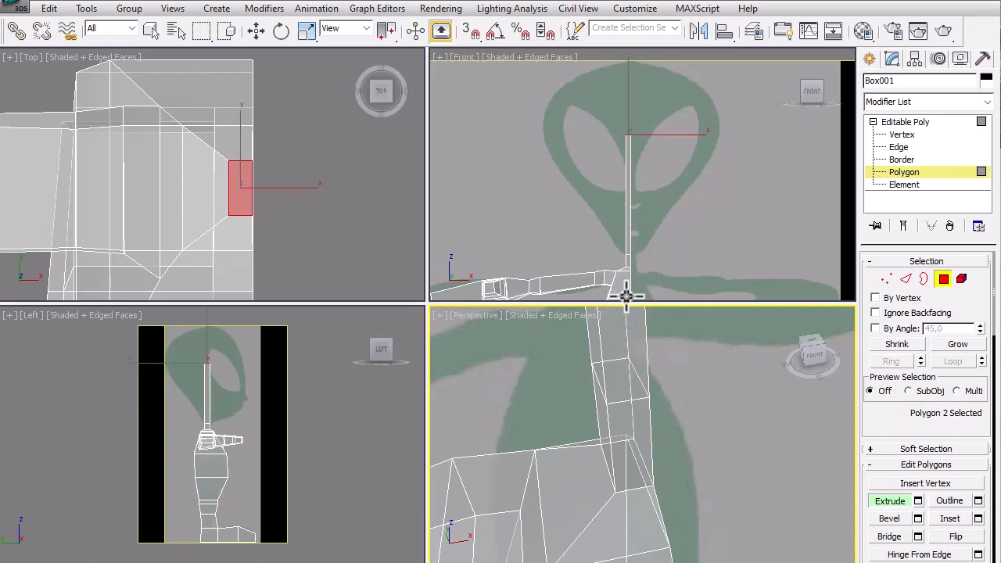
middle_drag(643, 399, 627, 529)
scroll(610, 446, down, 5)
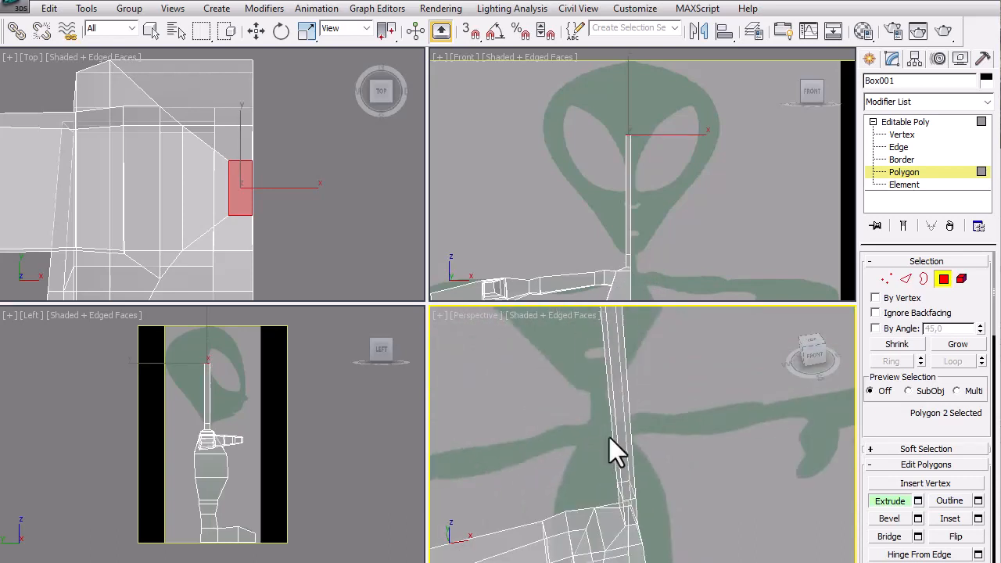
scroll(626, 403, up, 5)
middle_drag(634, 399, 657, 493)
drag(639, 359, 662, 286)
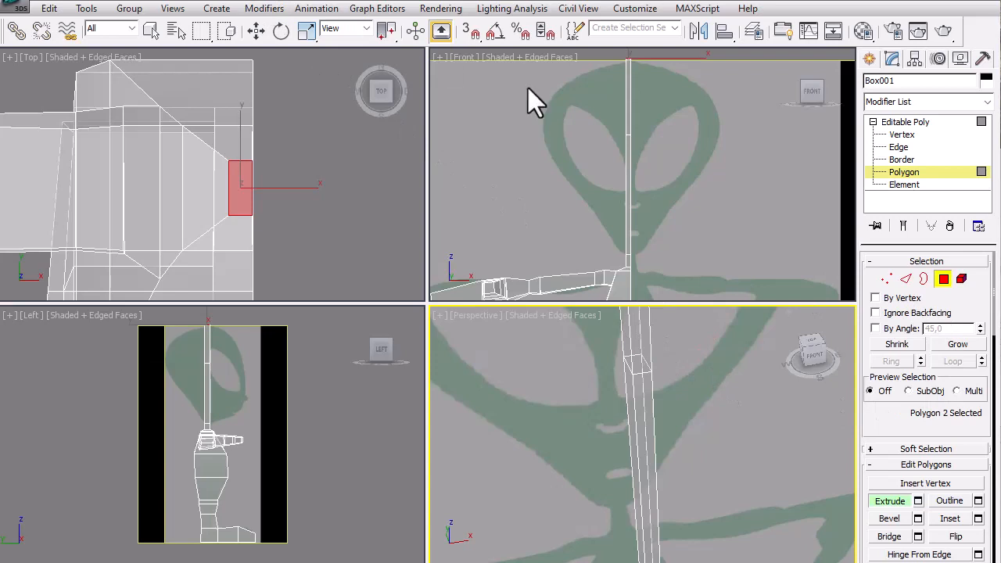
Step: Move the front and back pairs of mid-head vertices along X to the front and back outlines of the reference head in the Left viewport
click(886, 282)
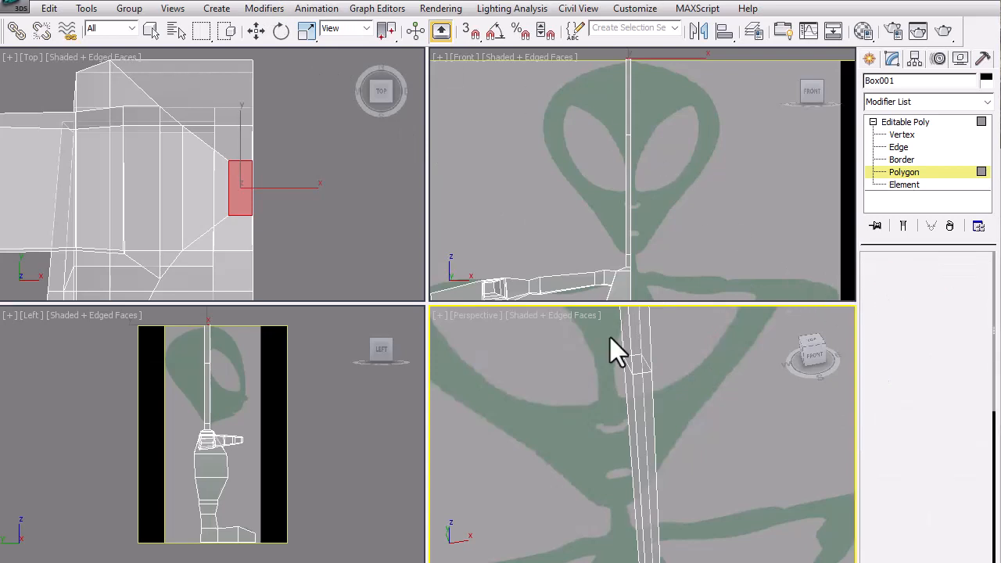
click(335, 429)
middle_drag(250, 425, 278, 447)
scroll(270, 447, up, 3)
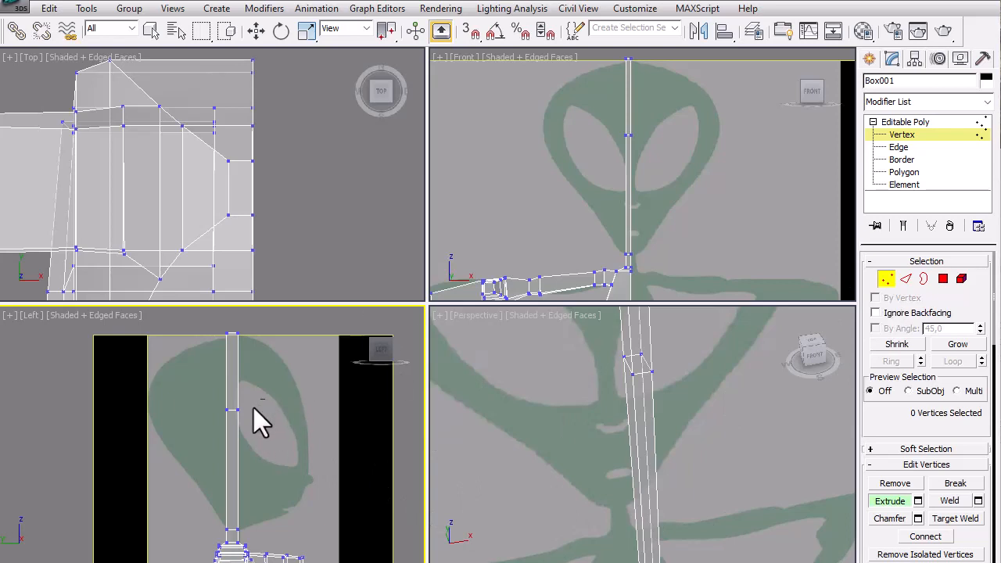
drag(236, 424, 234, 425)
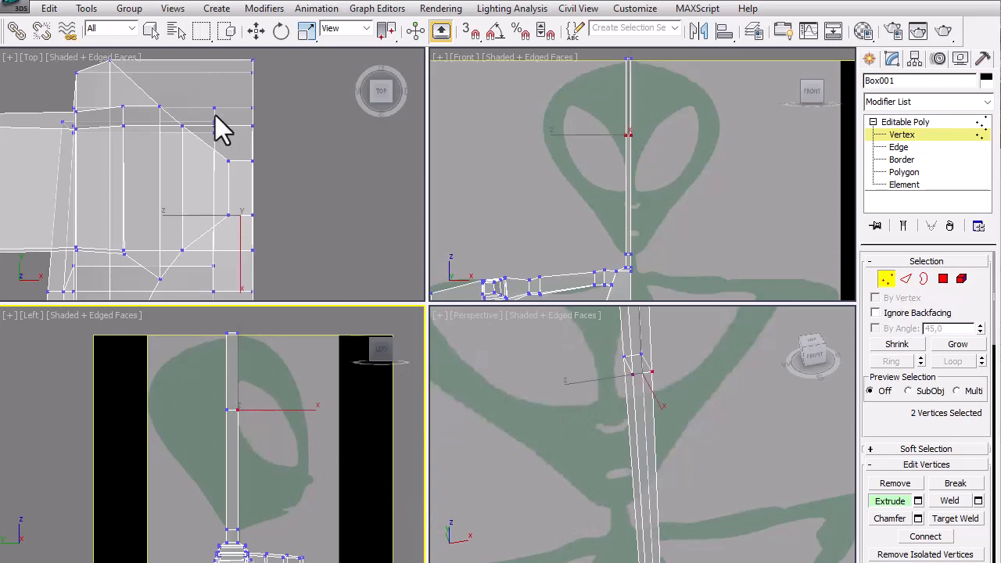
click(257, 31)
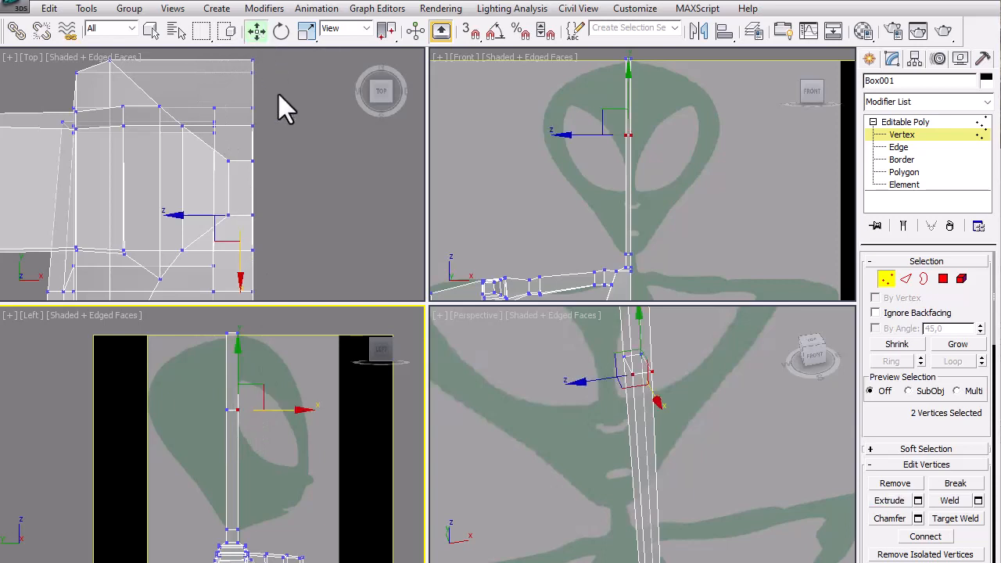
drag(278, 408, 341, 416)
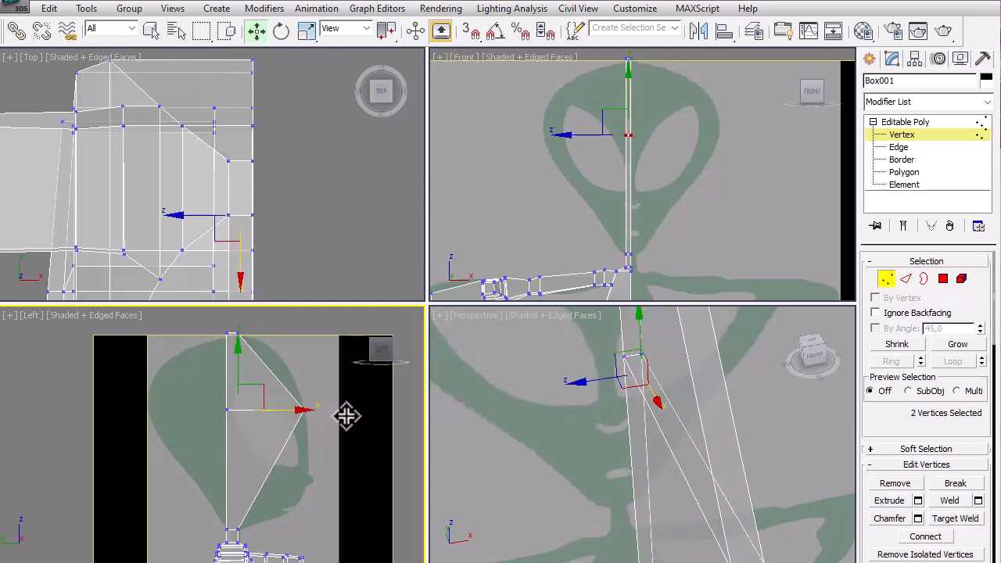
drag(243, 430, 192, 408)
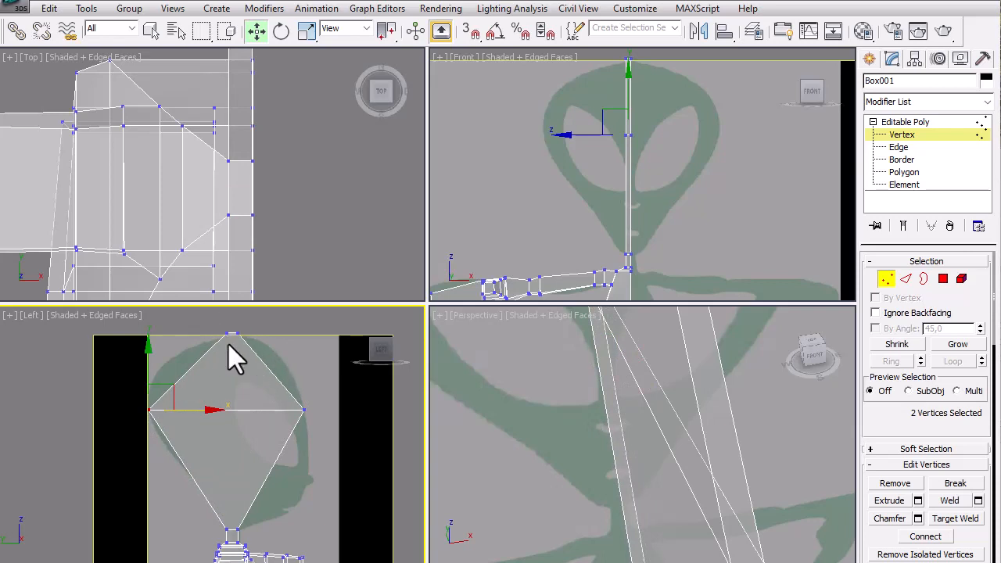
Step: Lower the four top vertices of the head to the top edge of the reference image in the Left viewport
middle_drag(229, 345, 254, 430)
scroll(227, 411, up, 4)
drag(269, 384, 268, 381)
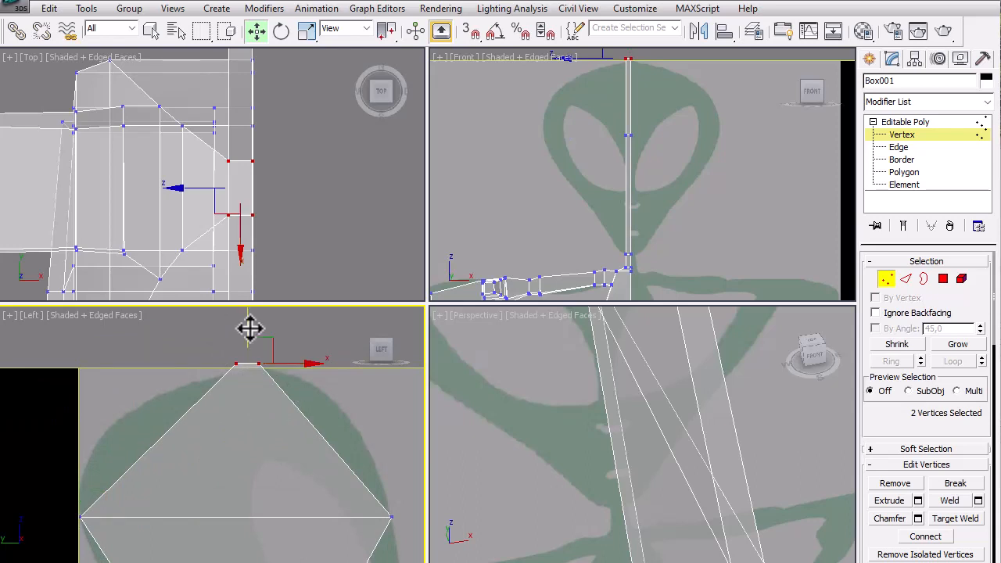
drag(251, 329, 253, 333)
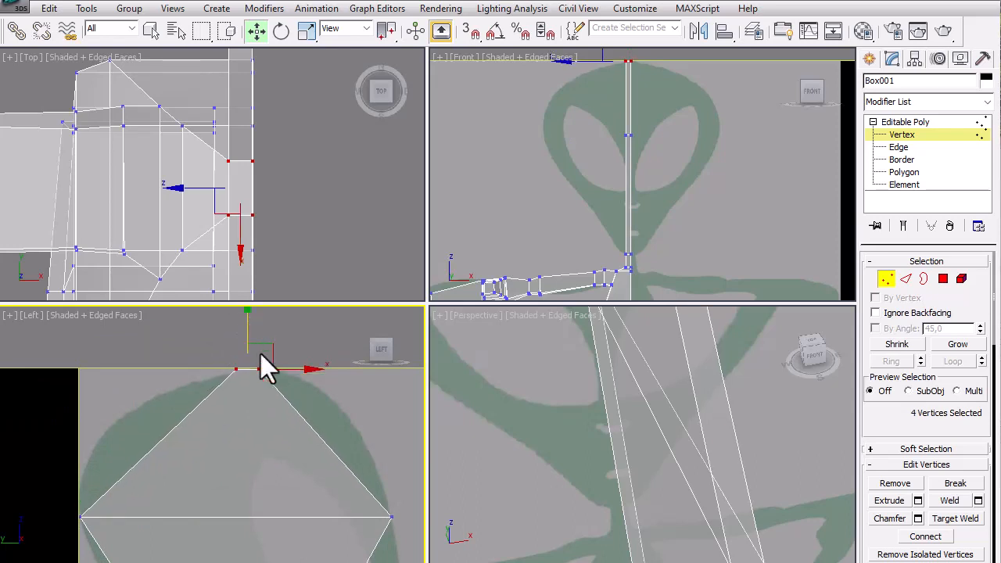
click(275, 453)
Step: Spread the back and front pairs of top head vertices apart along X to lengthen the flat crown in the Left viewport
drag(220, 354, 250, 391)
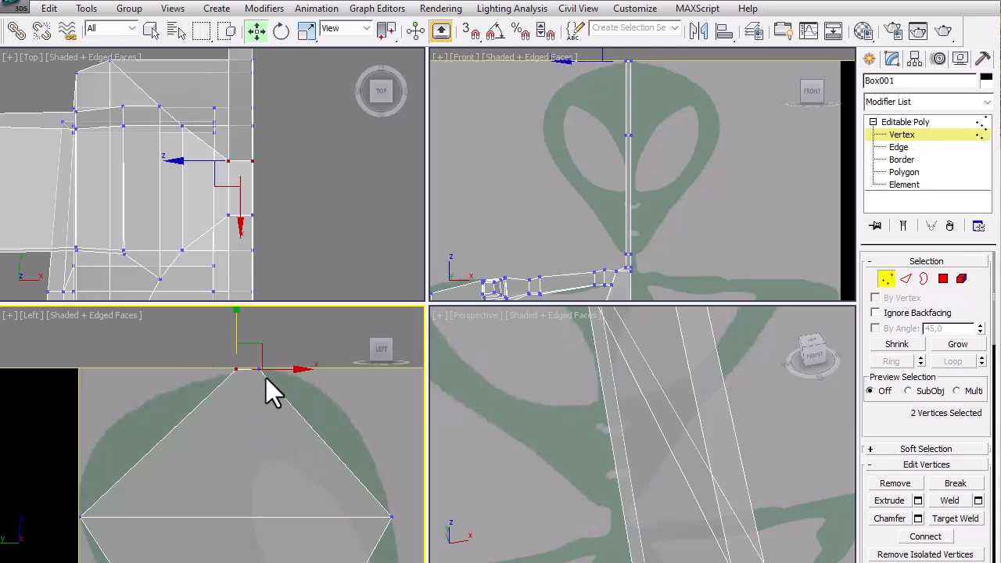
drag(282, 373, 277, 373)
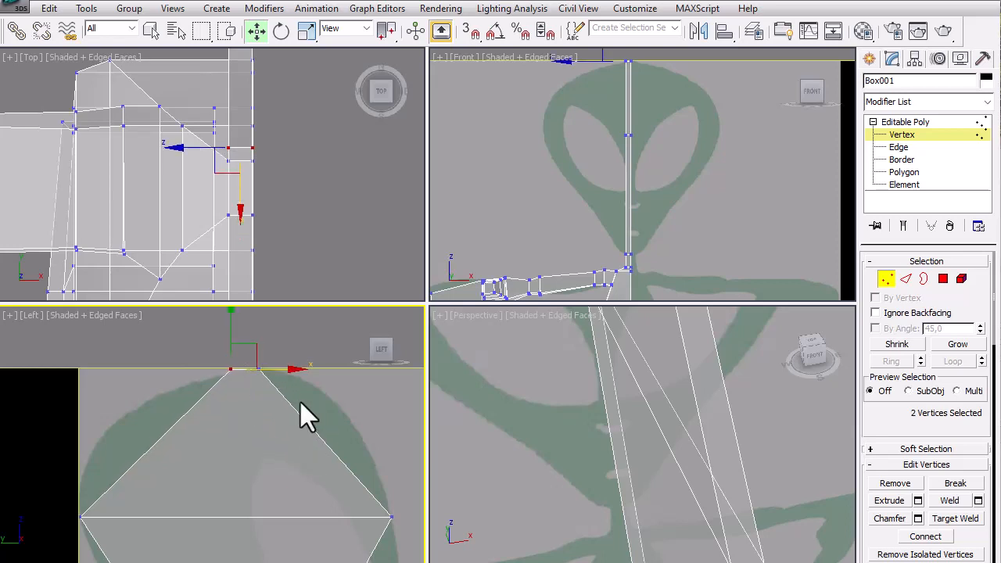
click(319, 421)
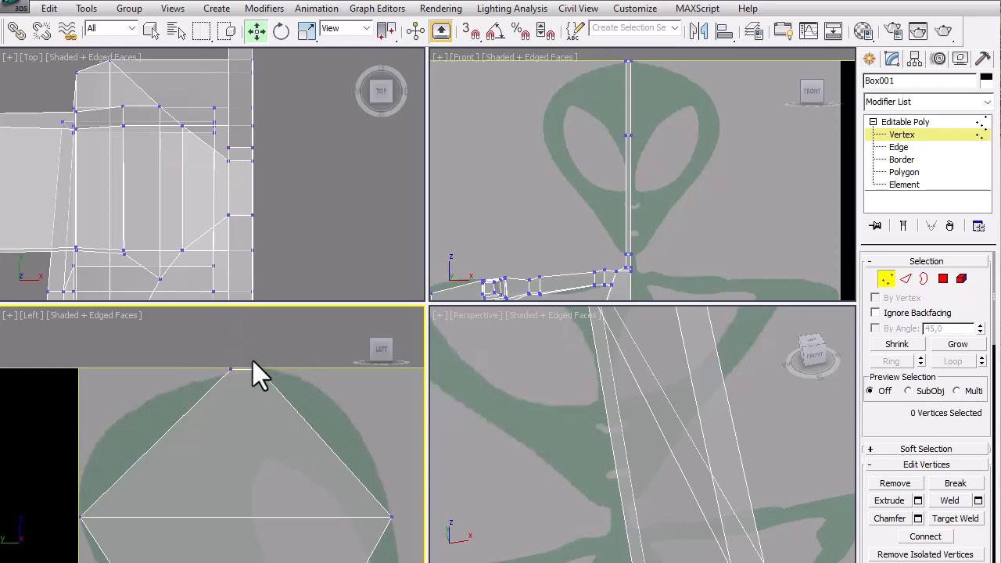
drag(275, 396, 321, 373)
click(336, 421)
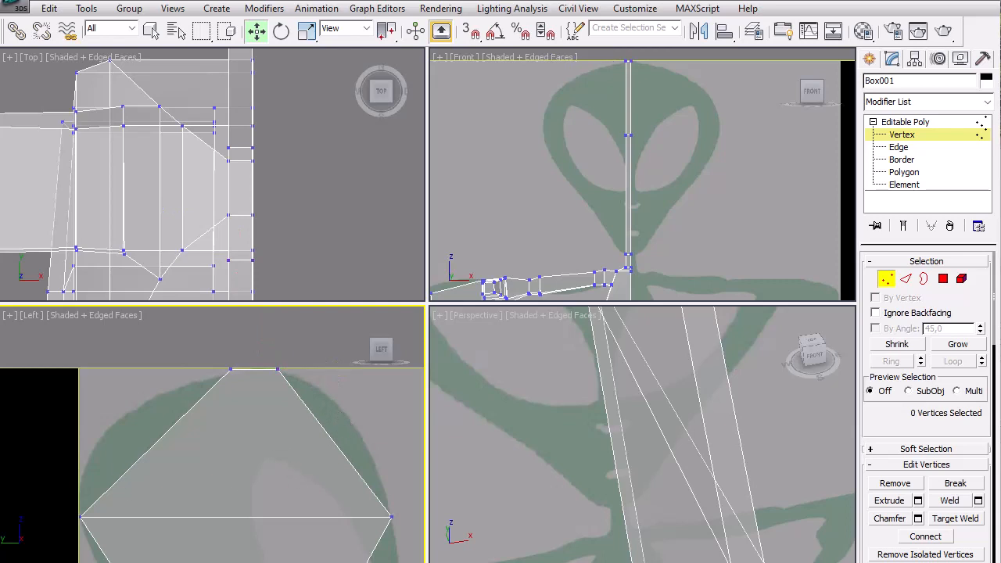
Step: Move the two outer mid-head vertices along negative X to the side outline of the reference head in the Front viewport
click(665, 384)
key(z)
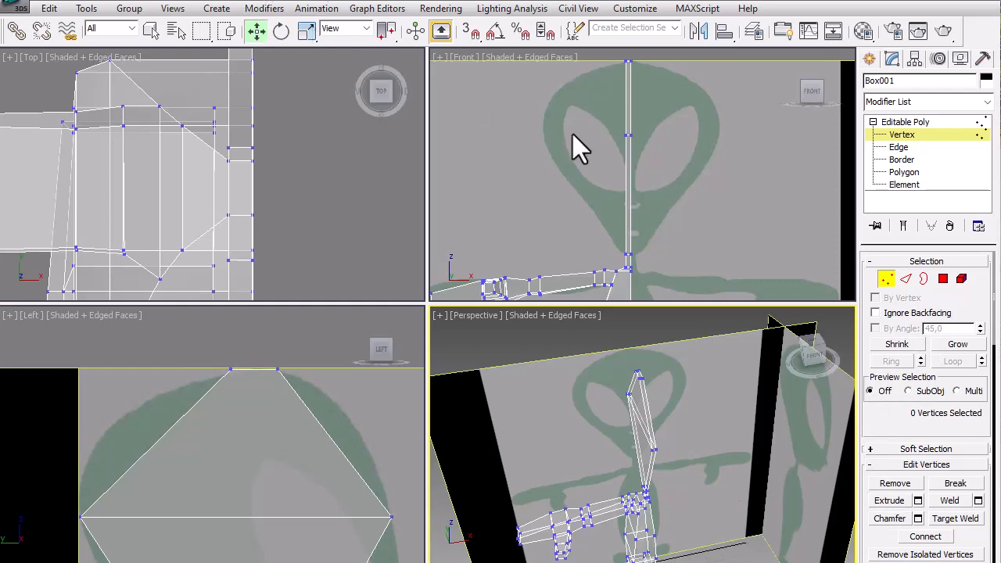
click(665, 152)
scroll(664, 152, up, 2)
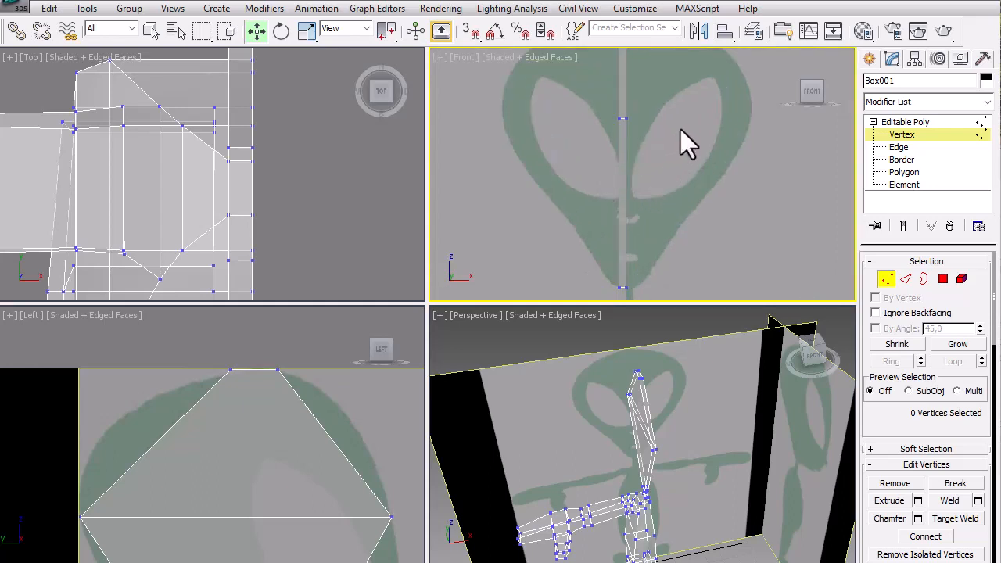
middle_drag(684, 138, 680, 216)
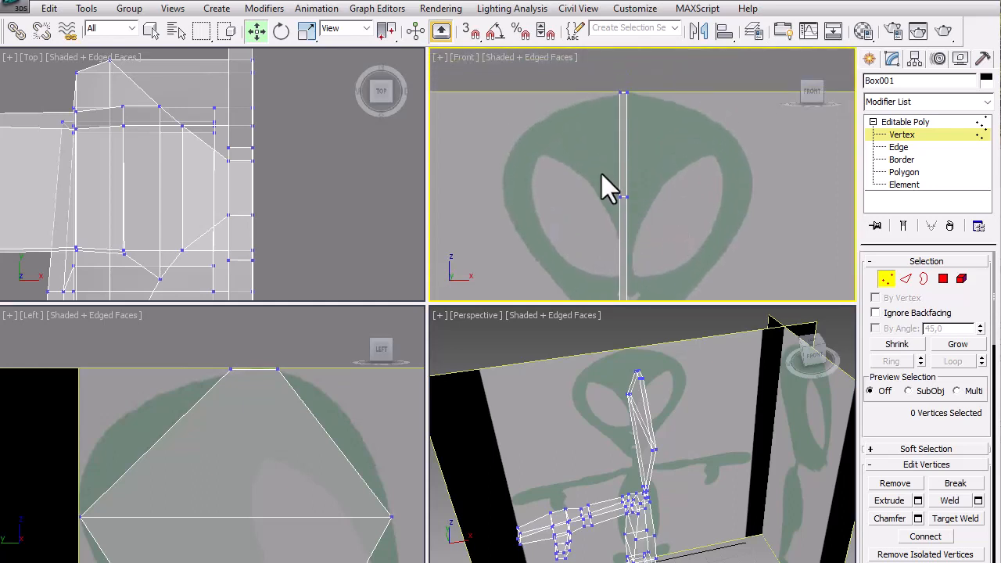
drag(602, 173, 558, 197)
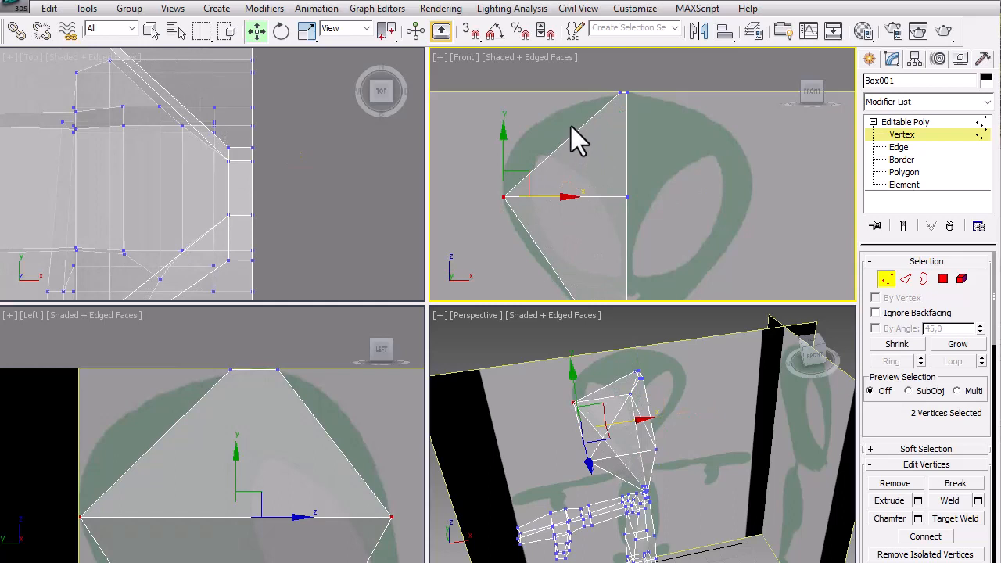
Step: Lower the four top head vertices slightly and move the outer two along negative X to widen the crown in the Front viewport
drag(640, 123, 639, 117)
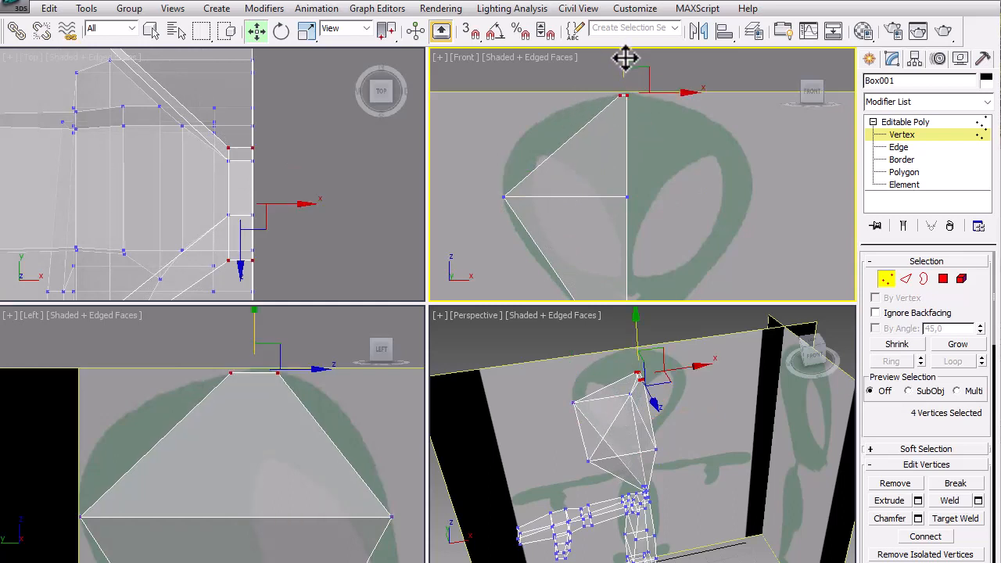
click(582, 101)
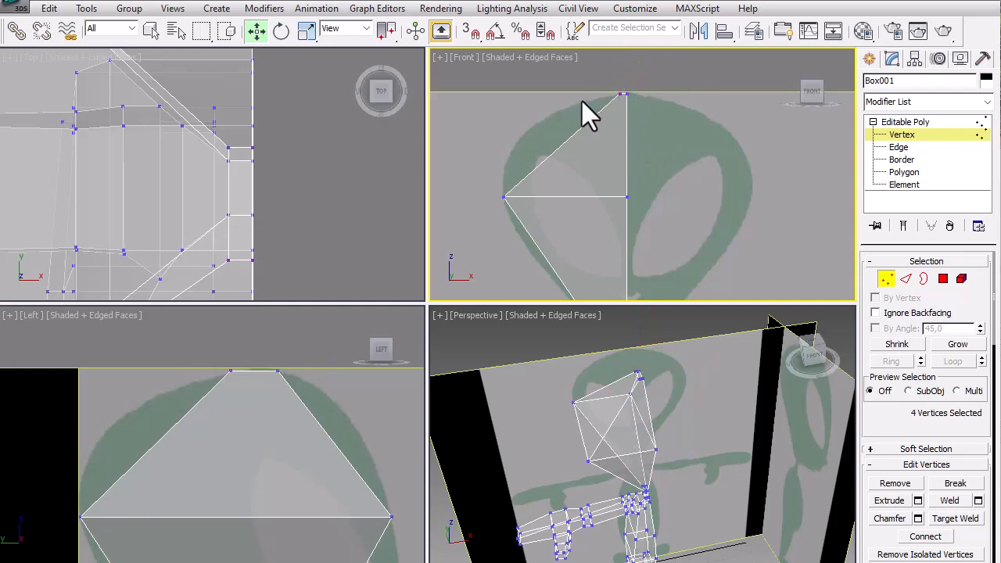
scroll(603, 86, up, 5)
middle_drag(632, 108, 749, 277)
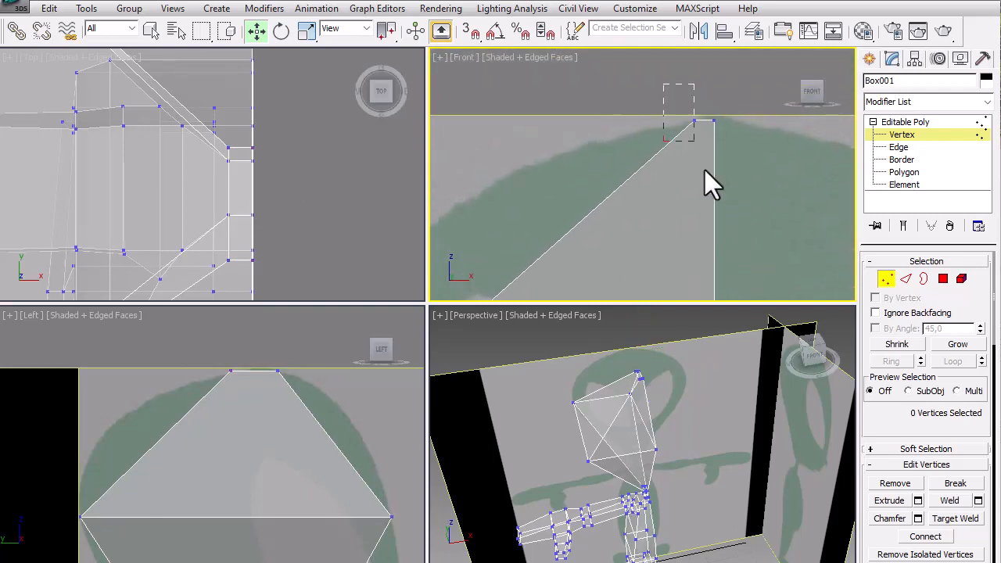
drag(704, 170, 708, 166)
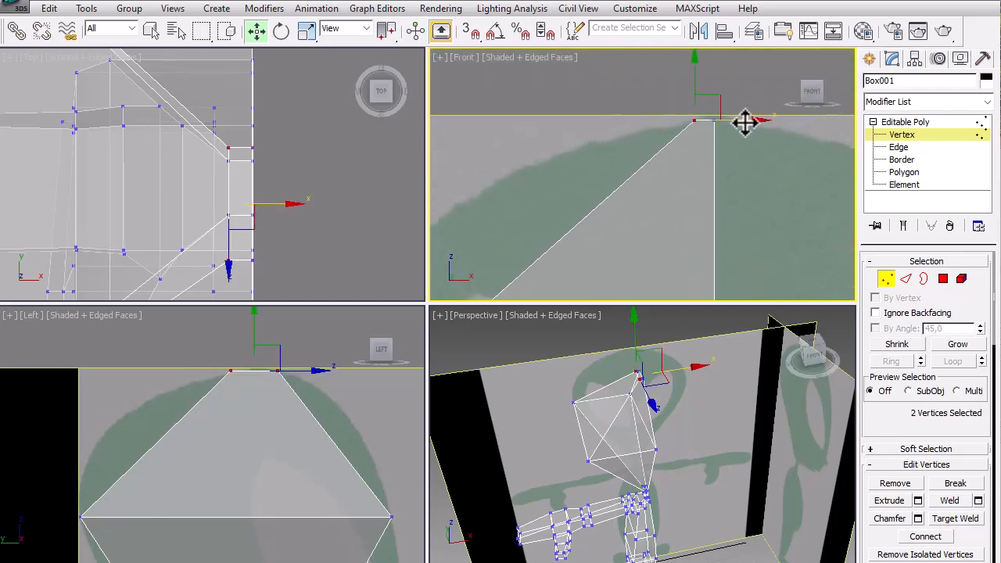
drag(745, 123, 711, 149)
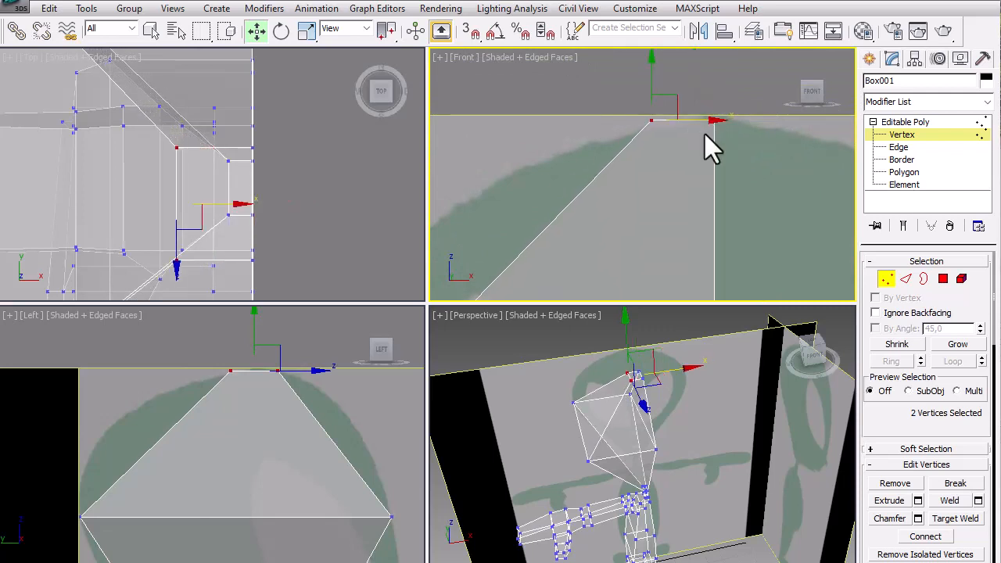
click(757, 159)
Step: Move the two outer vertices where the head meets the neck slightly outward along negative X to match the reference chin
scroll(742, 223, down, 1)
scroll(743, 221, down, 4)
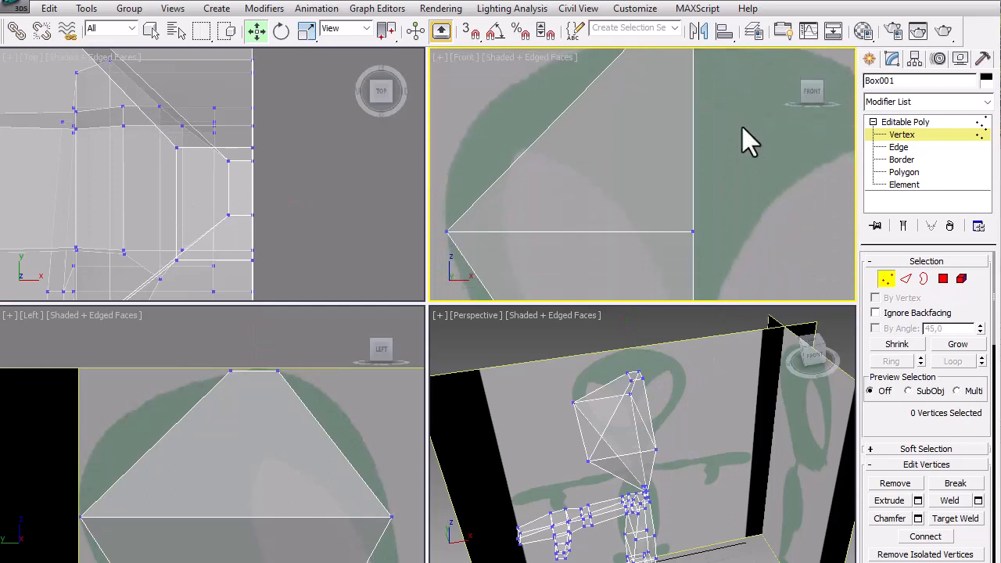
middle_drag(736, 181, 731, 157)
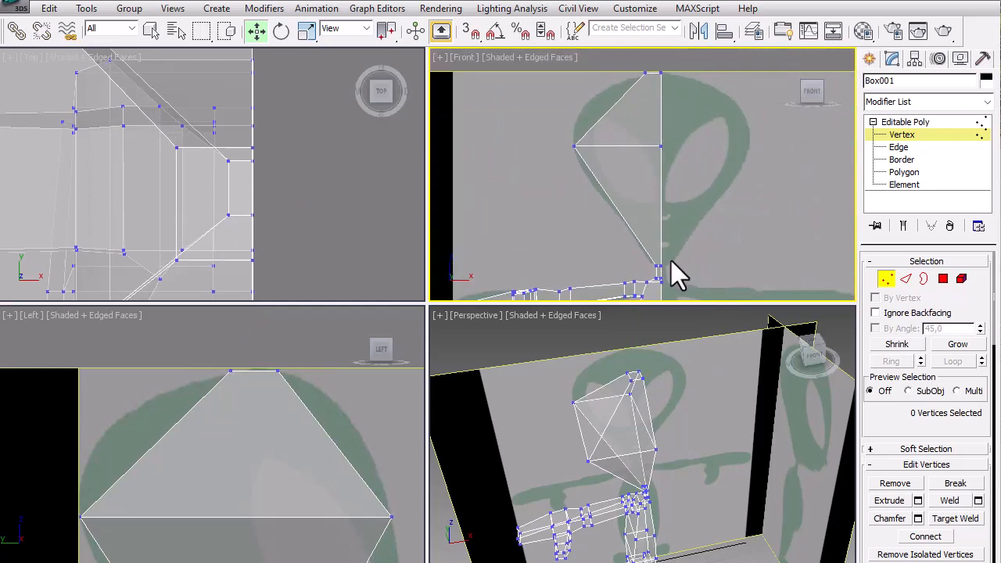
scroll(670, 258, up, 1)
middle_drag(670, 256, 696, 153)
scroll(676, 202, up, 3)
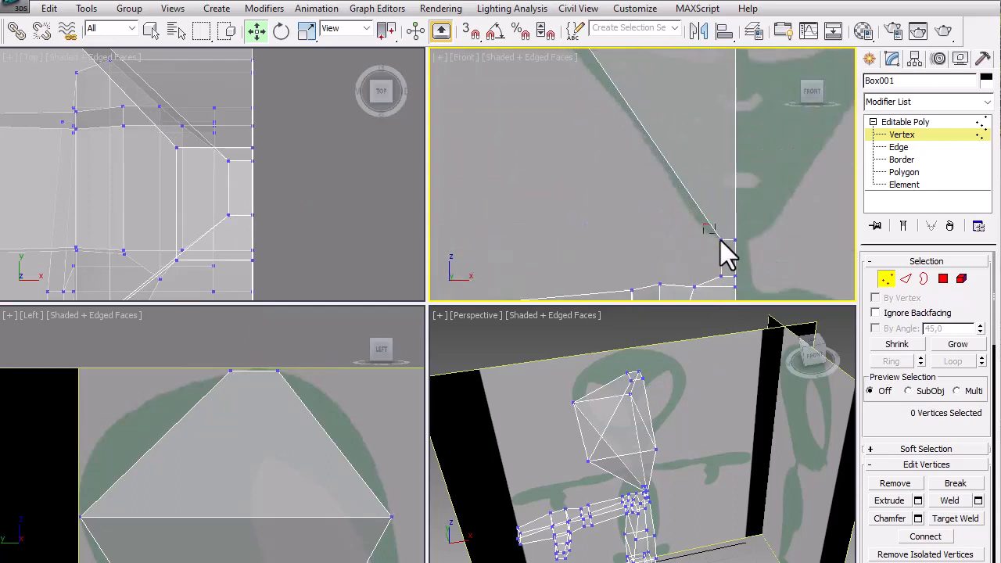
drag(723, 244, 757, 235)
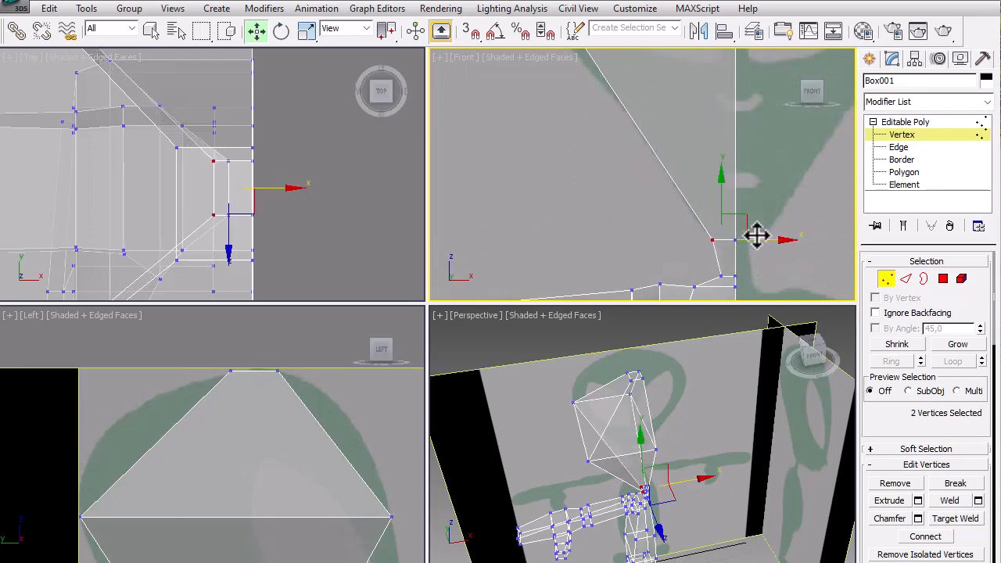
click(765, 173)
Step: Lower the four mid-head vertices slightly along Y in the Front viewport to match the widest part of the reference head
scroll(766, 176, down, 5)
middle_drag(758, 190, 746, 224)
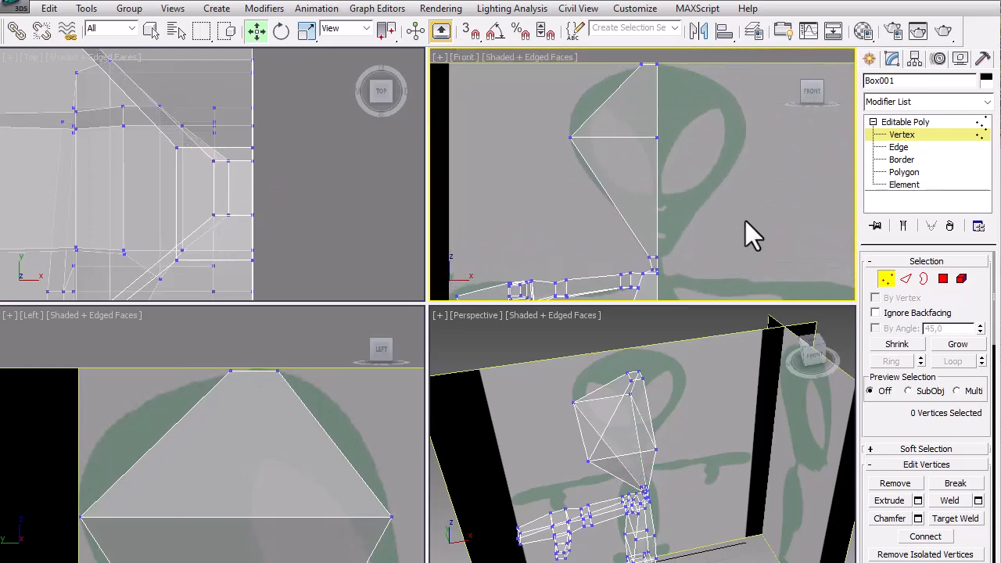
key(1)
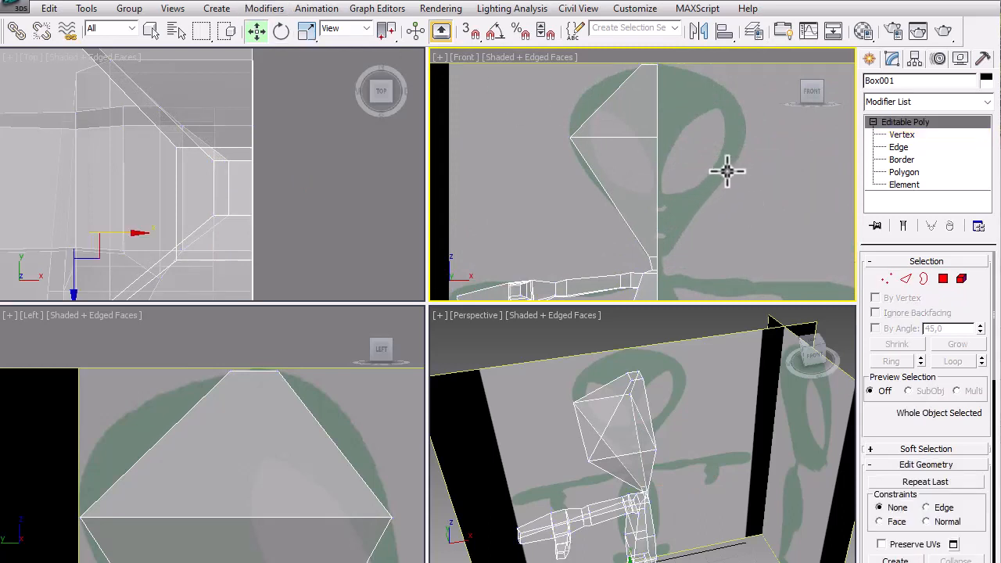
mouse_move(725, 167)
middle_down()
mouse_move(728, 232)
mouse_move(738, 173)
middle_up()
click(886, 280)
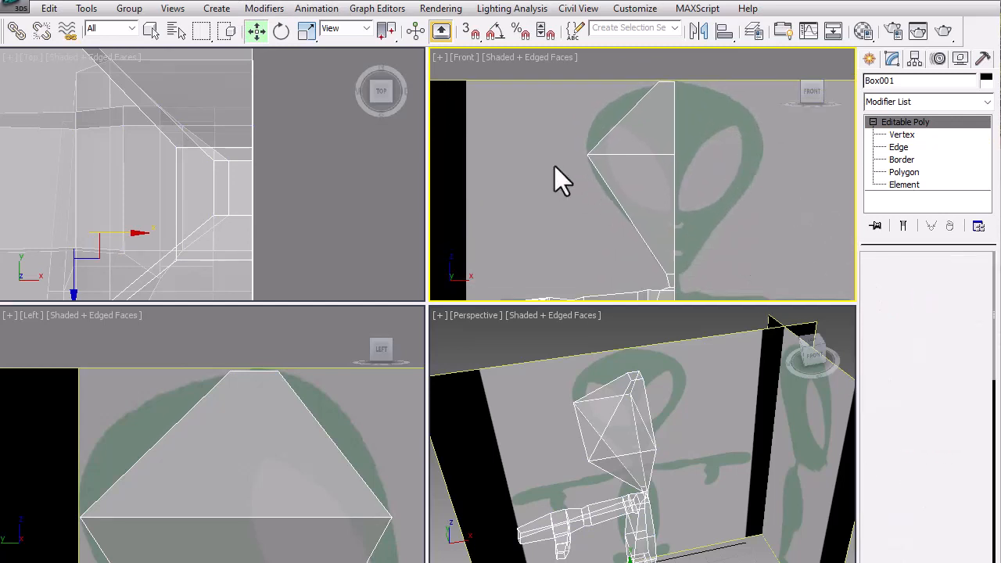
drag(568, 138, 700, 164)
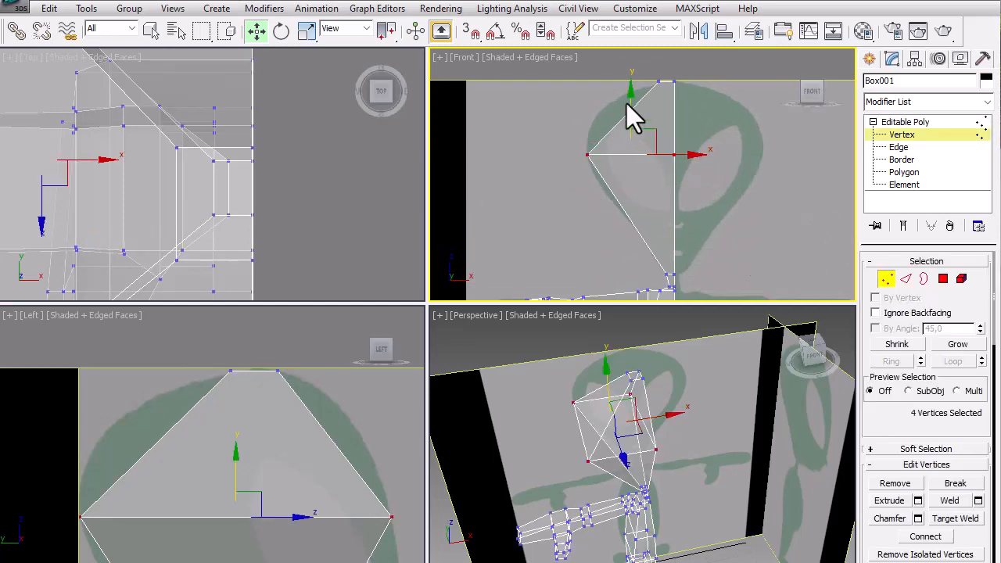
drag(631, 103, 632, 111)
click(737, 148)
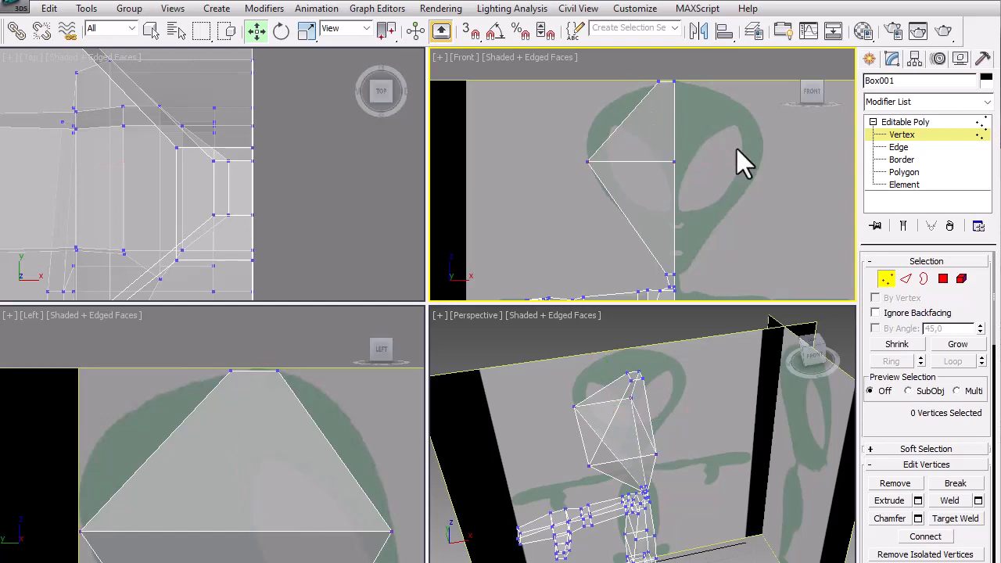
middle_drag(737, 149, 729, 251)
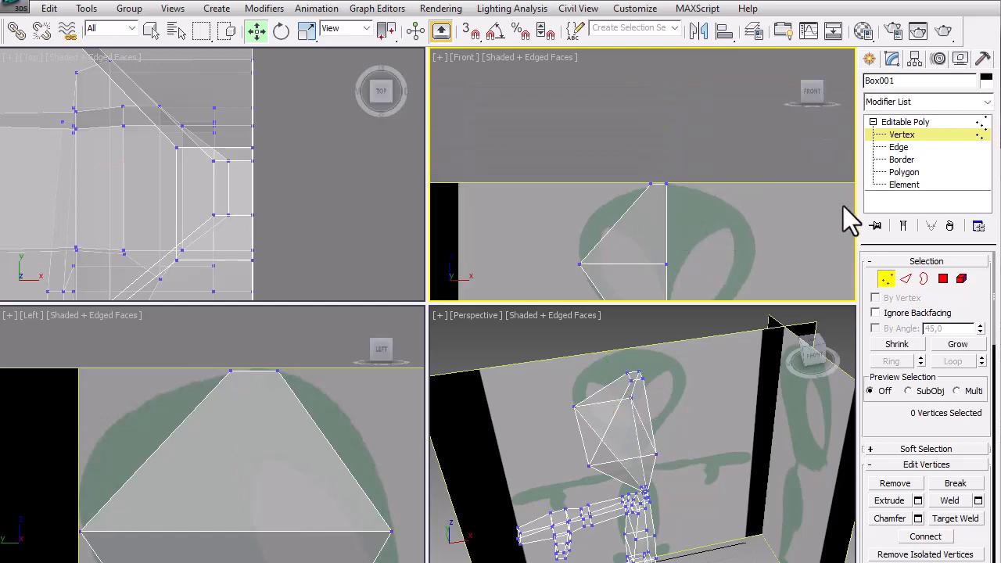
Step: Ring-select the four slanted edges between the crown and mid-head and connect them with 2 segments, pinch 0 and slide 0
click(944, 279)
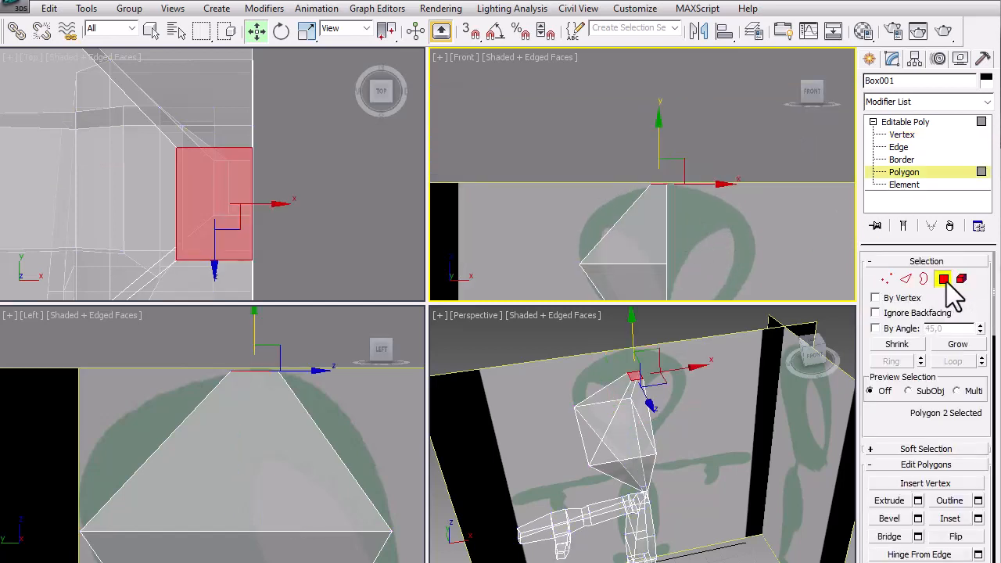
click(904, 280)
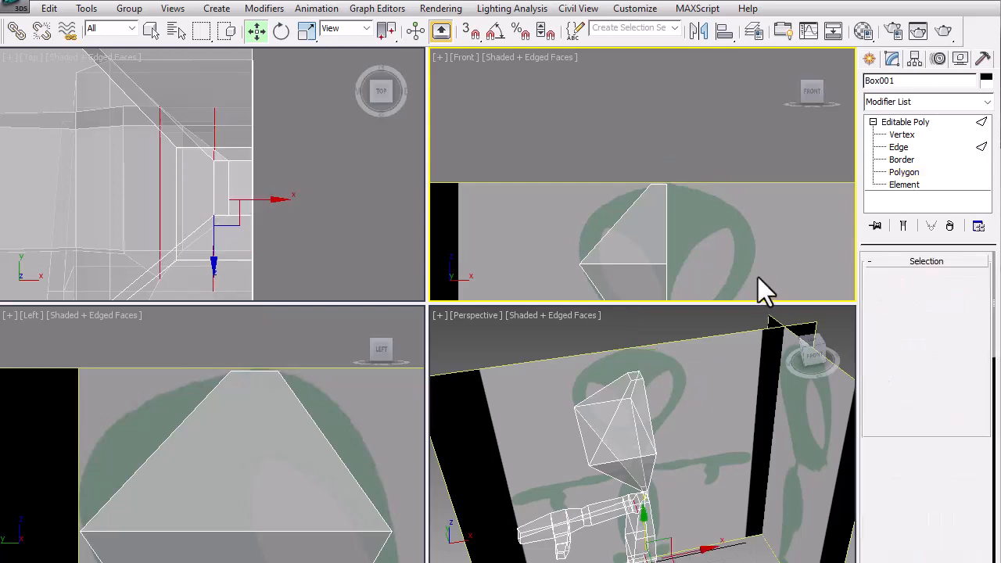
mouse_move(616, 425)
middle_down()
mouse_move(626, 398)
mouse_move(632, 413)
middle_up()
scroll(628, 399, up, 3)
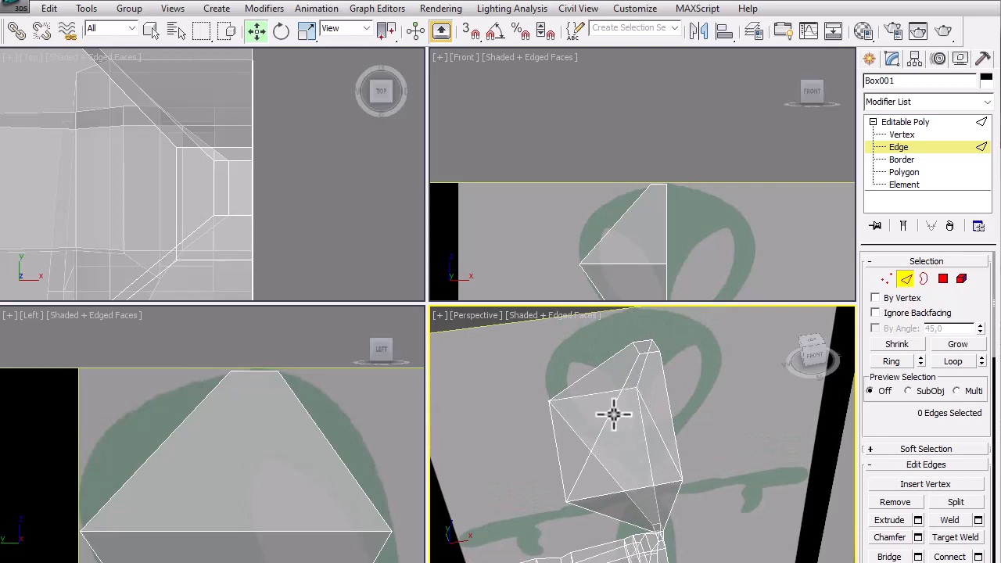
click(632, 402)
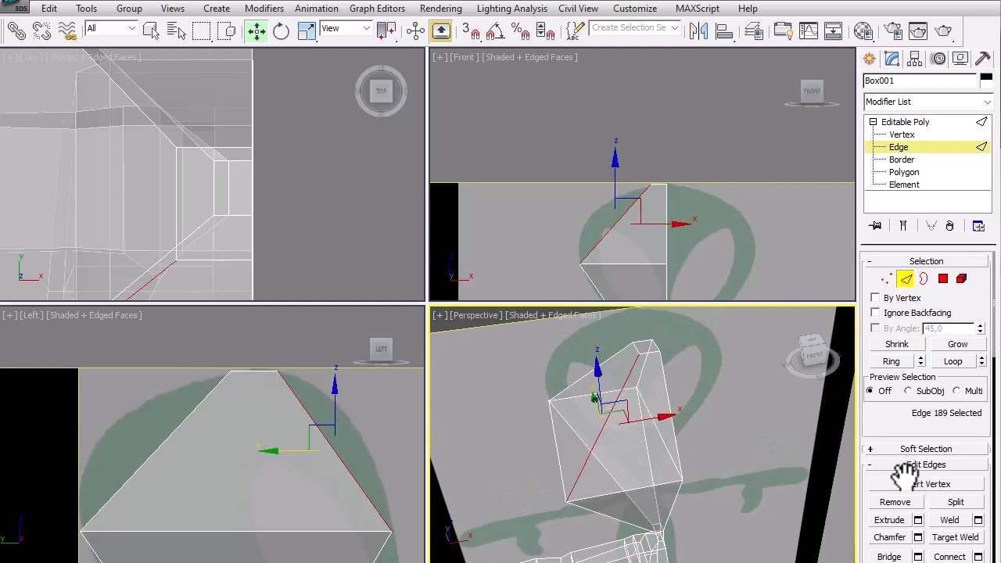
click(893, 362)
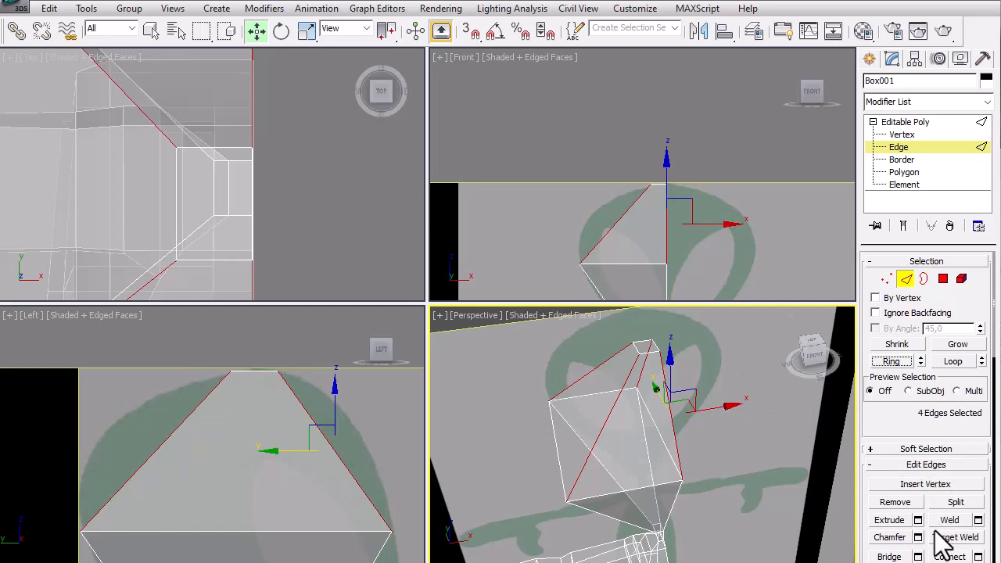
click(979, 557)
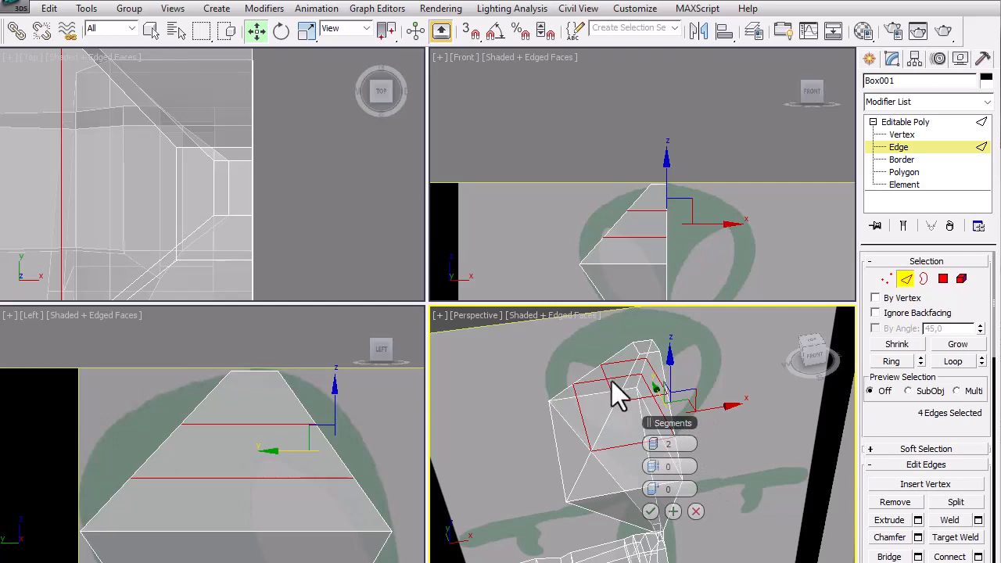
click(599, 432)
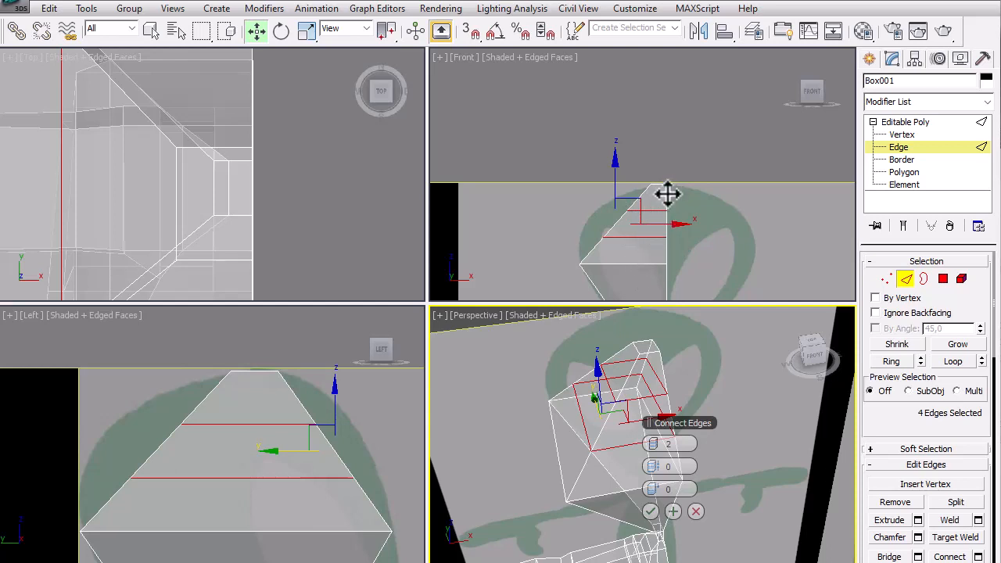
click(650, 511)
click(747, 443)
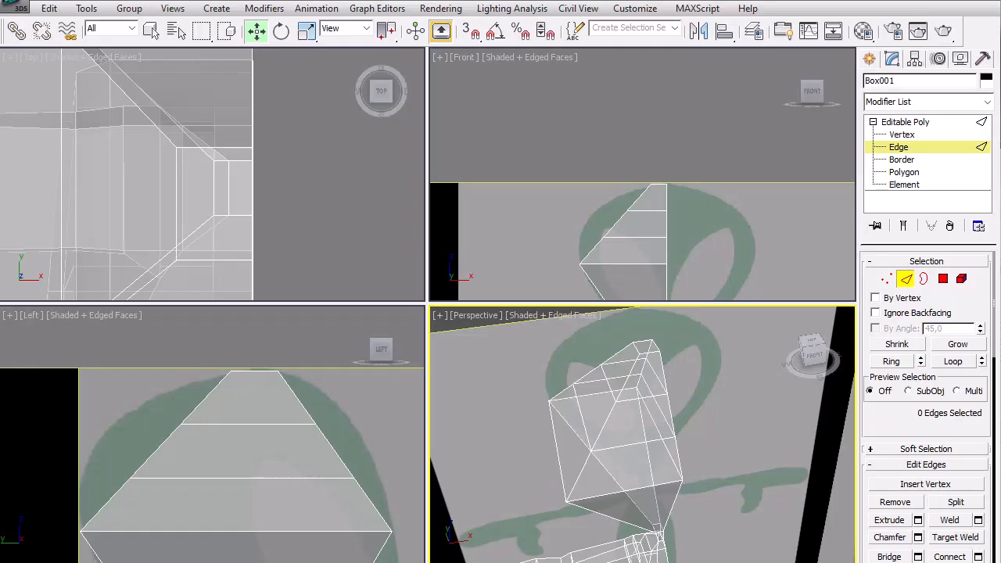
Step: Move the outer vertices of the two new upper-head edge loops along negative X to the reference outline in the Front viewport
middle_click(692, 210)
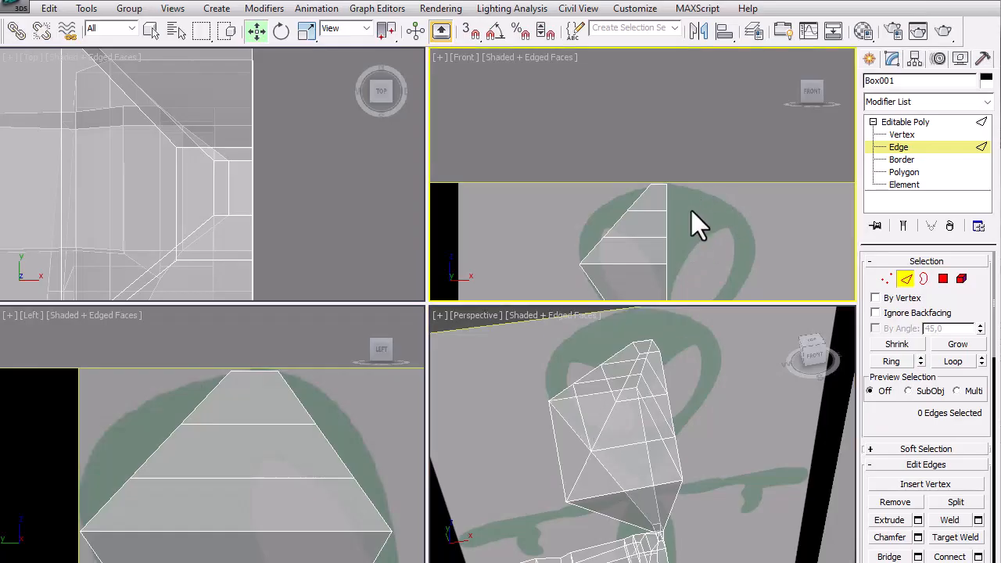
middle_drag(675, 243, 677, 216)
scroll(670, 169, up, 4)
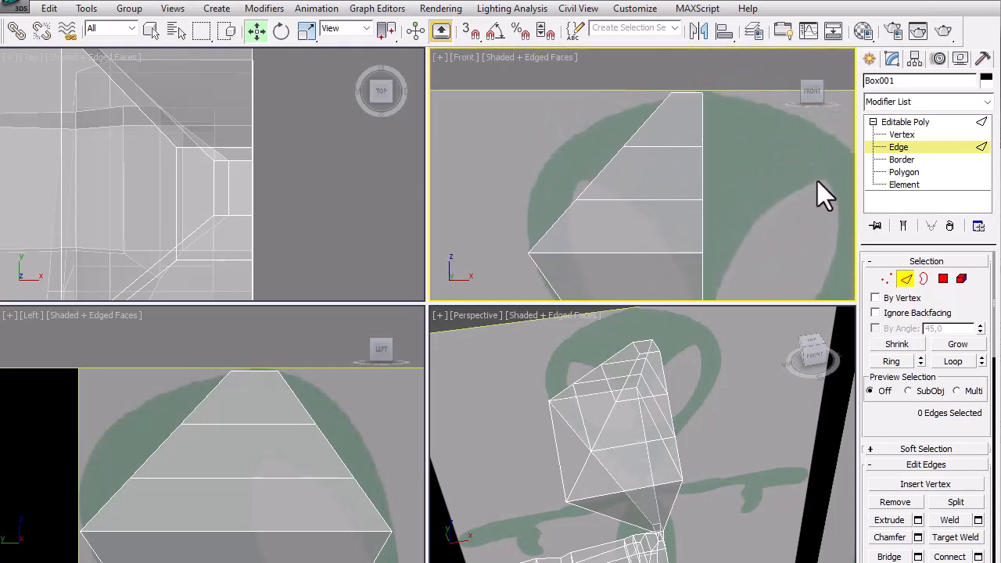
click(900, 135)
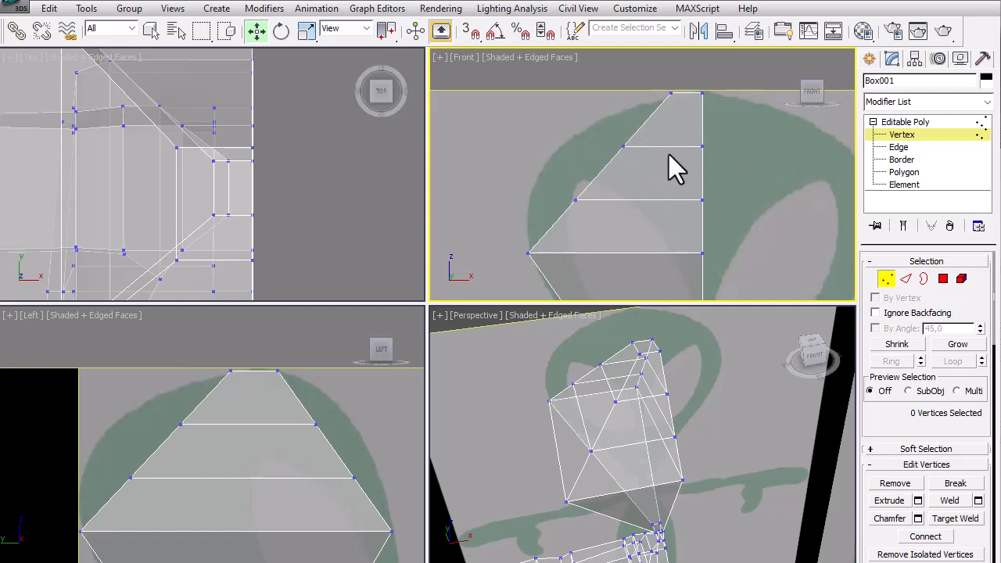
drag(656, 169, 611, 152)
drag(591, 213, 572, 199)
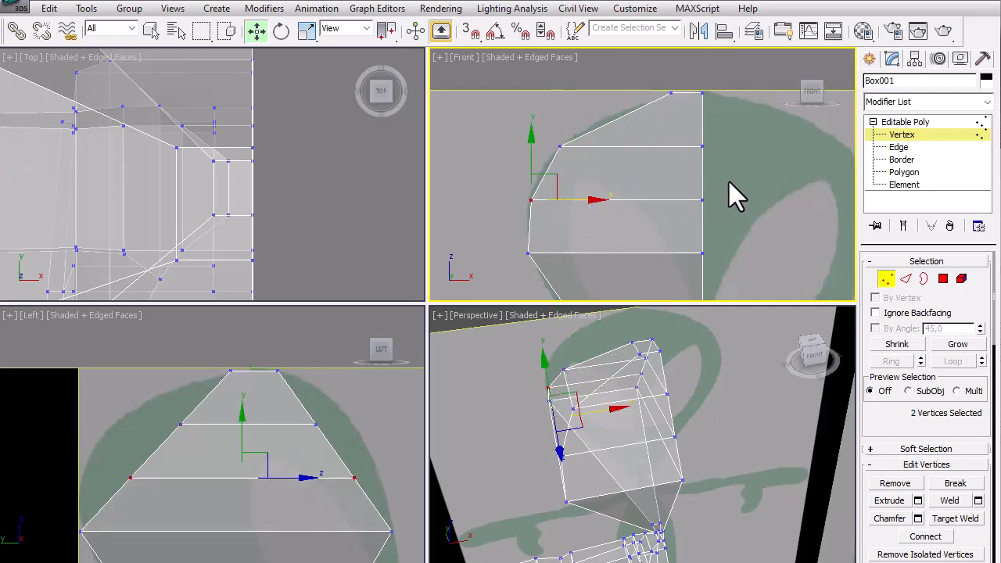
Step: Raise the four vertices of the edge loop just below the crown slightly along Y in the Front viewport
middle_drag(734, 177, 727, 205)
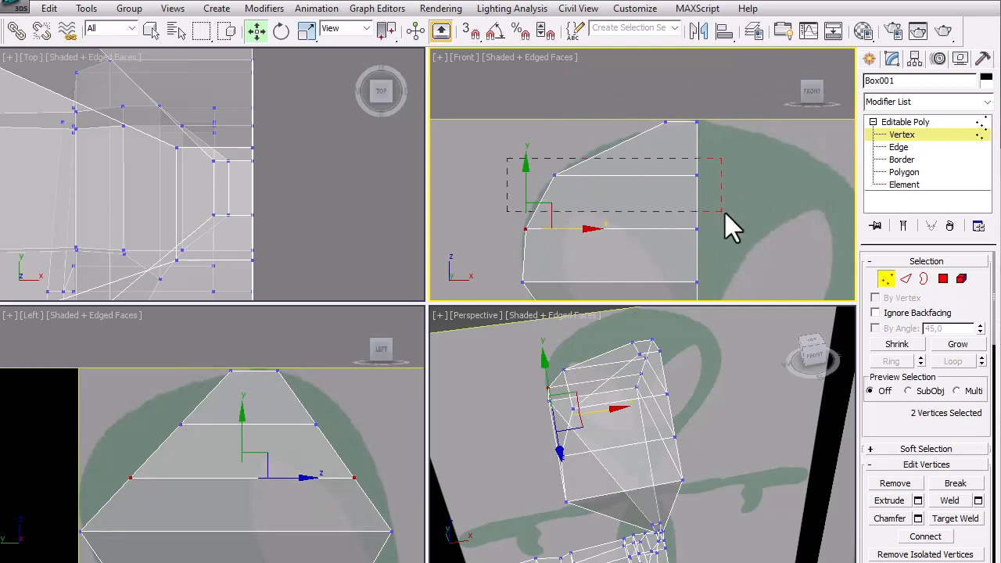
drag(739, 199, 738, 198)
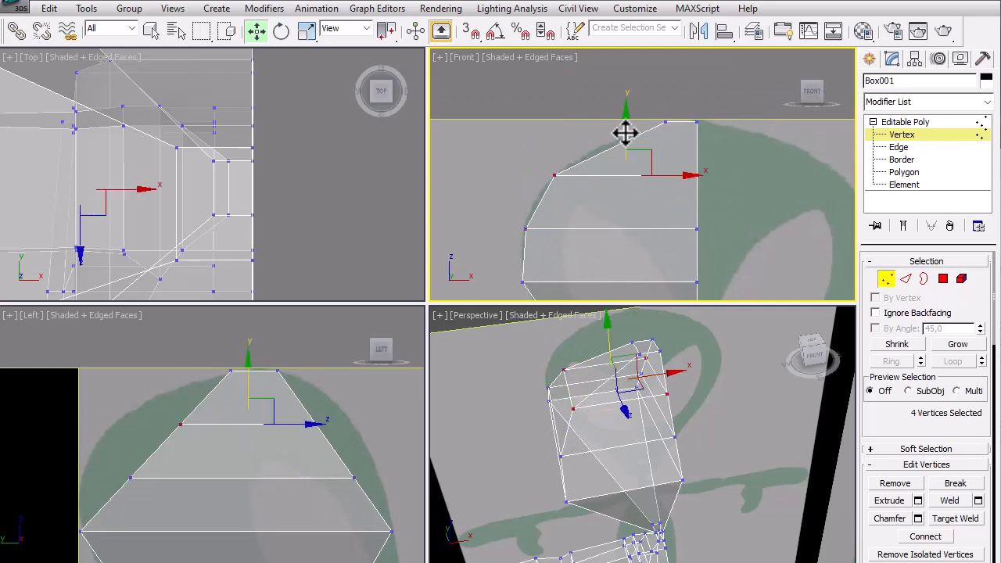
drag(626, 133, 628, 132)
click(718, 199)
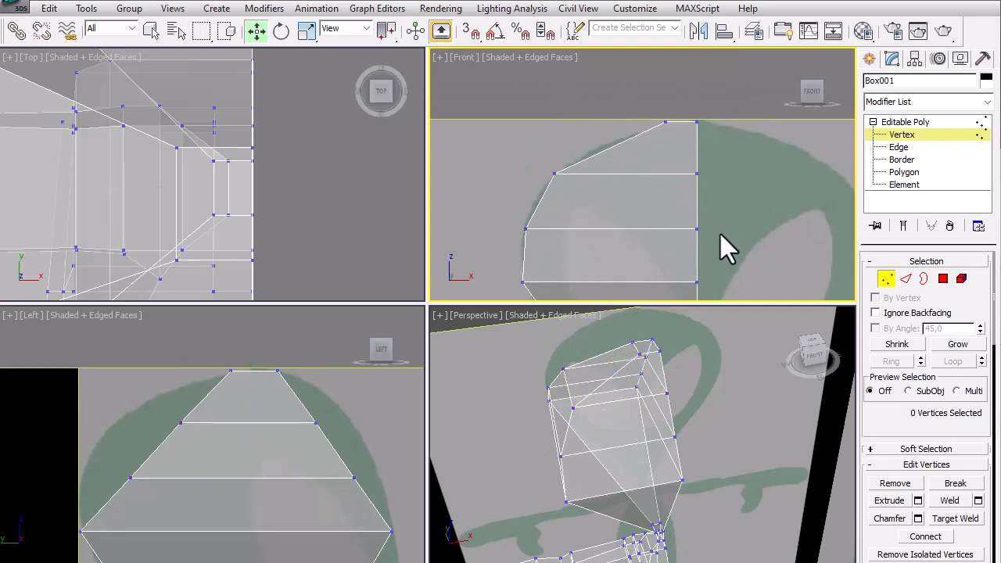
Step: Move the face-side vertices of both new edge loops outward along positive X in the Left viewport to follow the reference forehead
middle_drag(720, 233, 722, 161)
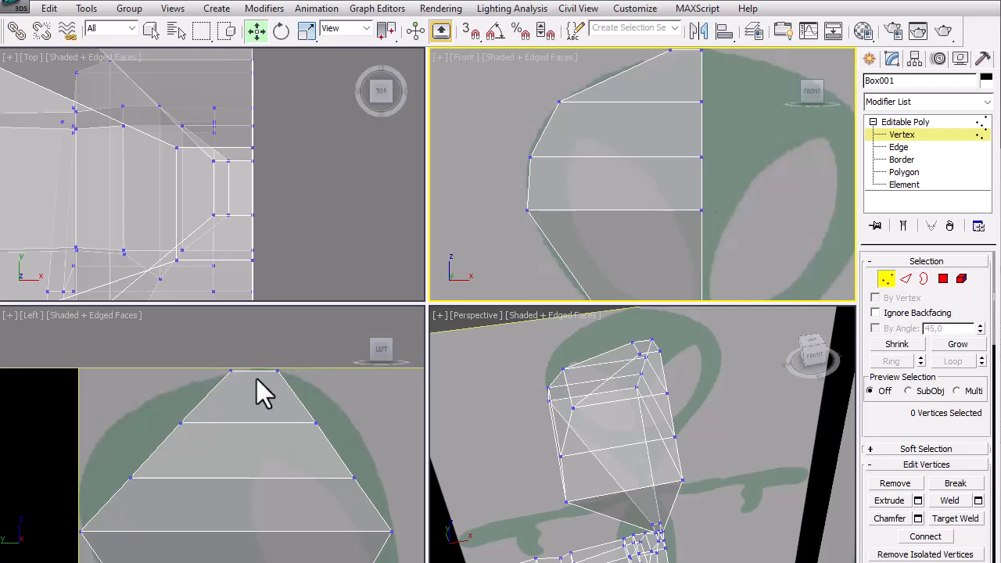
click(358, 401)
middle_drag(347, 447, 304, 384)
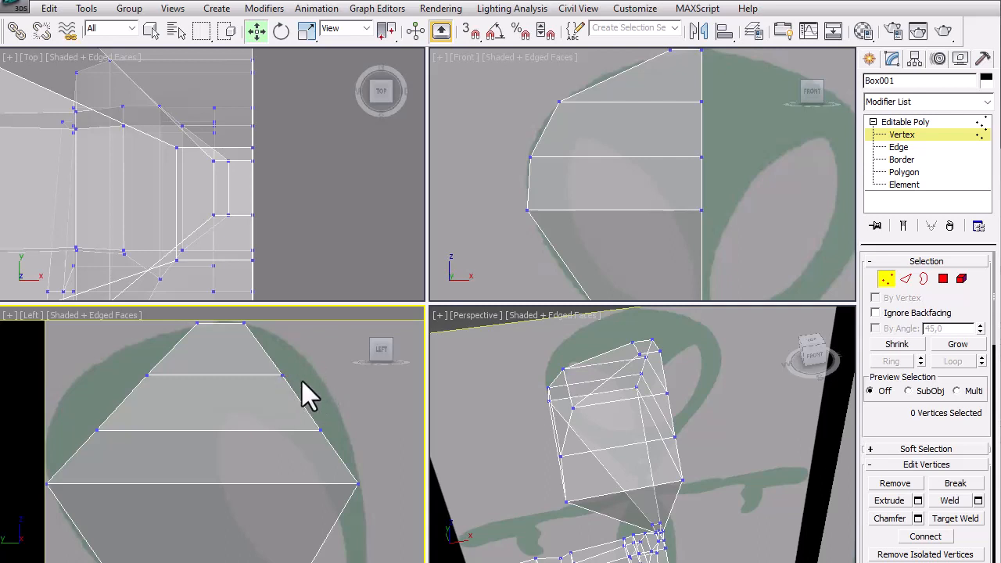
drag(280, 366, 361, 377)
drag(296, 432, 297, 435)
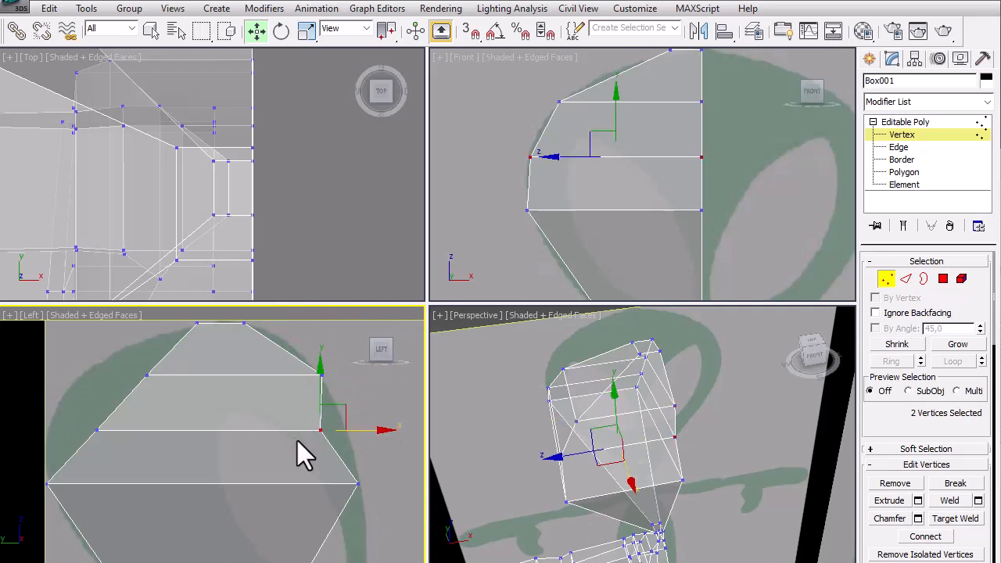
drag(385, 432, 410, 431)
Step: Move the back-side vertices of both new edge loops along negative X in the Left viewport to match the back of the skull
drag(180, 403, 135, 392)
drag(82, 419, 94, 438)
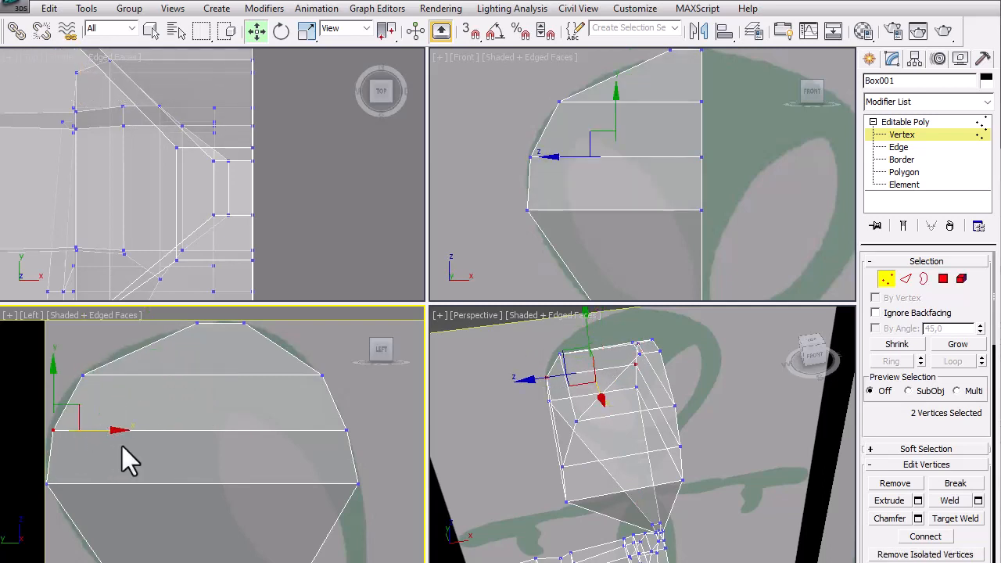
middle_drag(123, 446, 172, 445)
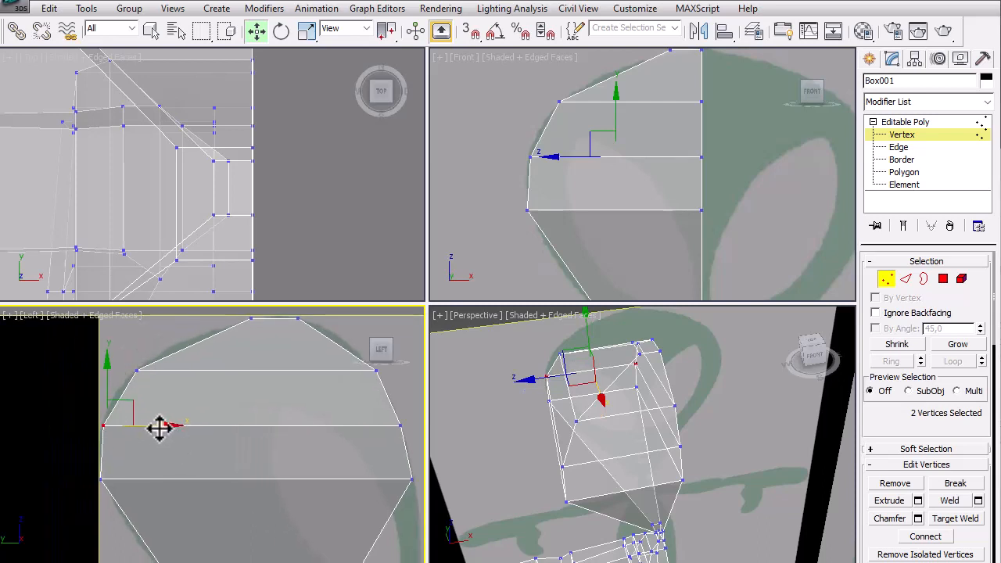
click(261, 440)
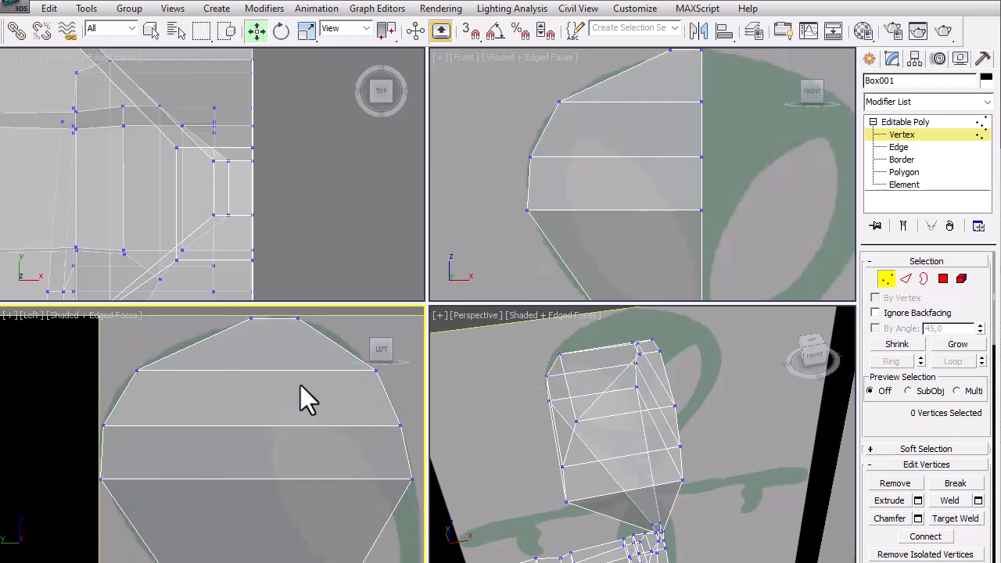
Step: Select the ring of four long lower-head edges between the widest loop and the neck, and connect them with 2 segments
middle_drag(301, 386, 288, 429)
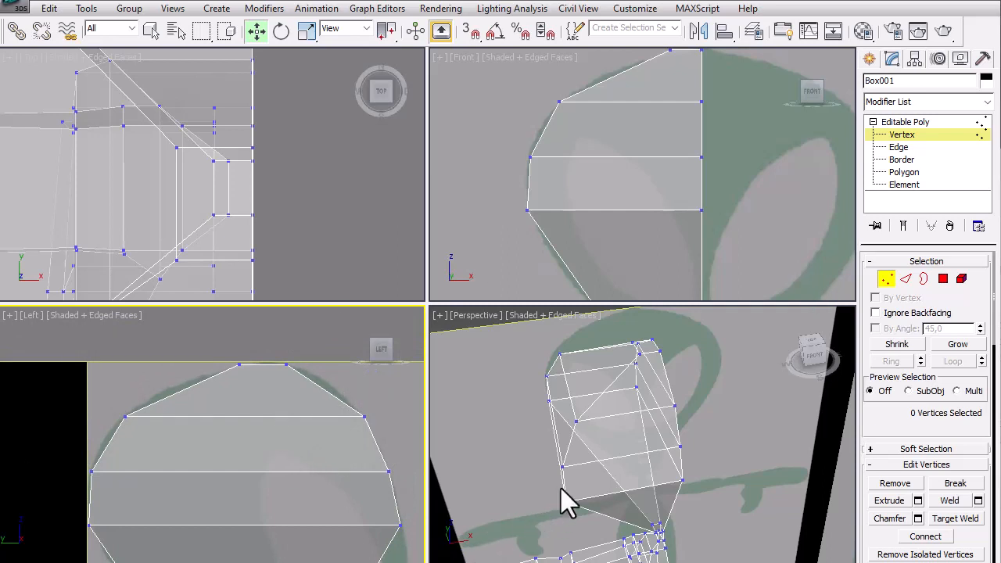
middle_drag(583, 491, 587, 437)
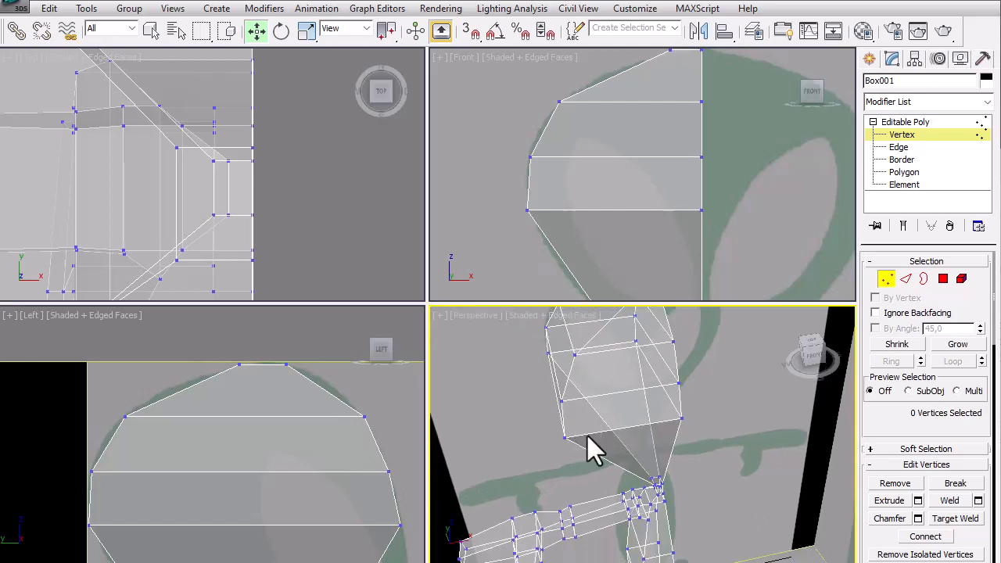
middle_drag(314, 472, 315, 297)
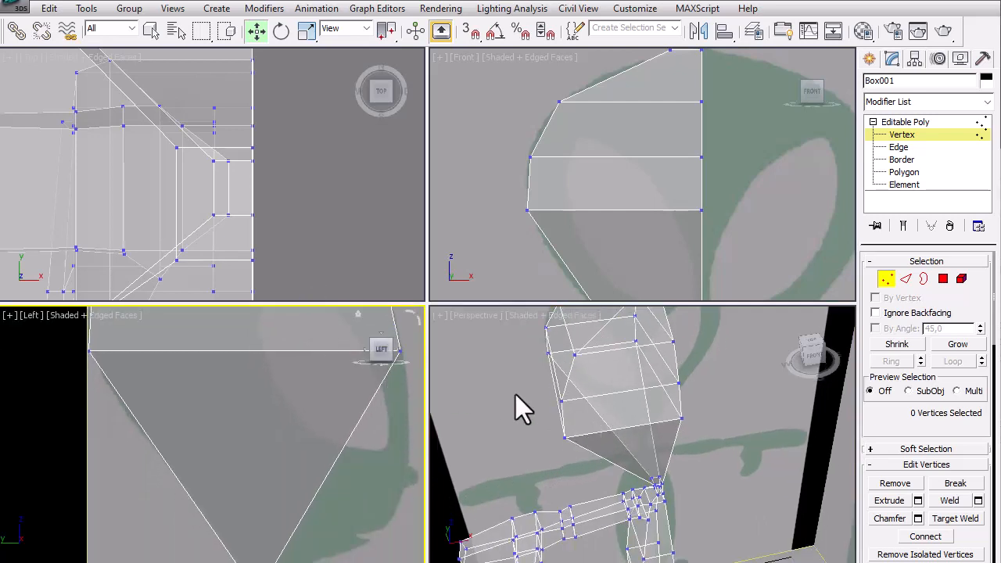
middle_drag(690, 473, 693, 477)
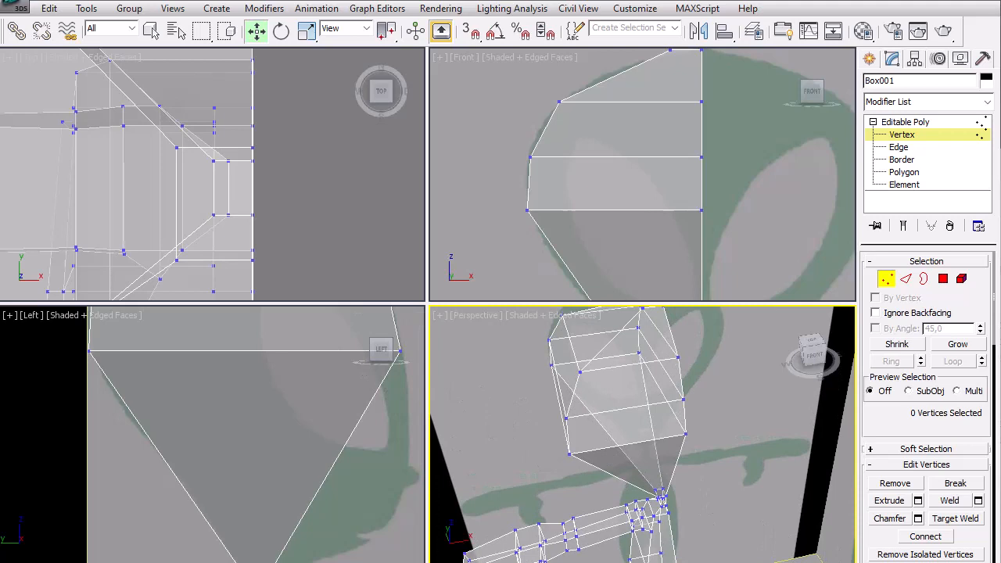
key(ctrl+r)
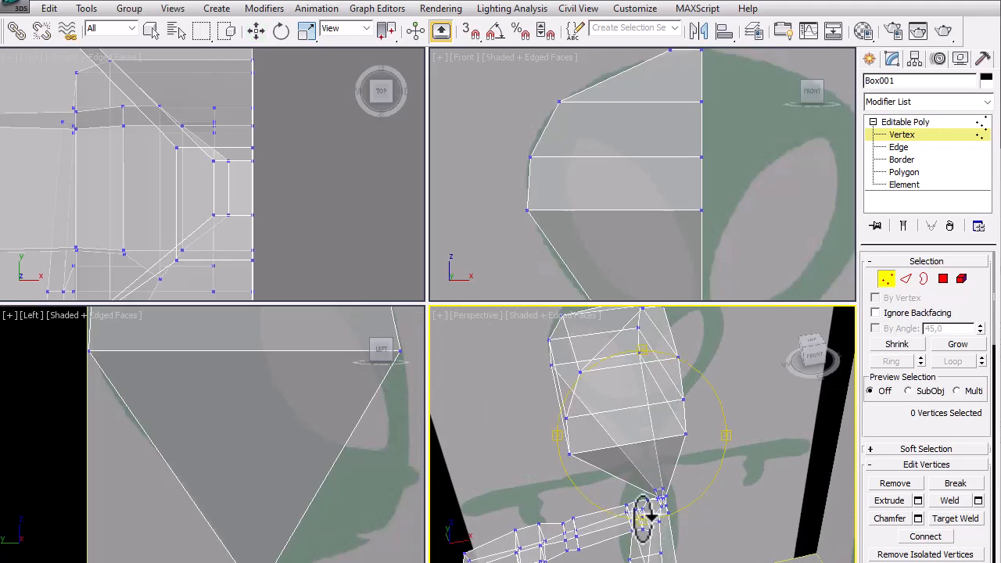
drag(644, 514, 663, 458)
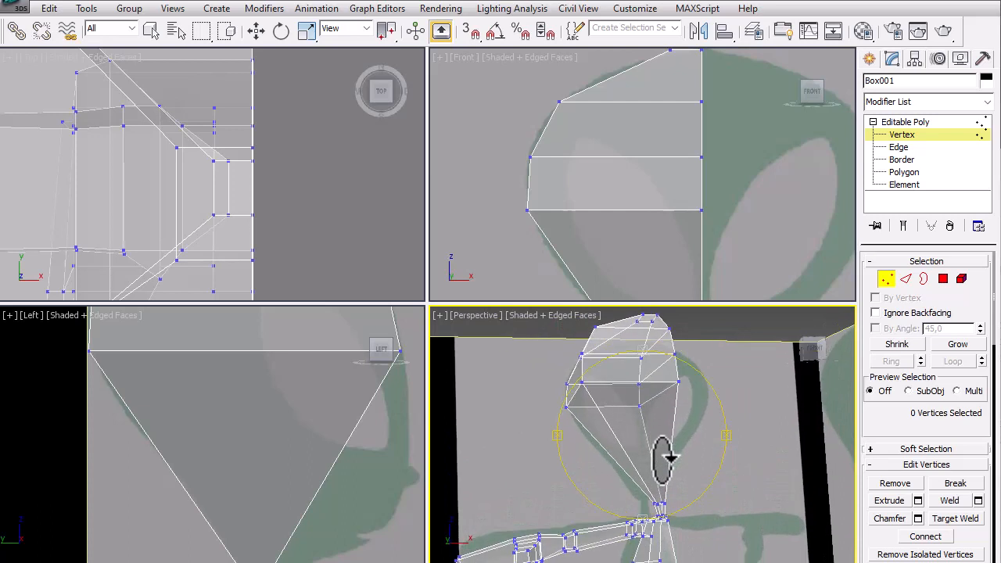
right_click(514, 469)
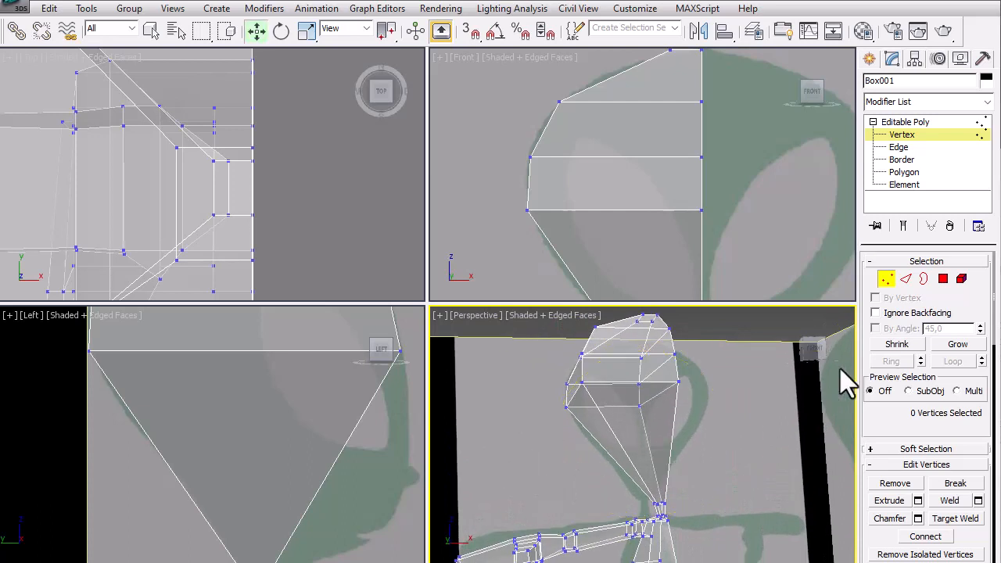
click(905, 279)
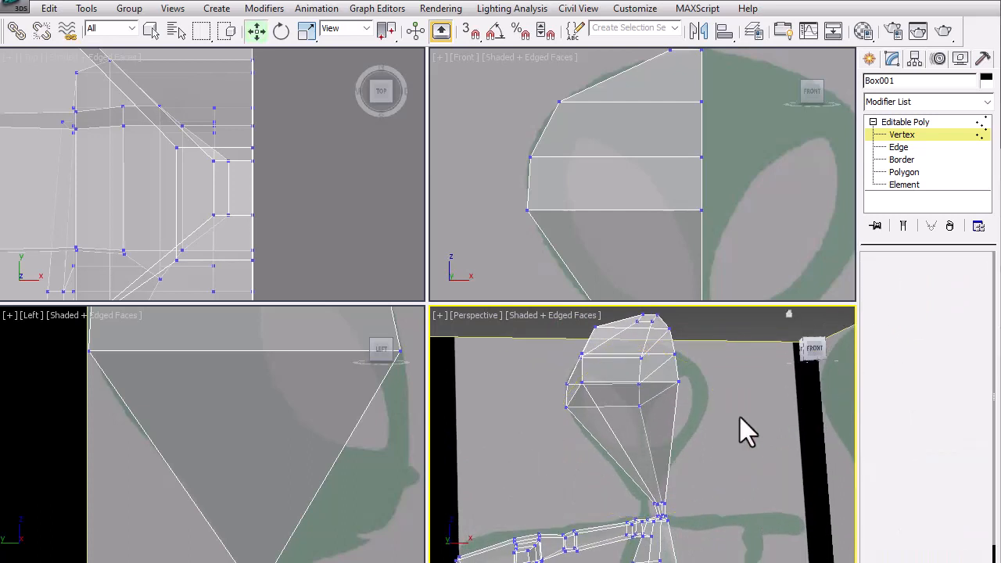
click(618, 436)
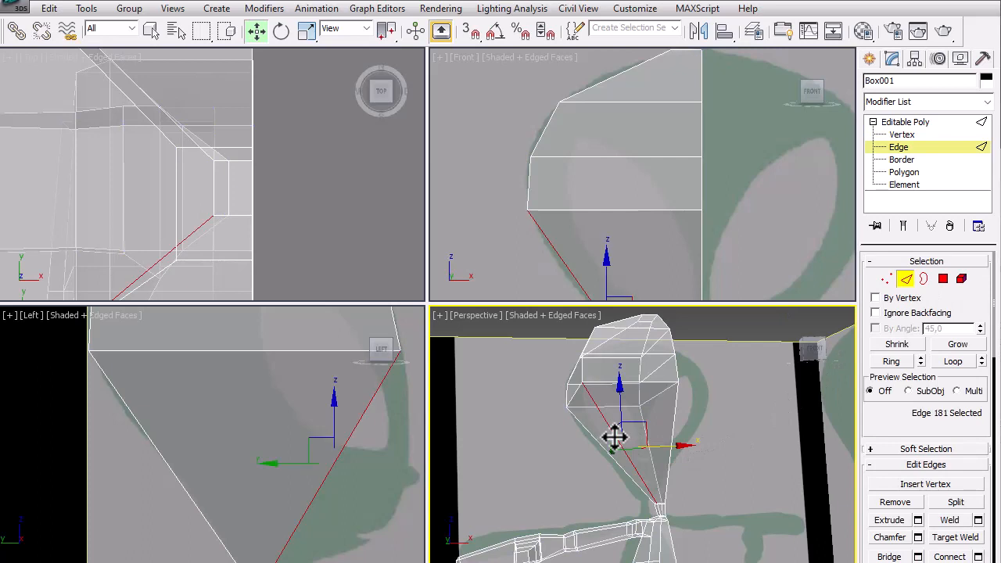
click(891, 361)
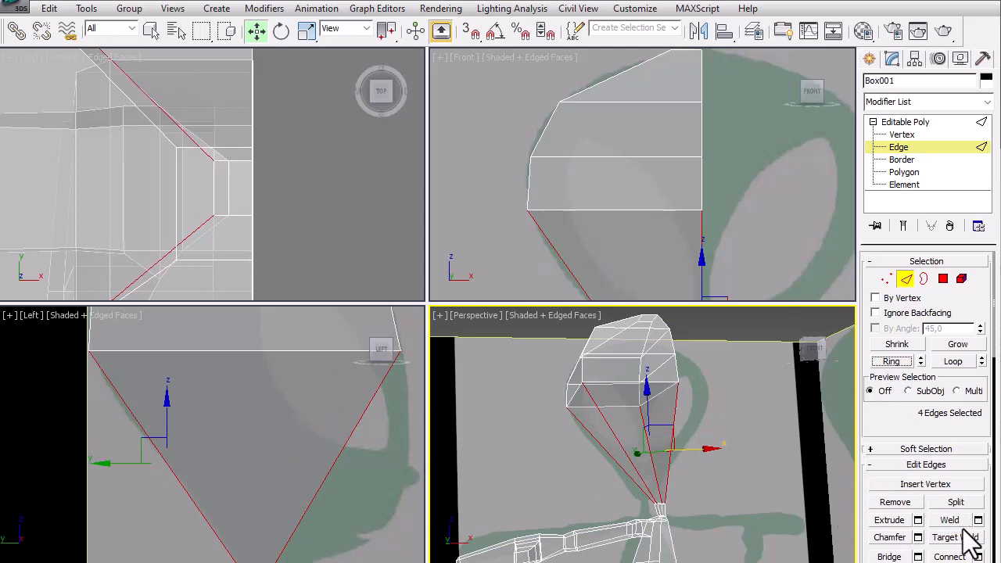
click(978, 557)
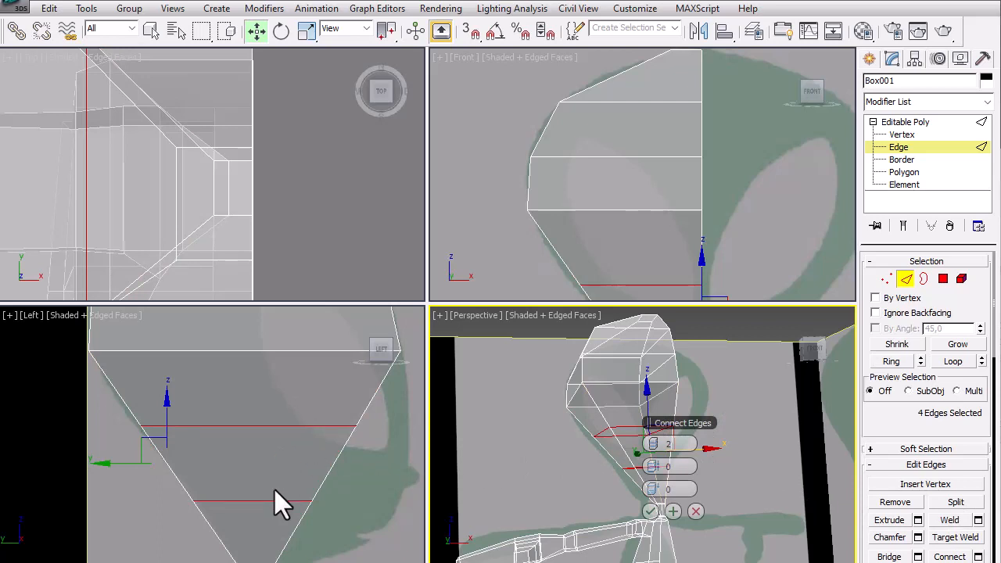
click(651, 512)
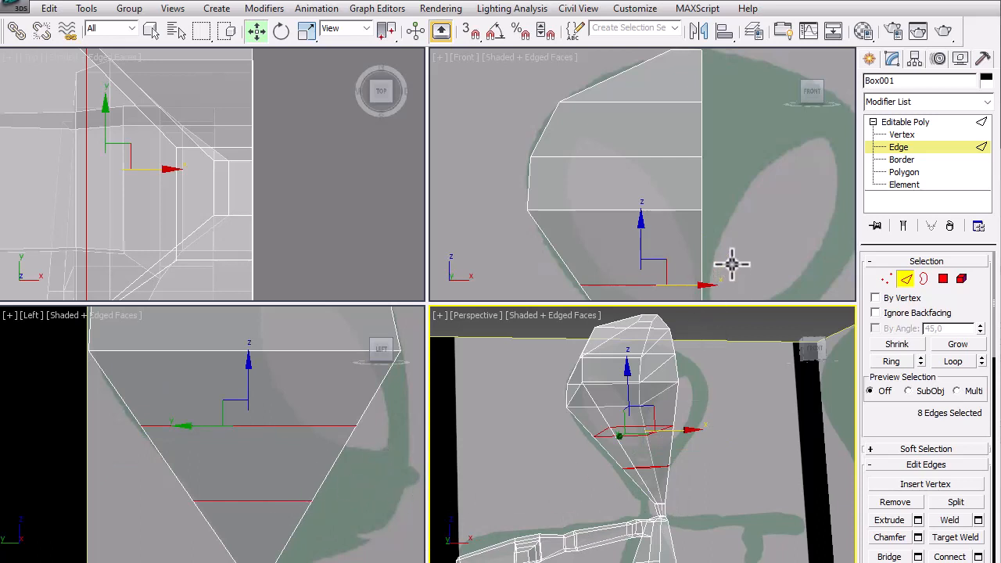
Step: Move the outer vertices of the two new lower-head edge loops along X to the reference outline in the Front viewport
right_click(694, 117)
middle_drag(694, 115, 689, 78)
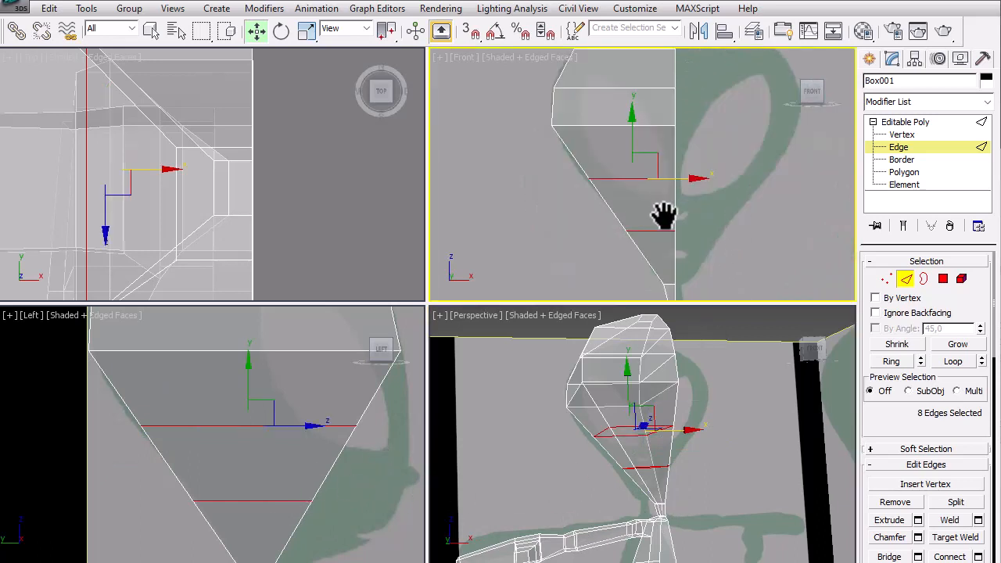
click(888, 279)
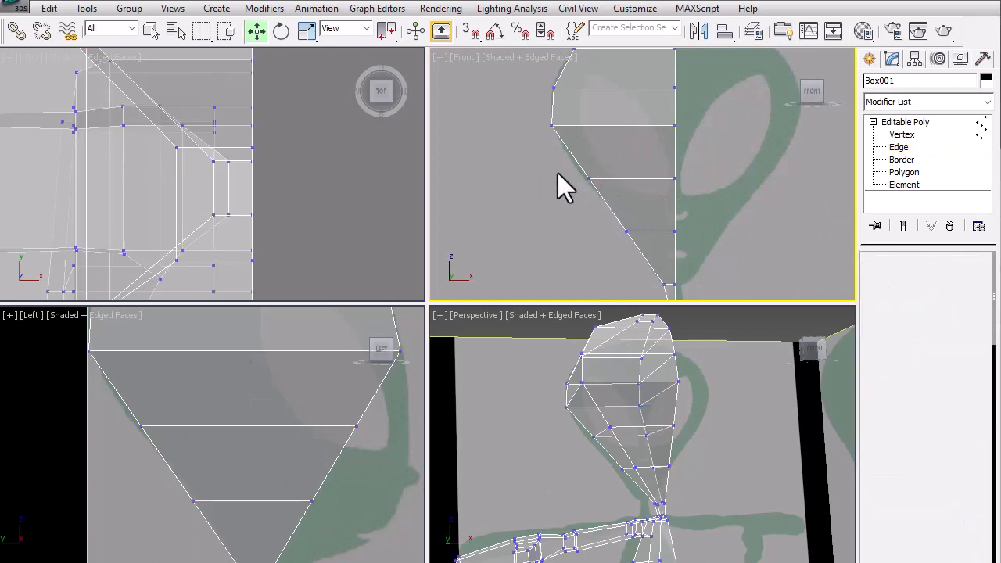
drag(605, 196, 626, 179)
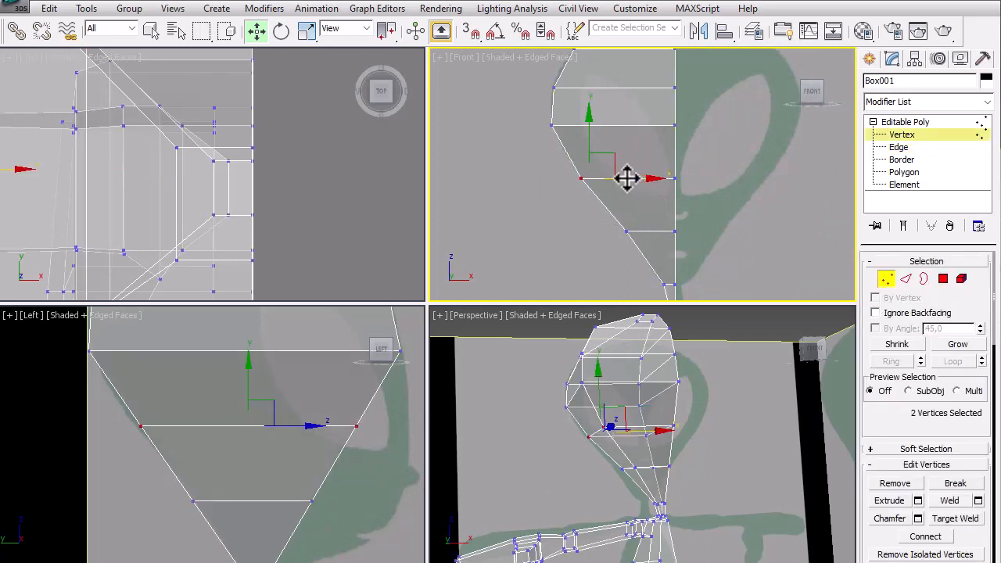
scroll(653, 238, up, 3)
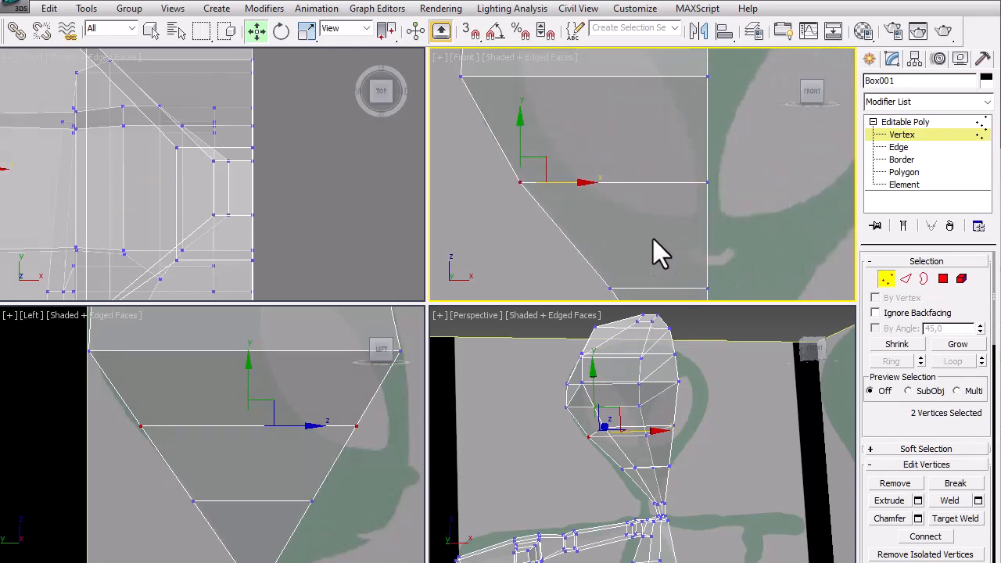
middle_drag(642, 188, 642, 99)
drag(644, 227, 665, 206)
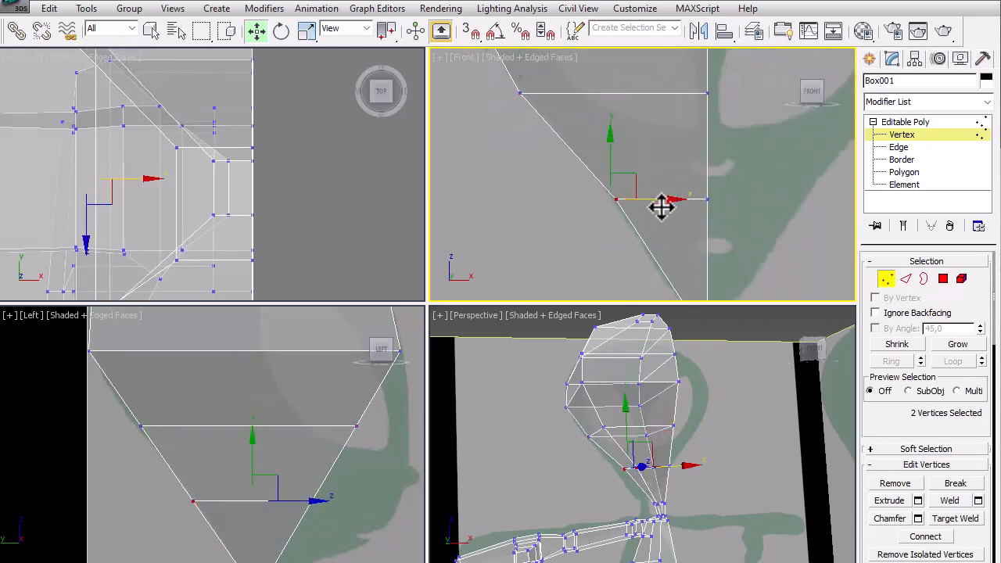
middle_drag(771, 247, 758, 170)
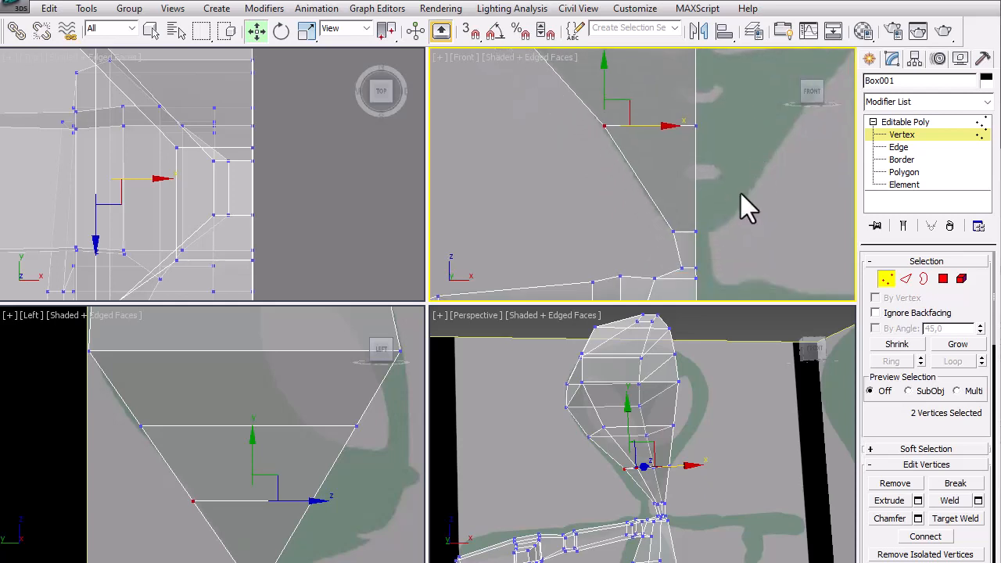
click(755, 217)
scroll(755, 215, down, 3)
middle_drag(696, 219, 697, 266)
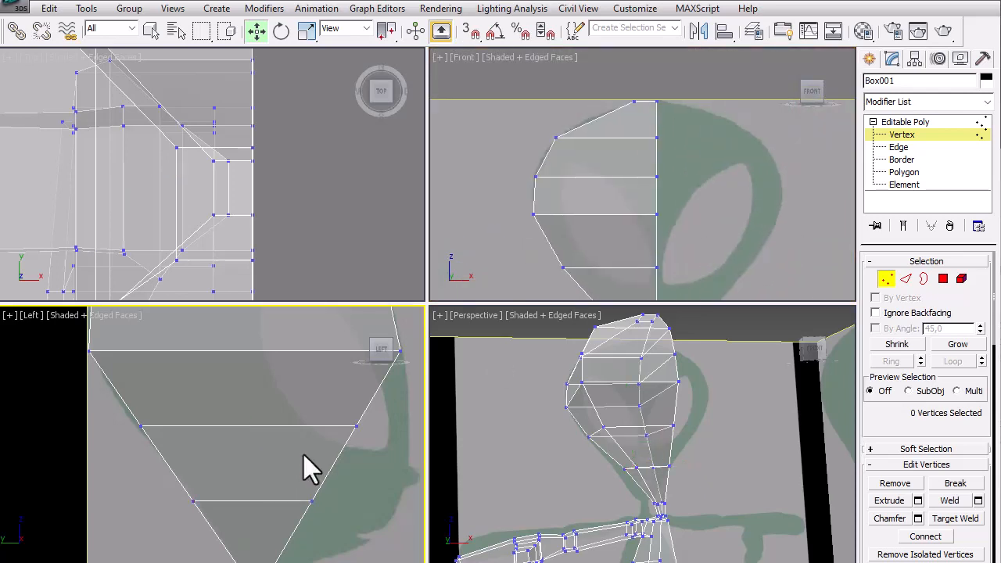
Step: In the Left viewport, move the upper new loop's back vertices slightly outward and both new loops' face-side vertices outward to the reference face outline
scroll(305, 468, down, 2)
middle_drag(304, 468, 251, 411)
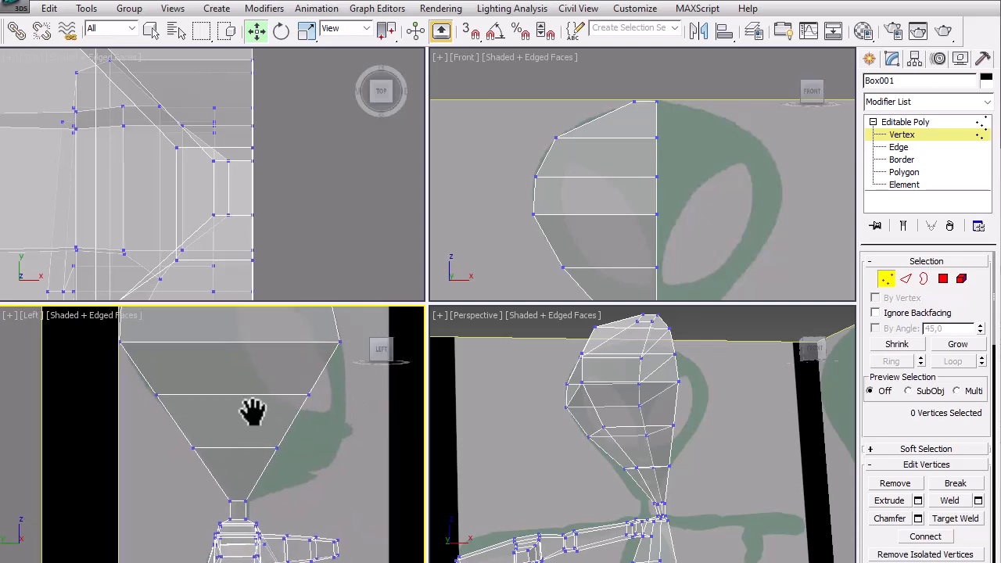
key(alt+w)
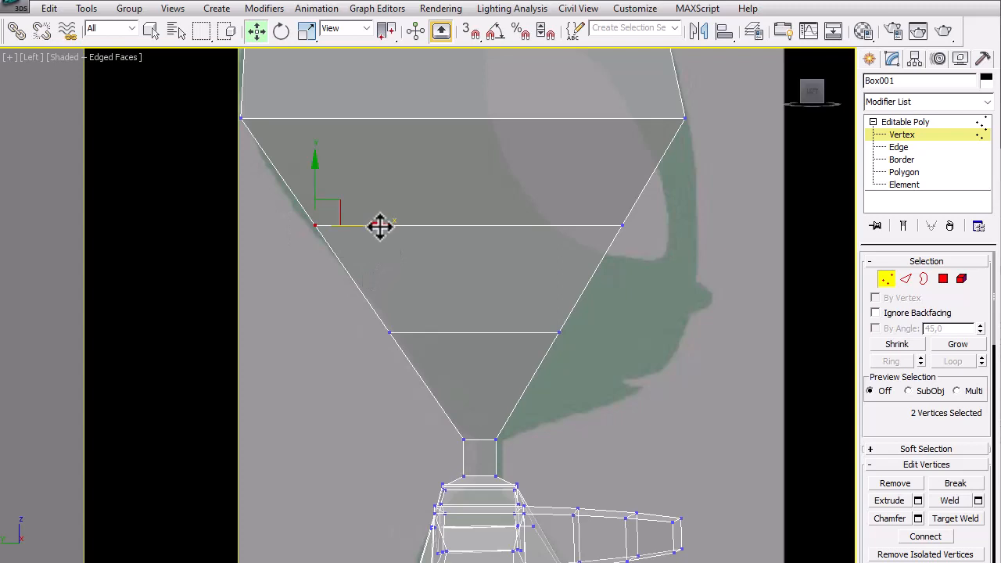
drag(381, 226, 372, 226)
drag(666, 274, 666, 270)
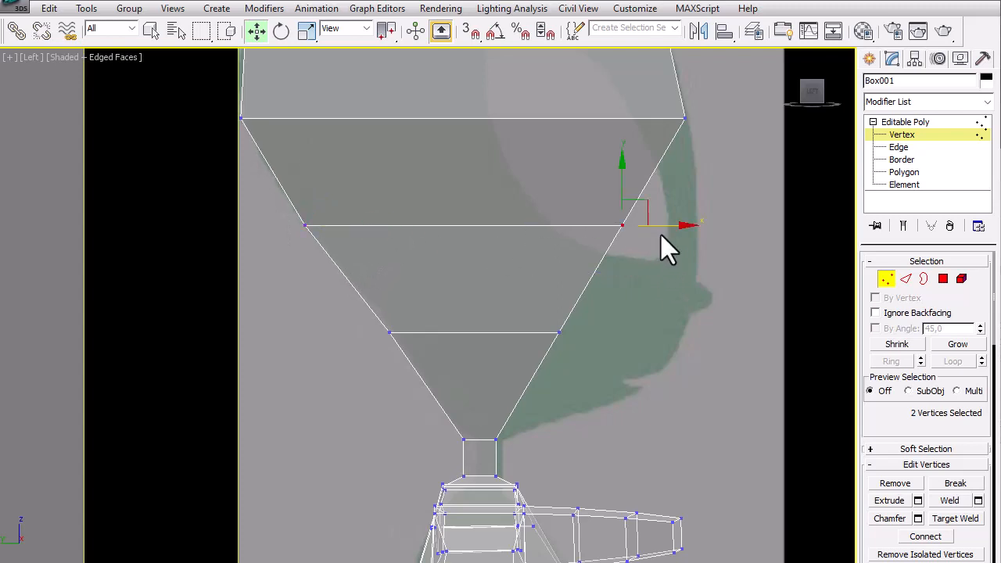
drag(677, 228, 741, 241)
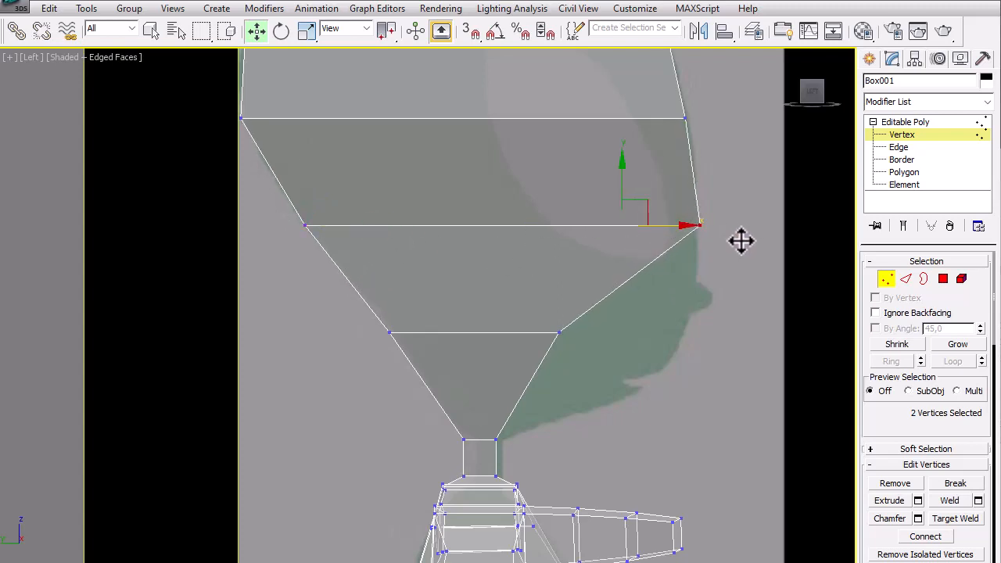
drag(543, 324, 751, 357)
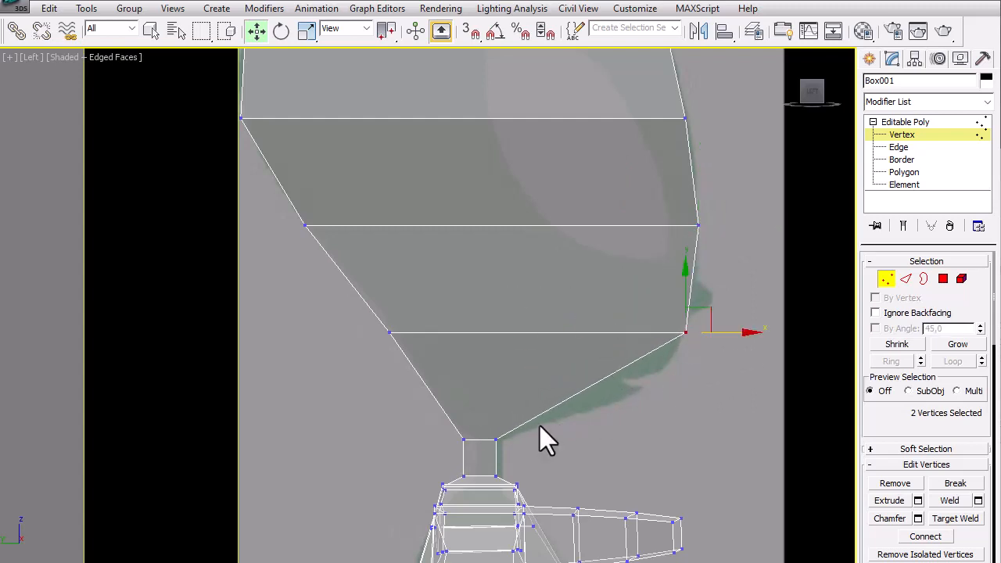
Step: Shift the vertices at the top and base of the neck slightly along positive X in the Left viewport to match the reference neck
drag(479, 420, 548, 444)
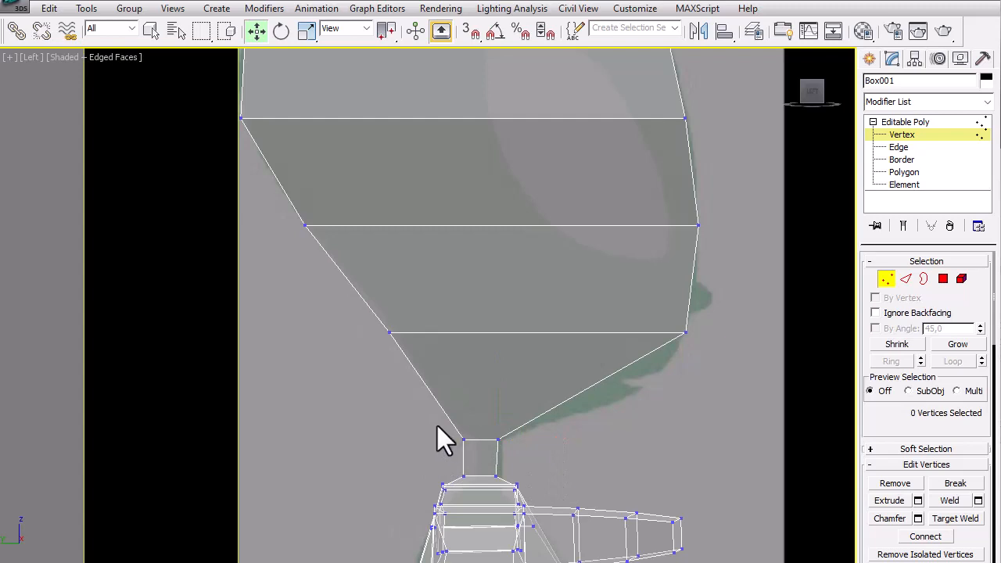
drag(468, 439, 515, 442)
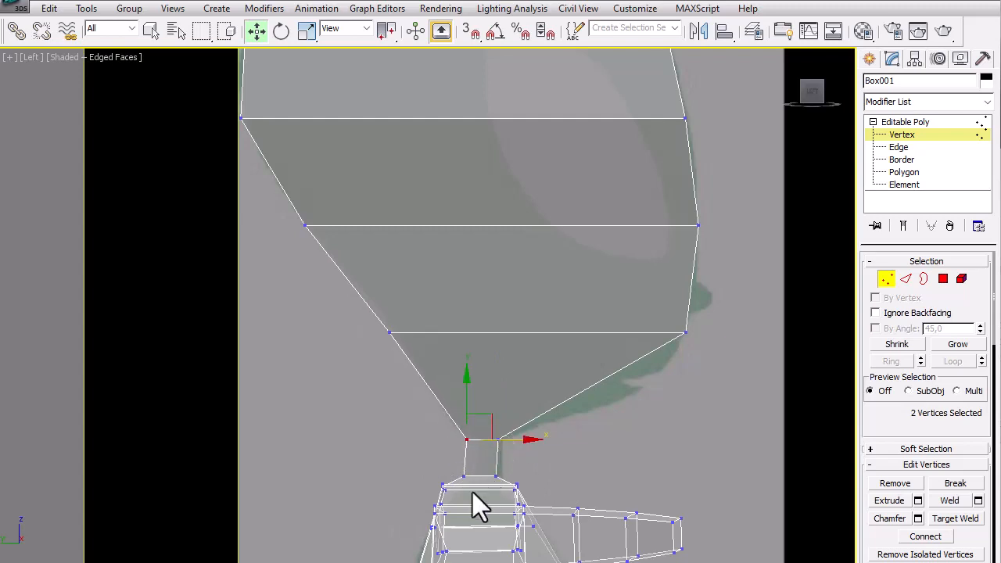
scroll(473, 492, up, 3)
middle_drag(478, 498, 476, 340)
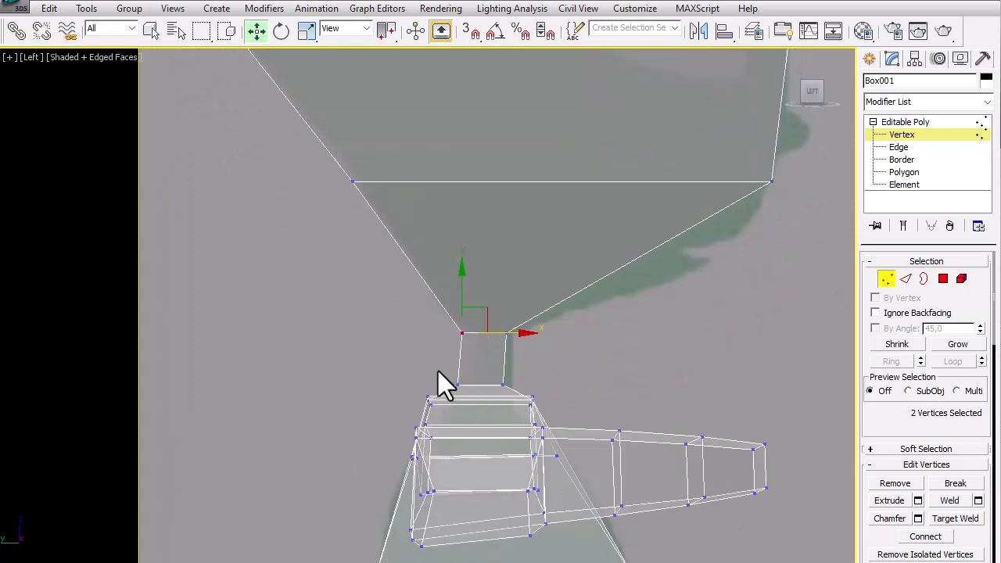
drag(509, 400, 544, 384)
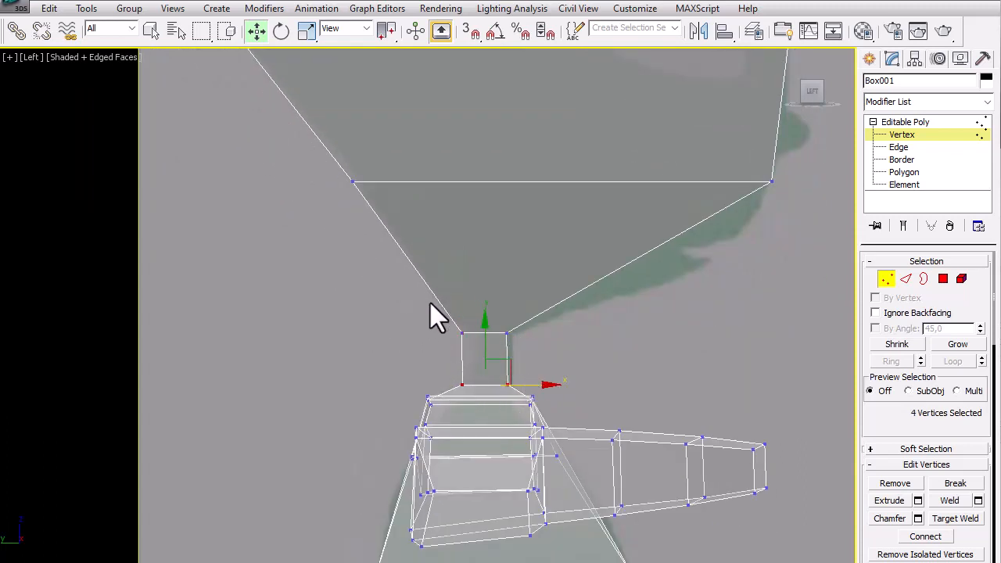
drag(522, 352, 540, 335)
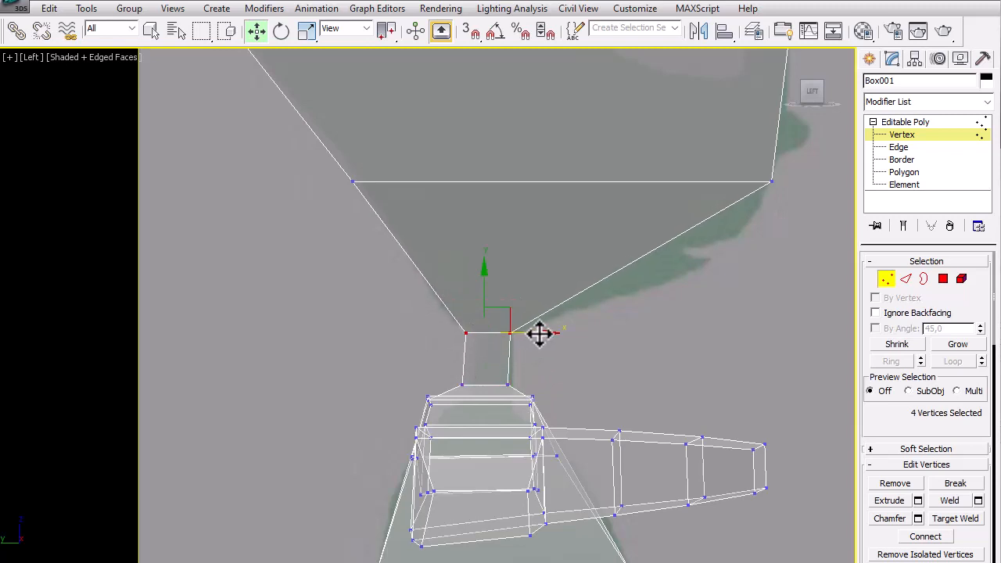
drag(435, 372, 541, 384)
click(567, 363)
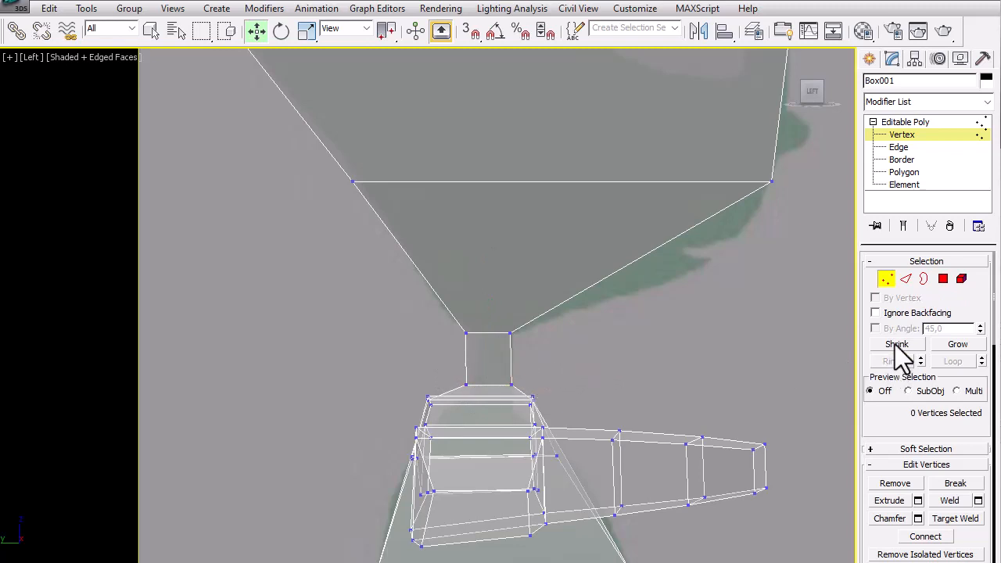
Step: Leave vertex editing and save the scene under its current file name
click(887, 281)
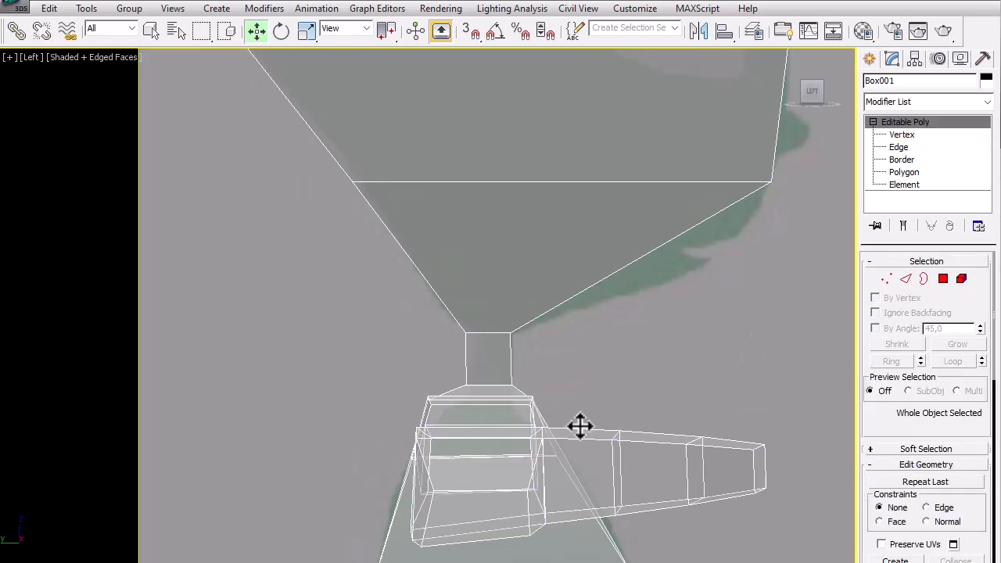
middle_drag(636, 316, 587, 418)
scroll(575, 369, down, 6)
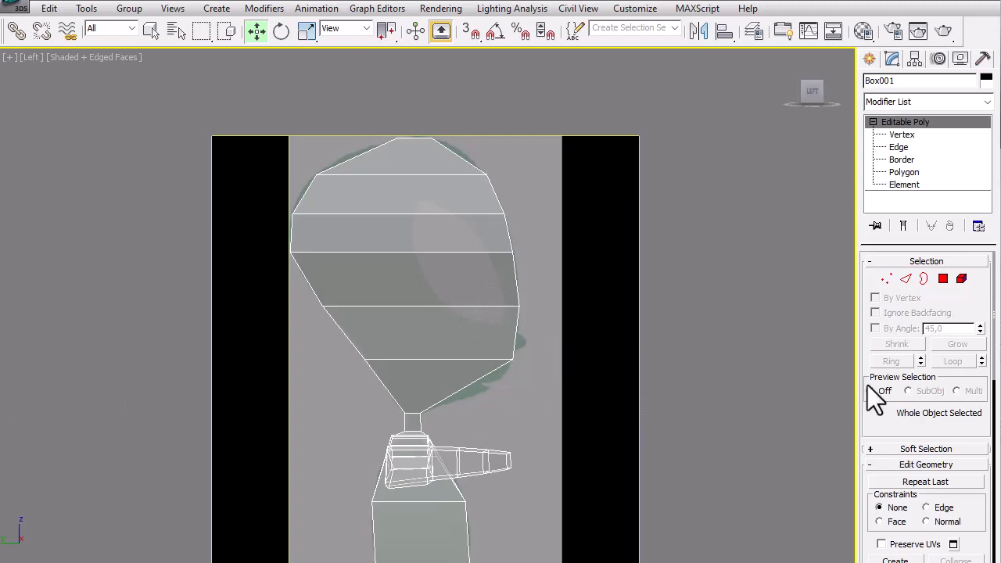
click(14, 8)
click(26, 136)
Step: Save the scene as a new file named "2. Build Mata" in the 3 Kepala Mata folder
click(14, 7)
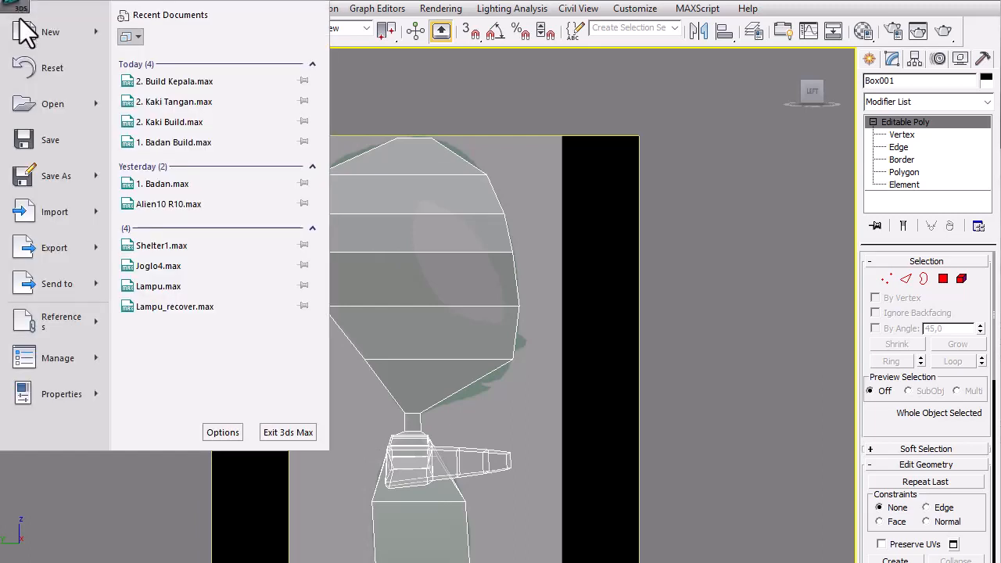
click(57, 183)
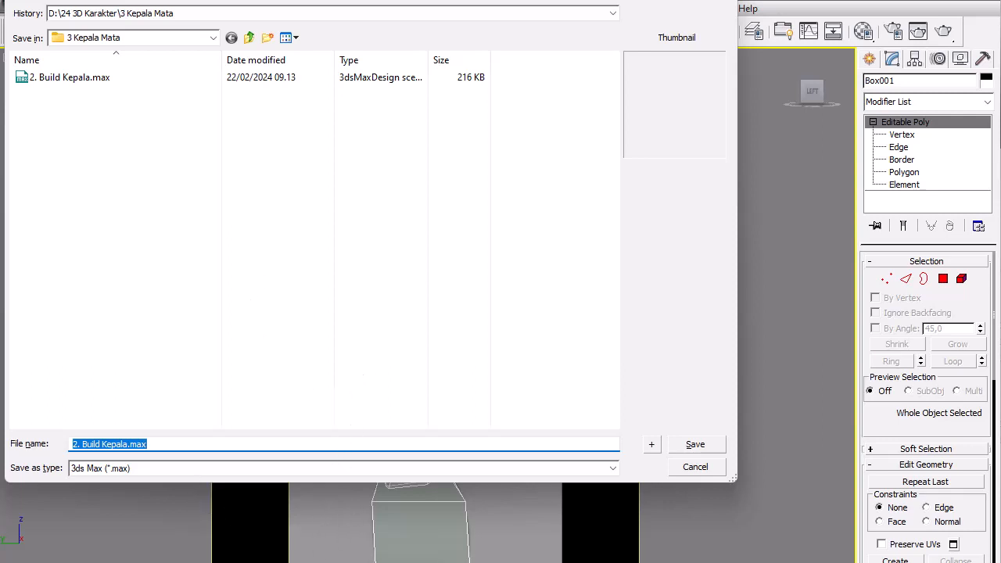
key(End)
key(BackSpace)
key(BackSpace)
key(BackSpace)
key(BackSpace)
key(BackSpace)
key(BackSpace)
key(BackSpace)
key(BackSpace)
key(BackSpace)
key(BackSpace)
text(Mata)
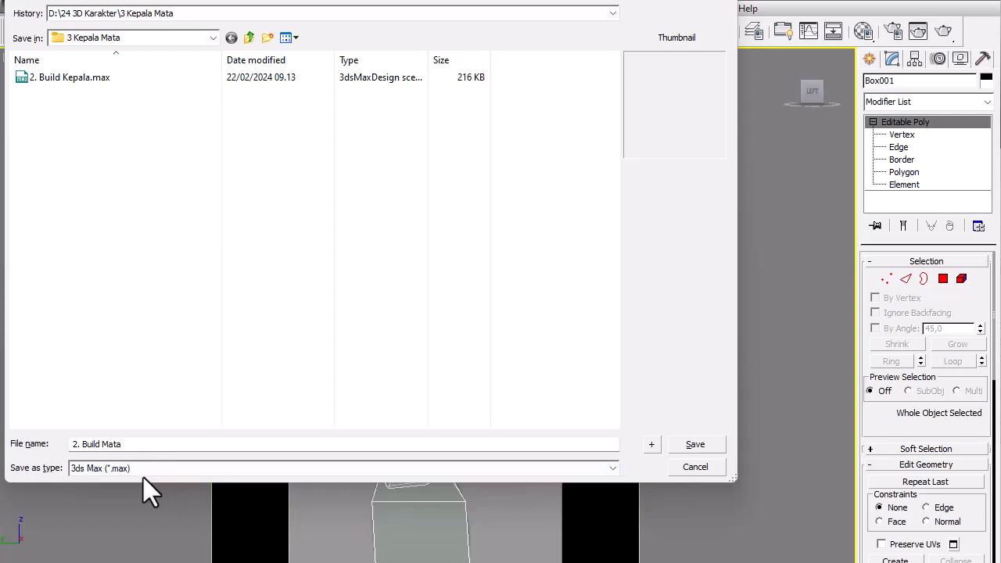
click(687, 443)
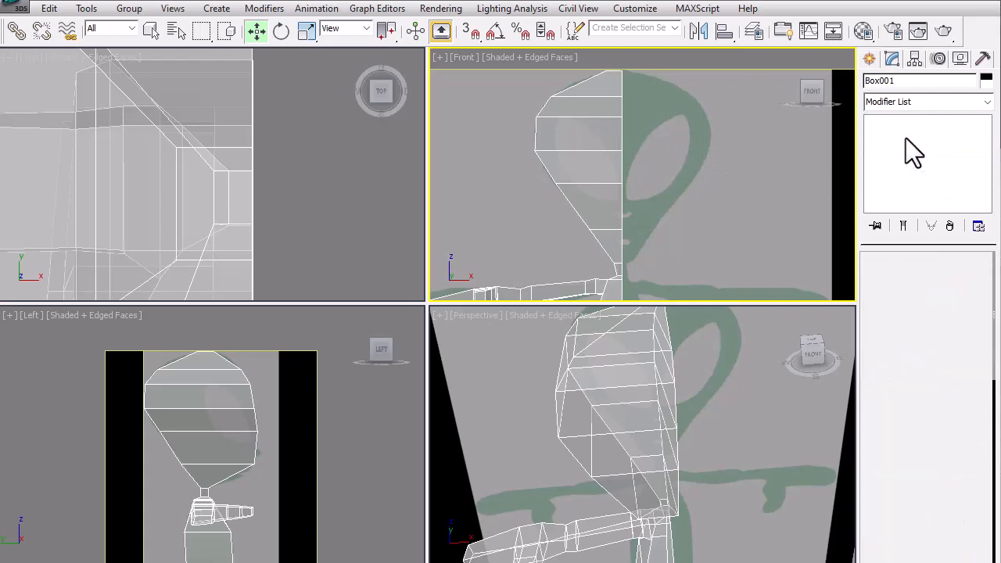
click(909, 137)
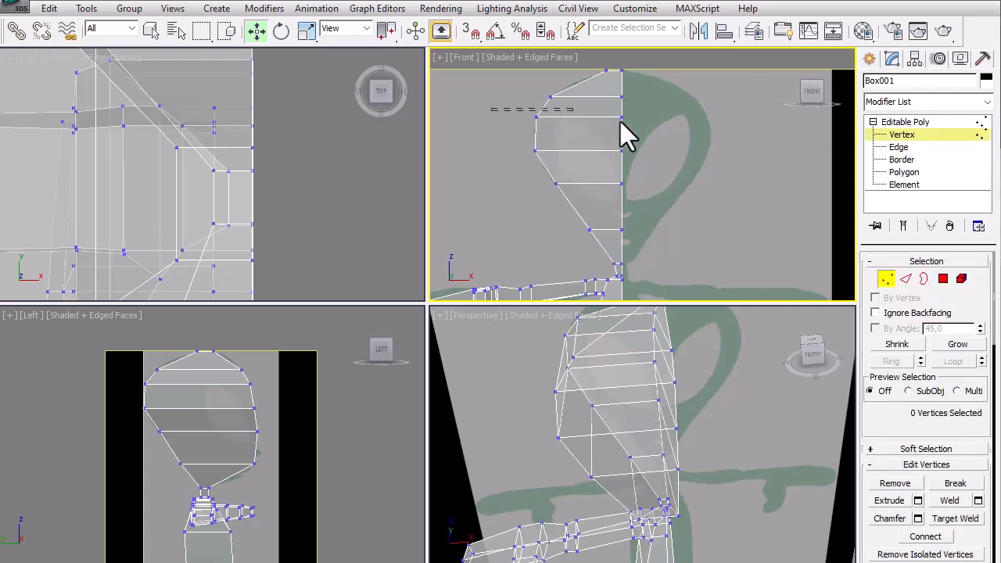
drag(621, 123, 653, 141)
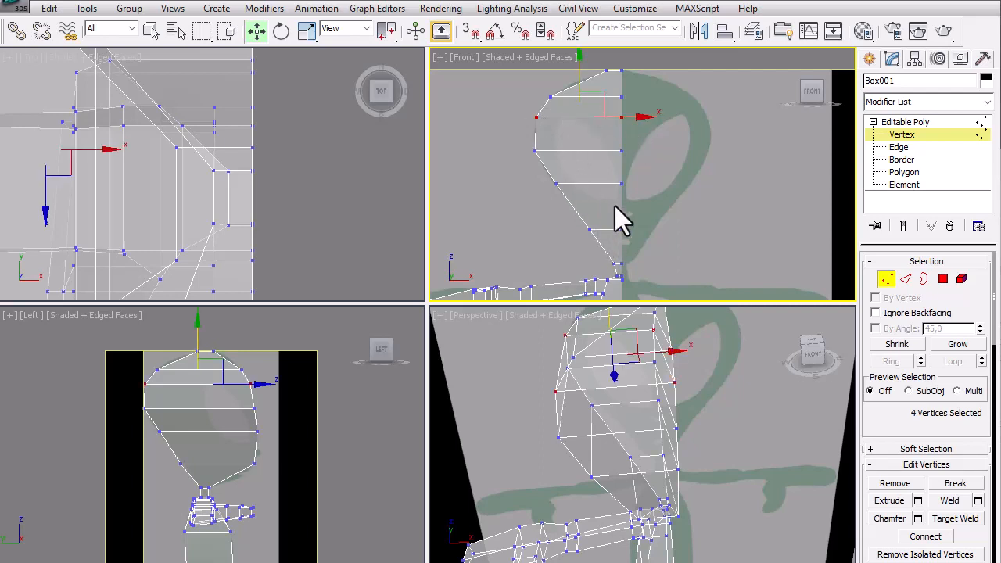
right_click(579, 205)
scroll(637, 204, up, 4)
middle_drag(579, 226, 643, 227)
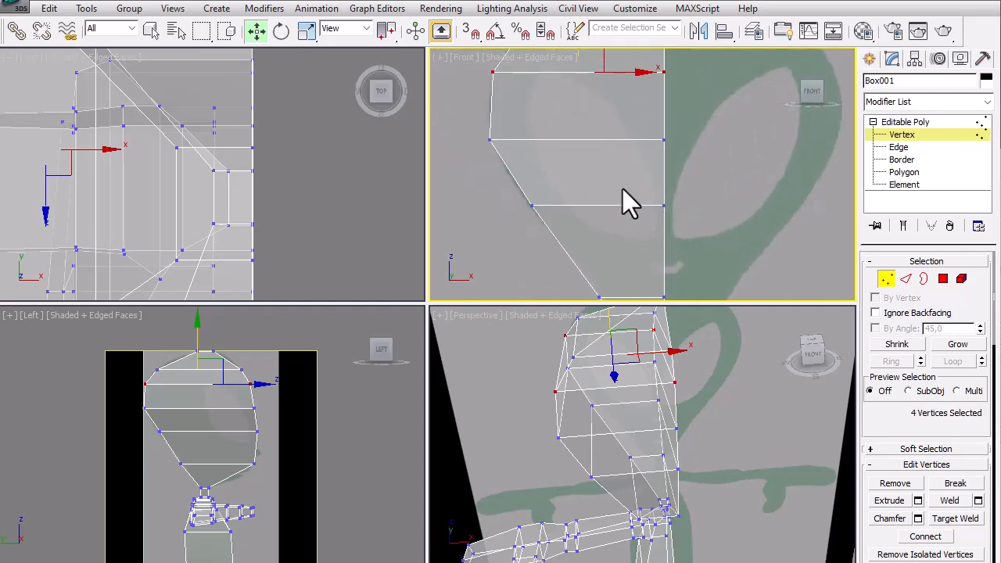
middle_drag(597, 241, 576, 175)
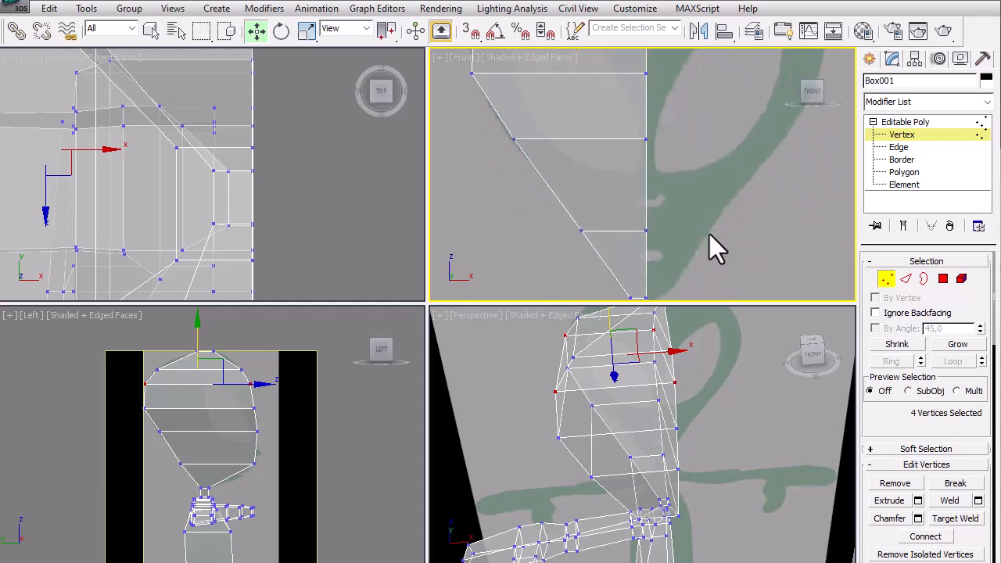
click(904, 135)
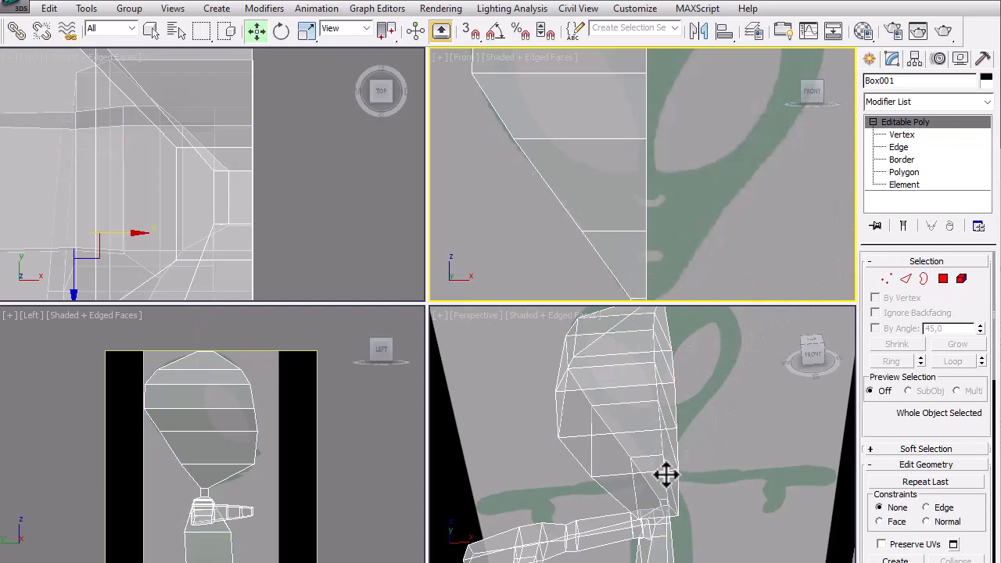
Step: Select the complete ring of vertical edges between the two lowest edge loops of the head
key(ctrl+r)
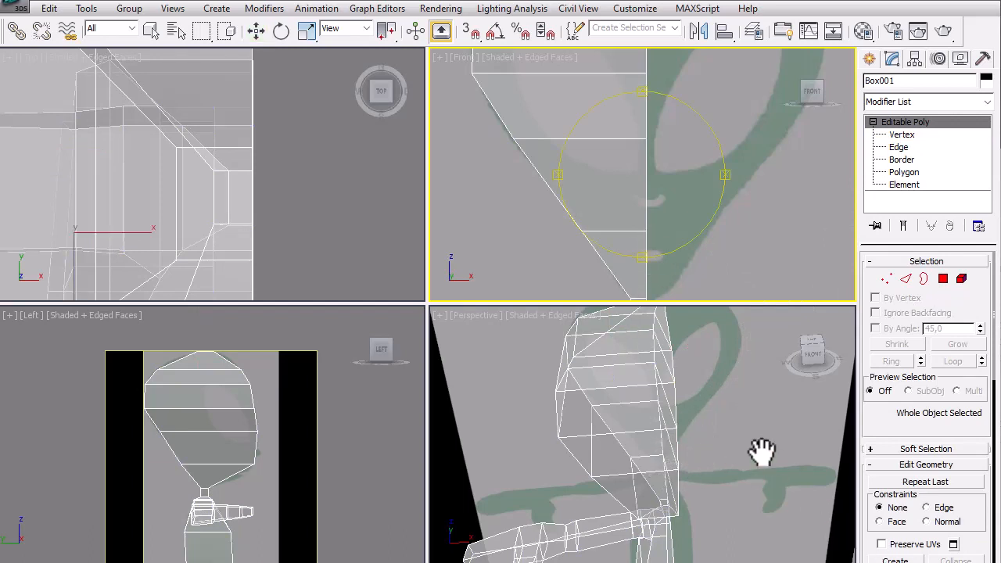
click(632, 427)
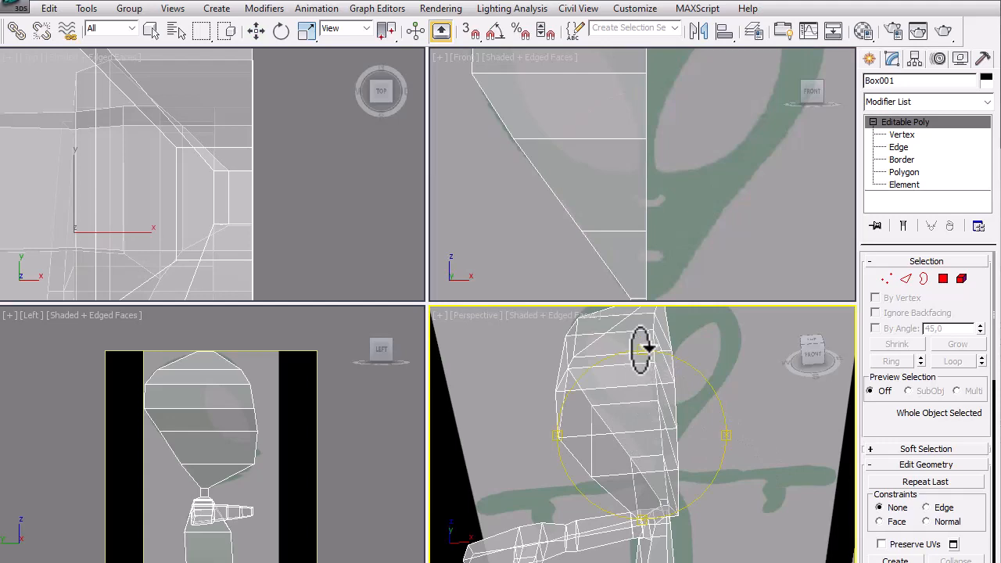
mouse_move(641, 347)
mouse_down()
mouse_move(658, 303)
mouse_move(653, 352)
mouse_up()
right_click(568, 463)
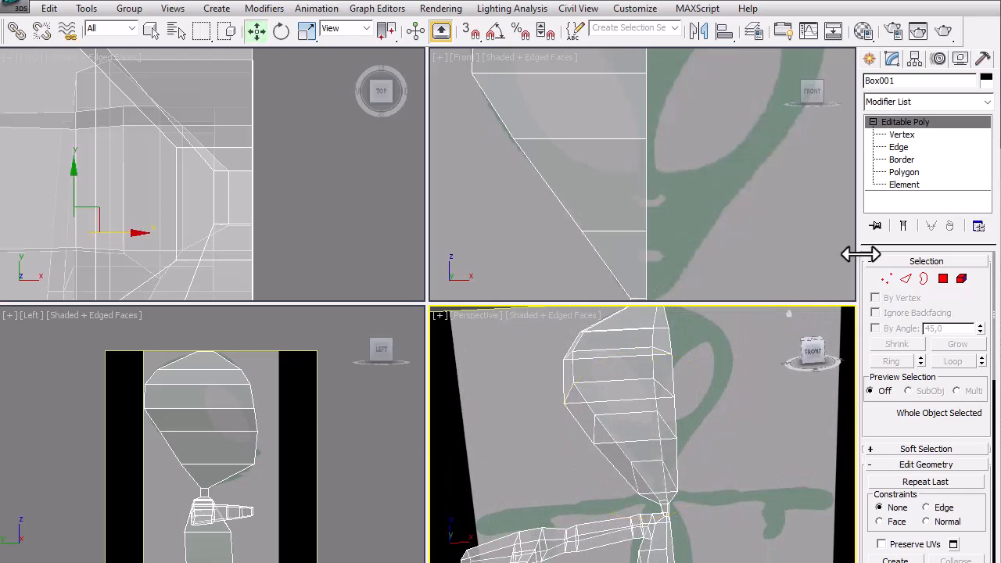
click(907, 280)
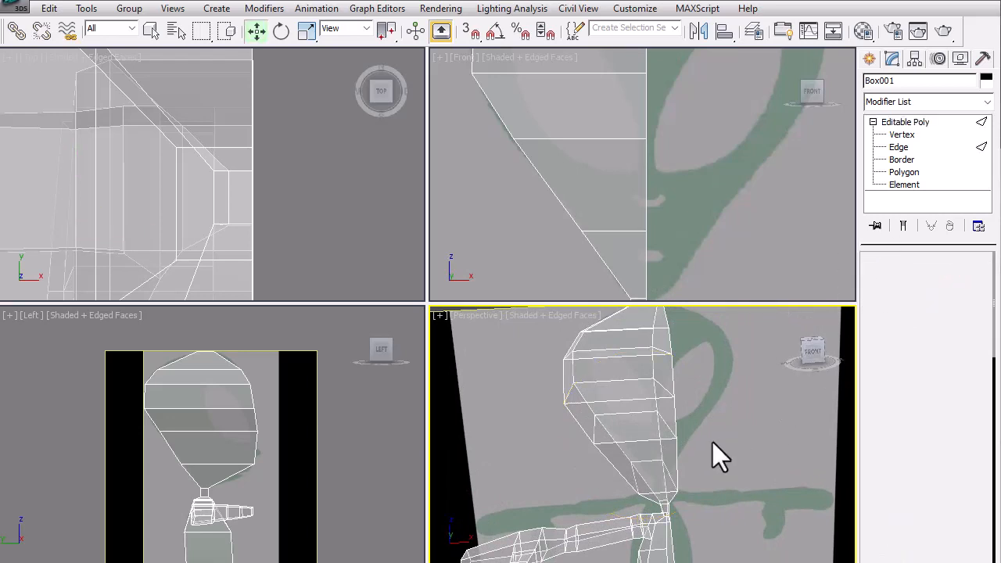
click(605, 457)
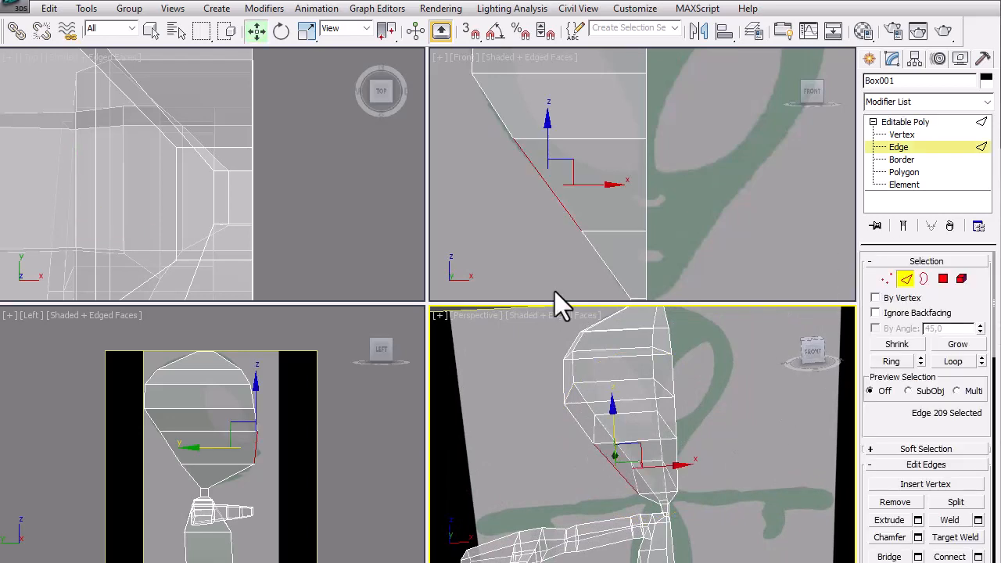
click(894, 362)
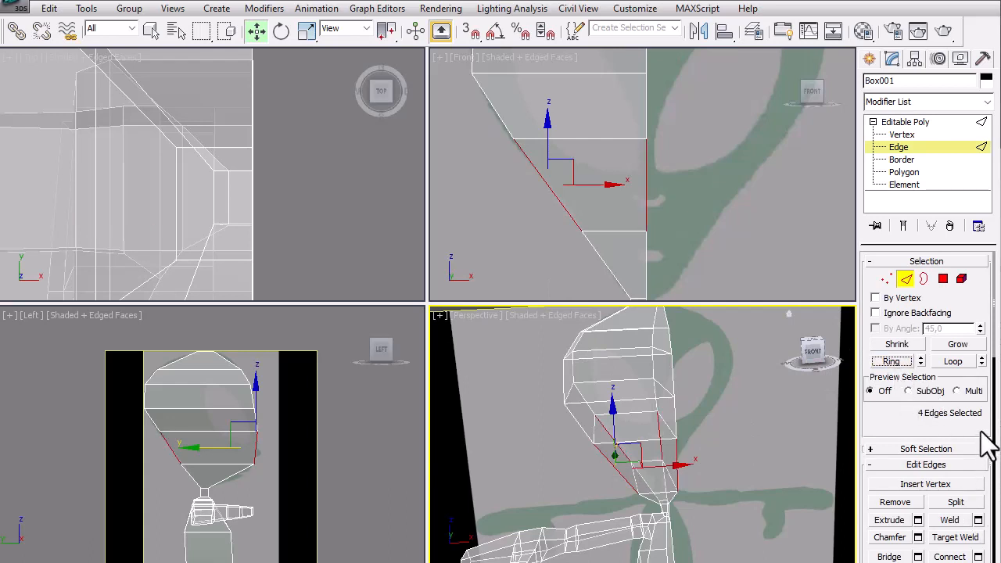
scroll(982, 407, down, 1)
drag(982, 407, 978, 378)
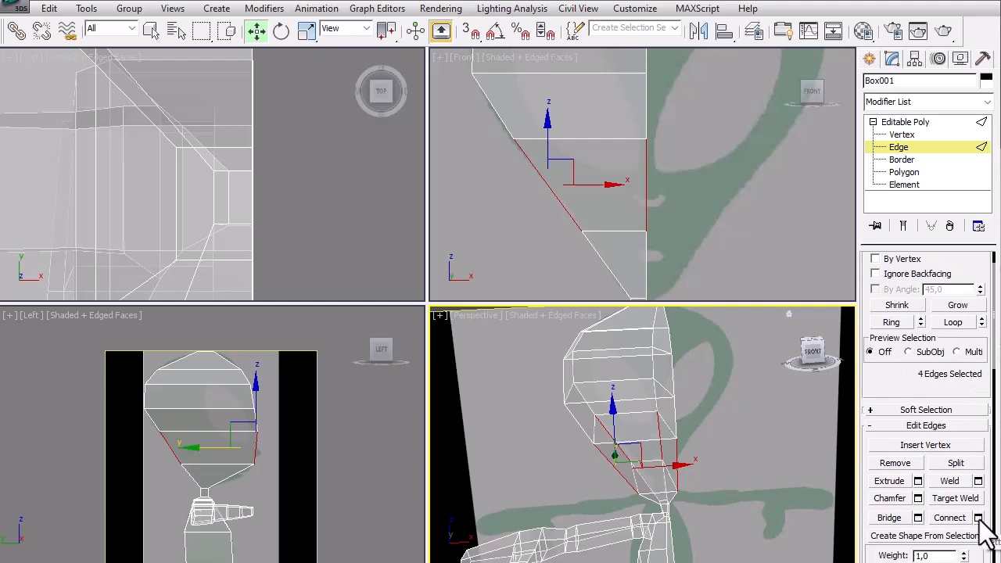
click(951, 519)
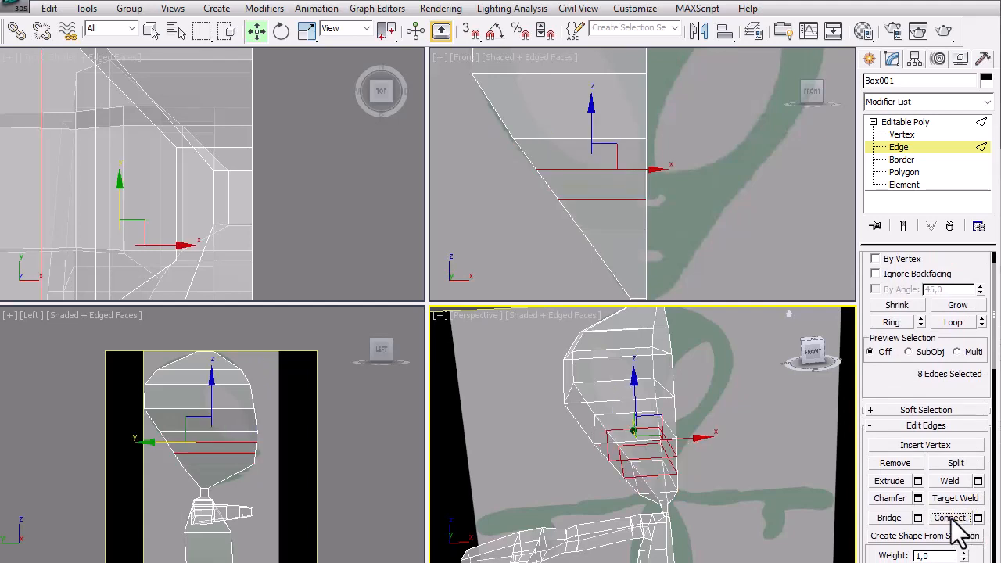
click(49, 8)
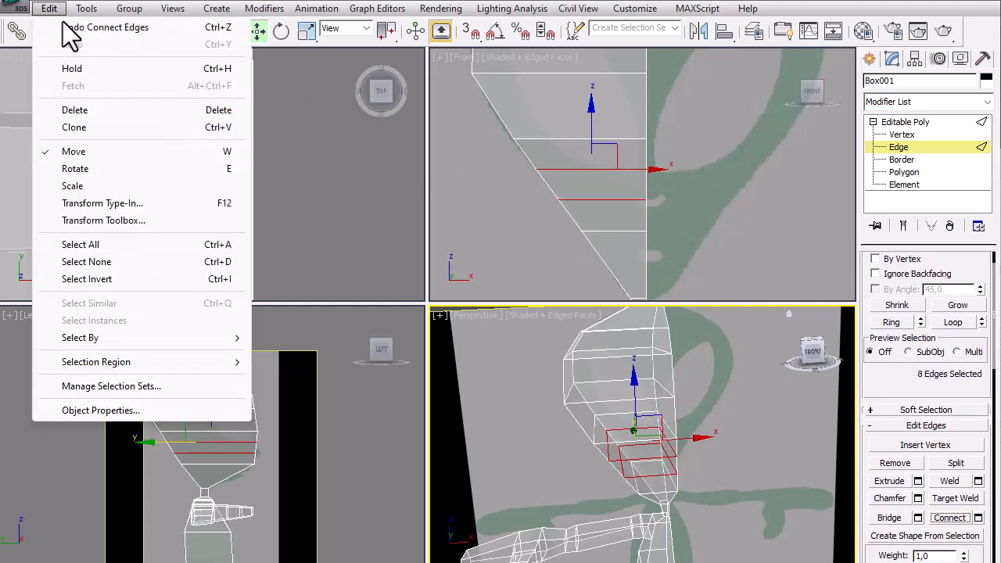
click(70, 31)
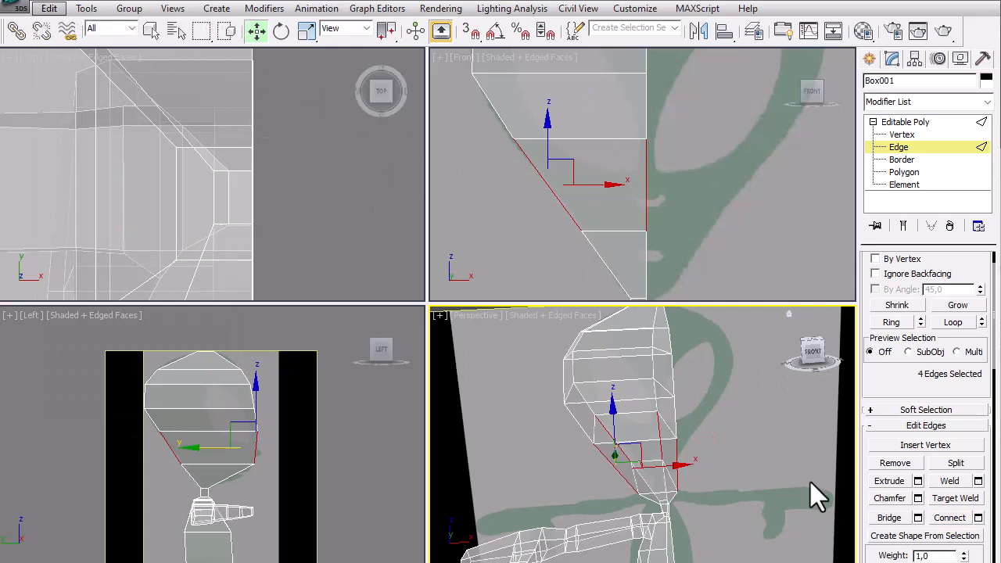
Step: Connect the selected edge ring with 1 segment to add a single edge loop around the lower head
click(979, 521)
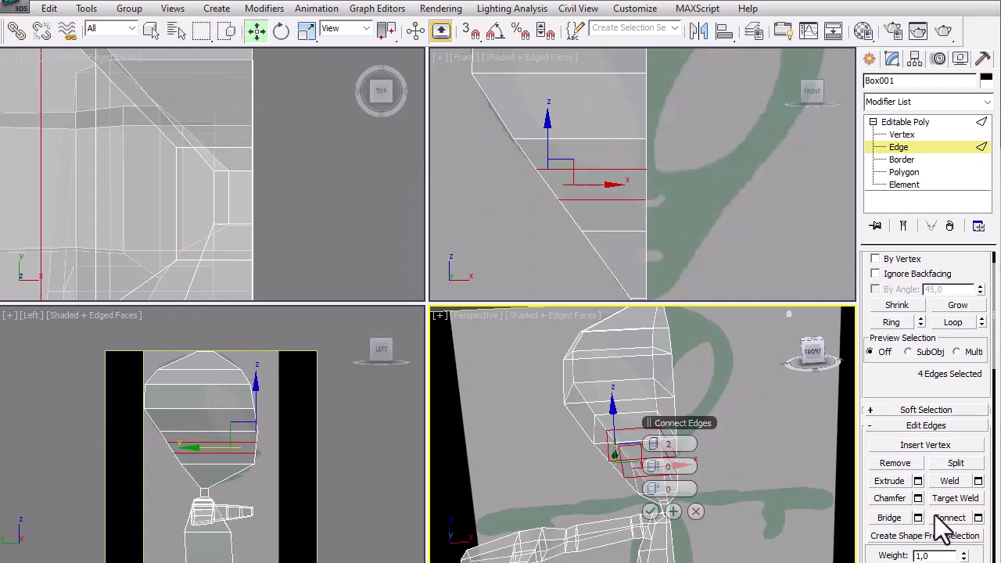
click(651, 446)
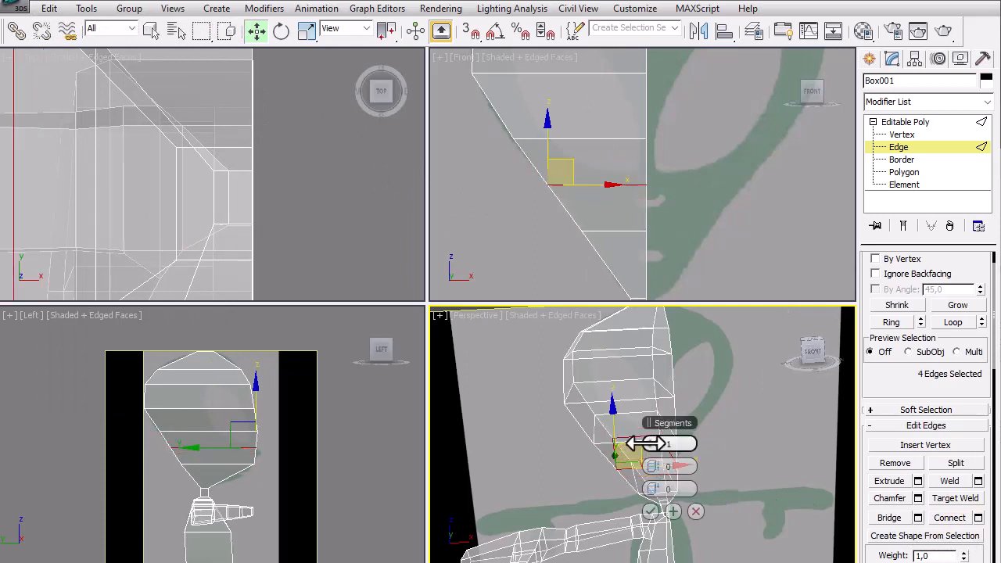
click(648, 512)
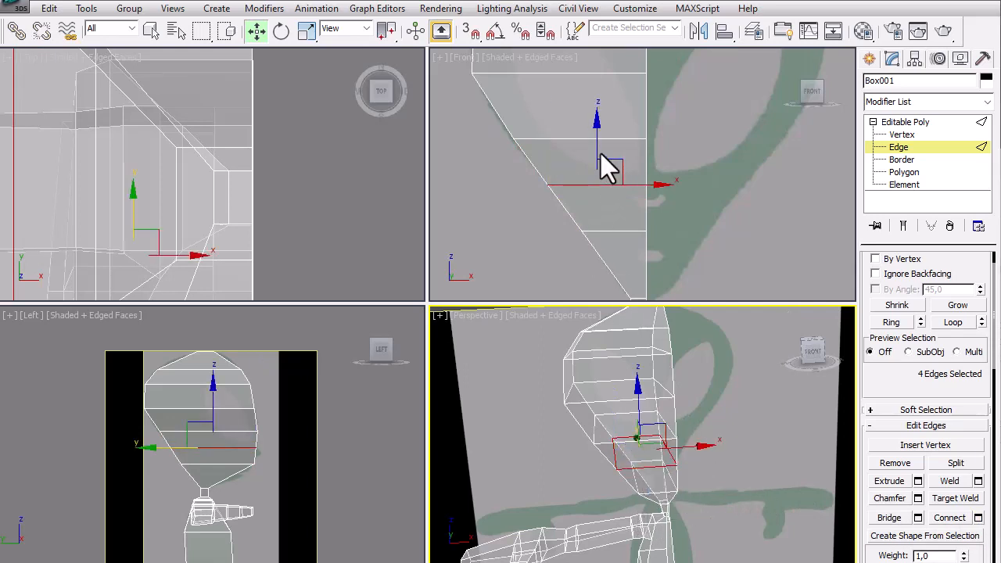
Step: Raise the vertices of the new edge loop and of the loop directly below it slightly in the Front viewport
click(900, 135)
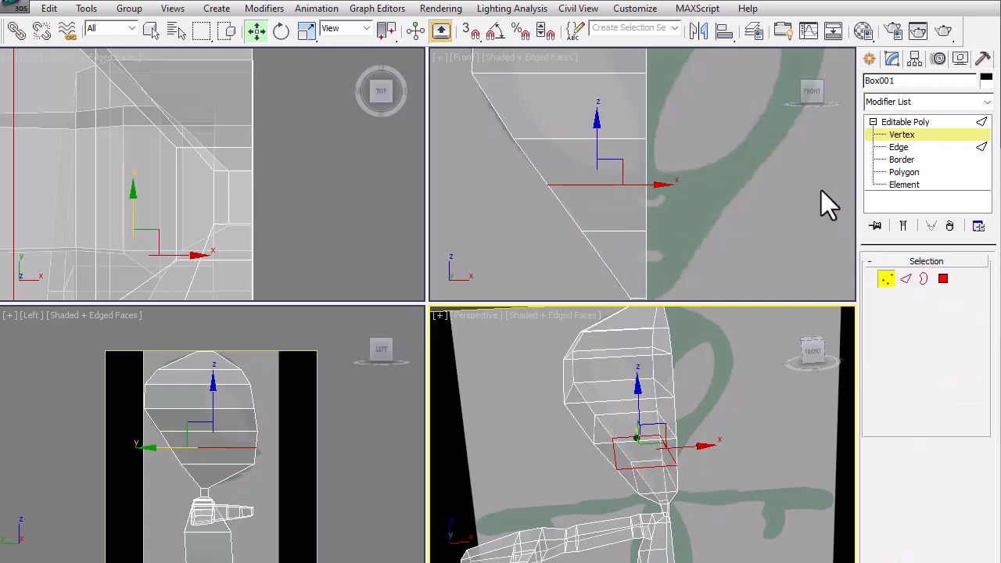
drag(513, 178, 683, 221)
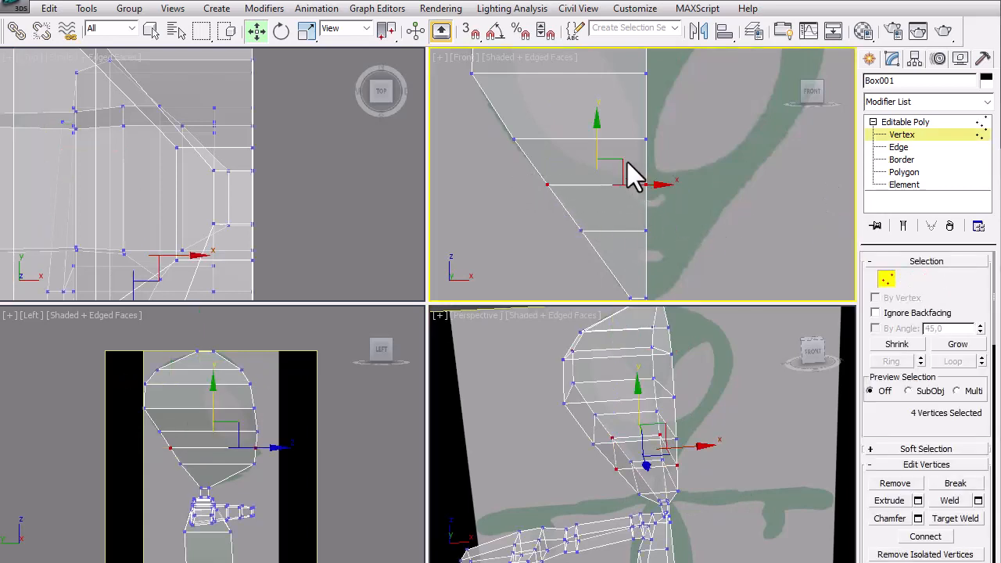
drag(597, 135, 600, 126)
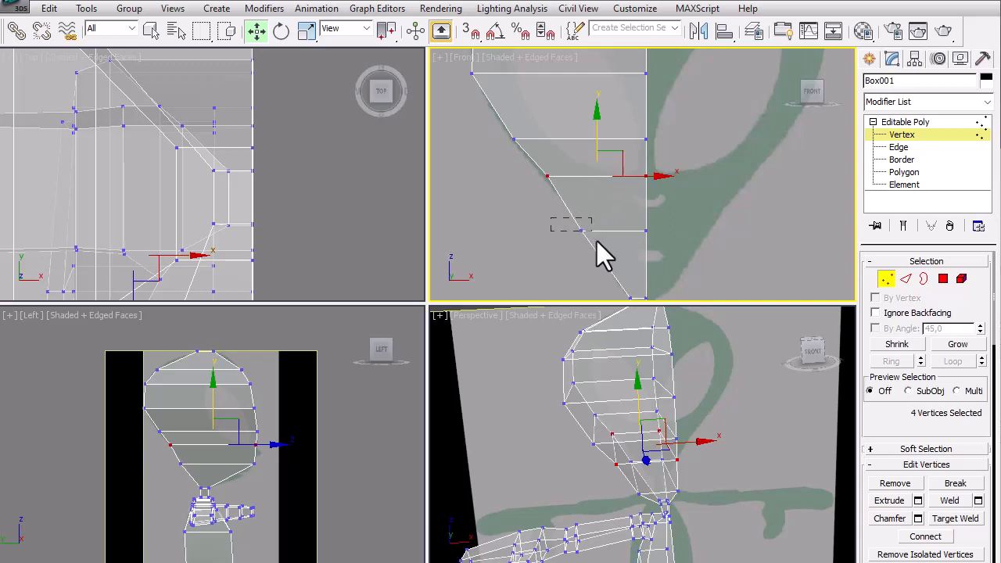
drag(597, 241, 681, 252)
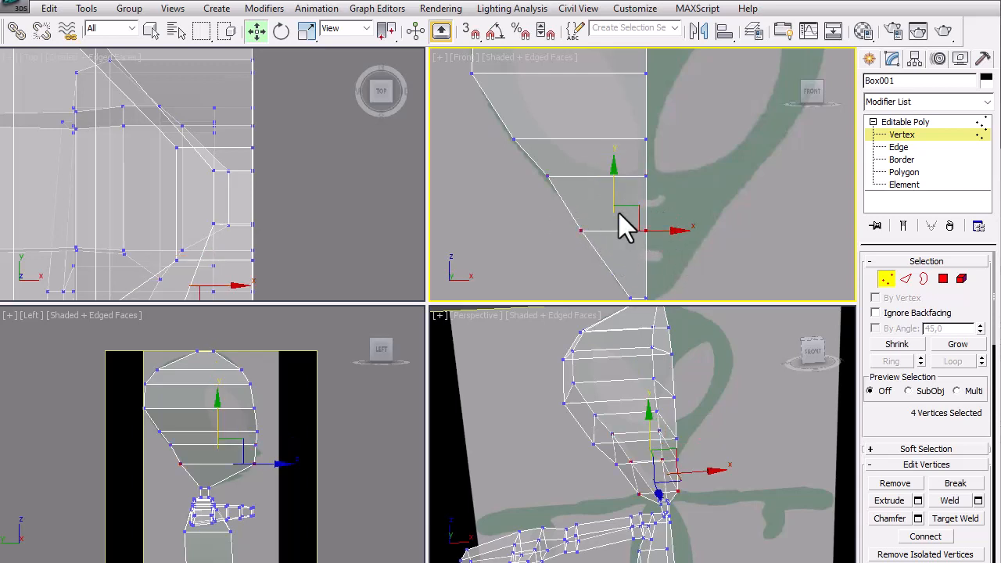
drag(611, 193, 619, 185)
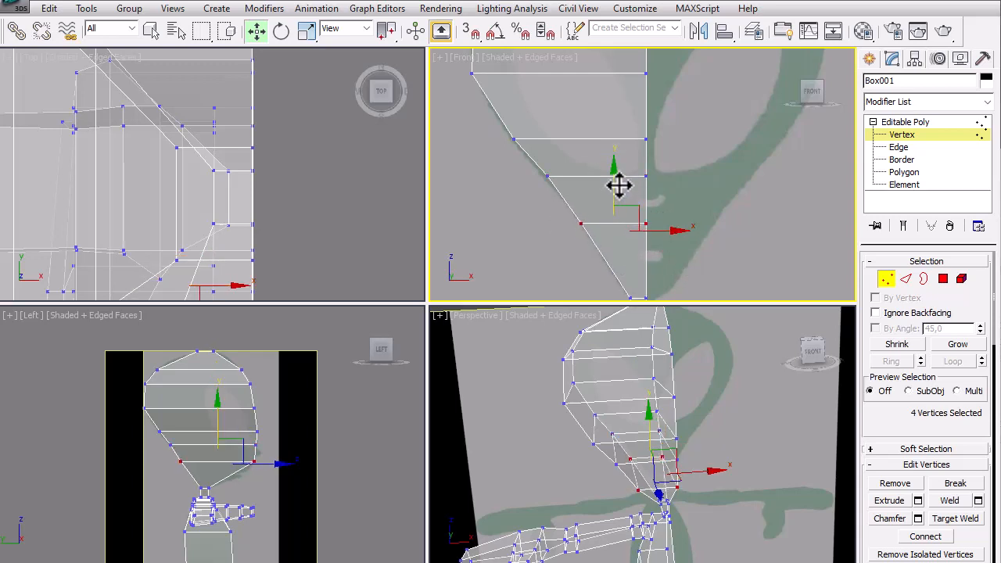
click(560, 184)
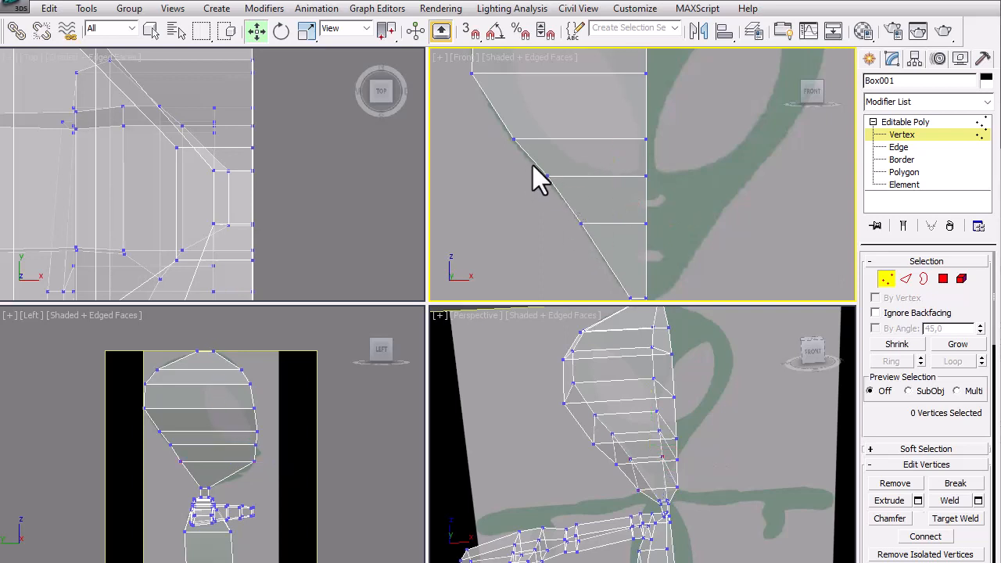
Step: Move the new loop's outer vertices slightly outward along X to the reference head outline in the Front viewport
drag(533, 165, 565, 194)
drag(570, 156, 567, 165)
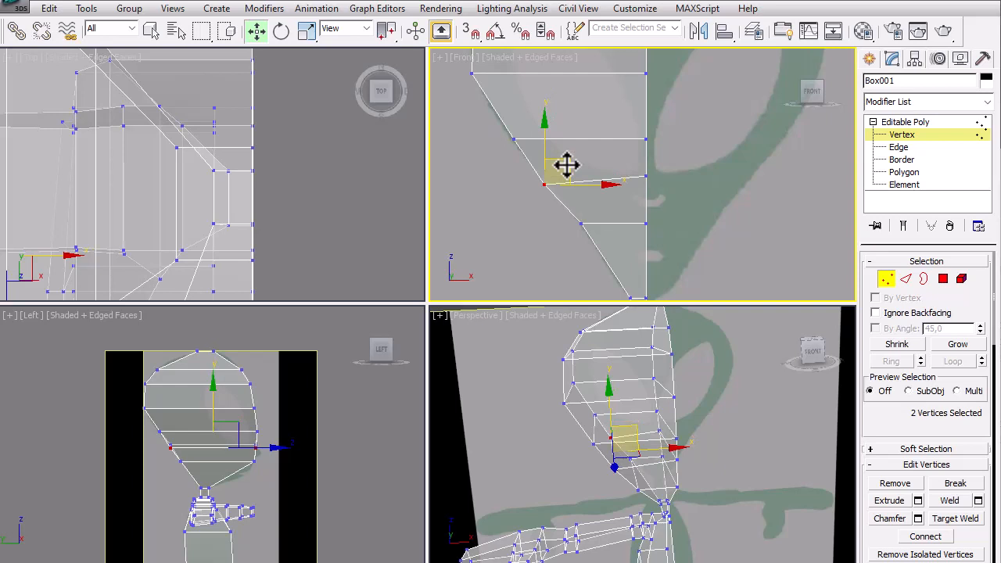
key(ctrl+z)
drag(611, 176, 605, 176)
click(682, 234)
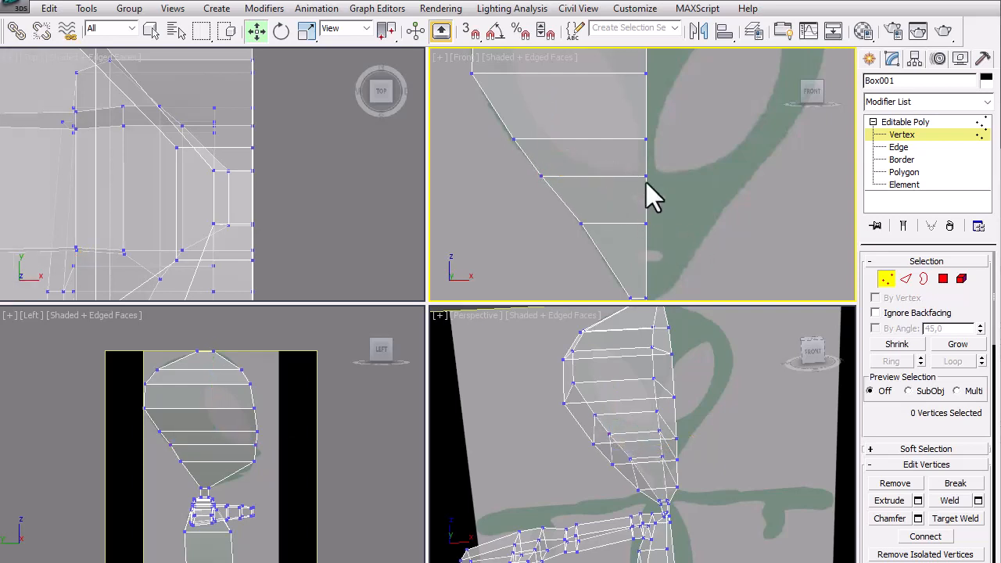
Step: Raise the edge loop directly above the new one slightly and move its outer vertices outward to the reference outline in the Front viewport
middle_drag(628, 162, 652, 238)
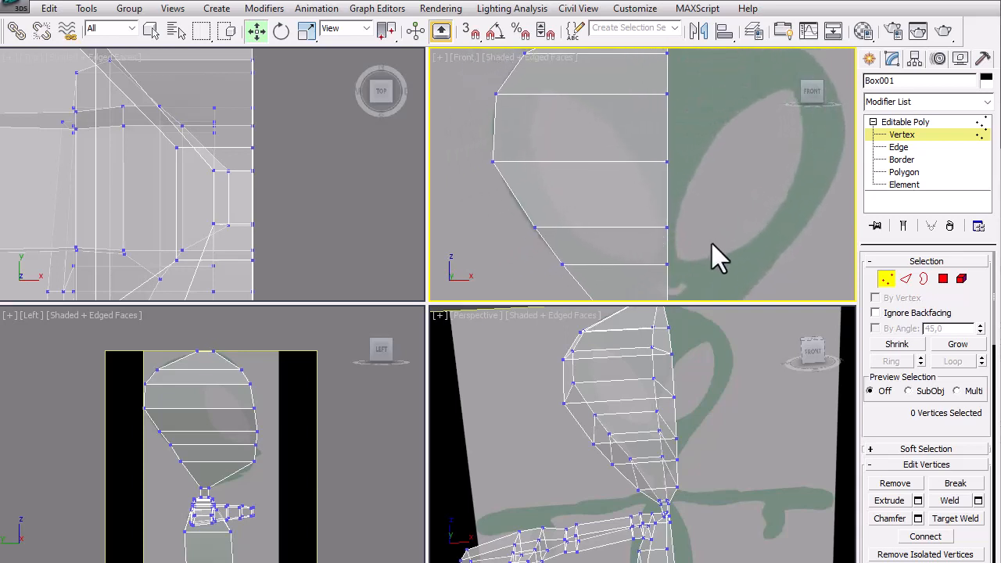
middle_drag(719, 239, 723, 225)
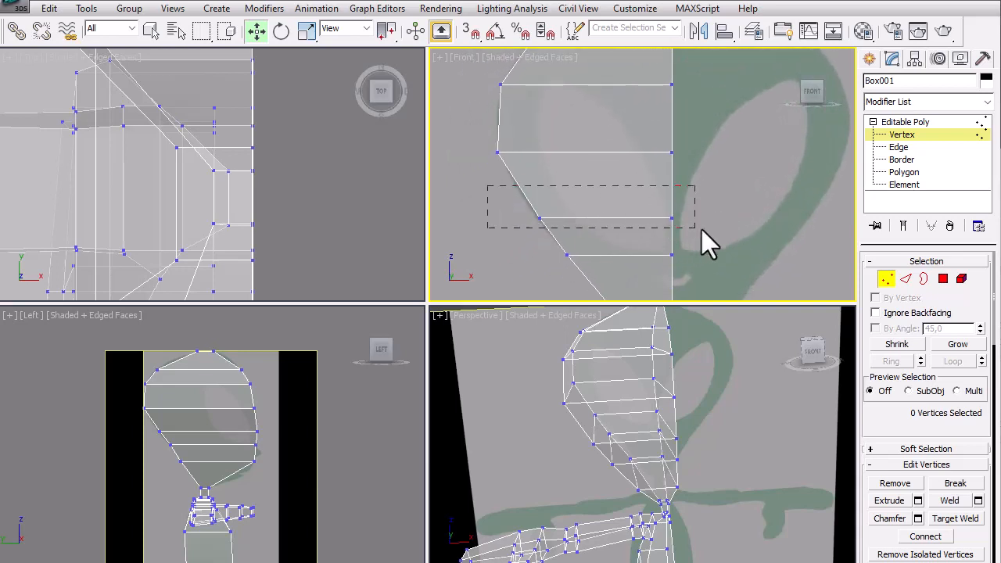
drag(702, 229, 698, 228)
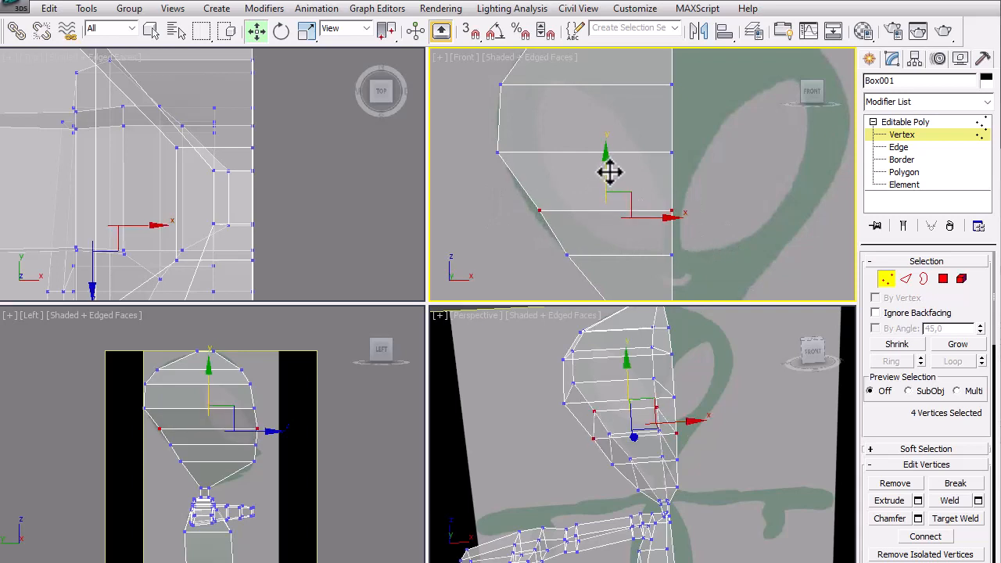
drag(610, 172, 610, 175)
drag(509, 204, 588, 214)
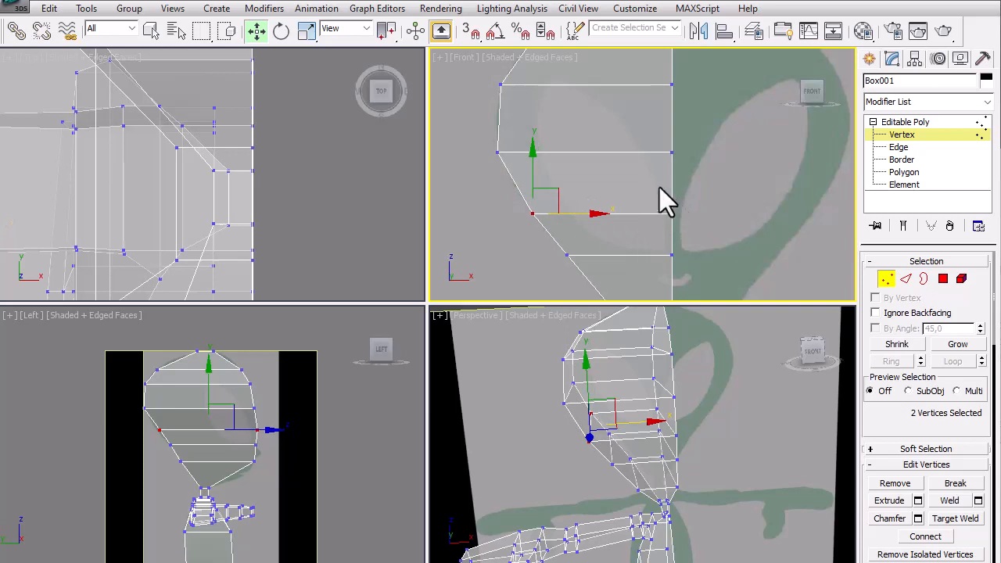
click(716, 162)
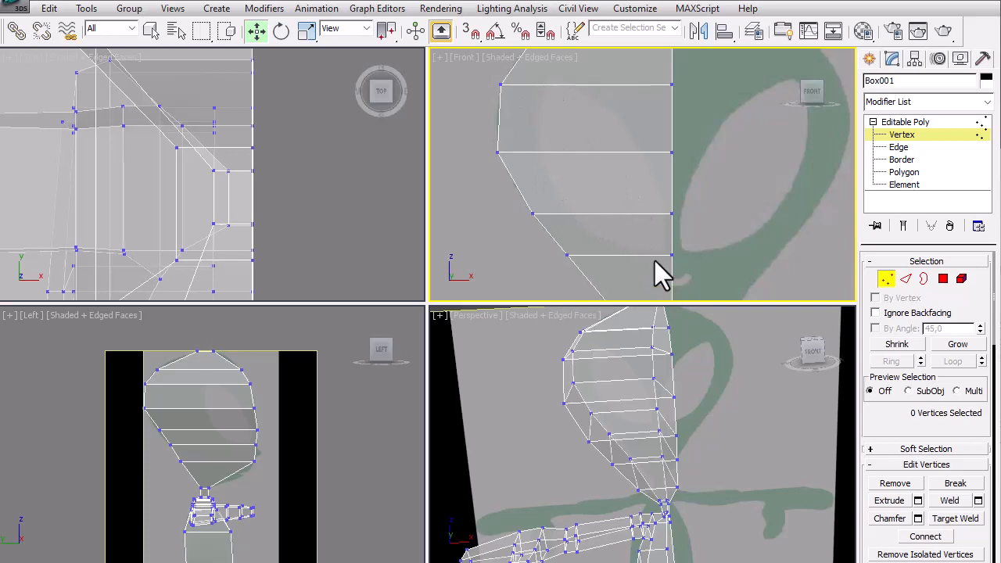
Step: Switch to Polygon level with Ignore Backfacing enabled and select the three front head polygons covering the eye area
click(886, 278)
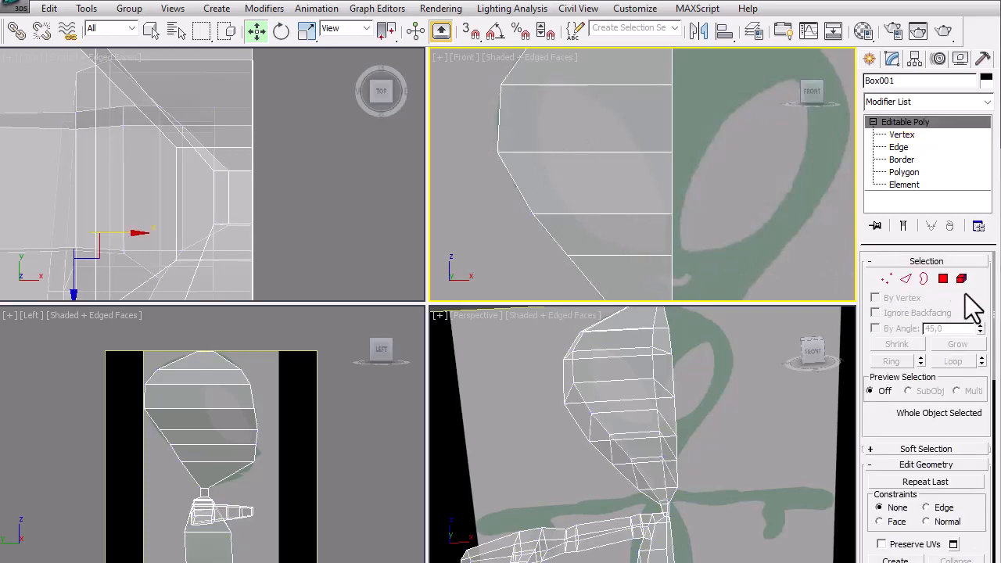
click(944, 279)
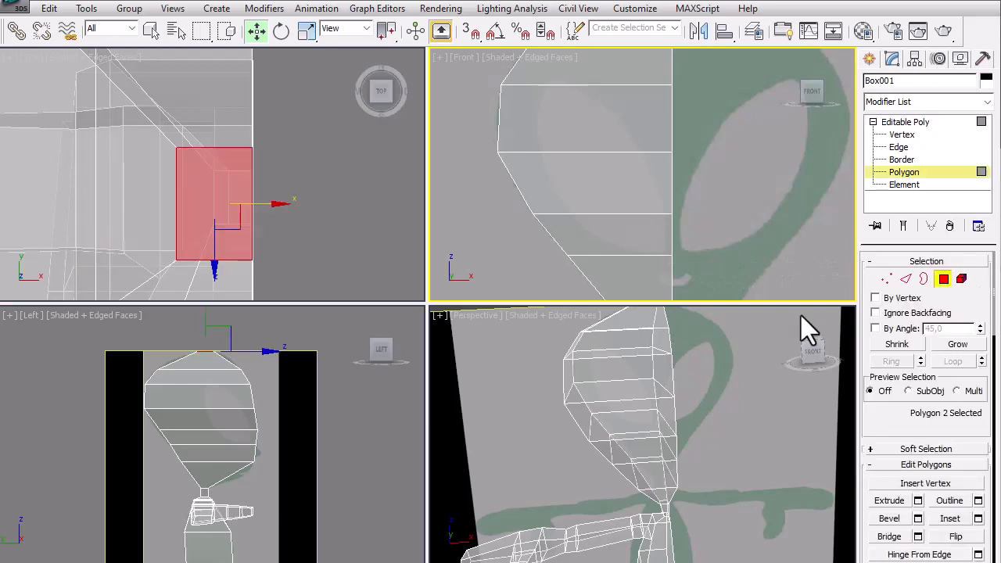
click(725, 368)
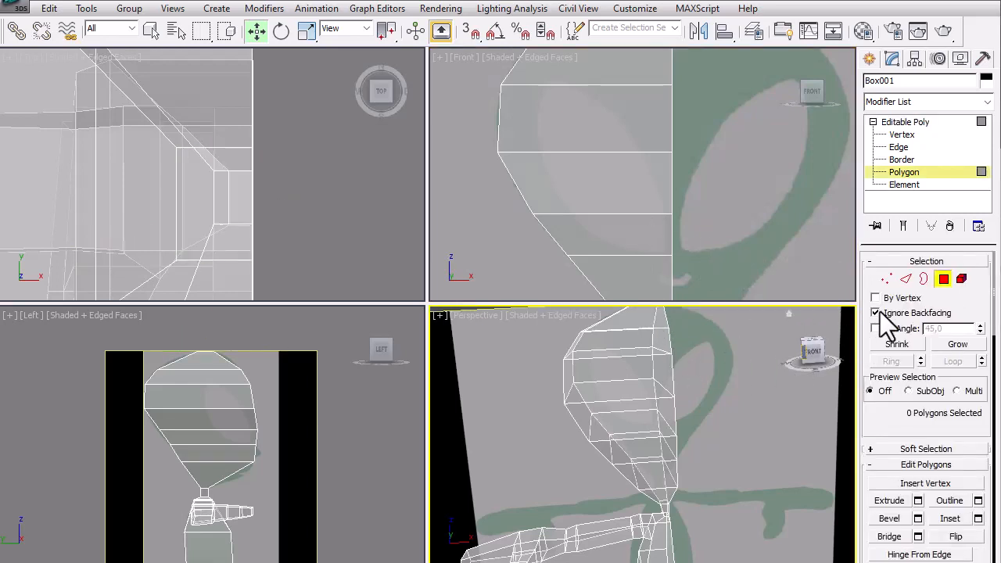
click(876, 313)
click(657, 456)
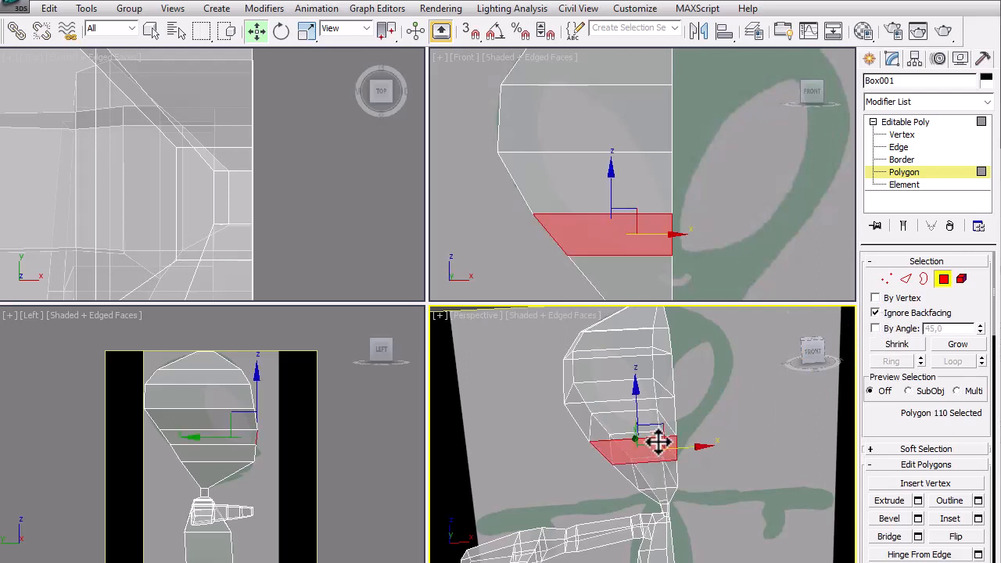
ctrl+click(656, 416)
ctrl+click(659, 384)
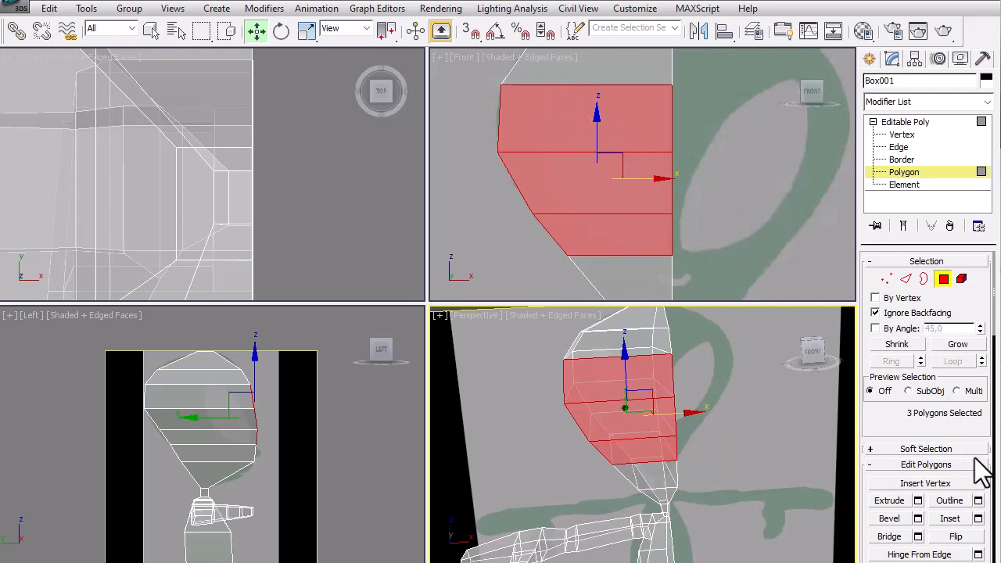
Step: Cut the inner side of the eye outline across the three selected polygons, following the reference eye in the Front viewport
scroll(976, 438, down, 5)
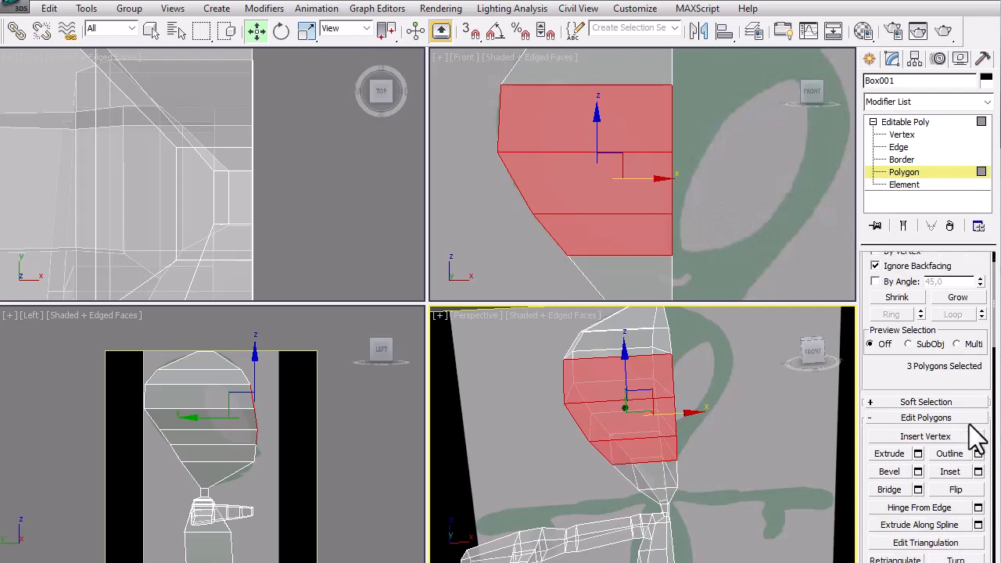
scroll(970, 442, down, 3)
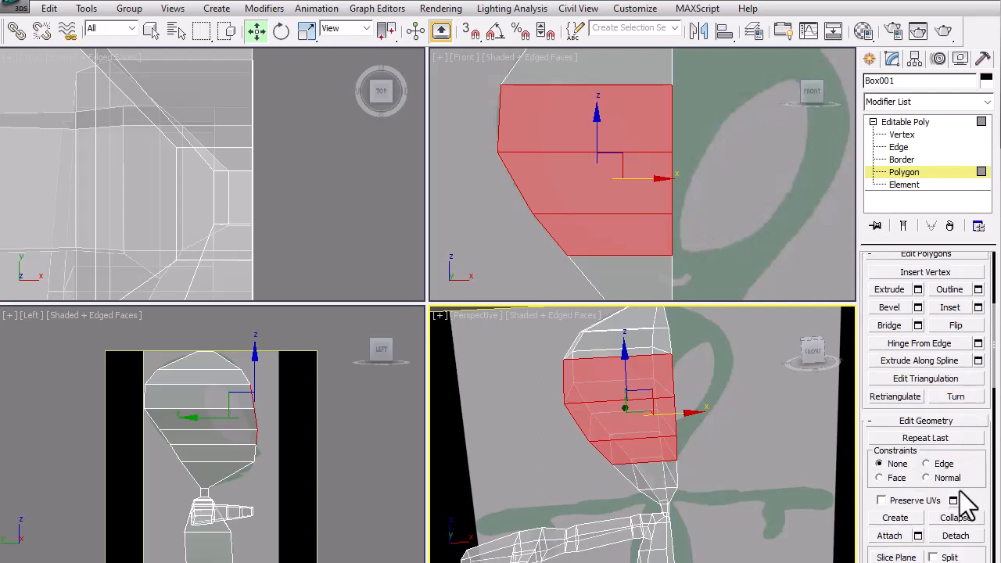
scroll(962, 505, down, 2)
click(953, 545)
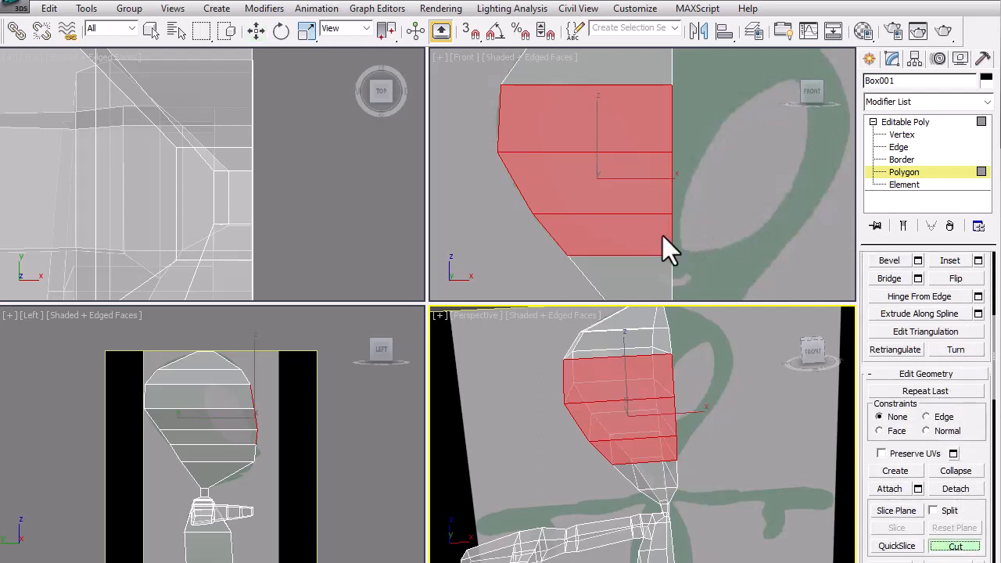
click(557, 84)
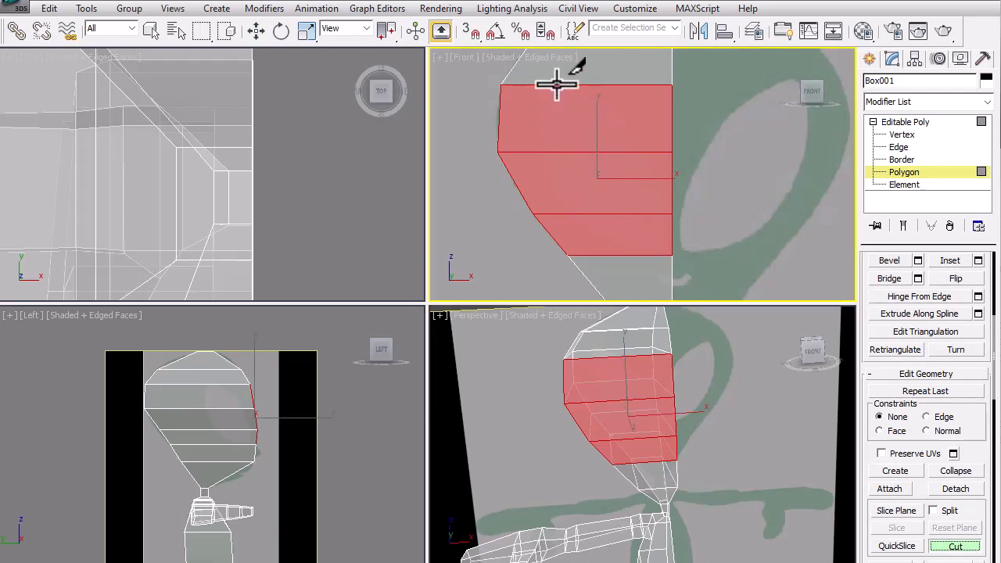
click(637, 152)
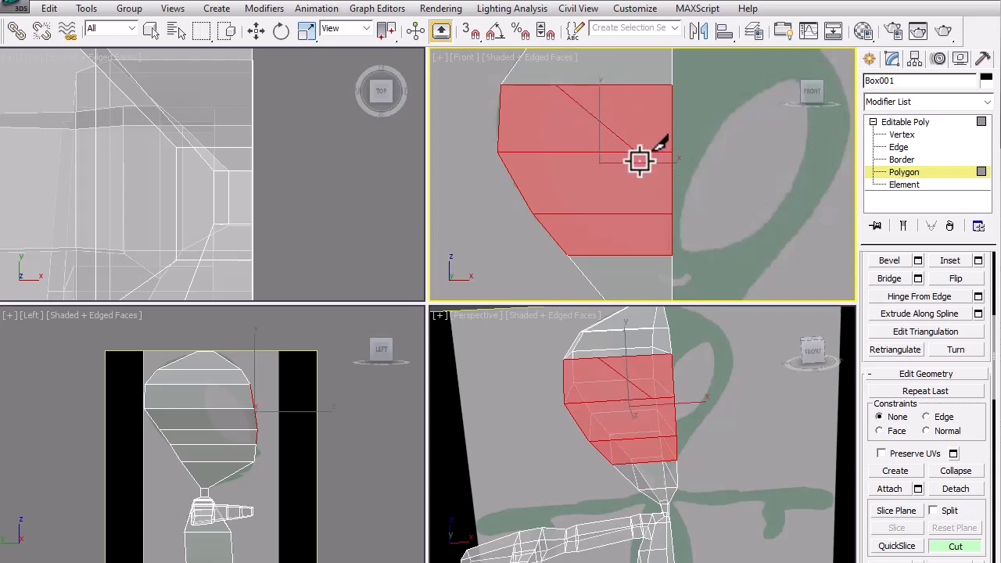
click(645, 213)
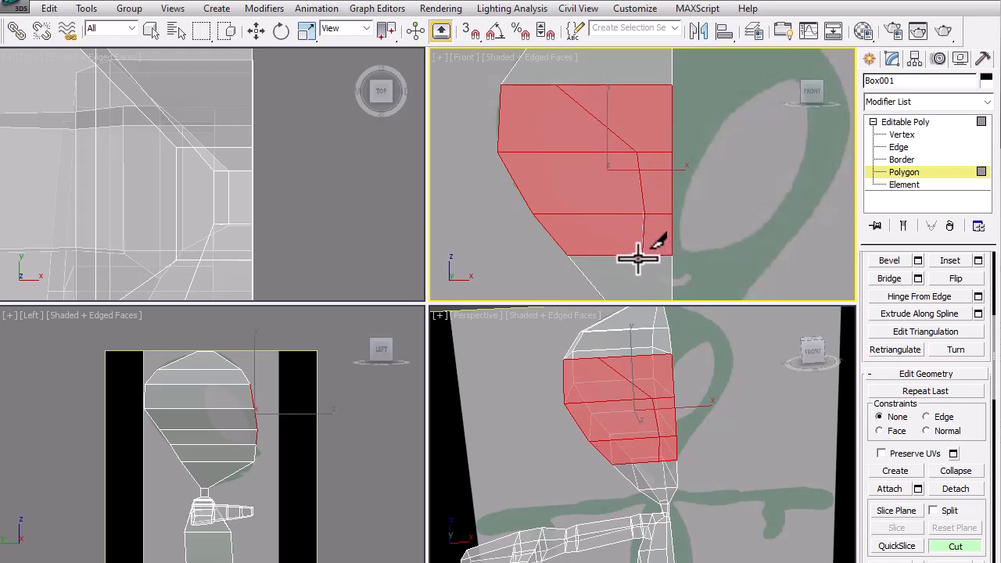
click(638, 256)
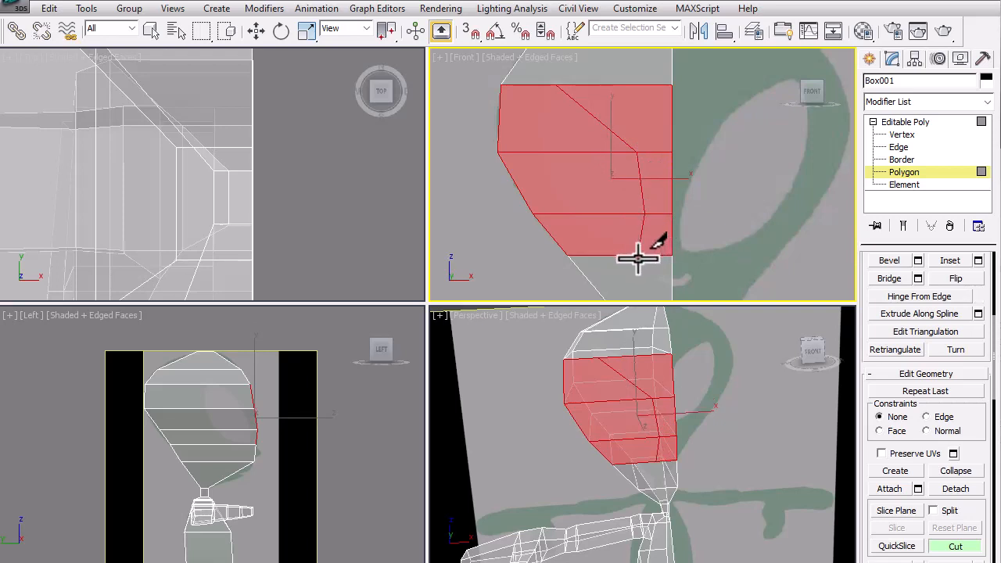
Step: Cut the outer side of the eye outline from its lowest point back up to the starting point, closing the loop
click(581, 213)
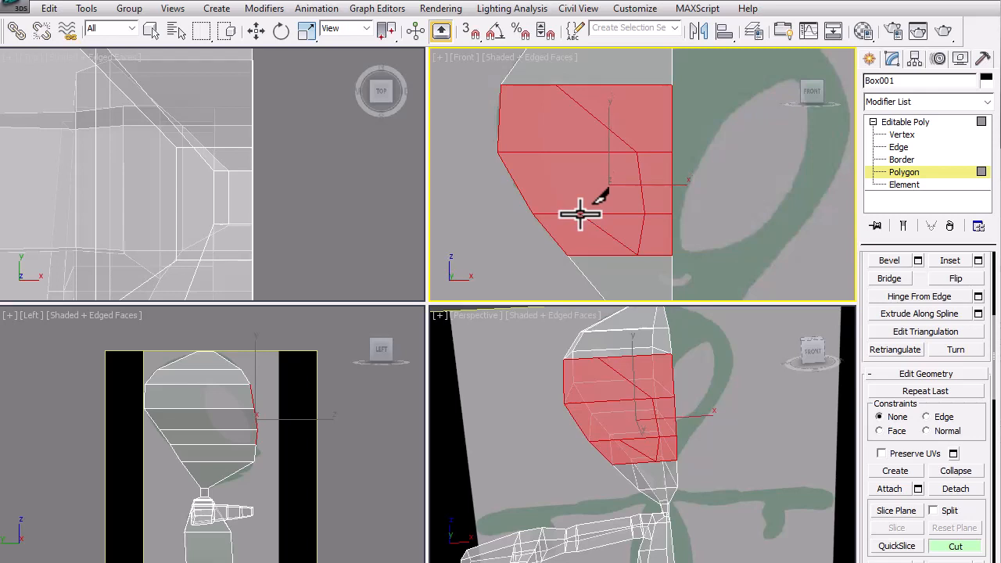
click(545, 151)
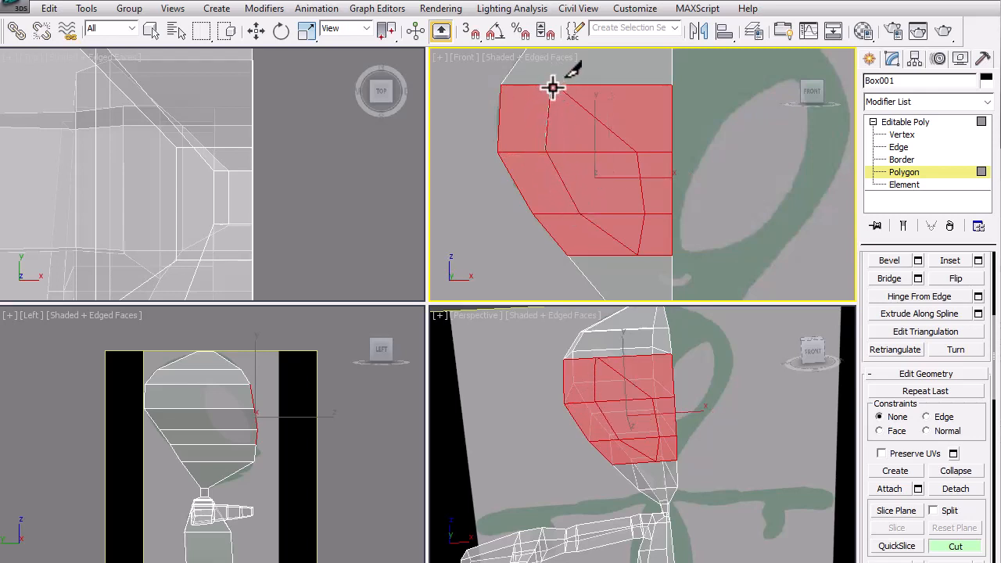
click(554, 86)
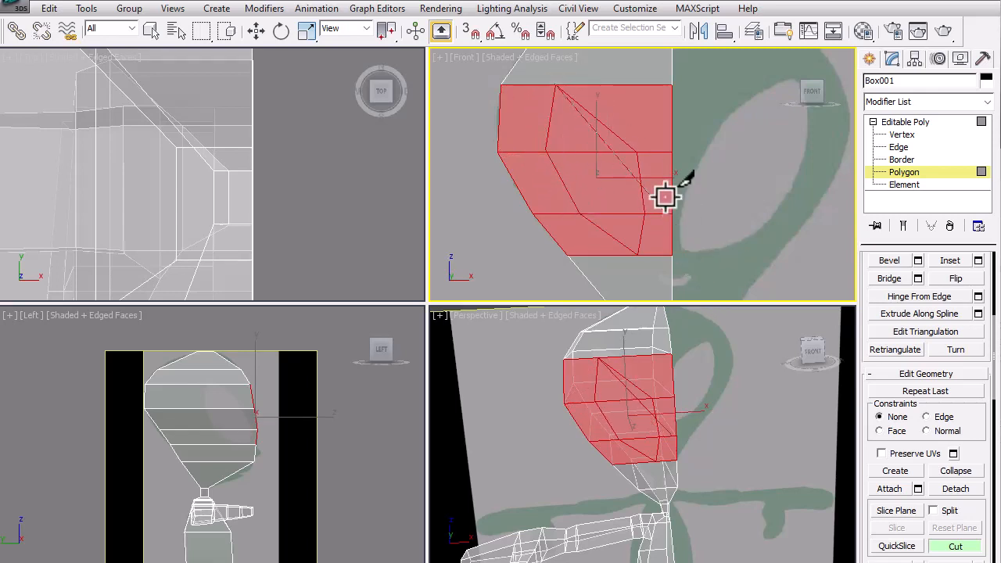
right_click(581, 71)
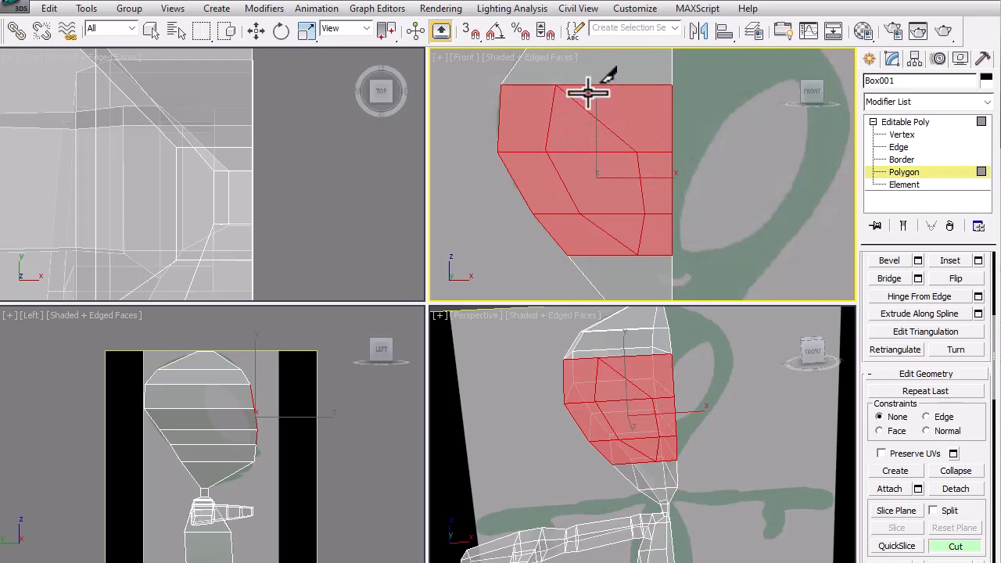
right_click(595, 100)
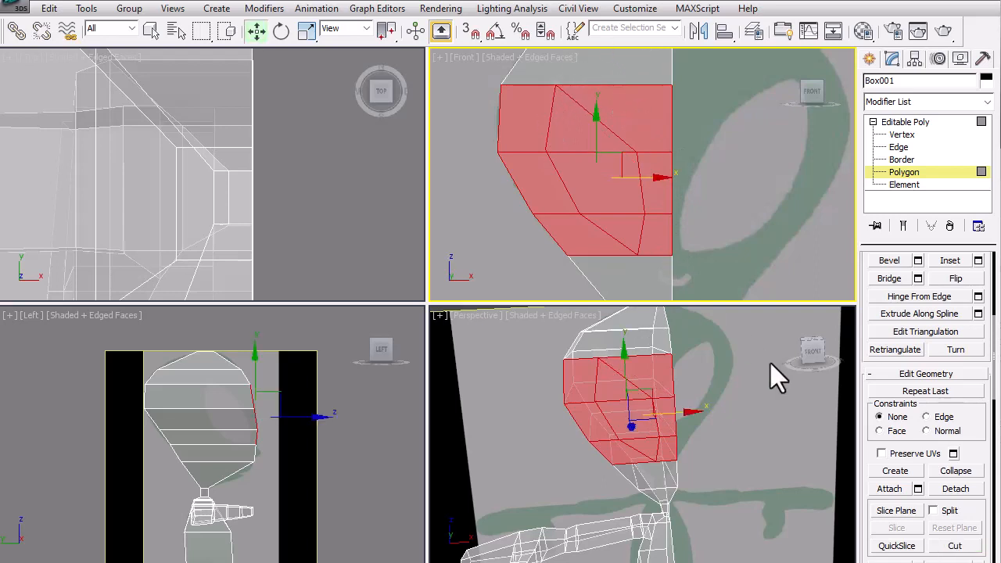
Step: Move the eye outline's lower inner vertex slightly toward the head's centre line along X in the Front viewport
click(758, 412)
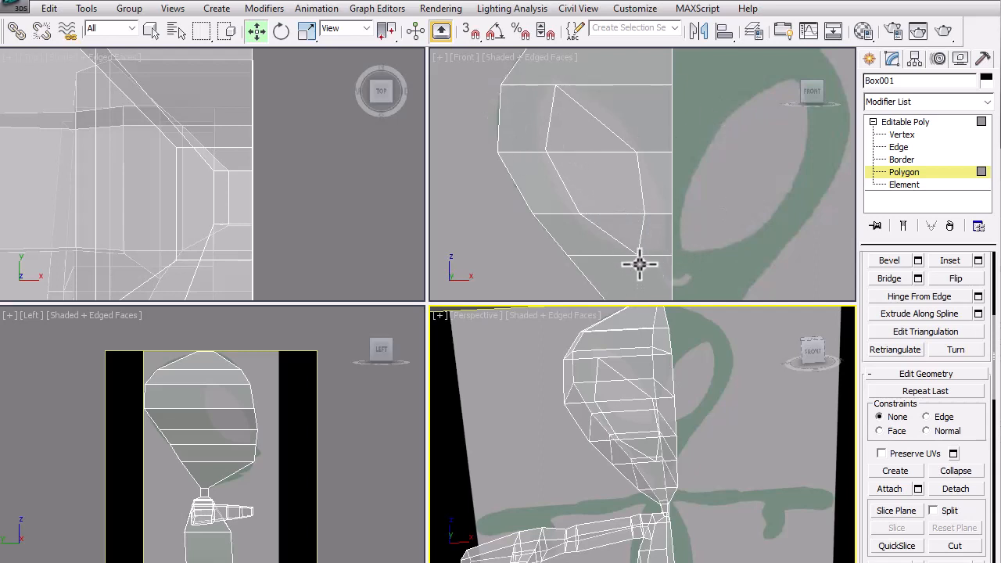
scroll(699, 252, up, 2)
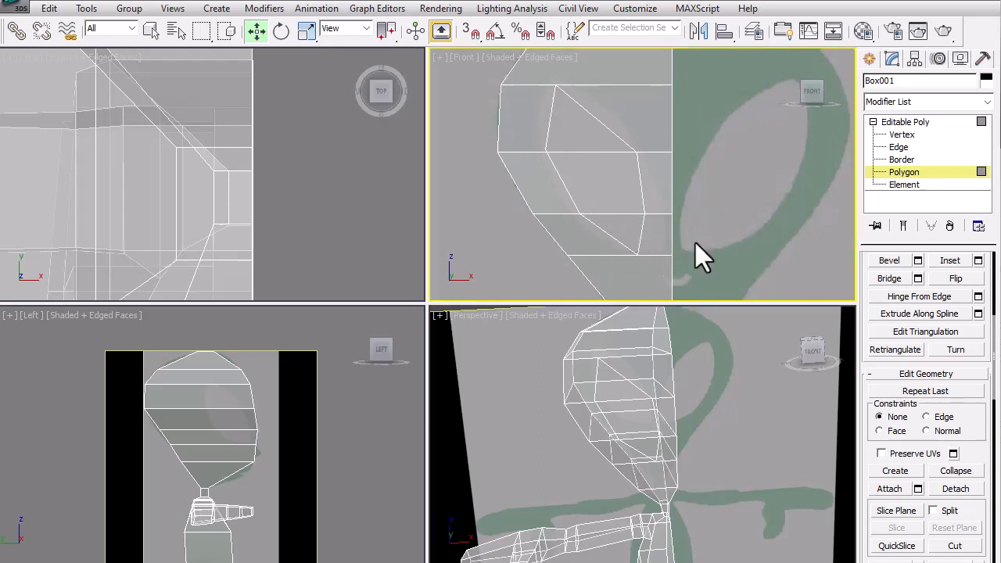
middle_drag(699, 253, 714, 202)
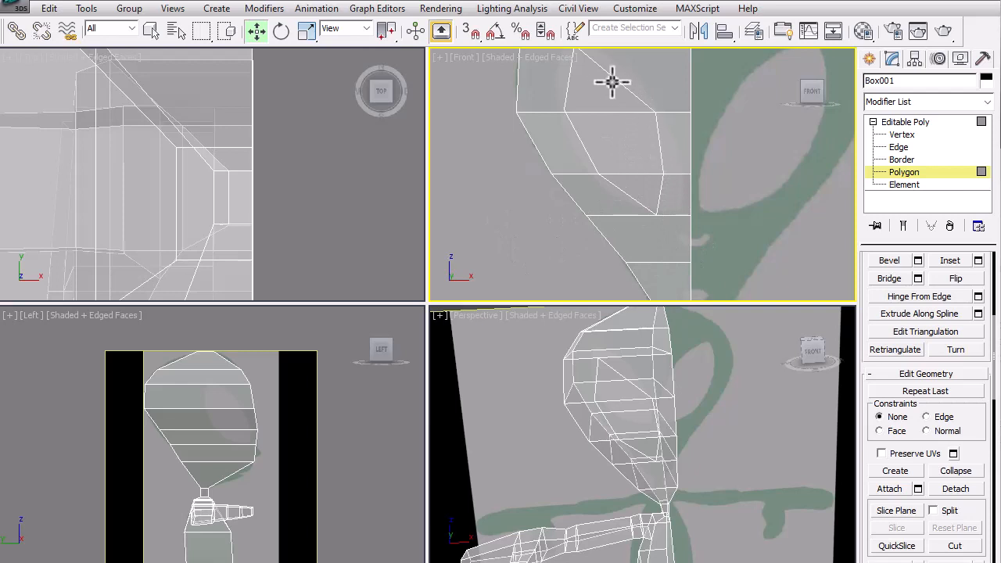
middle_drag(602, 98, 599, 167)
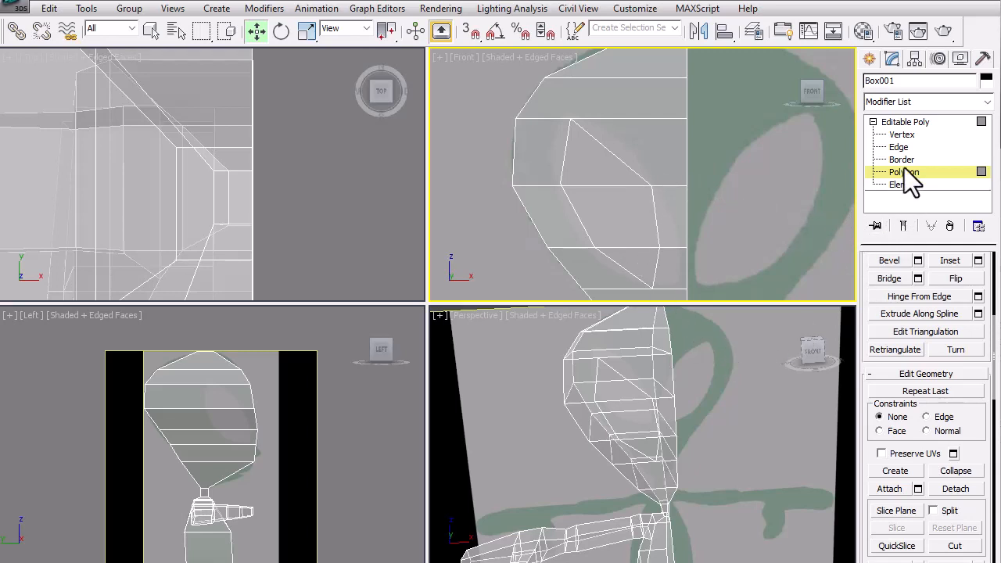
click(907, 136)
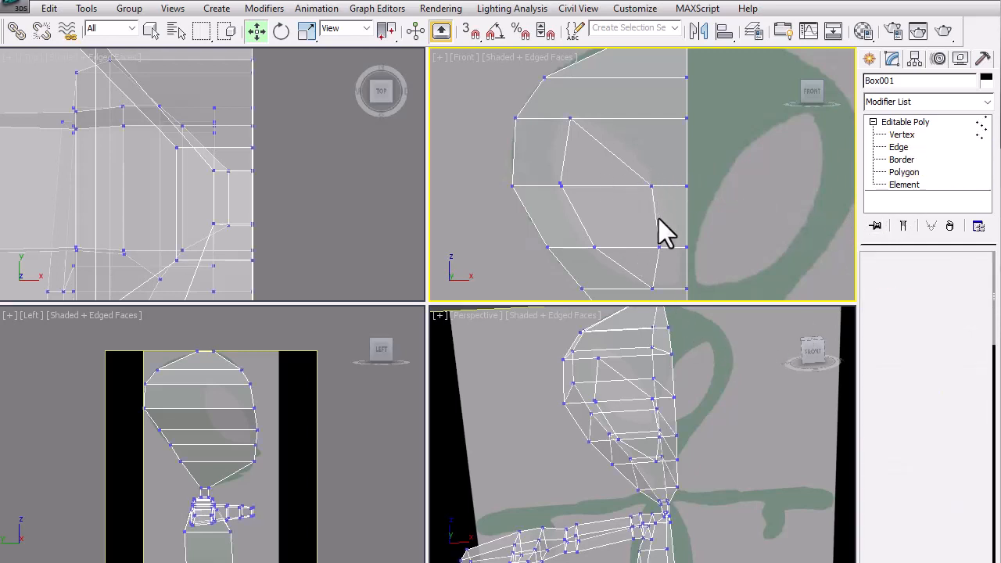
drag(647, 237, 718, 250)
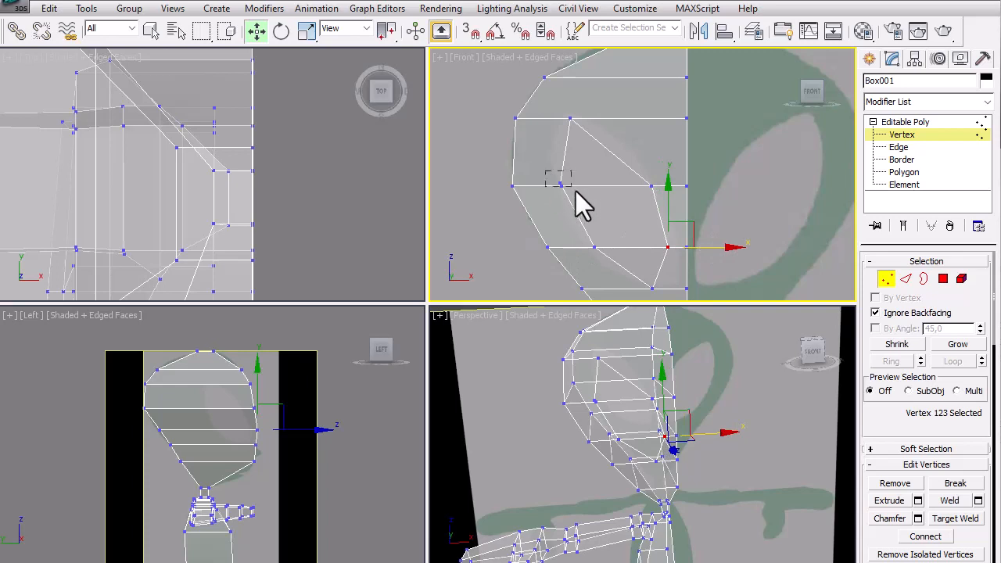
Step: Select the eye outline's upper outer side vertex and examine that spot in the Perspective viewport for overlapping vertices
drag(576, 191, 578, 192)
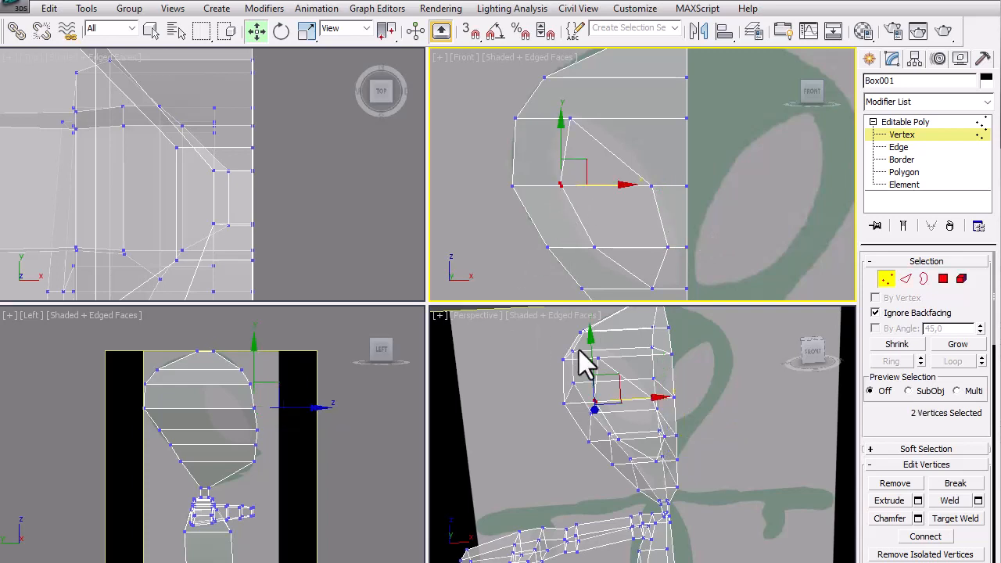
click(571, 431)
scroll(602, 427, up, 5)
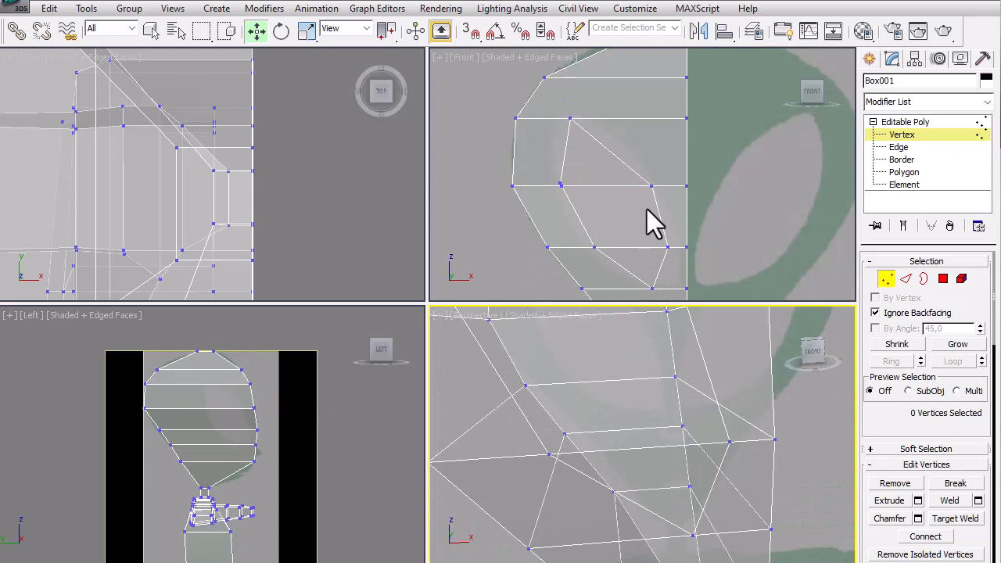
key(ctrl+z)
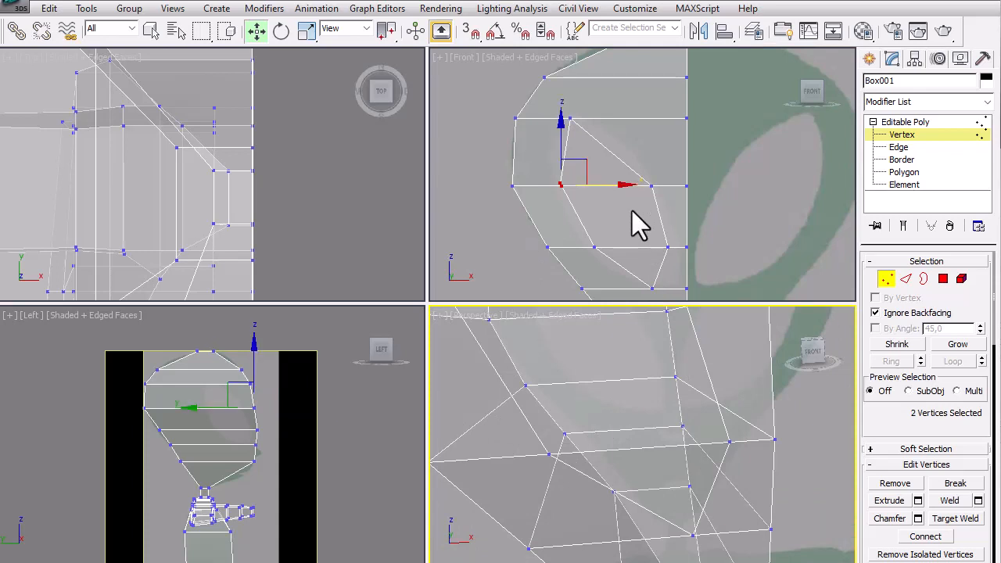
click(632, 210)
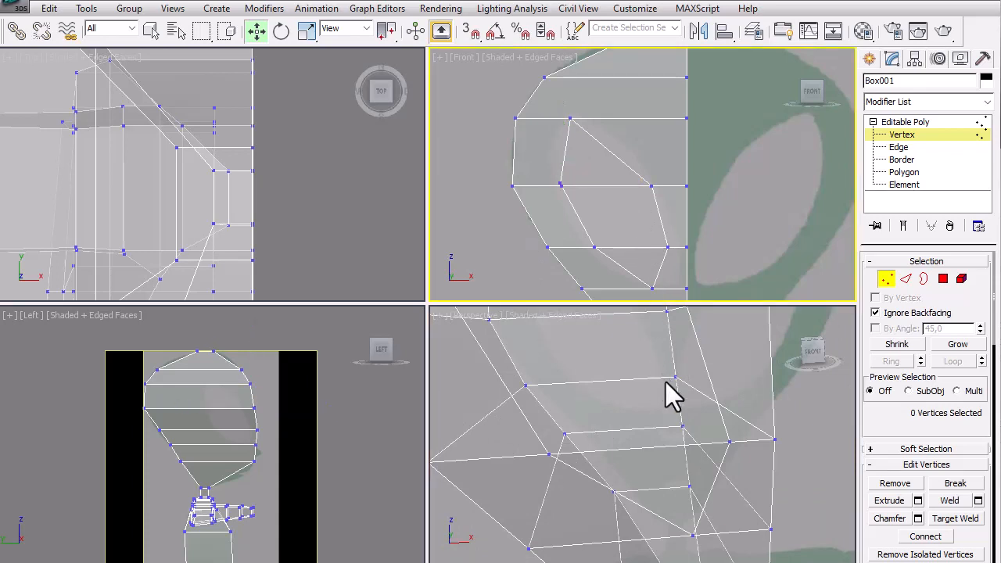
click(715, 448)
scroll(713, 437, down, 5)
scroll(713, 437, up, 3)
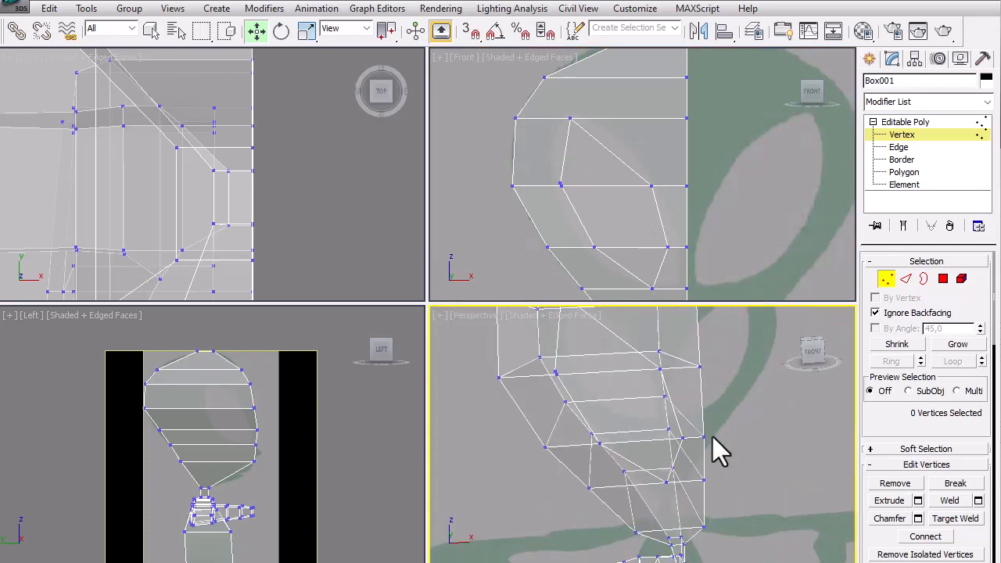
Step: Check the eye outline's upper inner and lower outer vertices for duplicates in the Perspective viewport
click(660, 369)
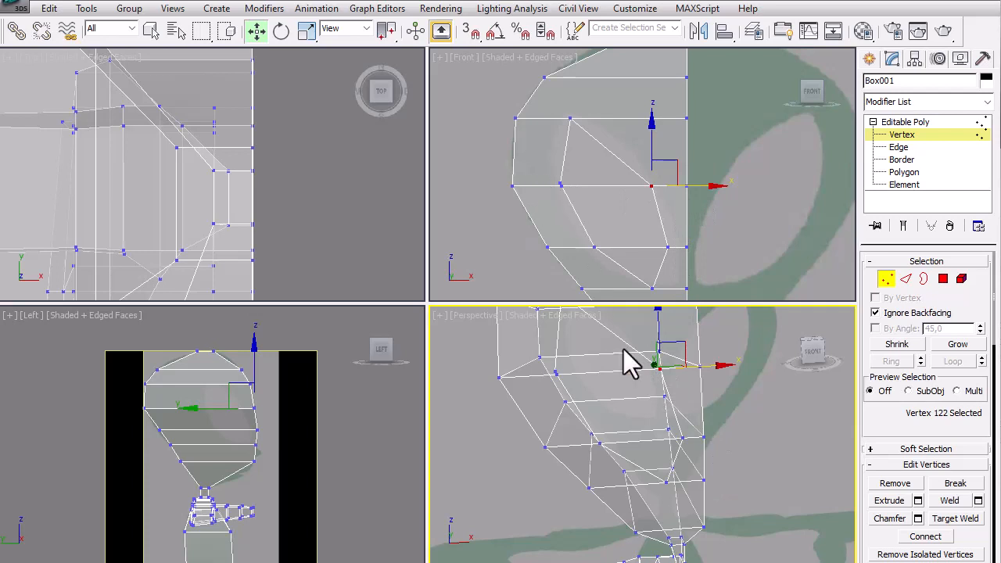
click(595, 393)
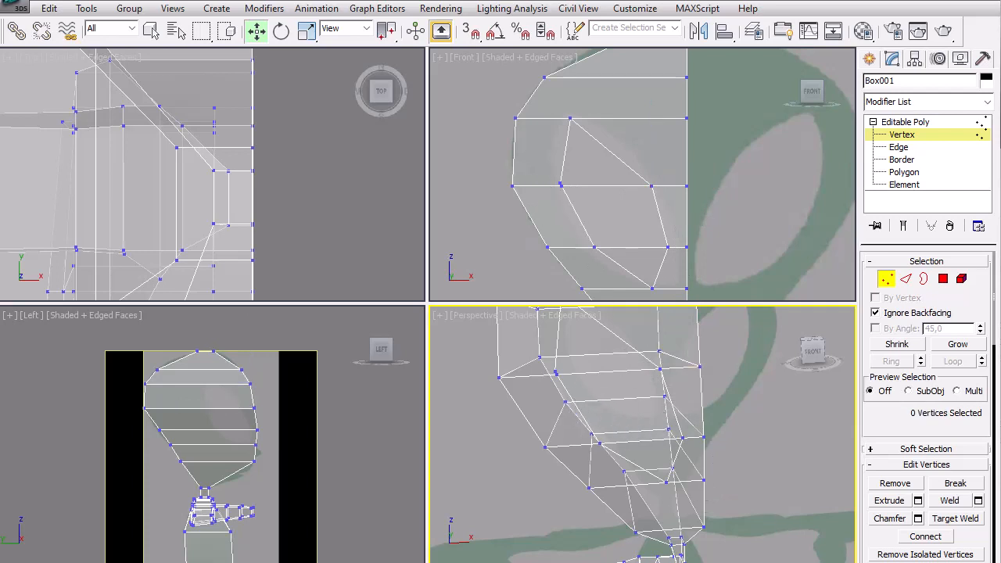
key(e)
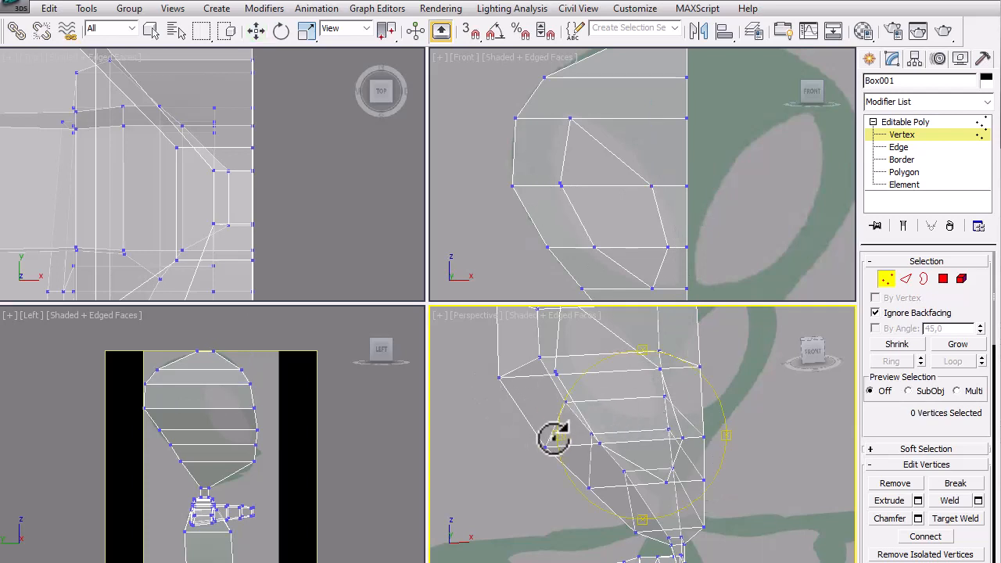
drag(551, 436, 565, 435)
scroll(590, 372, up, 3)
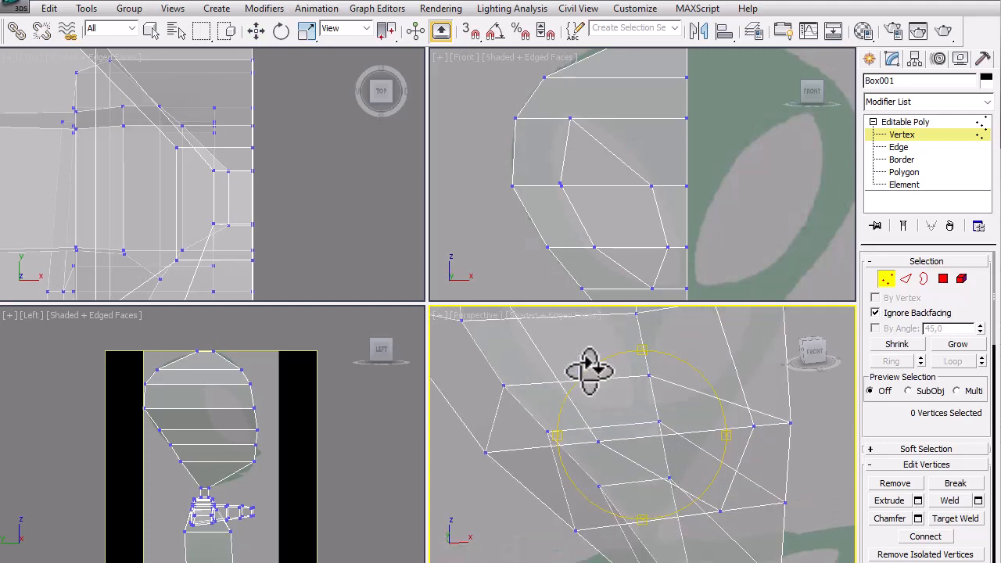
mouse_move(604, 446)
middle_down()
mouse_move(686, 439)
mouse_move(568, 458)
mouse_move(606, 447)
middle_up()
key(w)
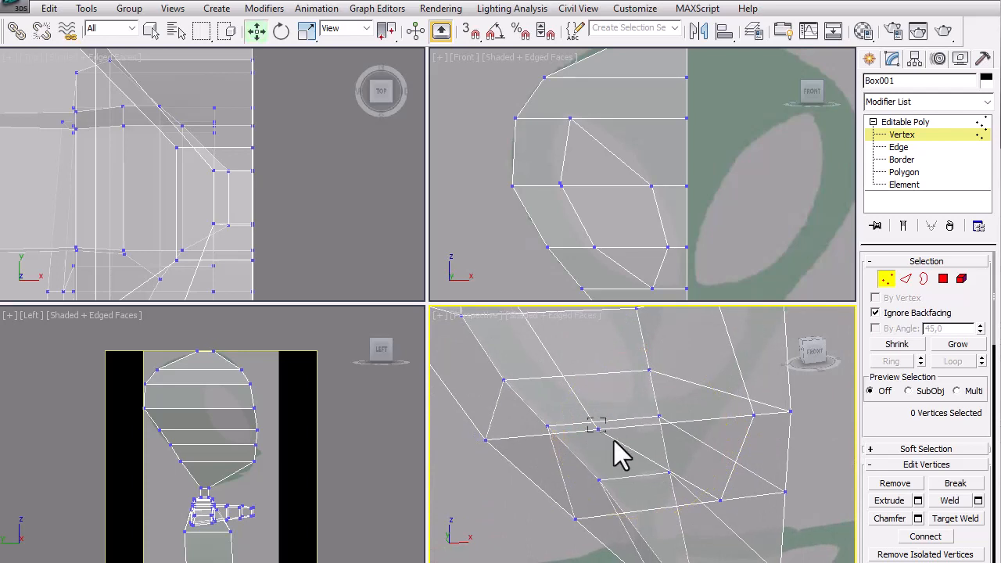
click(598, 427)
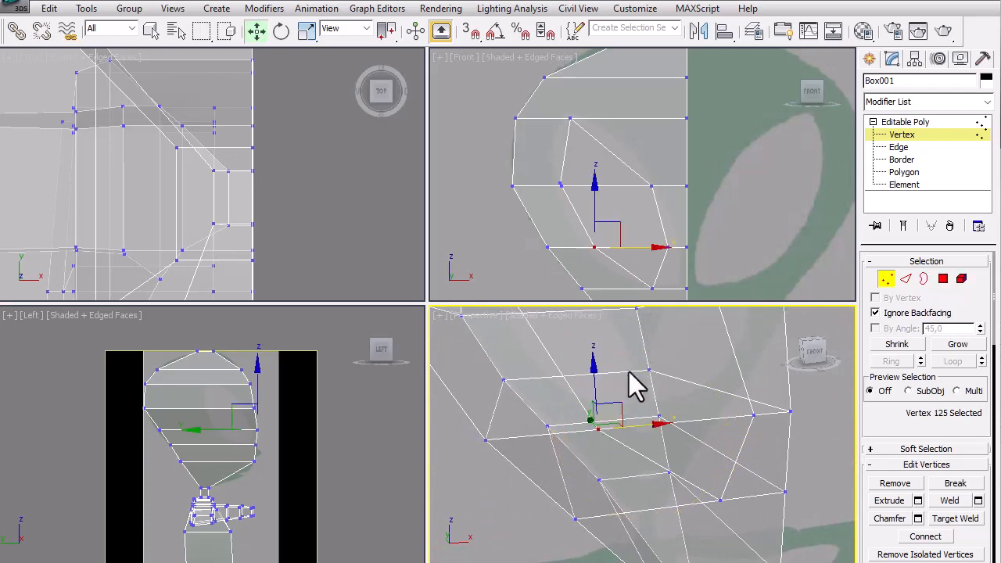
middle_drag(630, 373, 658, 433)
scroll(564, 421, up, 4)
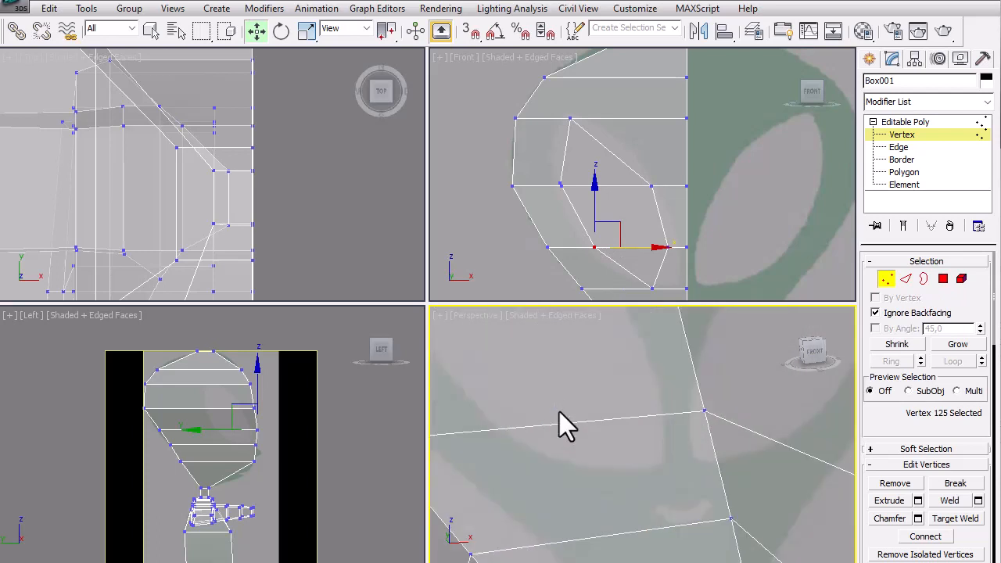
Step: Weld the stray vertex at the eye outline's upper outer side onto the adjacent vertex on the horizontal edge
middle_drag(559, 440, 632, 442)
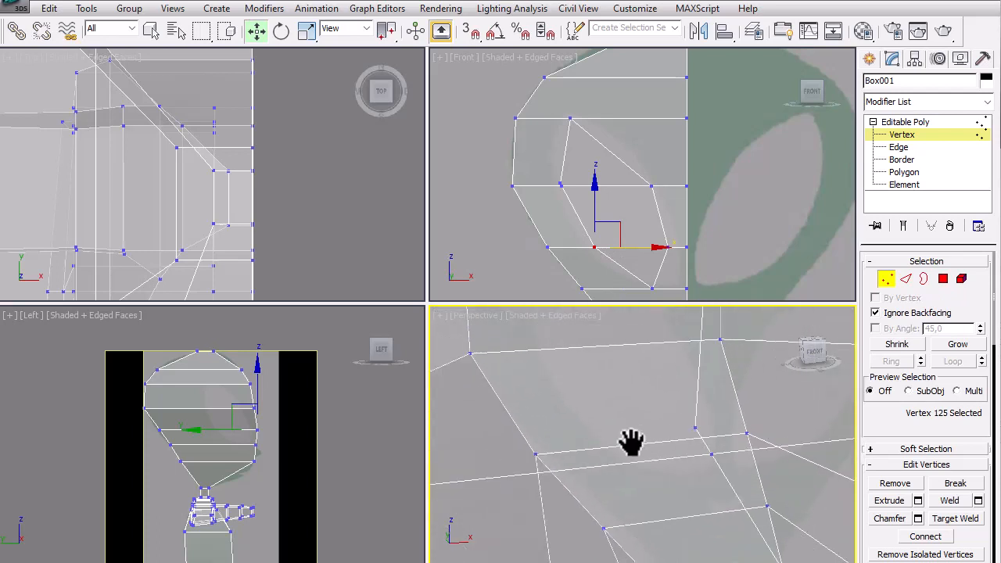
click(695, 427)
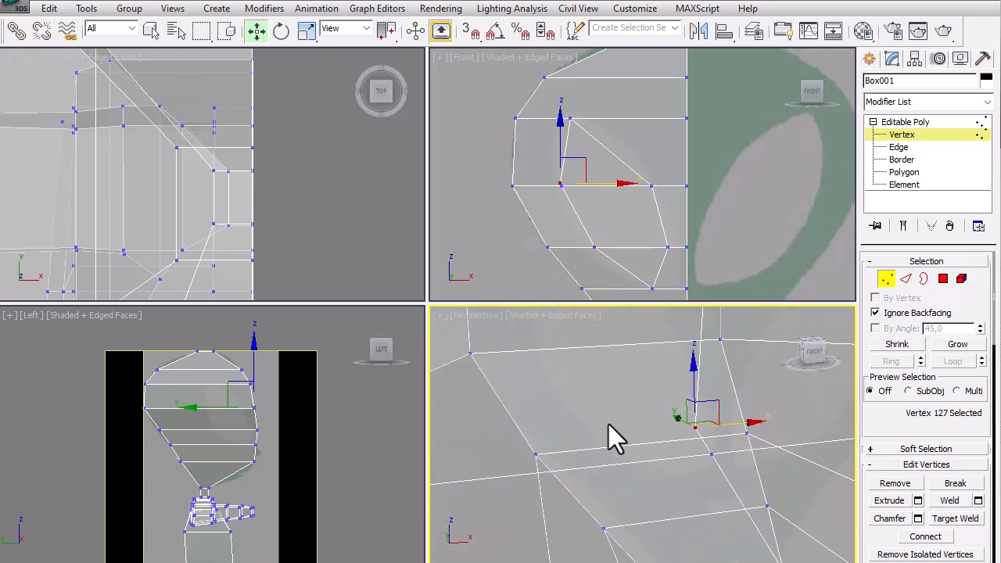
click(609, 427)
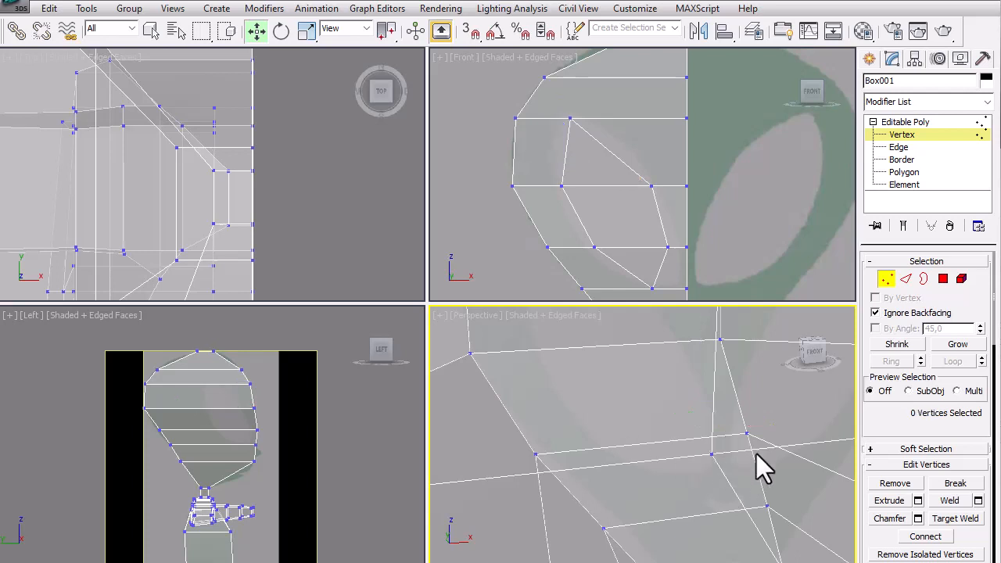
scroll(745, 438, down, 4)
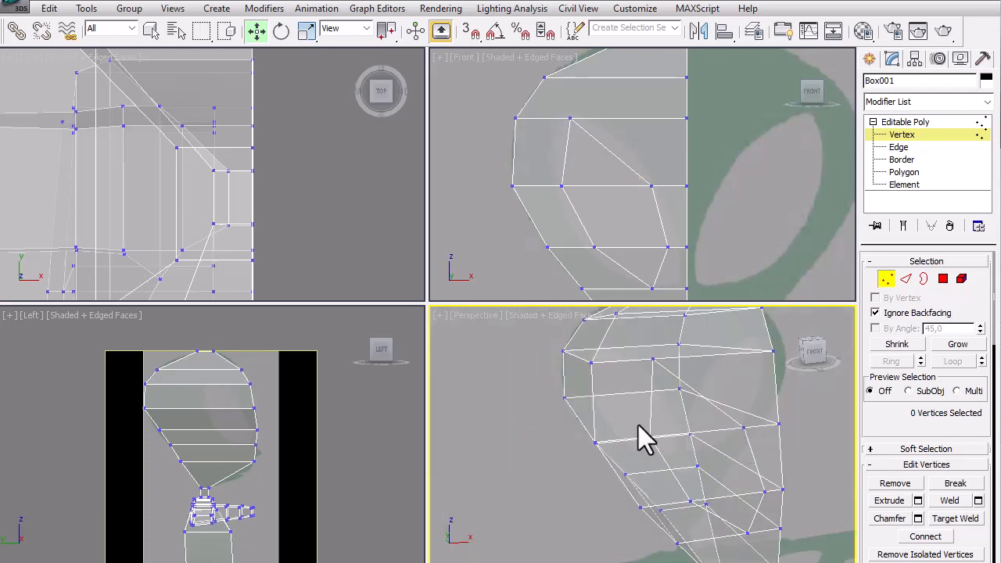
Step: Move the eye outline's upper outer side vertex slightly away from the head's centre line along X in the Front viewport
drag(638, 425, 671, 462)
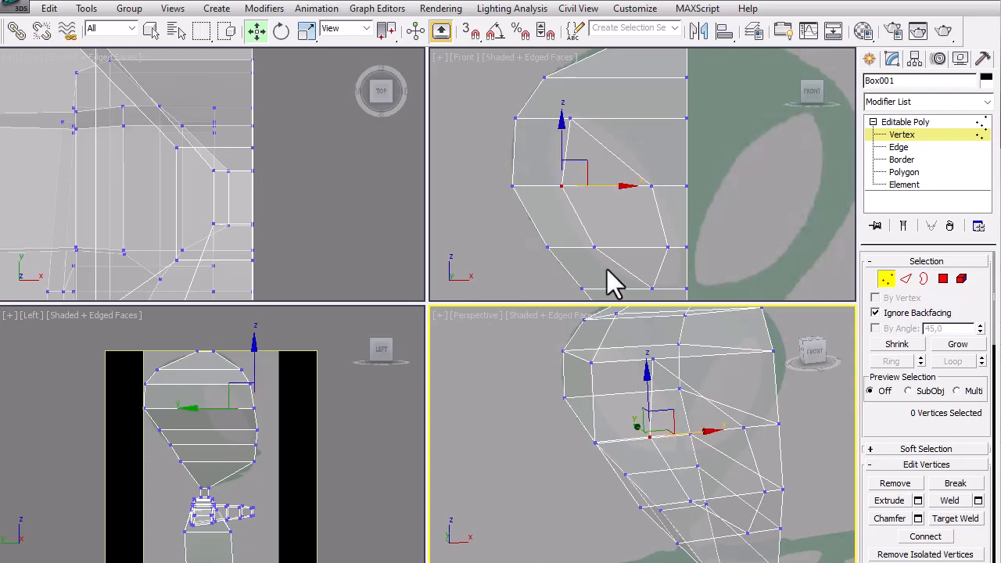
click(571, 119)
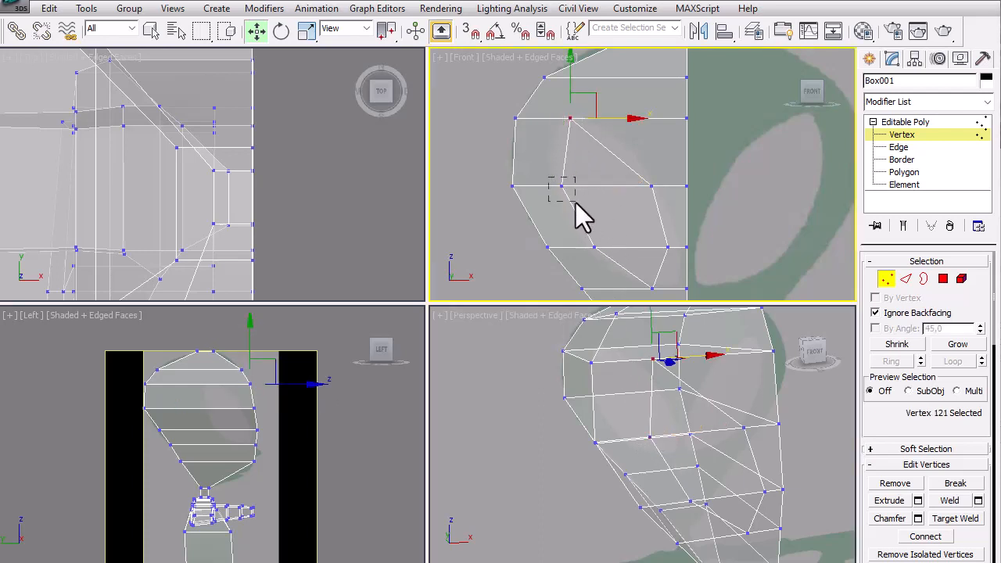
drag(576, 203, 576, 204)
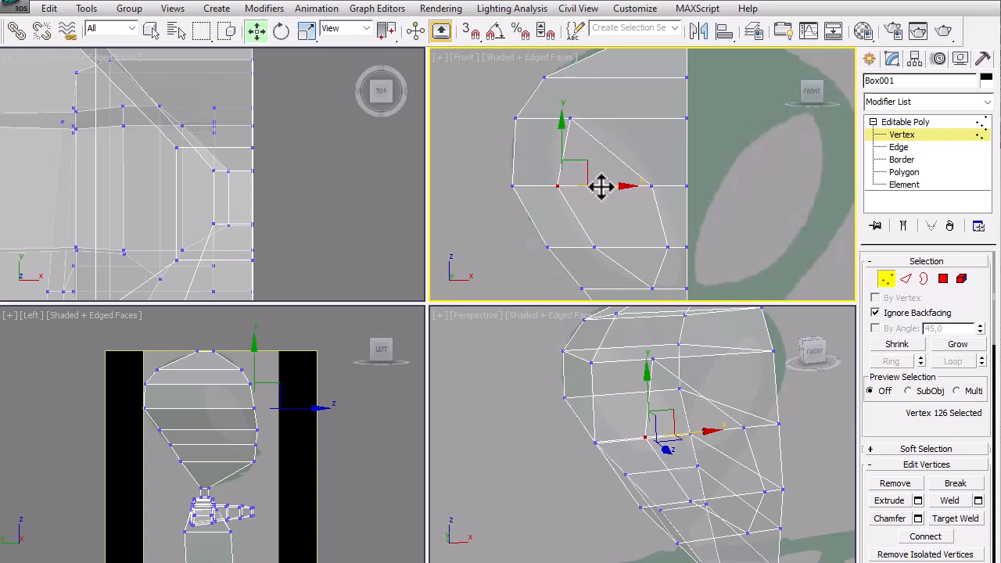
click(633, 151)
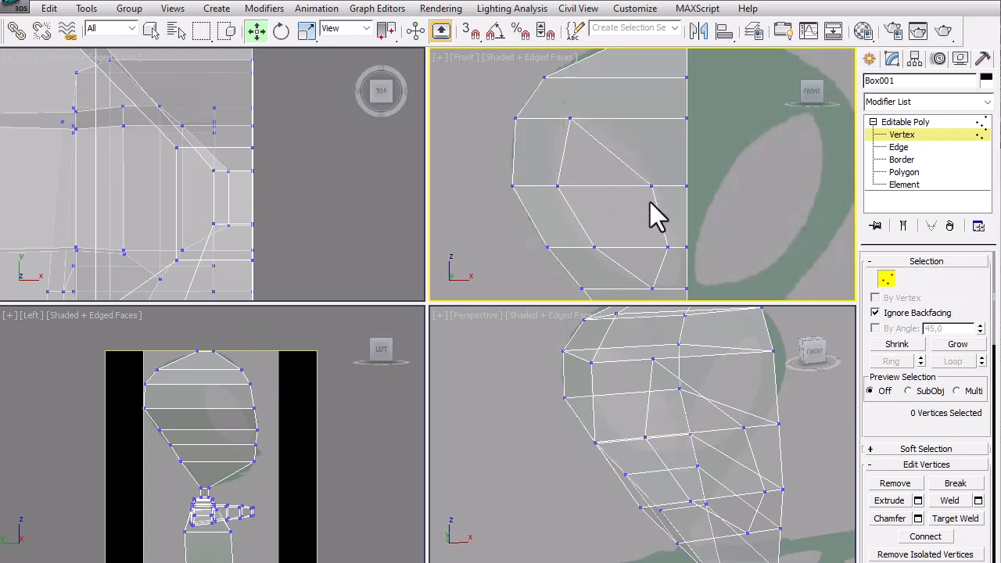
Step: Select the three polygons inside the eye outline at Polygon level and delete them
middle_drag(661, 294, 620, 252)
middle_drag(719, 414, 671, 438)
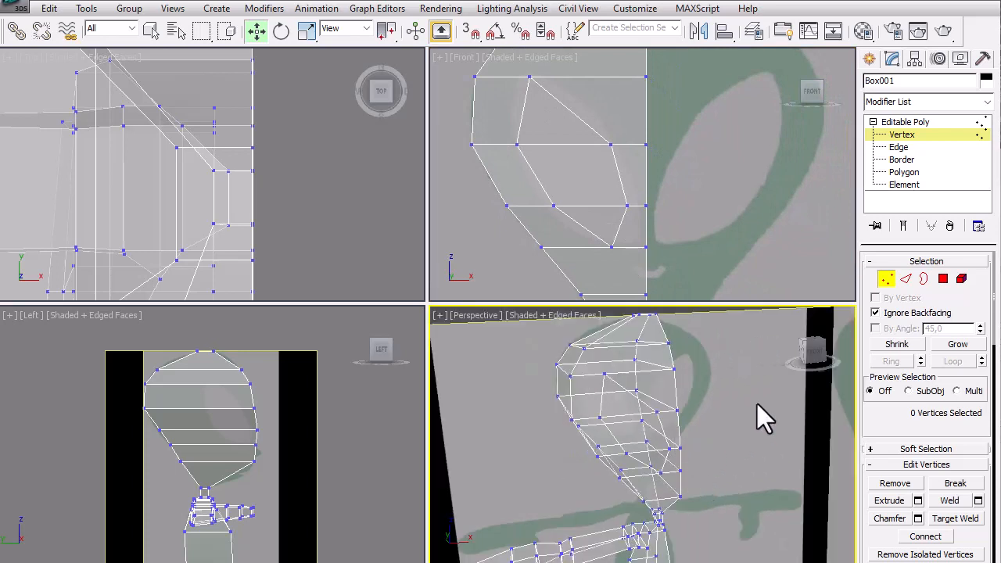
click(886, 278)
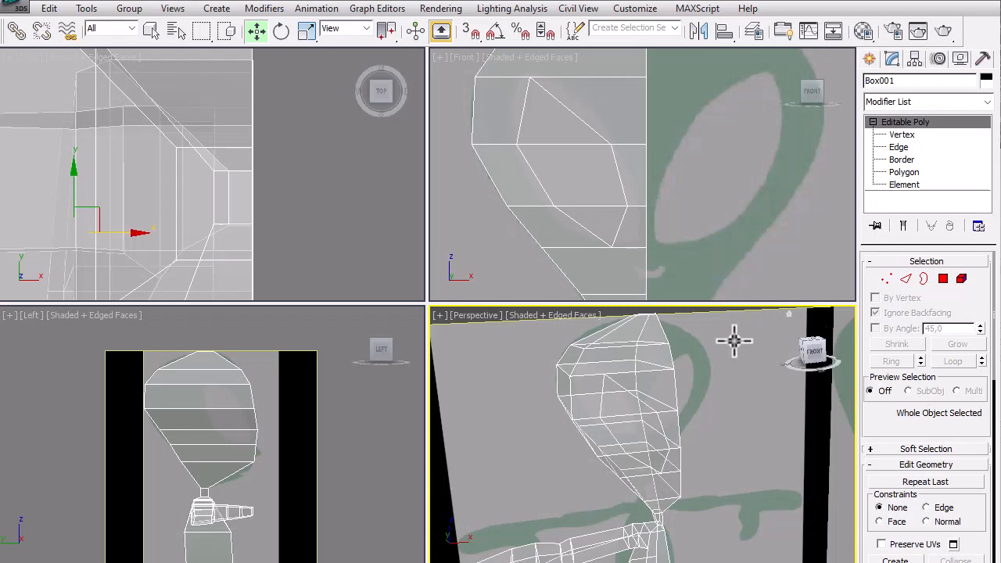
click(945, 280)
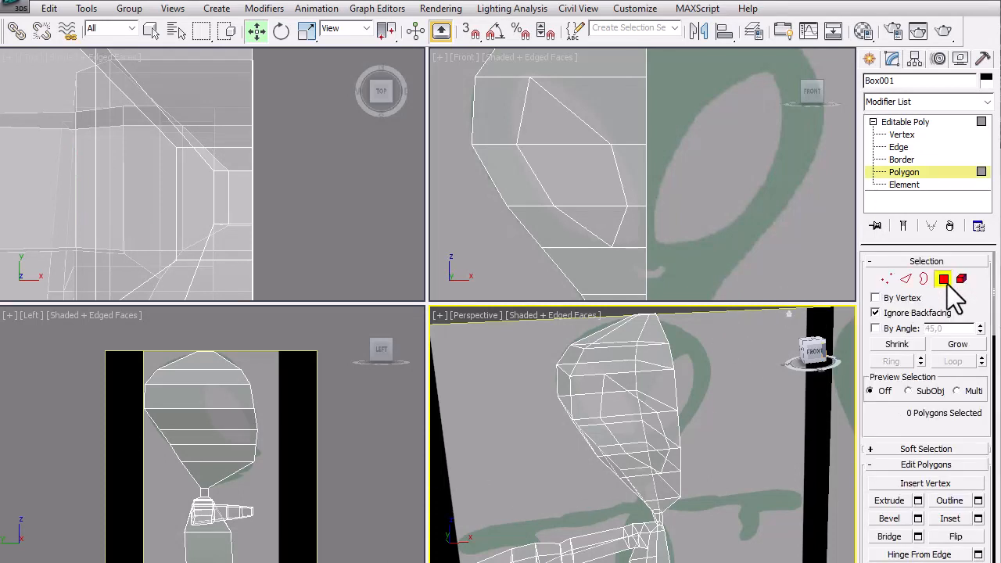
click(623, 399)
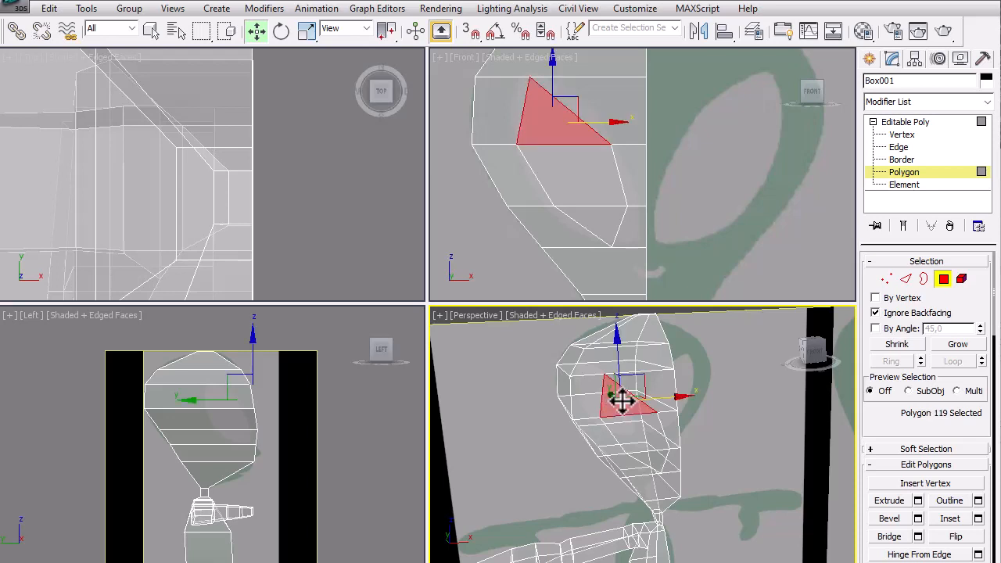
ctrl+click(637, 443)
ctrl+click(648, 463)
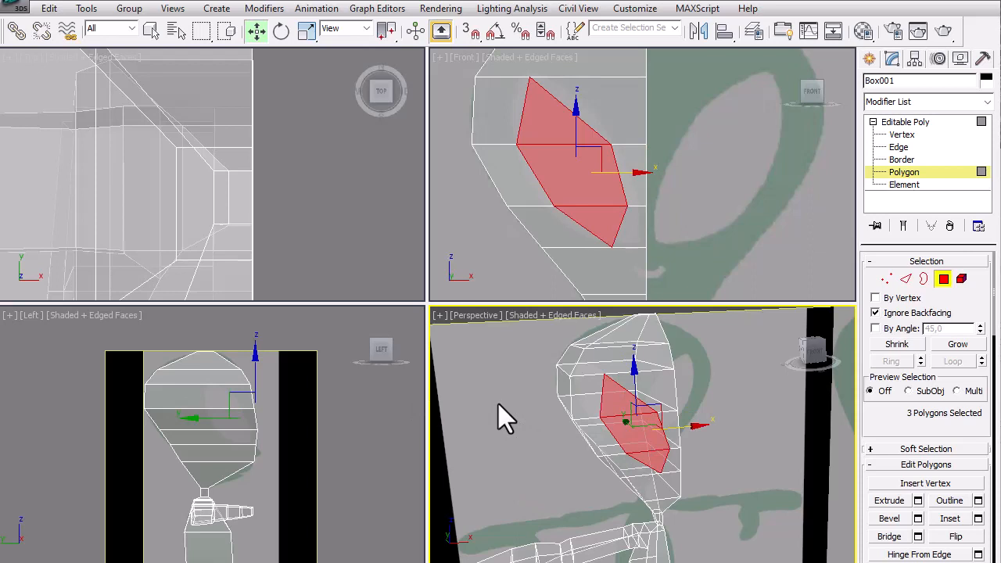
click(498, 403)
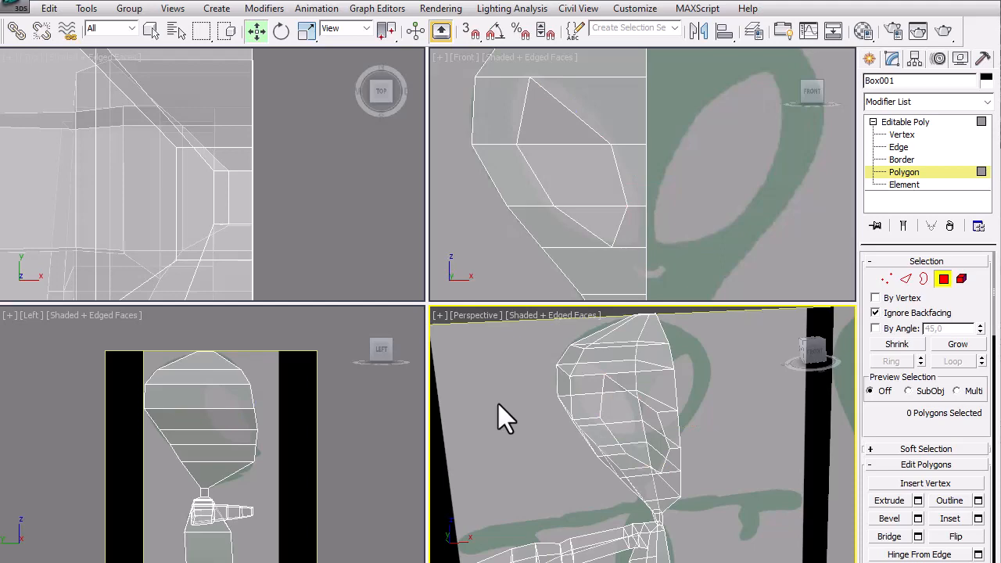
Step: Examine the head from the side in the Perspective viewport and review the whole shape in the Top and Front viewports
key(ctrl+r)
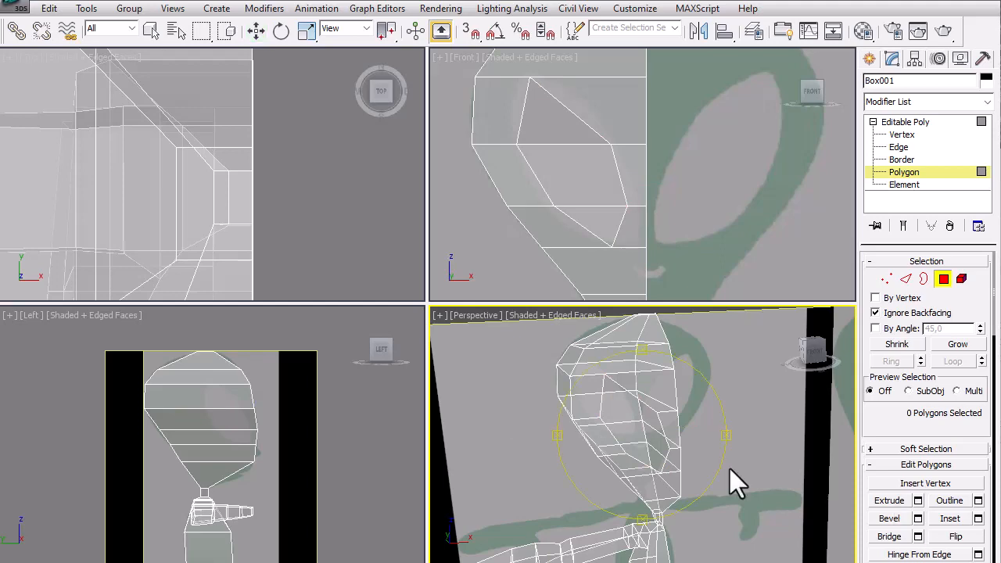
drag(724, 435, 771, 399)
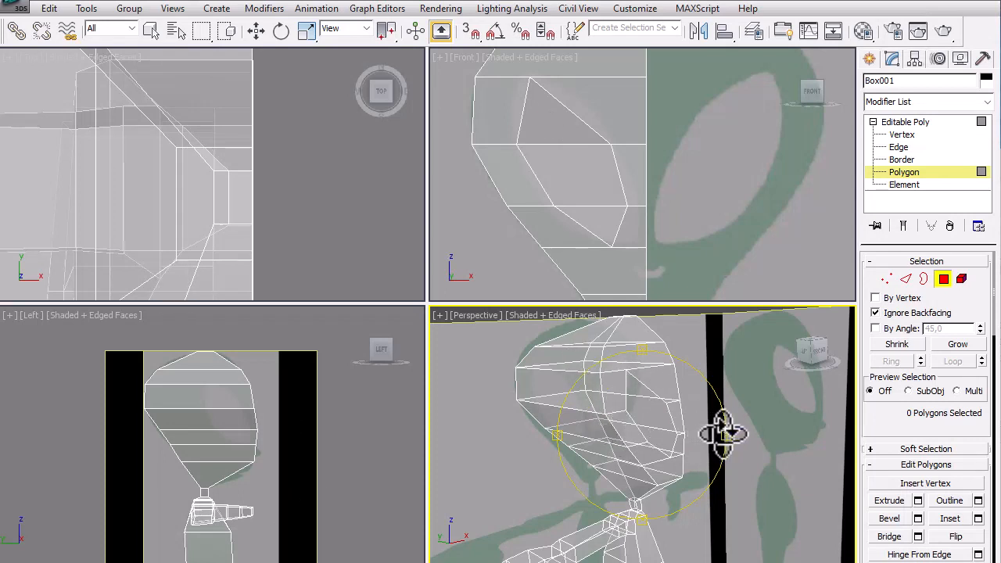
drag(724, 432, 802, 406)
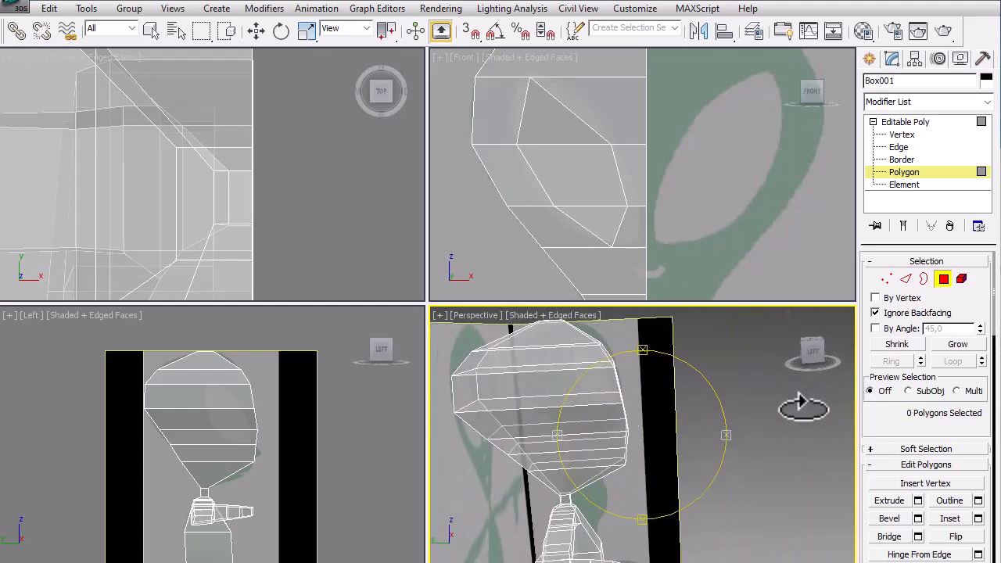
right_click(286, 183)
scroll(287, 184, down, 2)
scroll(287, 184, down, 2)
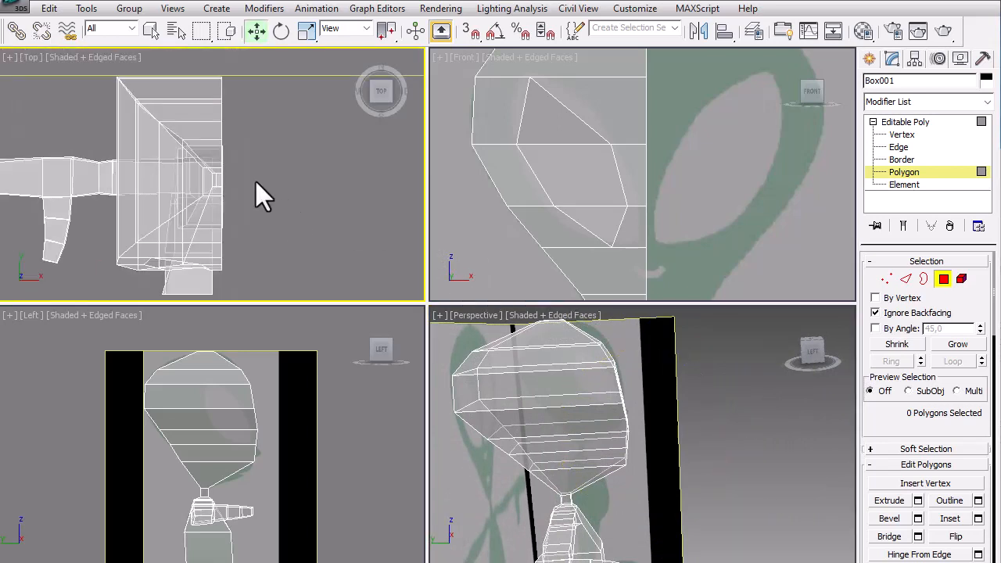
scroll(288, 219, down, 3)
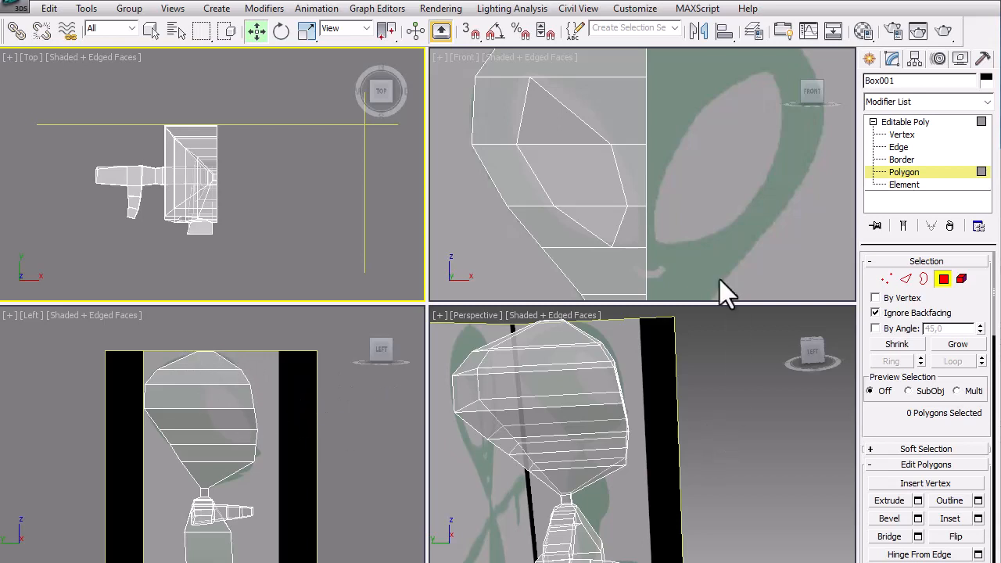
middle_drag(712, 213, 751, 227)
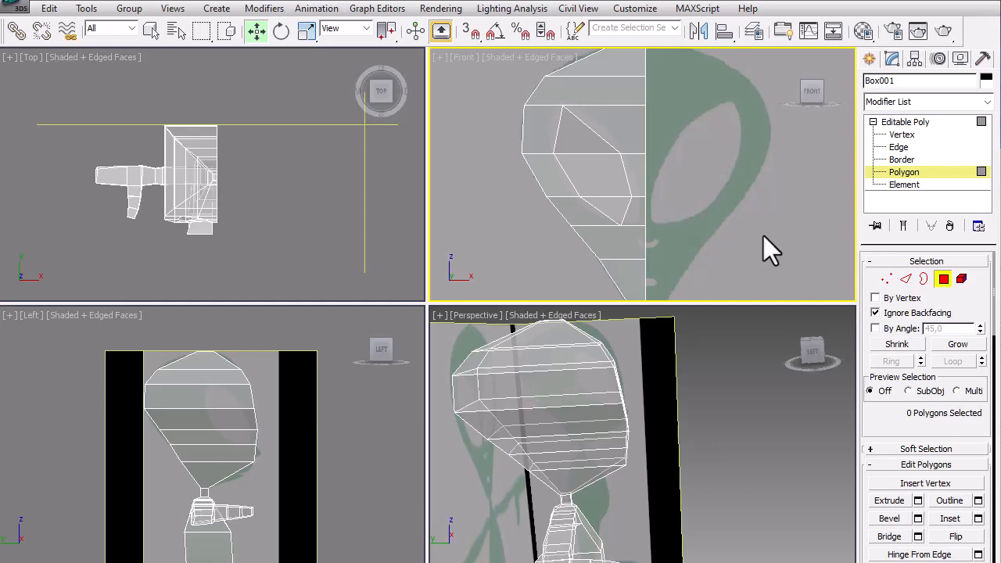
scroll(742, 232, down, 2)
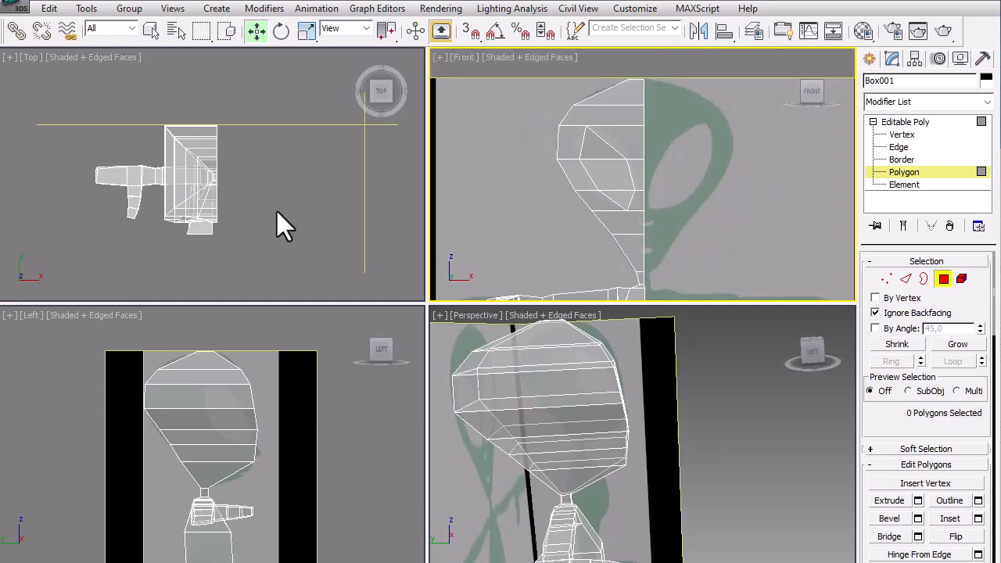
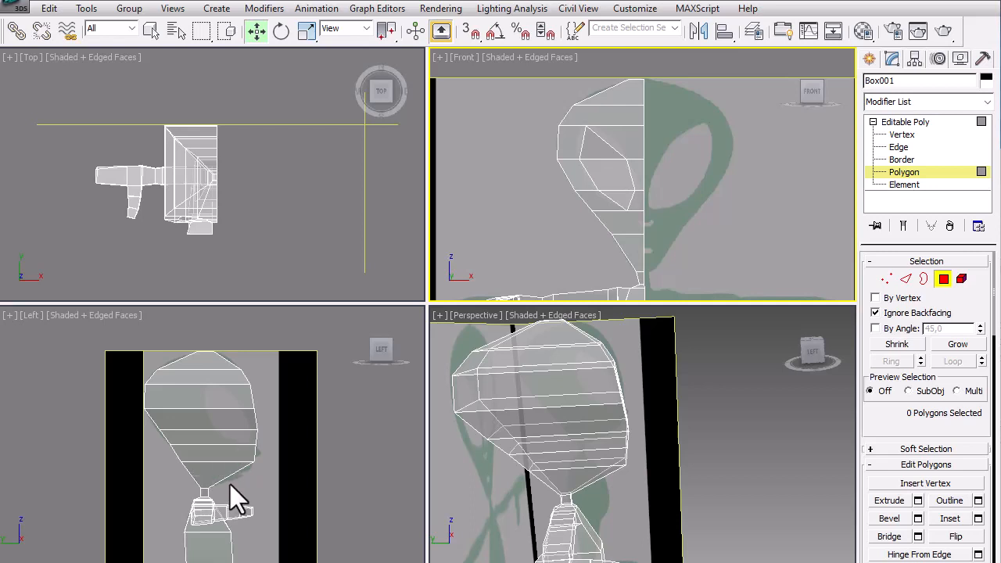
Step: Move the two vertices just below the widest point of the back of the head slightly backward in the Left viewport
click(331, 449)
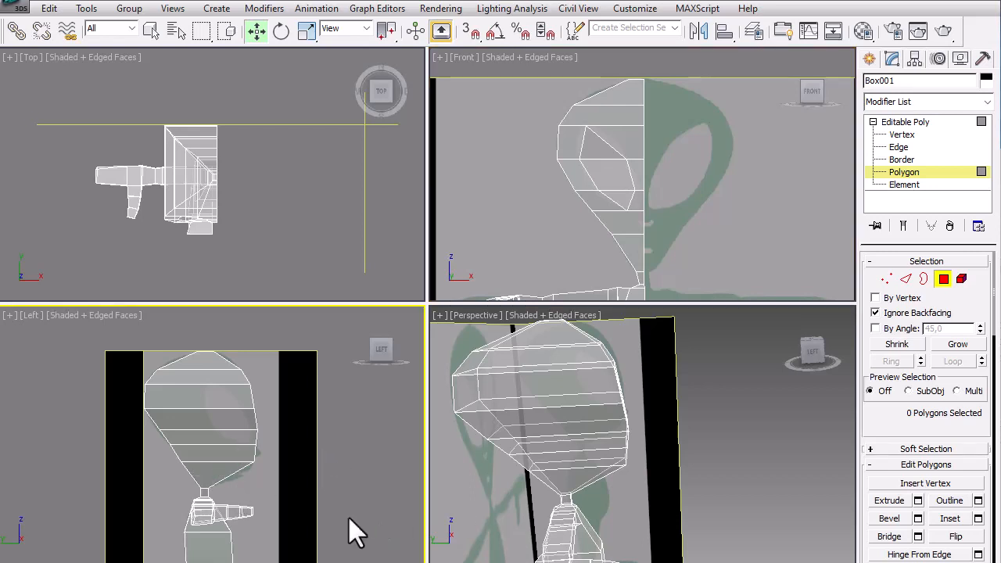
scroll(192, 456, up, 3)
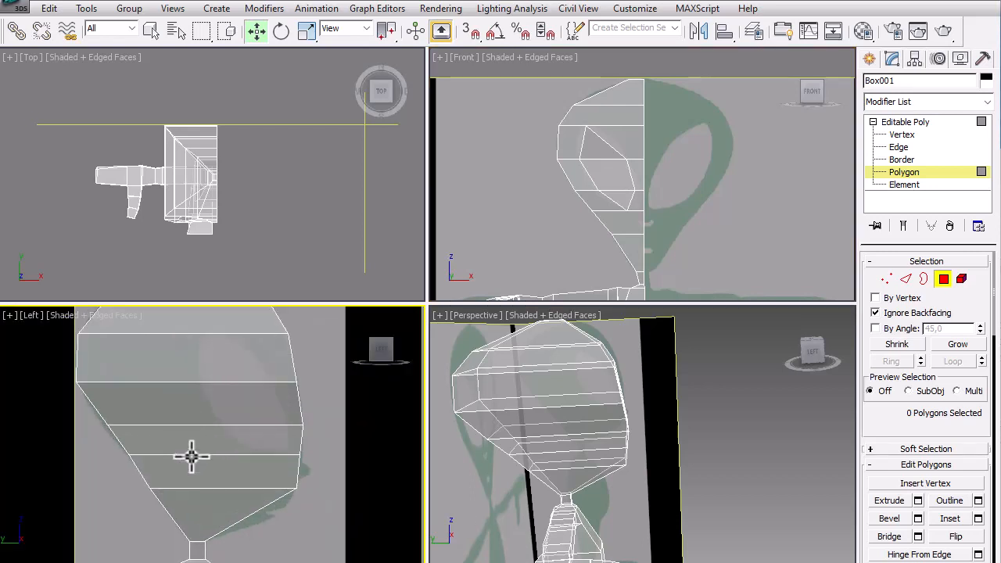
click(902, 135)
mouse_move(83, 419)
mouse_down()
mouse_move(132, 435)
mouse_move(141, 426)
mouse_up()
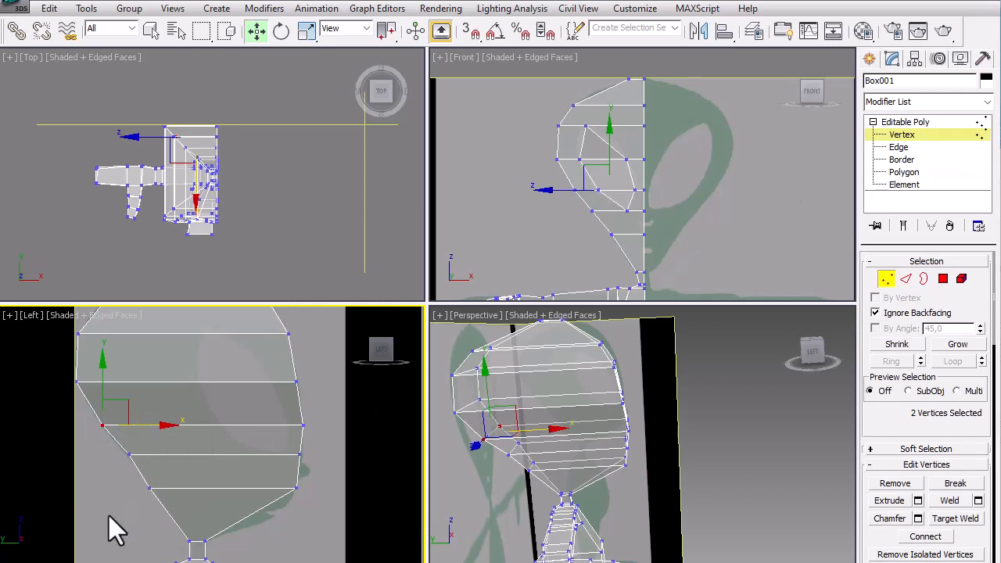
click(108, 514)
drag(123, 480, 162, 499)
click(93, 494)
middle_drag(228, 439, 216, 494)
scroll(215, 489, down, 4)
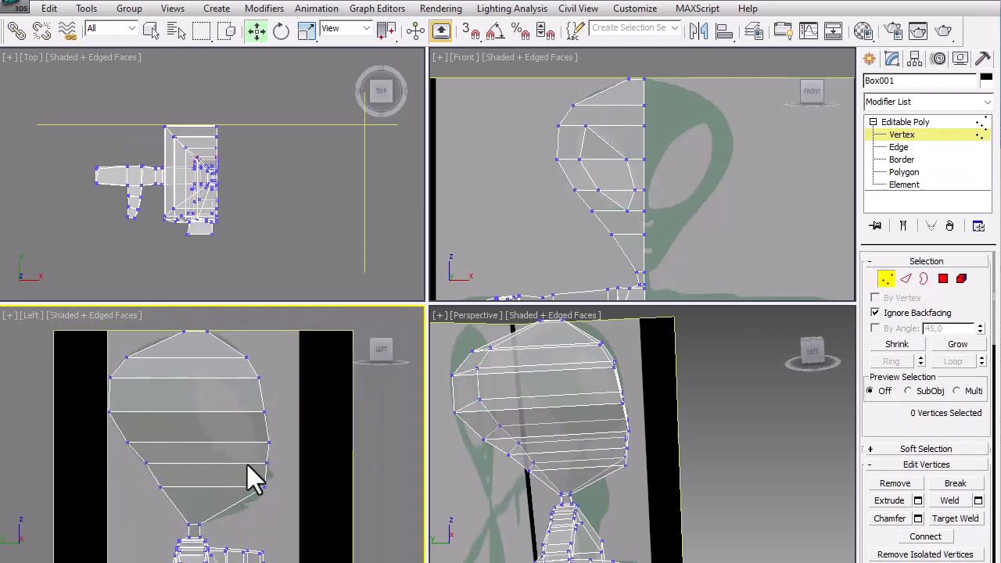
Step: Select all seven outer side polygons of the head, from the crown down to the neck, at Polygon level in the Left viewport
click(886, 279)
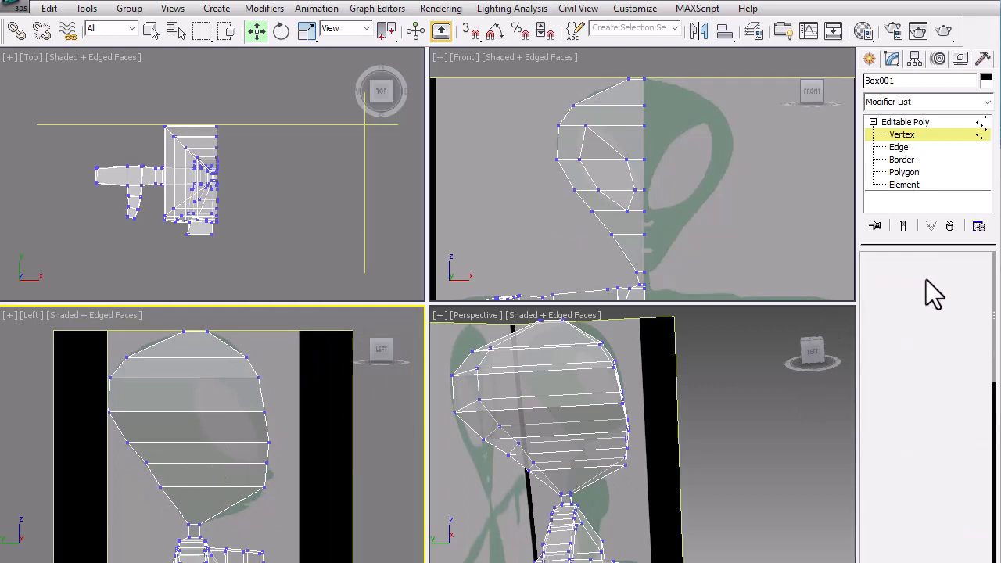
click(944, 279)
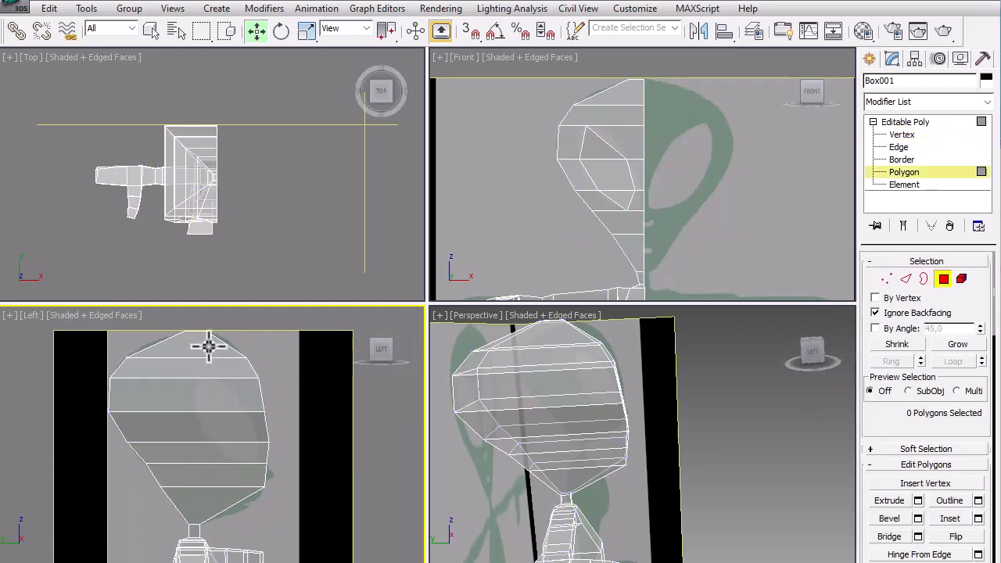
click(210, 344)
ctrl+click(209, 378)
ctrl+click(207, 409)
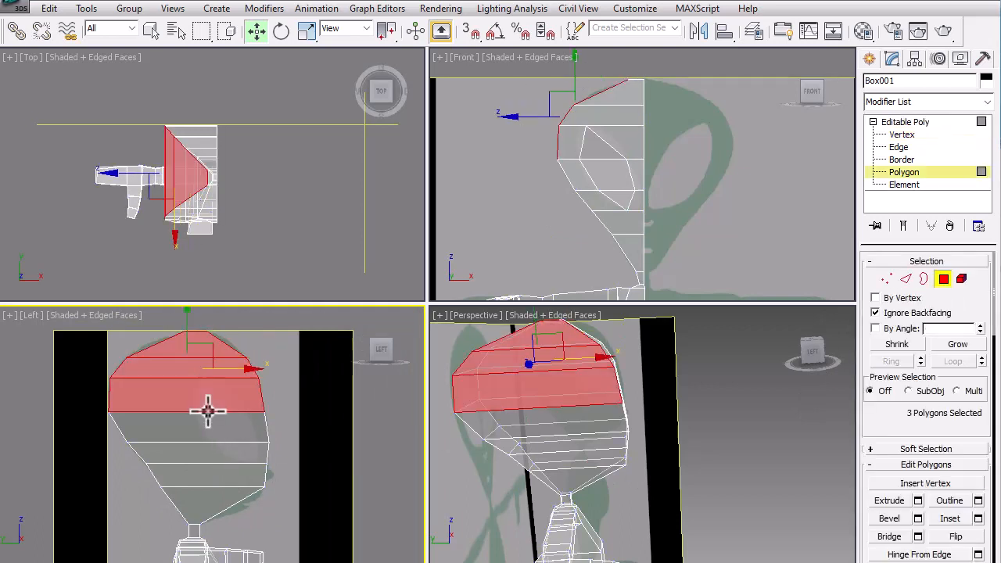
ctrl+click(212, 429)
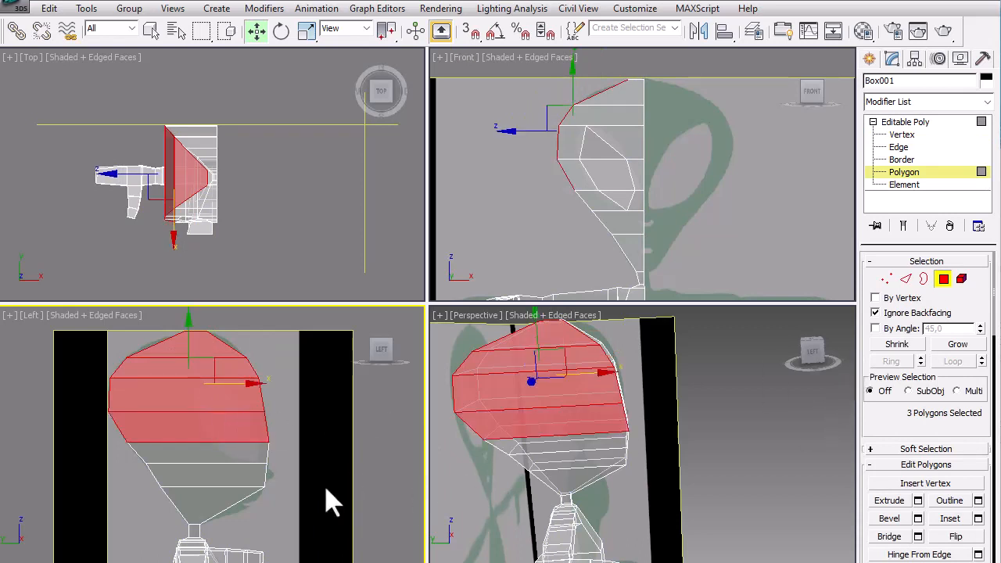
ctrl+click(233, 463)
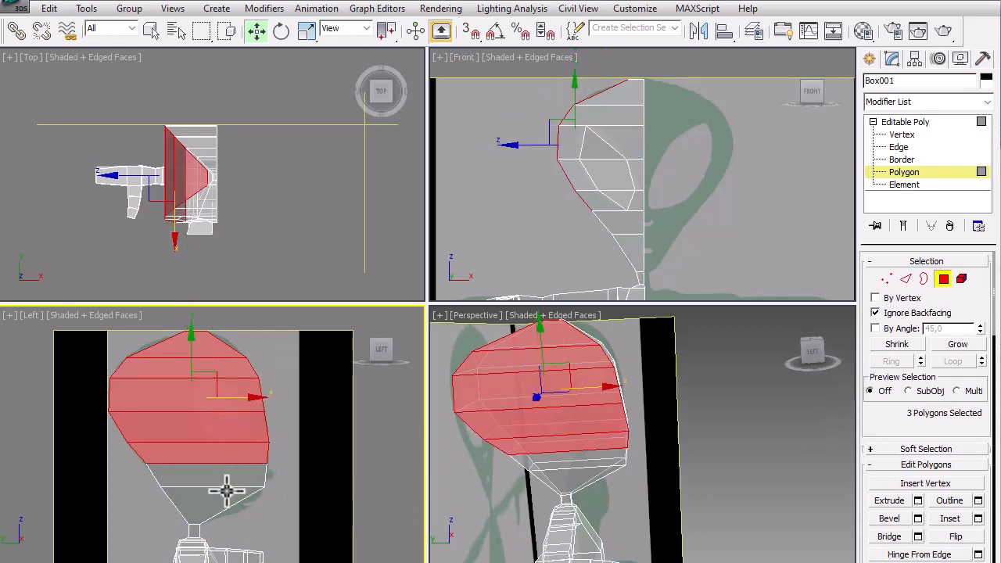
ctrl+click(213, 483)
ctrl+click(198, 506)
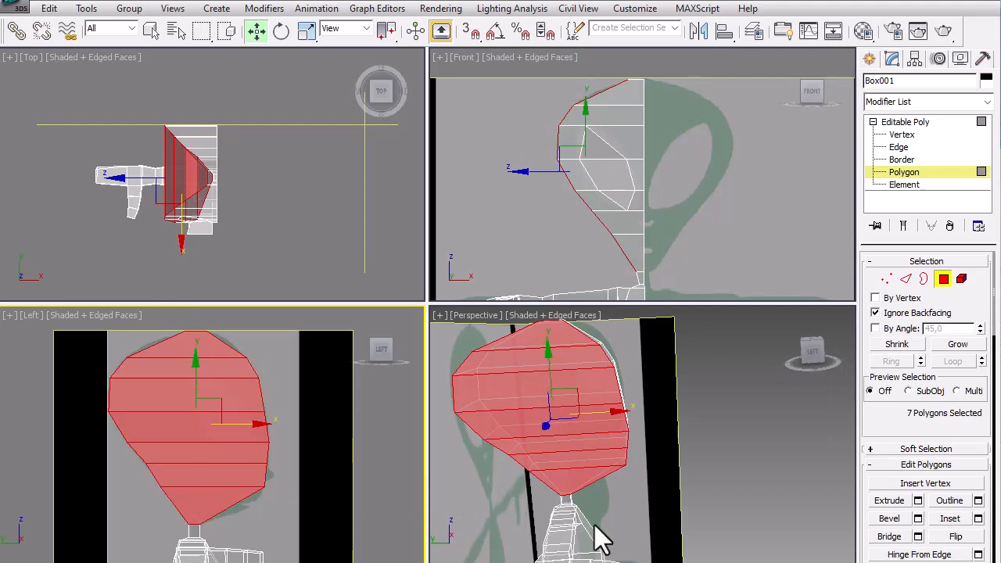
Step: Cut a vertical line through the middle of the selected side polygons, from the head's top edge down to the neck, in the Left viewport
alt+middle_drag(640, 454, 666, 466)
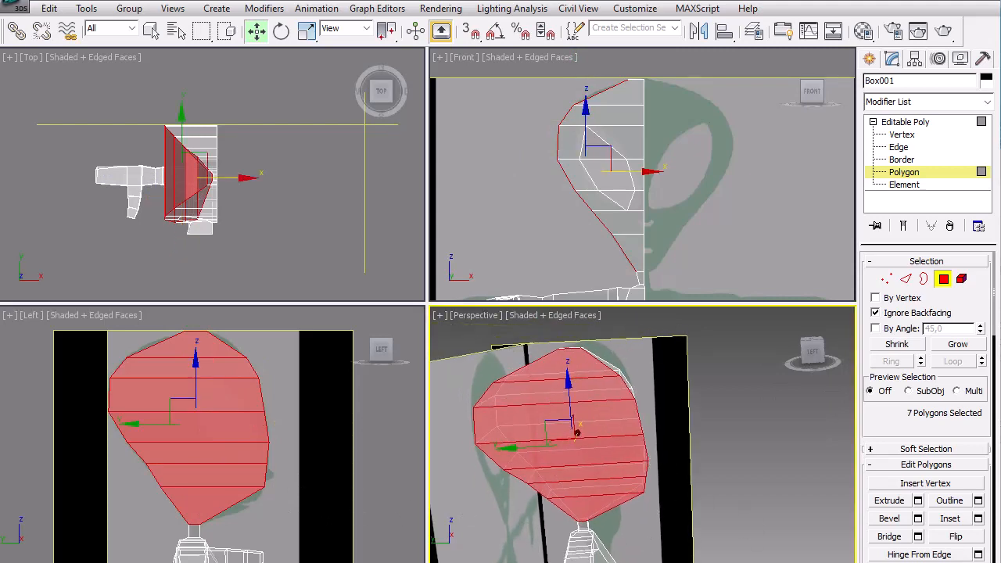
alt+middle_drag(712, 436, 708, 458)
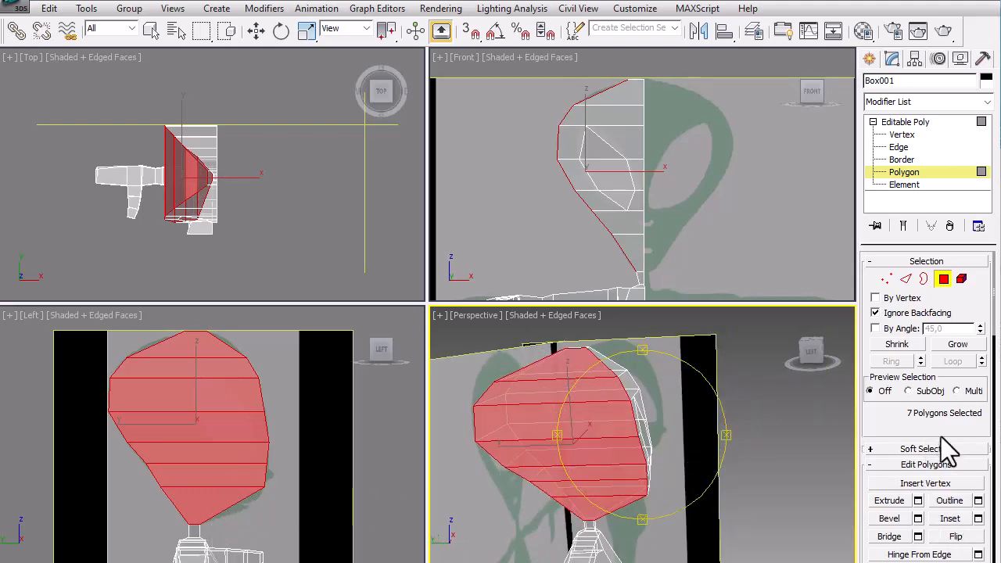
drag(945, 413, 956, 317)
scroll(963, 487, down, 1)
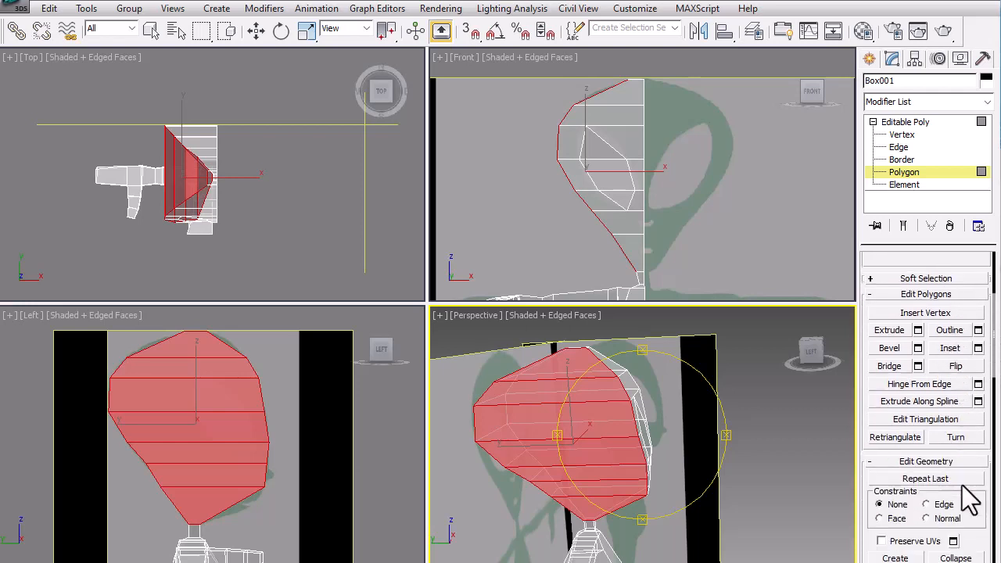
scroll(966, 516, down, 8)
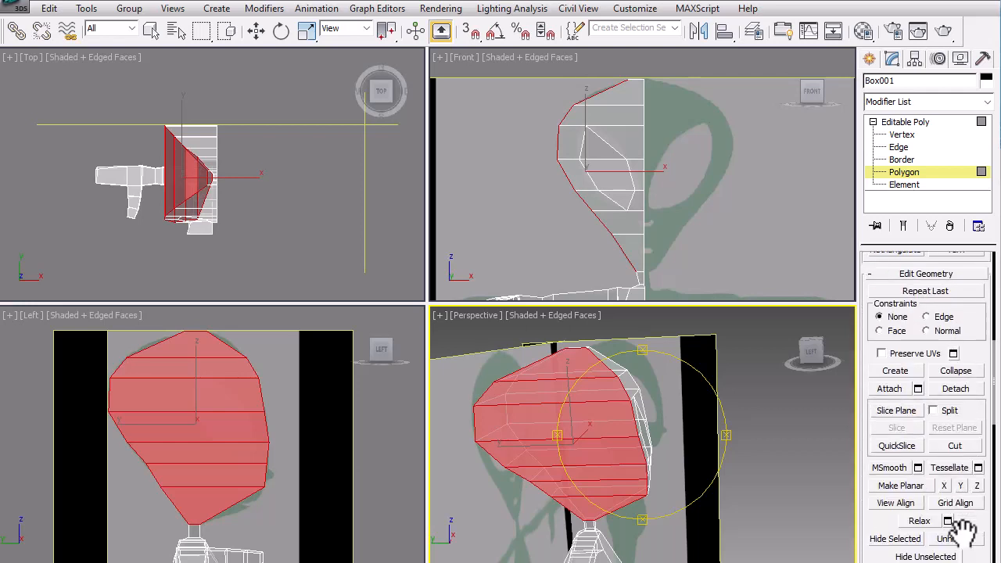
scroll(964, 531, down, 2)
scroll(964, 532, down, 3)
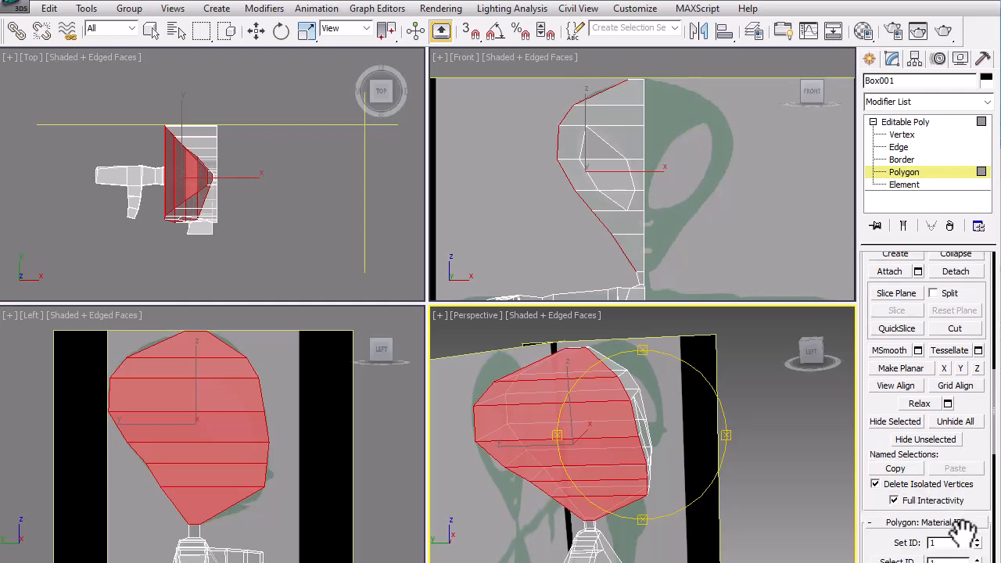
click(967, 330)
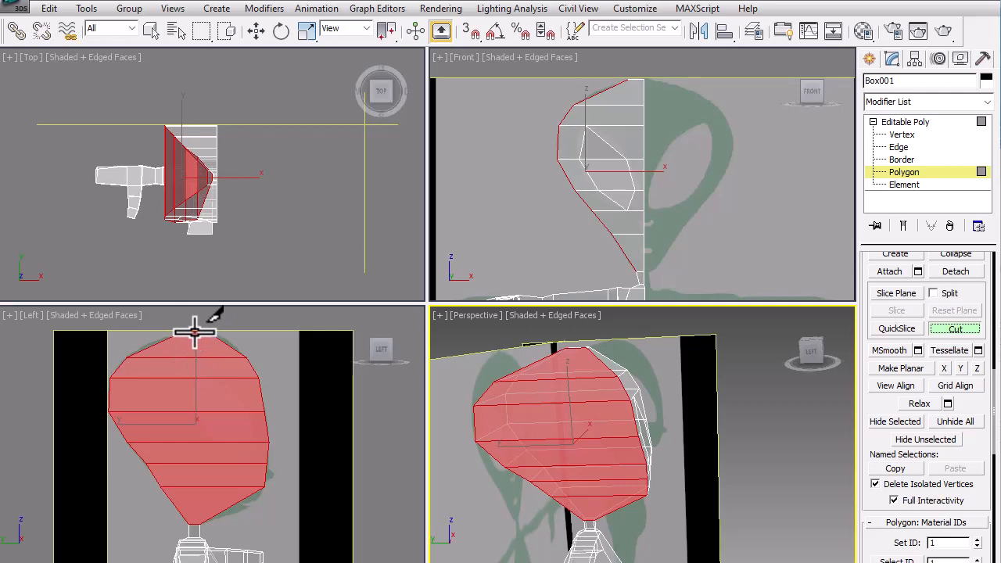
click(195, 332)
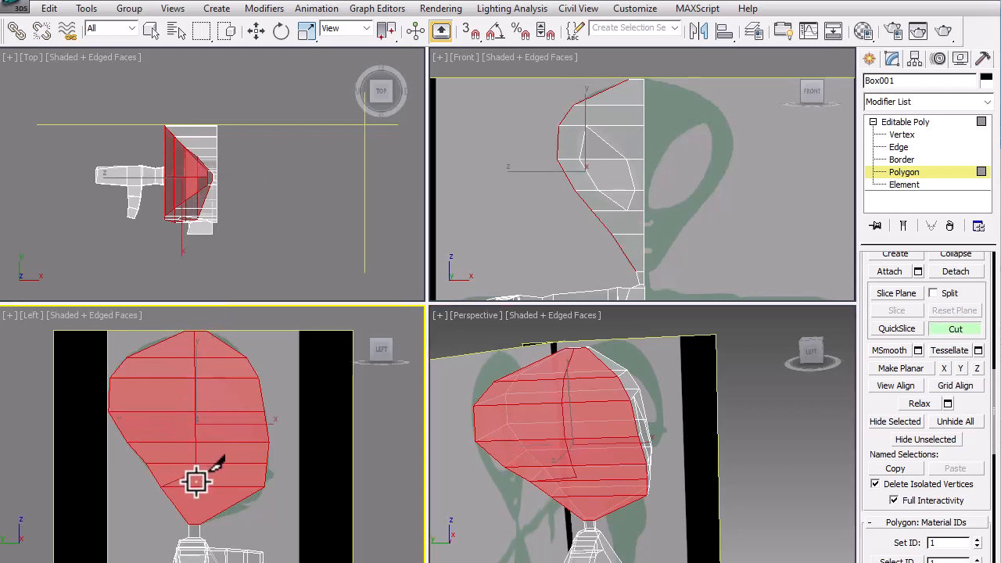
scroll(195, 510, up, 3)
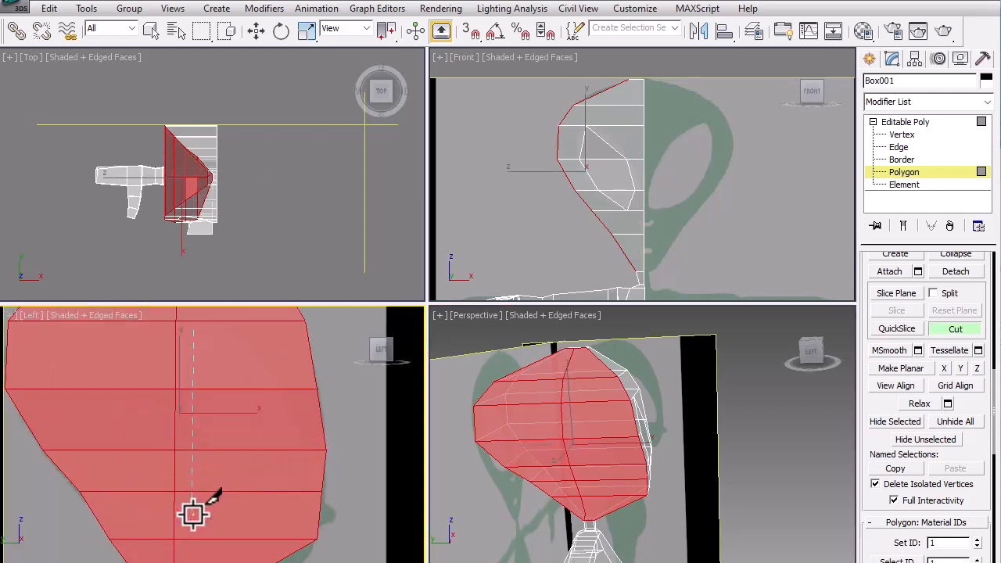
middle_drag(194, 509, 237, 339)
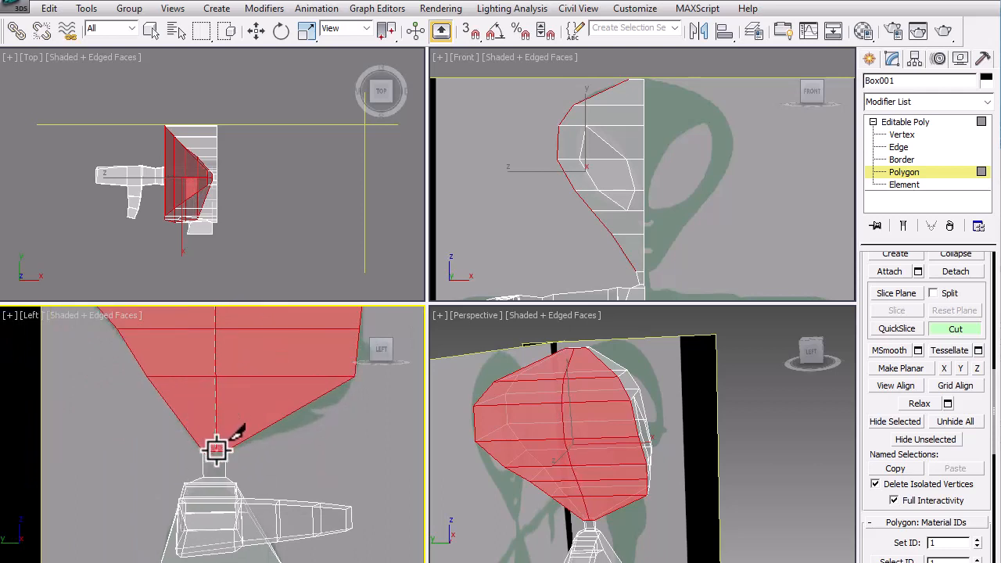
click(217, 449)
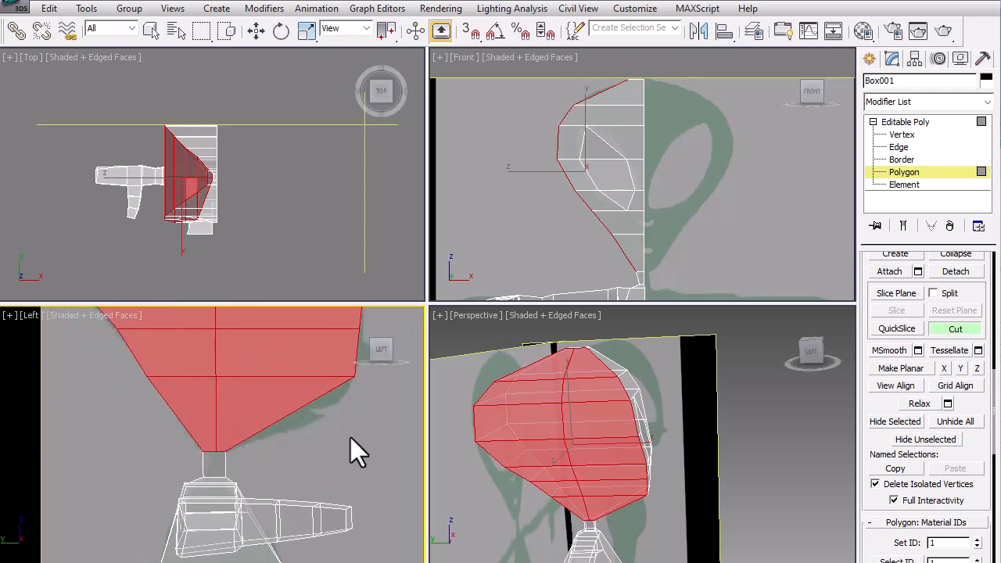
key(w)
Step: Clear the selection at Edge level and examine the new vertical cut along the side of the head
click(919, 146)
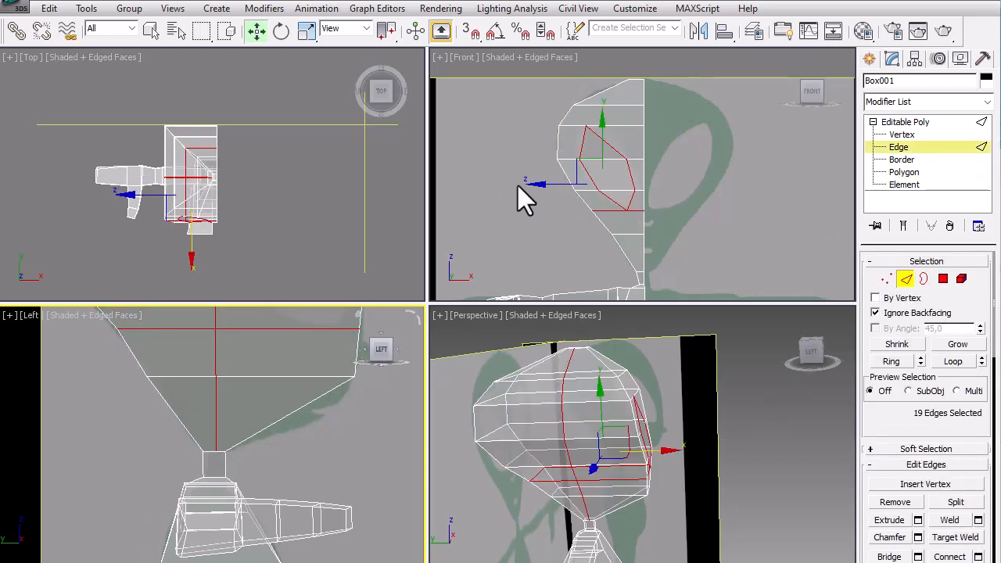
click(504, 190)
scroll(276, 347, up, 5)
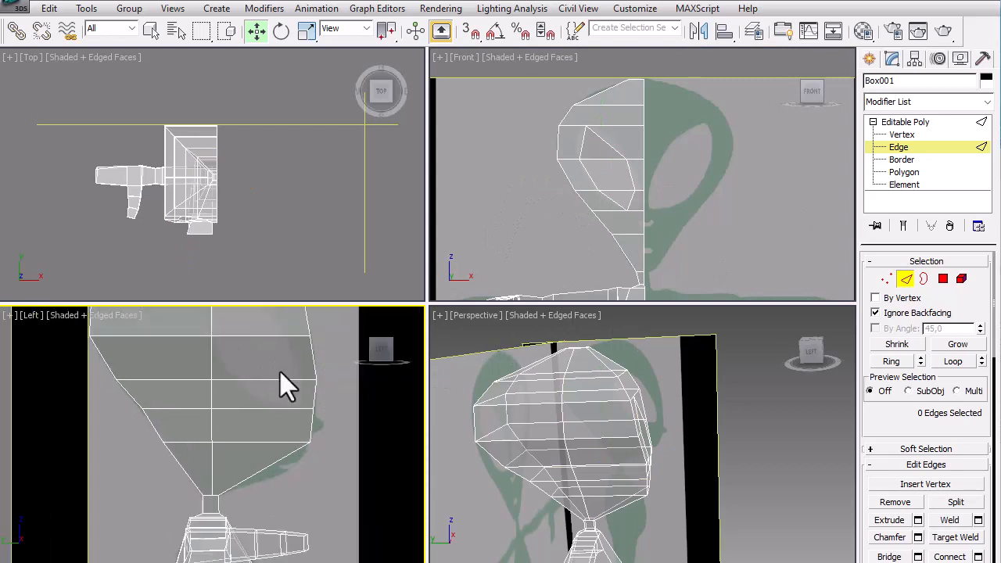
click(569, 428)
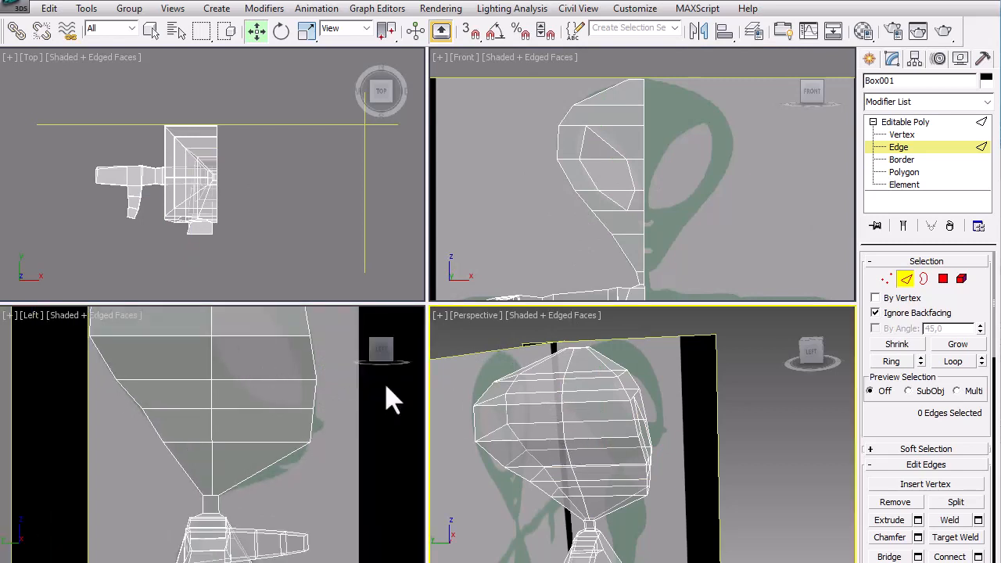
middle_drag(308, 411, 312, 451)
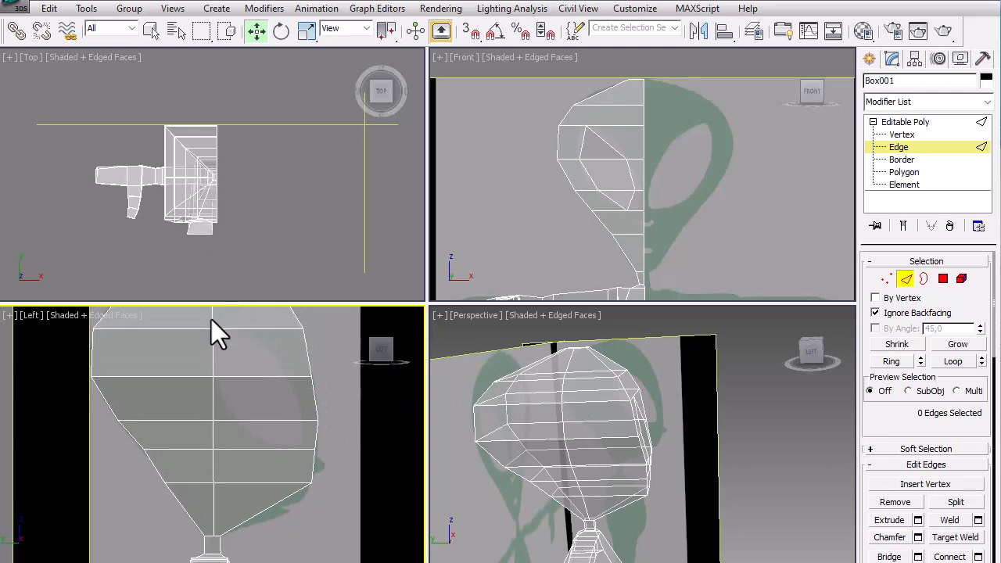
middle_drag(198, 347, 216, 417)
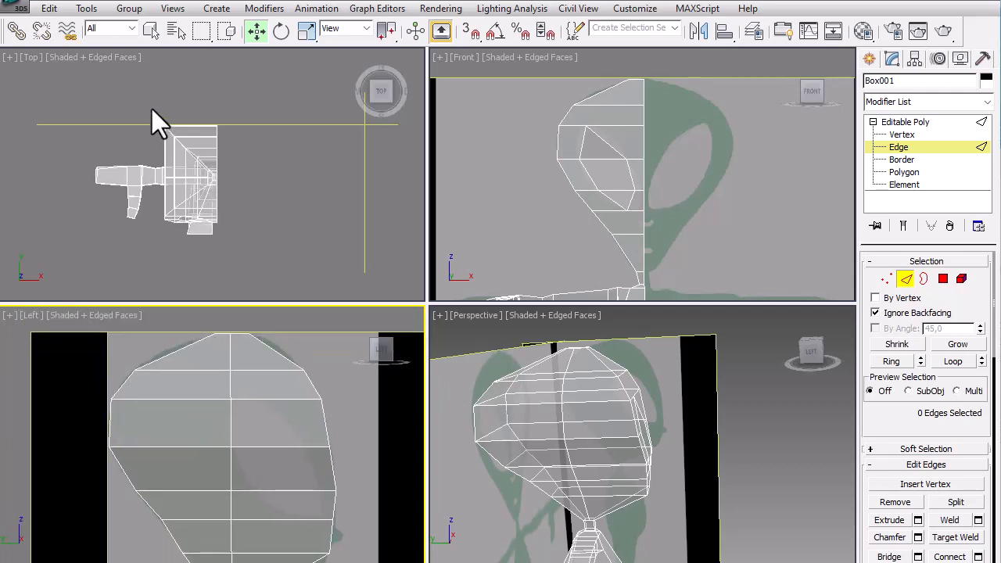
drag(151, 107, 180, 143)
click(155, 78)
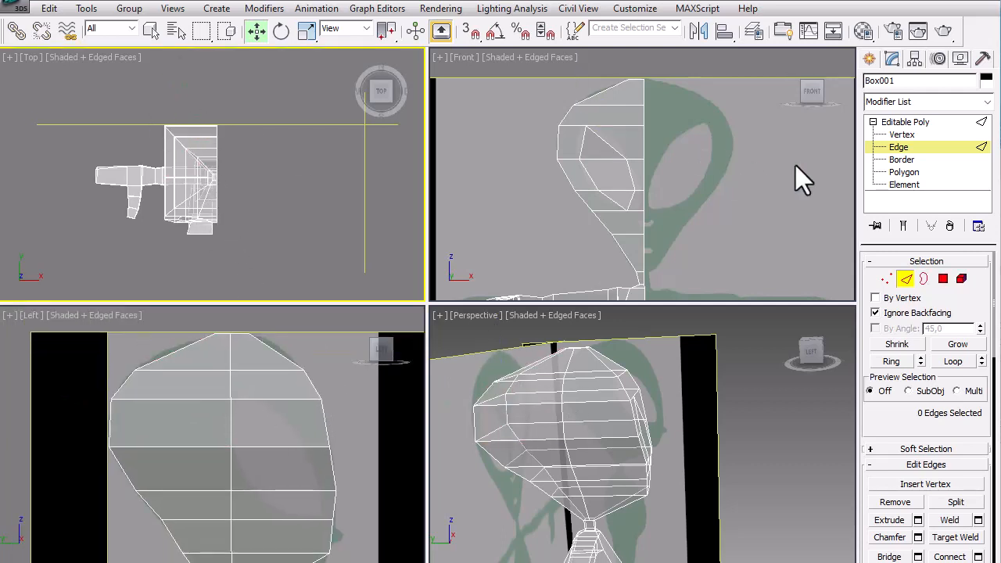
Step: Move the outer front vertex of the first row below the crown backward toward the vertical cut at Vertex level in the Left viewport
key(1)
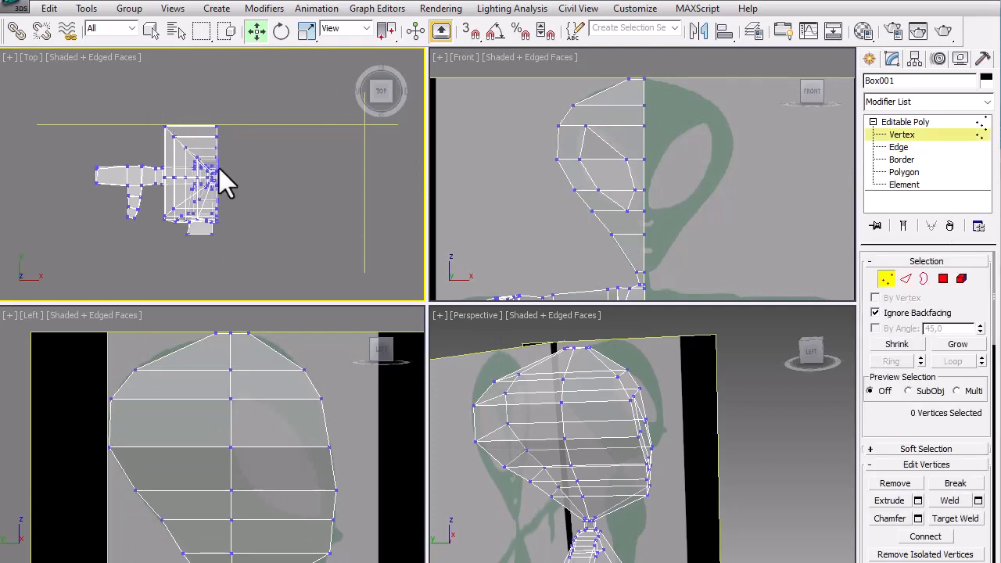
middle_drag(250, 398, 249, 382)
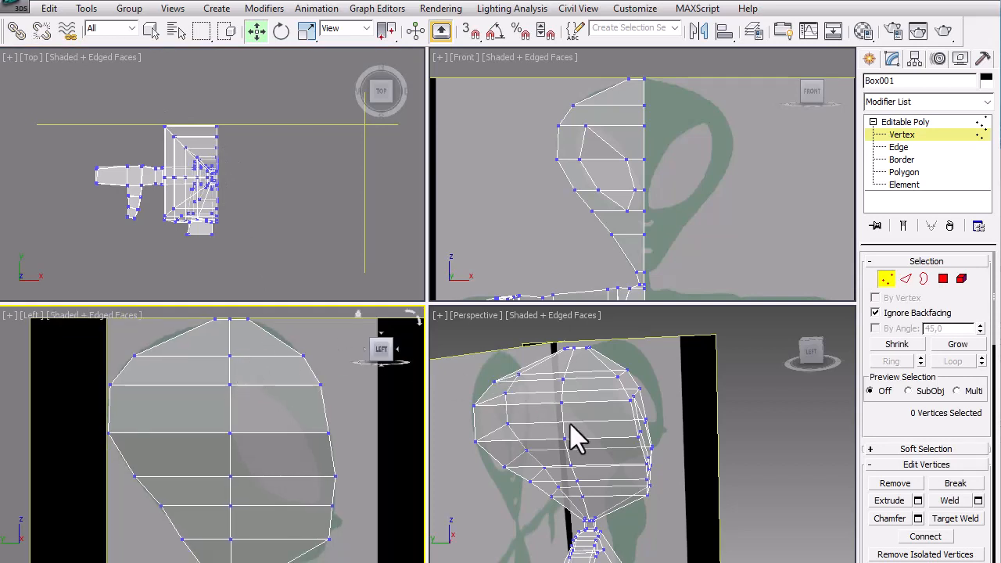
middle_drag(576, 436, 604, 439)
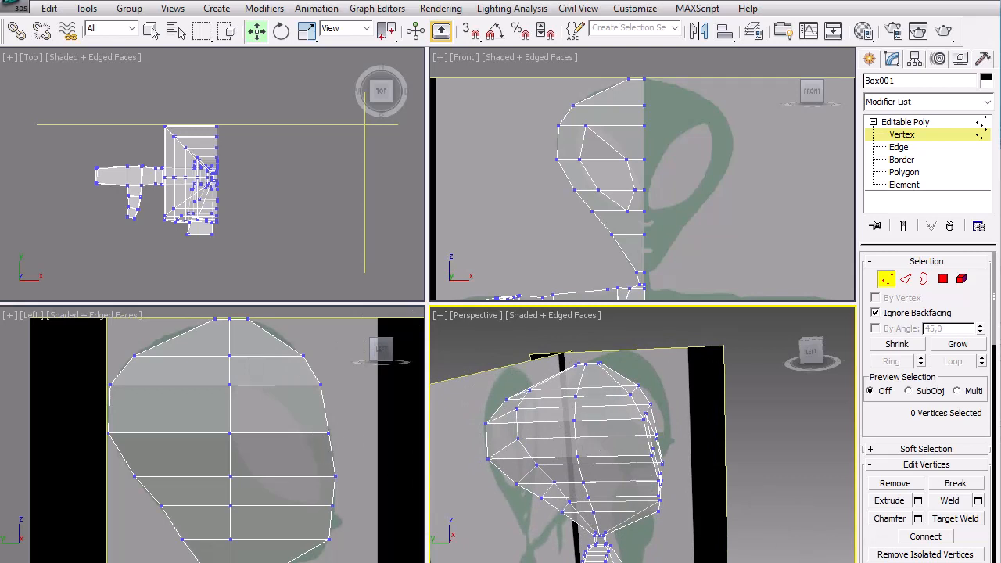
key(alt+w)
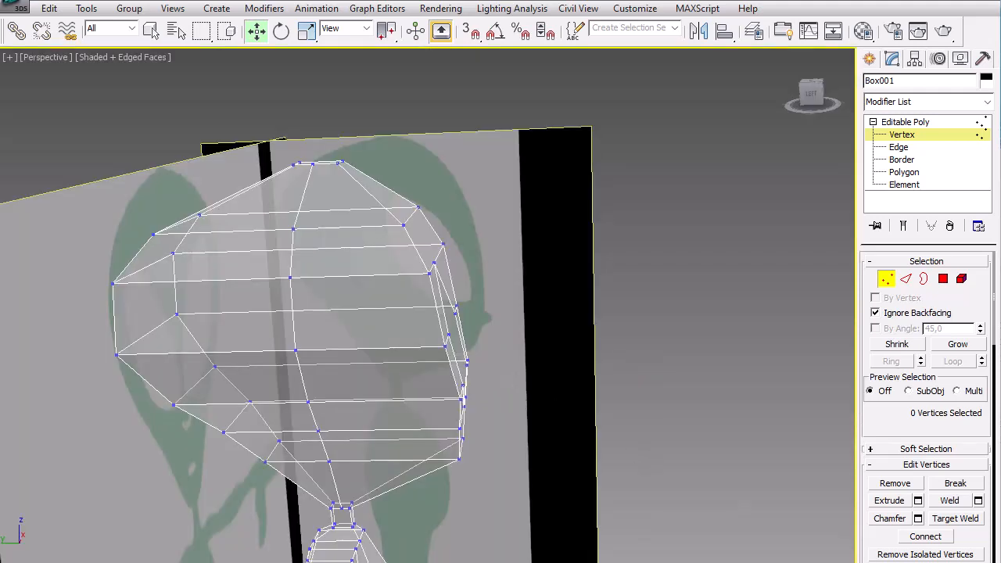
key(ctrl+r)
drag(597, 306, 570, 313)
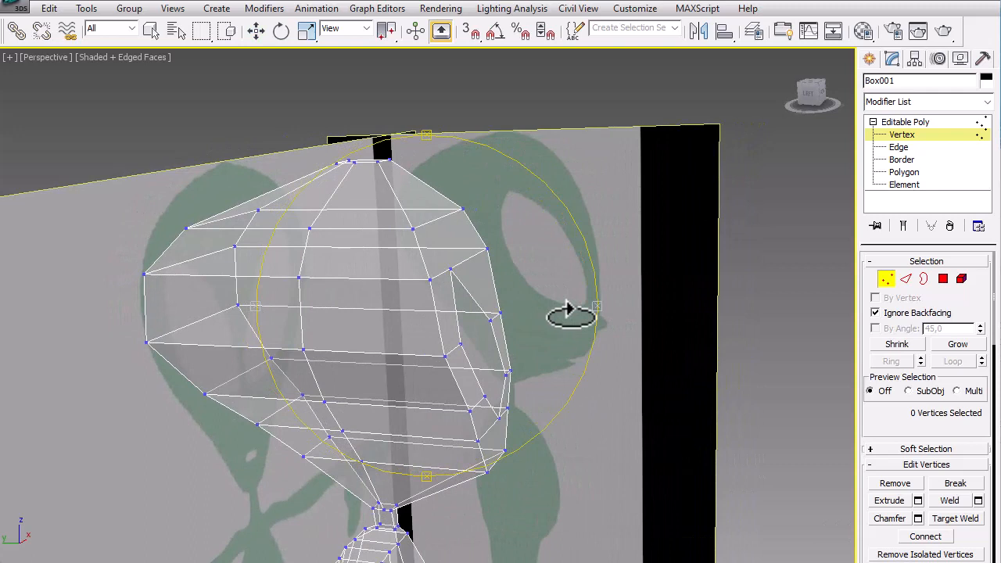
right_click(401, 233)
click(419, 237)
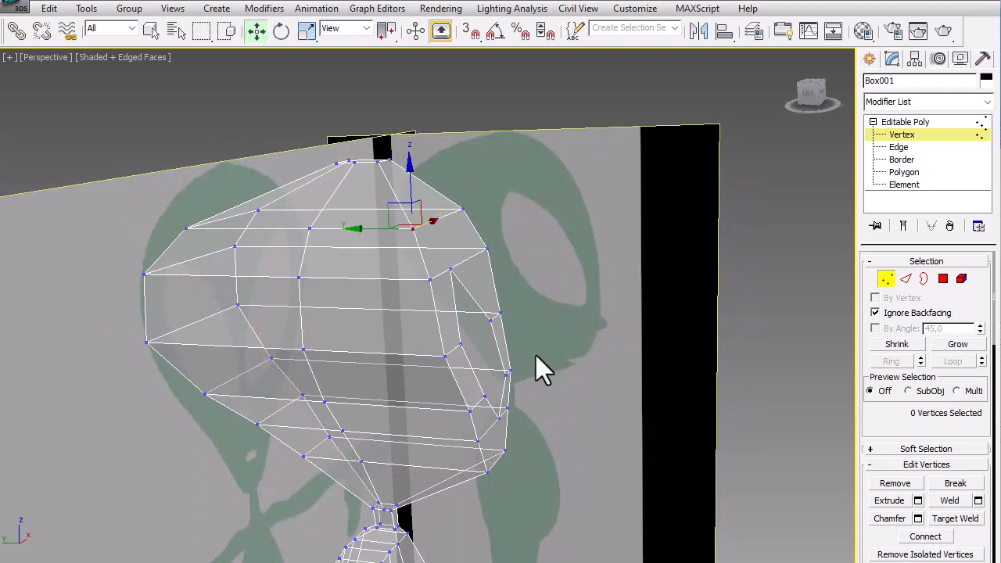
key(alt+w)
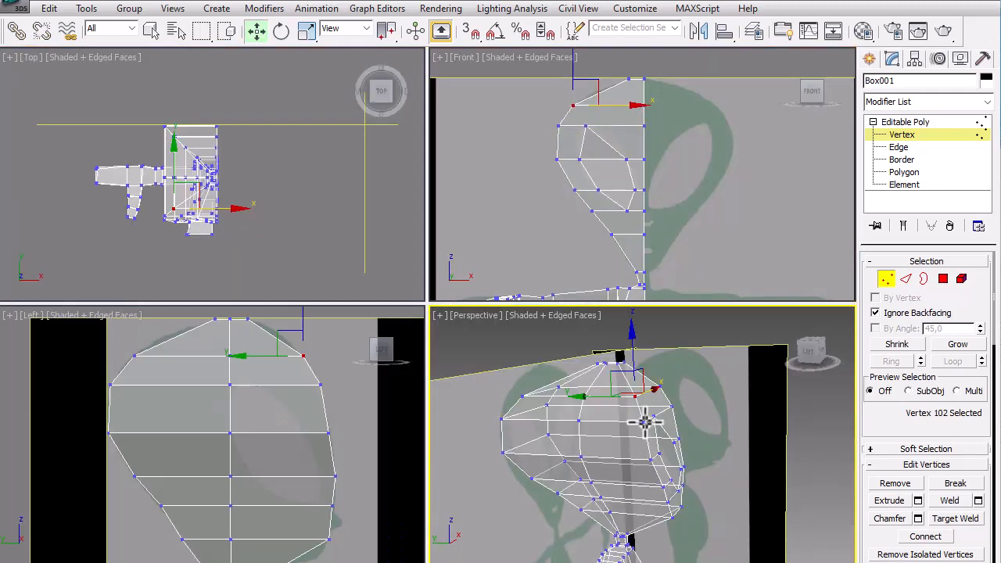
right_click(319, 367)
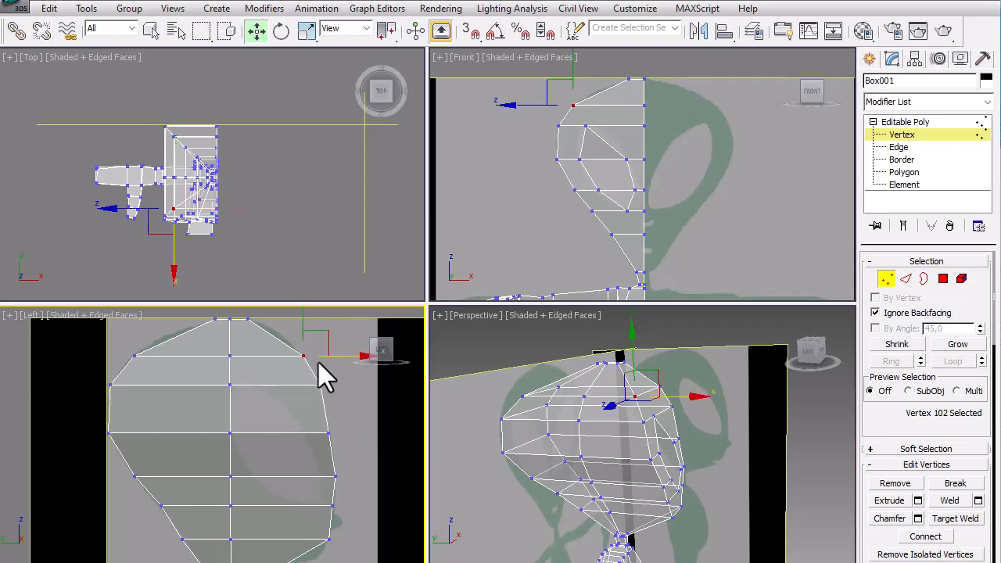
drag(335, 354, 304, 358)
Step: Move the outer front vertex of the second row below the crown slightly backward in the Left viewport
click(637, 419)
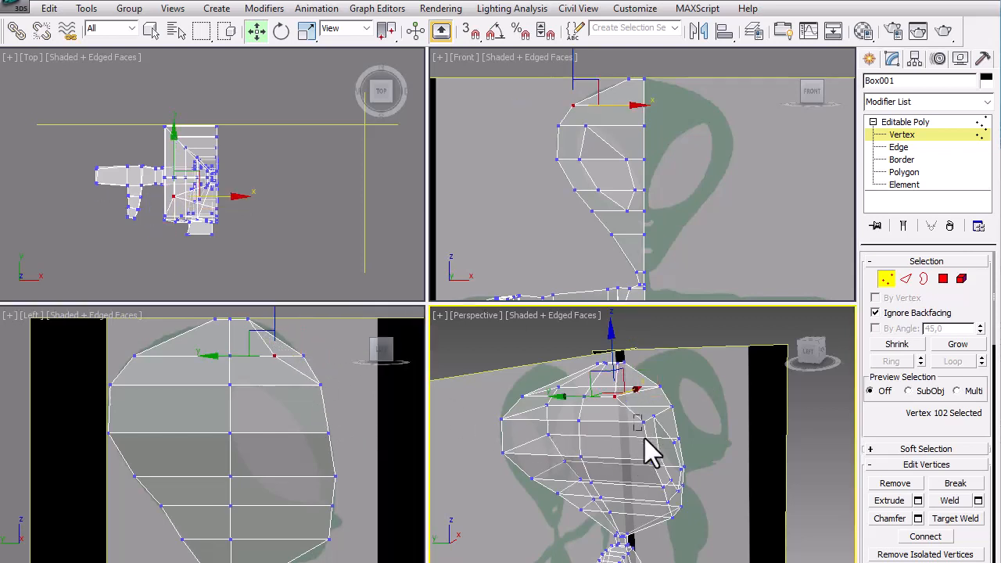
right_click(345, 394)
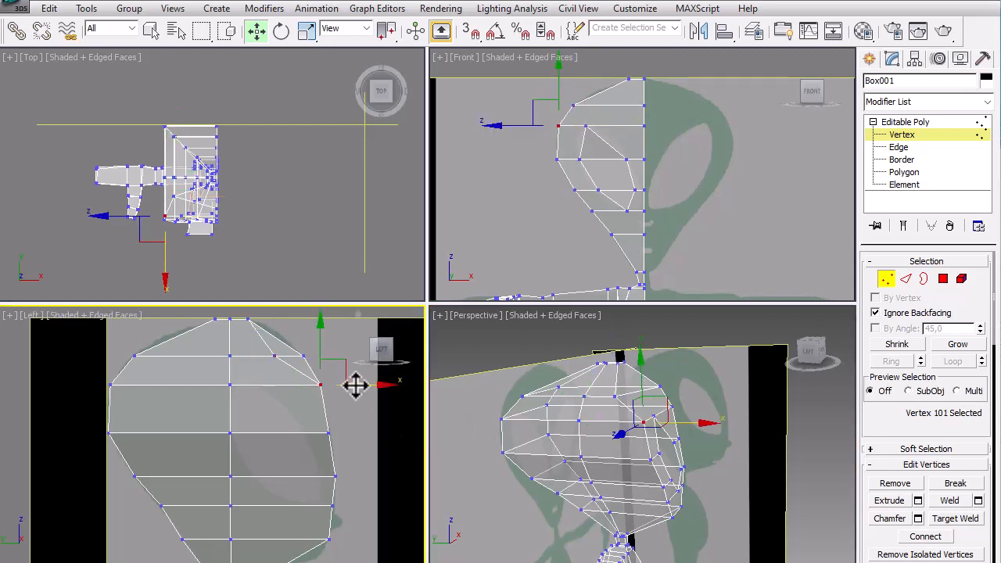
drag(353, 384, 333, 391)
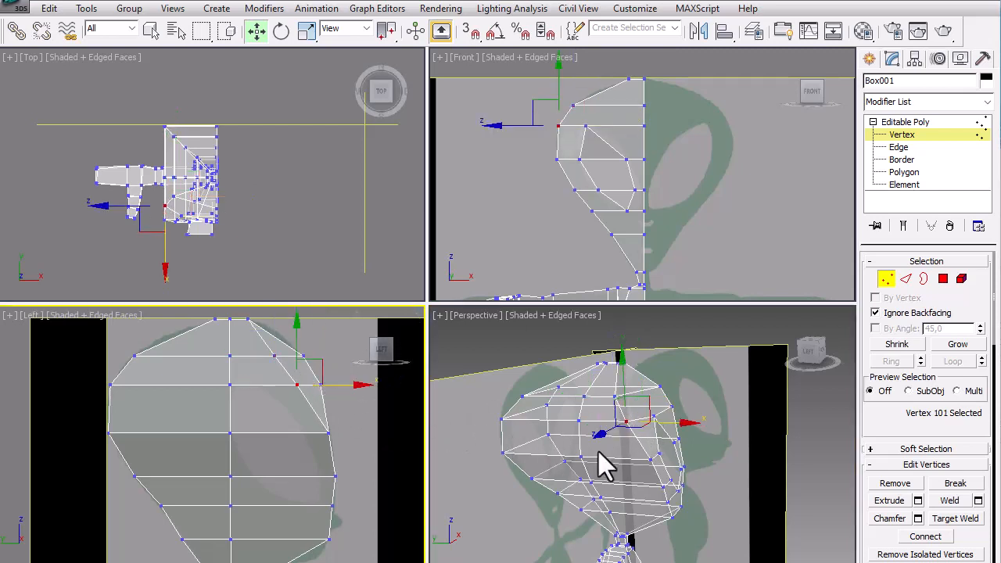
Step: Move the outer front vertex of the third row below the crown slightly backward in the Left viewport
right_click(638, 458)
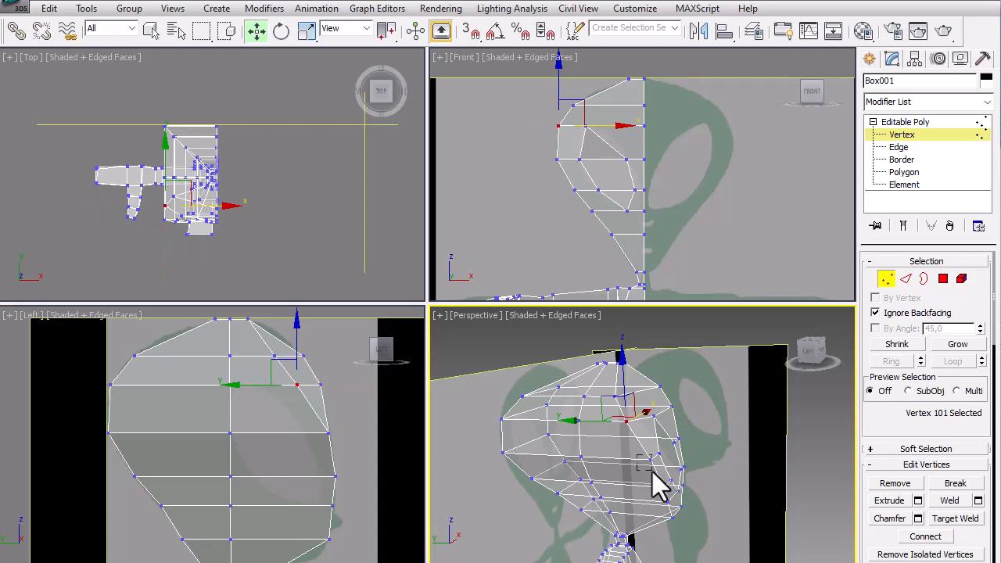
click(655, 471)
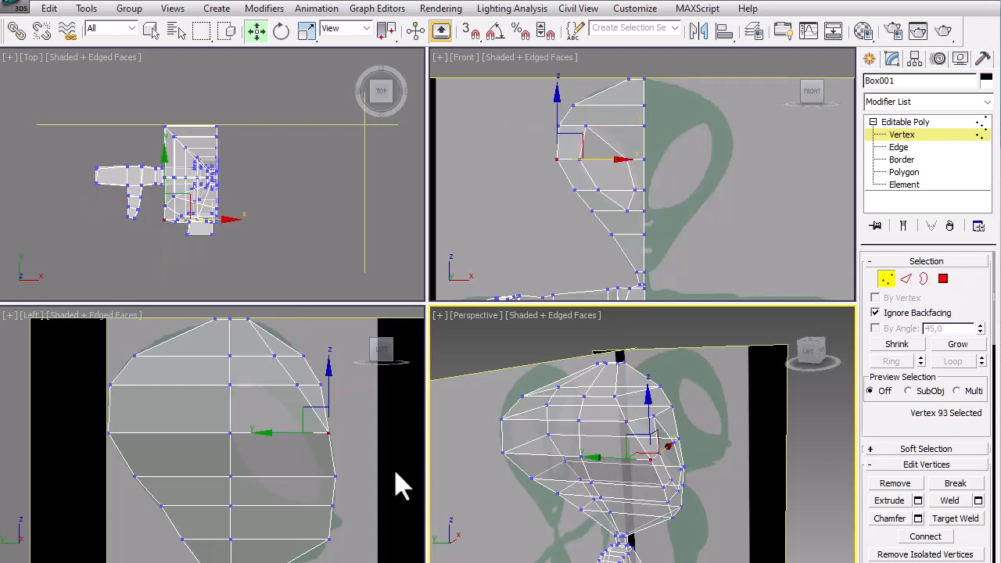
right_click(305, 447)
drag(365, 432, 360, 433)
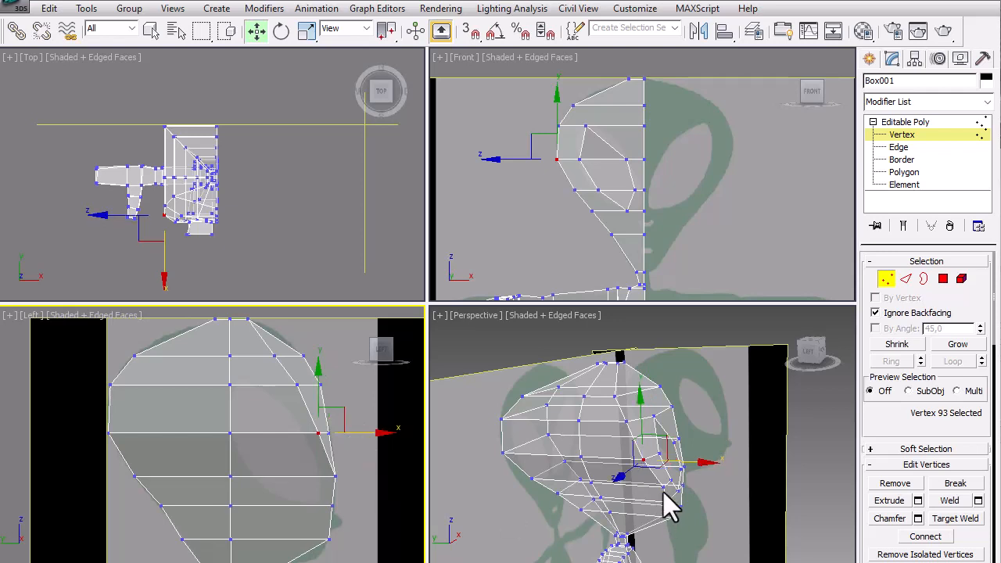
Step: Move the outer front vertex of the fourth row below the crown slightly backward in the Left viewport
middle_drag(689, 504, 666, 467)
scroll(667, 467, up, 2)
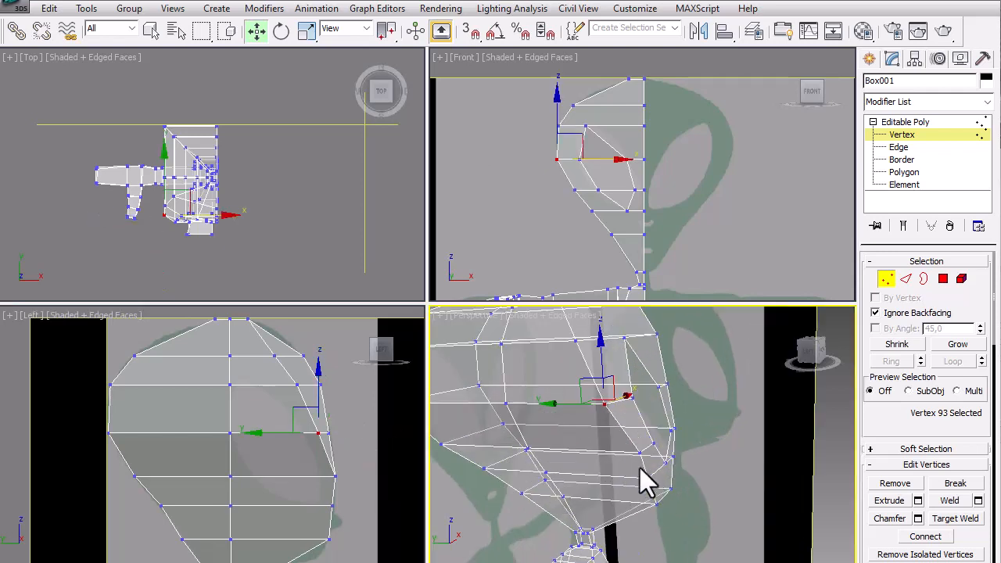
click(641, 453)
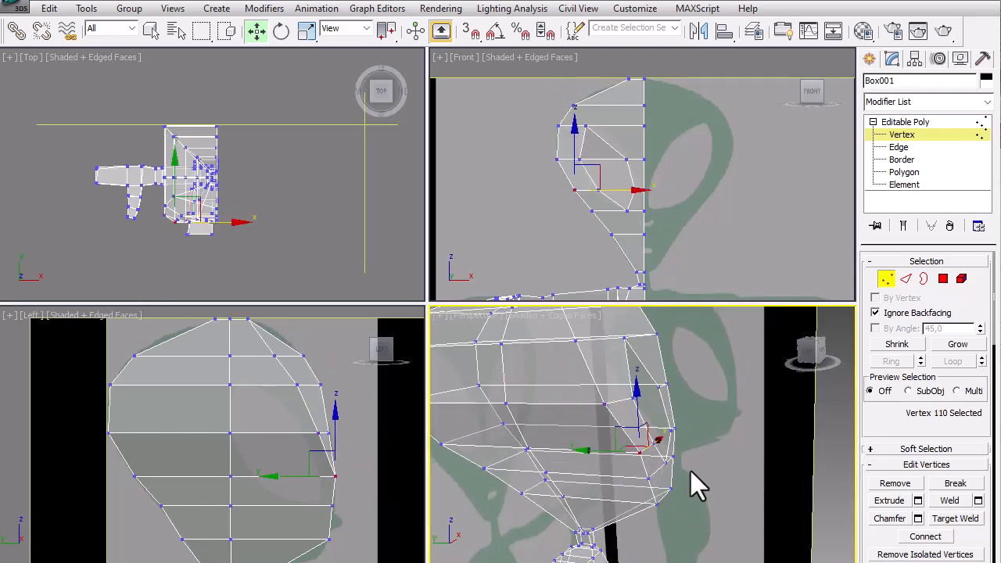
right_click(362, 459)
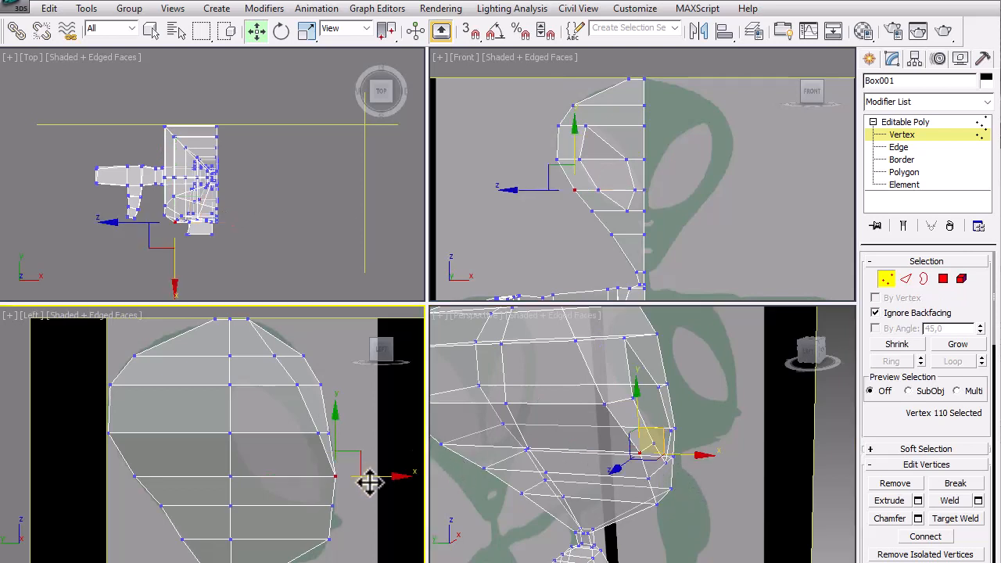
drag(385, 480, 375, 477)
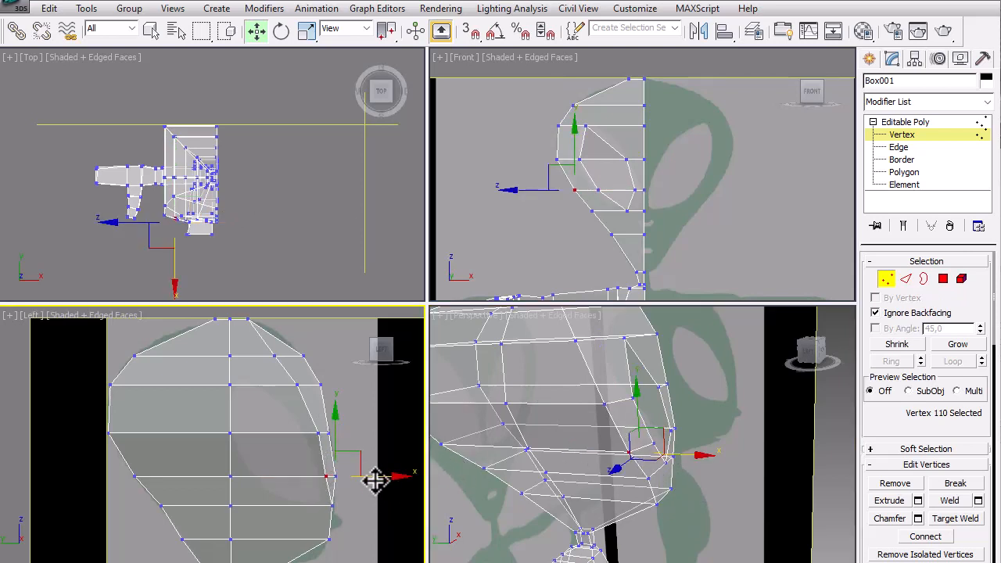
Step: Move the outer front vertex of the fifth row below the crown slightly backward in the Left viewport, then clear the selection
right_click(642, 491)
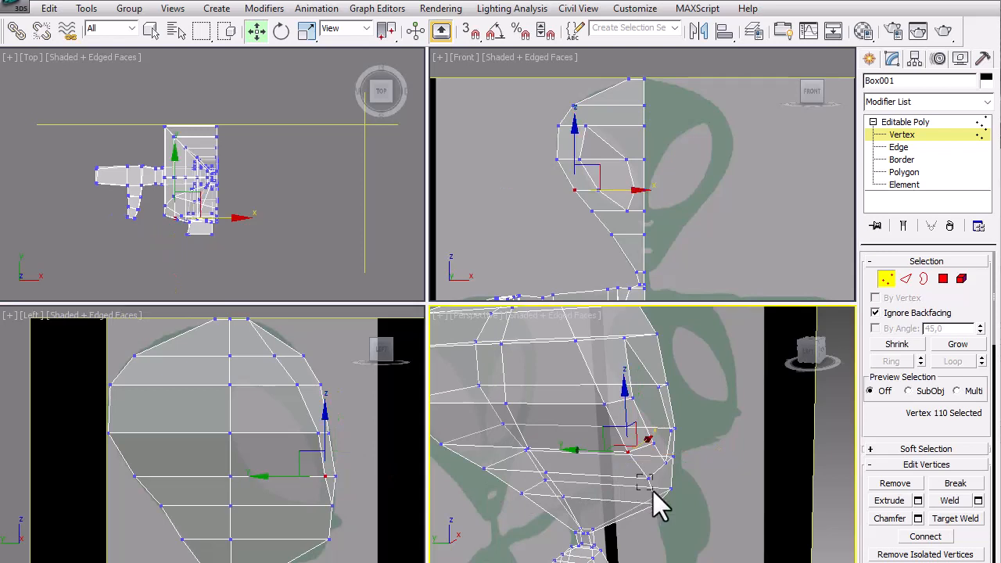
click(653, 491)
right_click(334, 514)
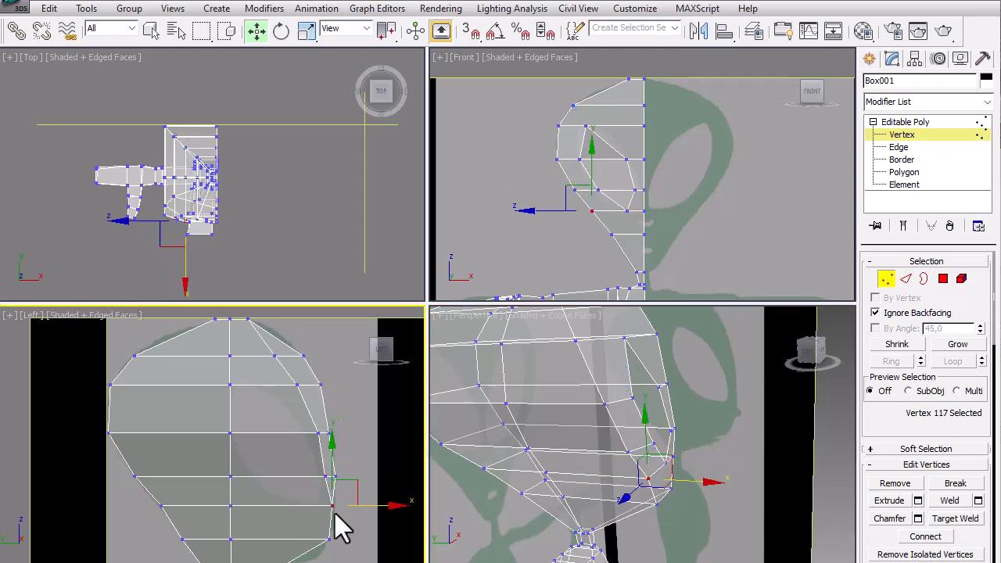
drag(380, 507, 372, 508)
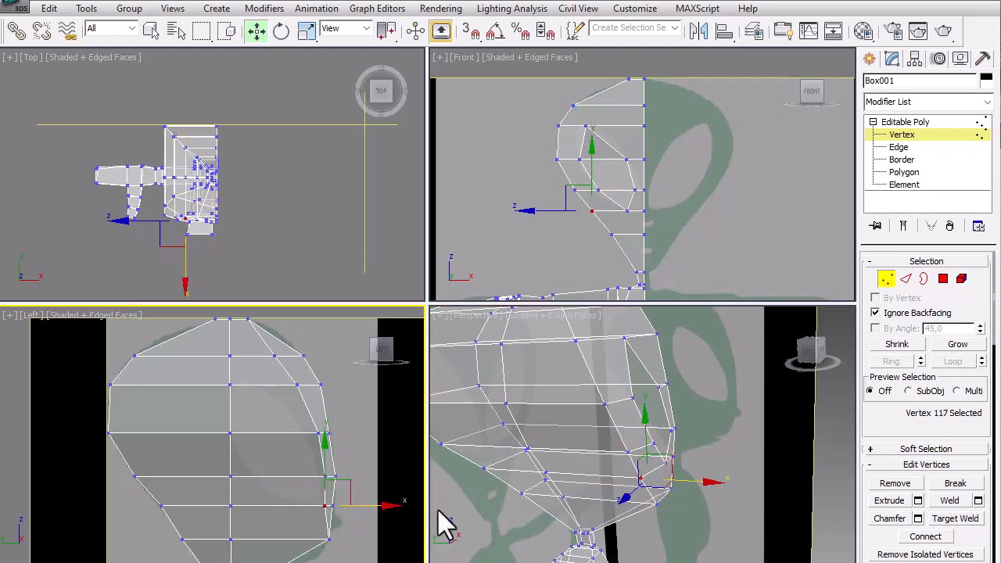
right_click(682, 543)
click(673, 538)
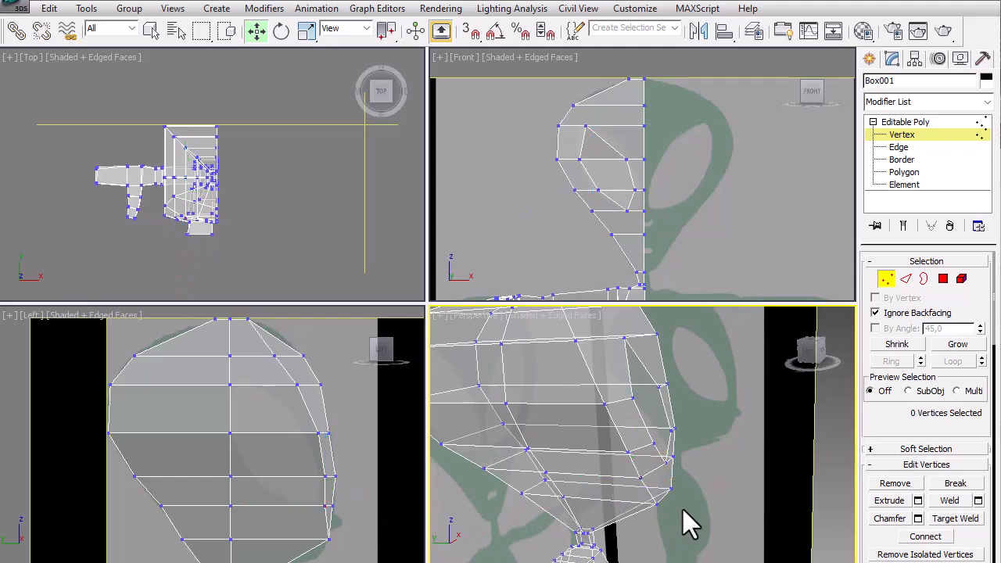
Step: Move the vertical side cut's vertices on the first and second rows below the crown backward in the Left viewport
mouse_move(686, 518)
middle_down()
mouse_move(647, 506)
mouse_move(648, 493)
mouse_move(633, 525)
middle_up()
middle_drag(566, 474, 631, 495)
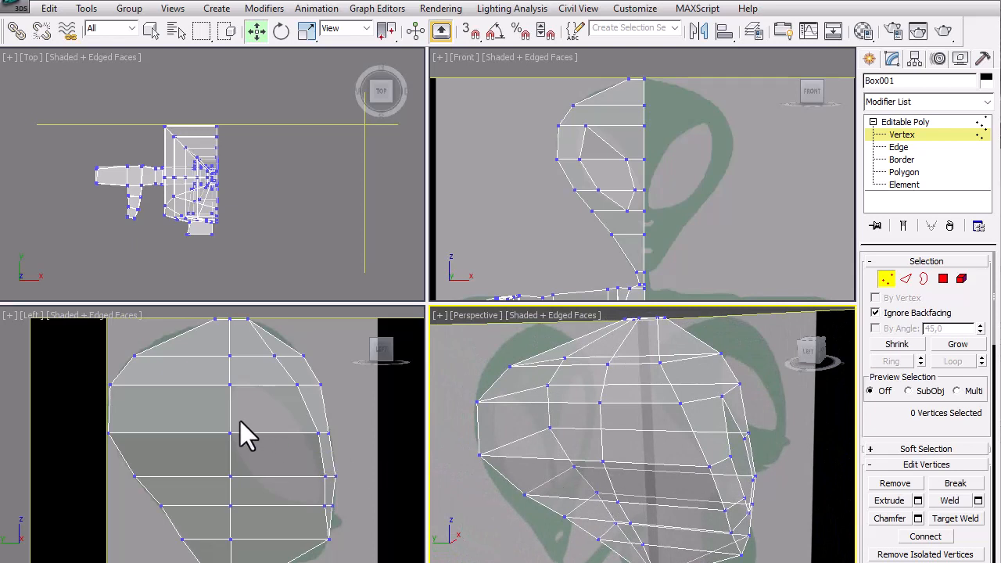
middle_drag(241, 419, 257, 400)
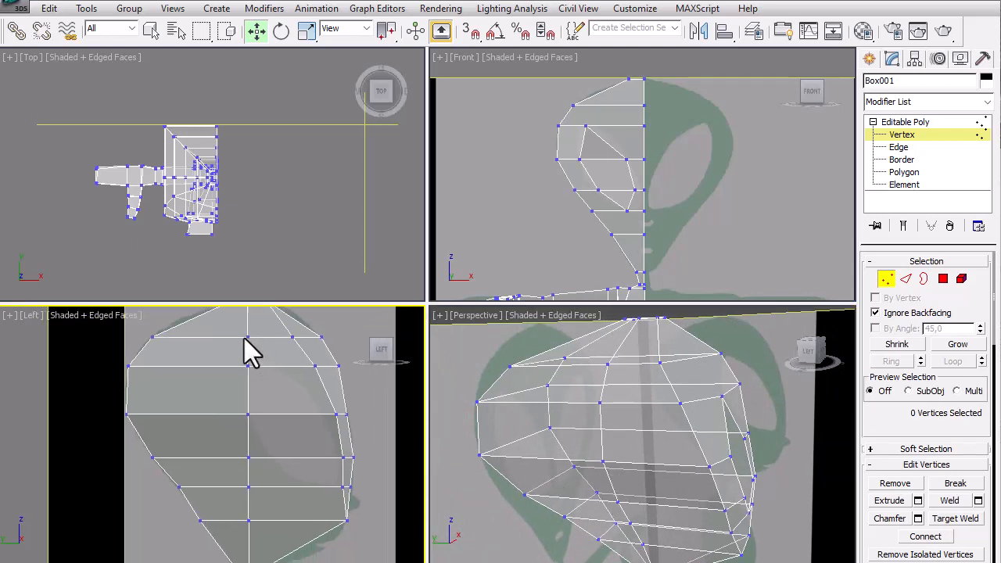
click(259, 354)
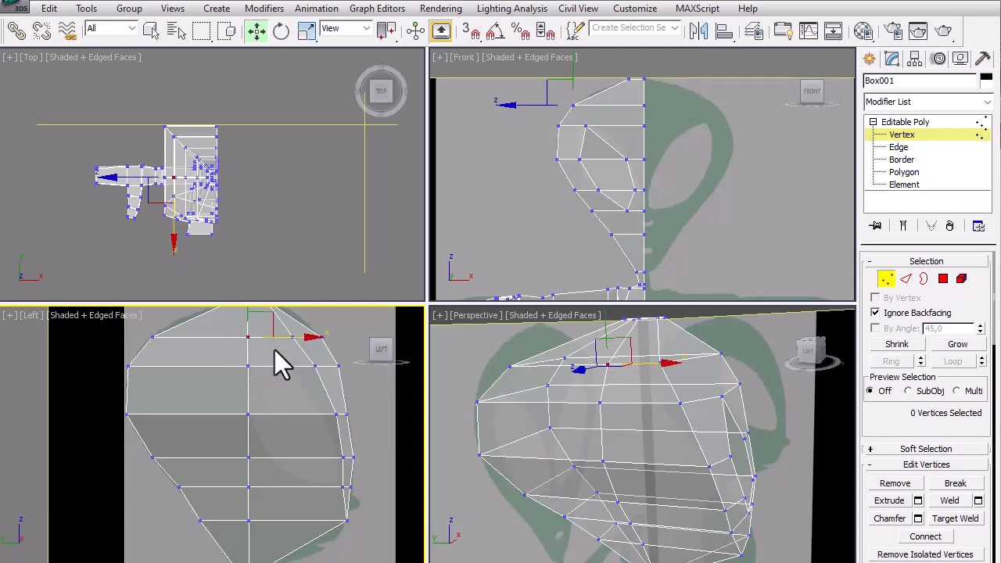
drag(287, 339, 268, 393)
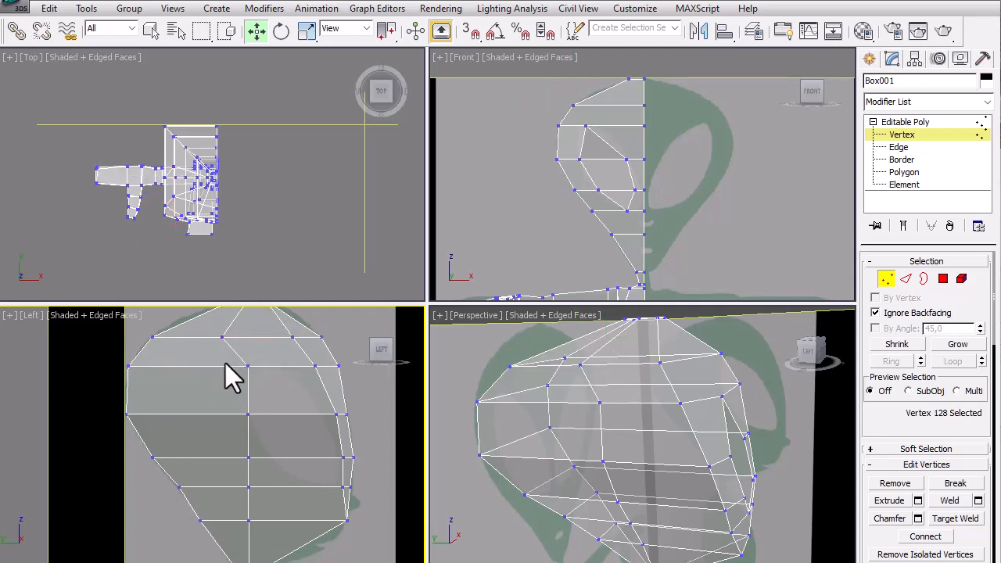
drag(229, 357, 253, 371)
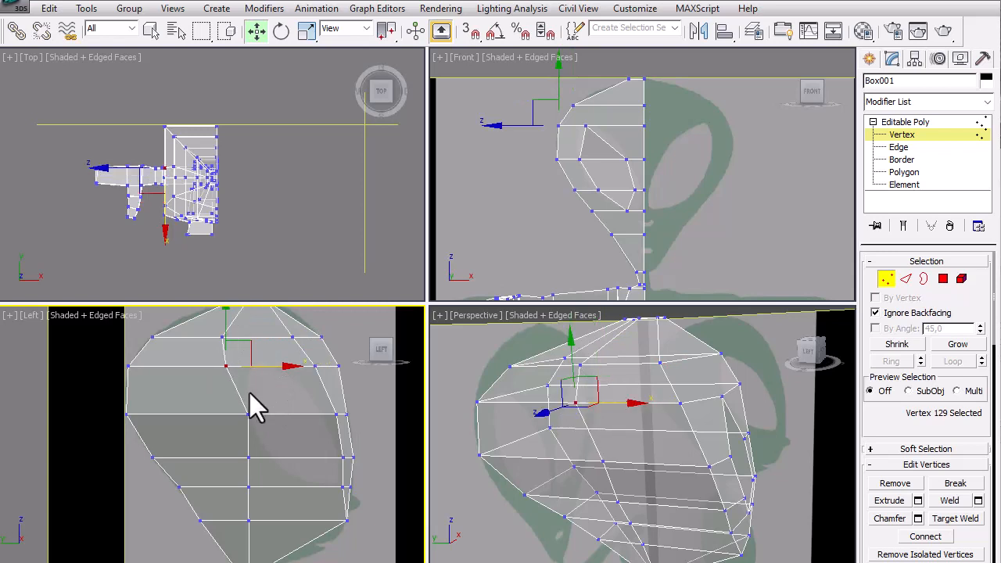
Step: Shift the side cut's third- to fifth-row vertices backward and the sixth-row one forward, and nudge its second-row vertex further back
drag(267, 450, 313, 522)
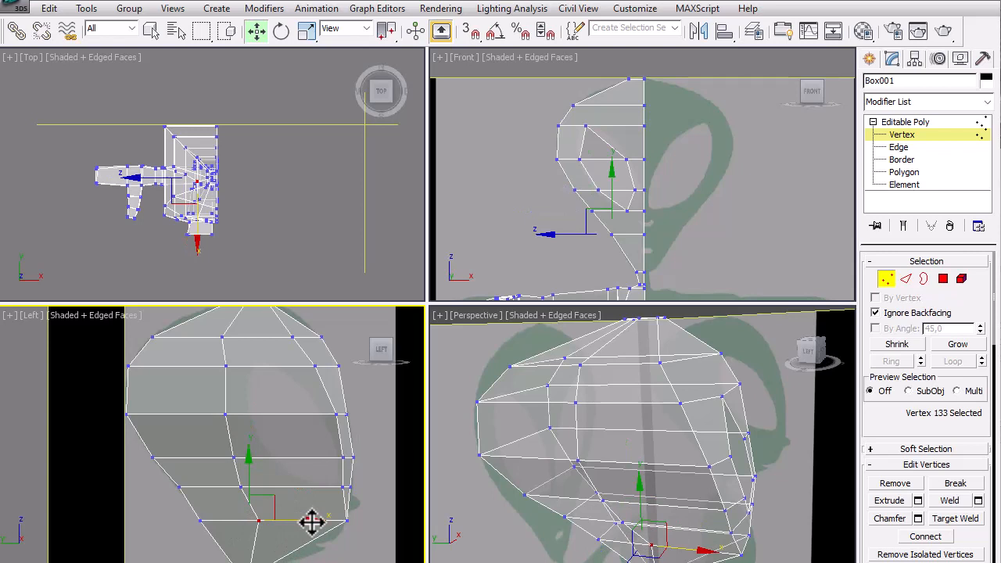
click(303, 453)
drag(256, 394, 267, 366)
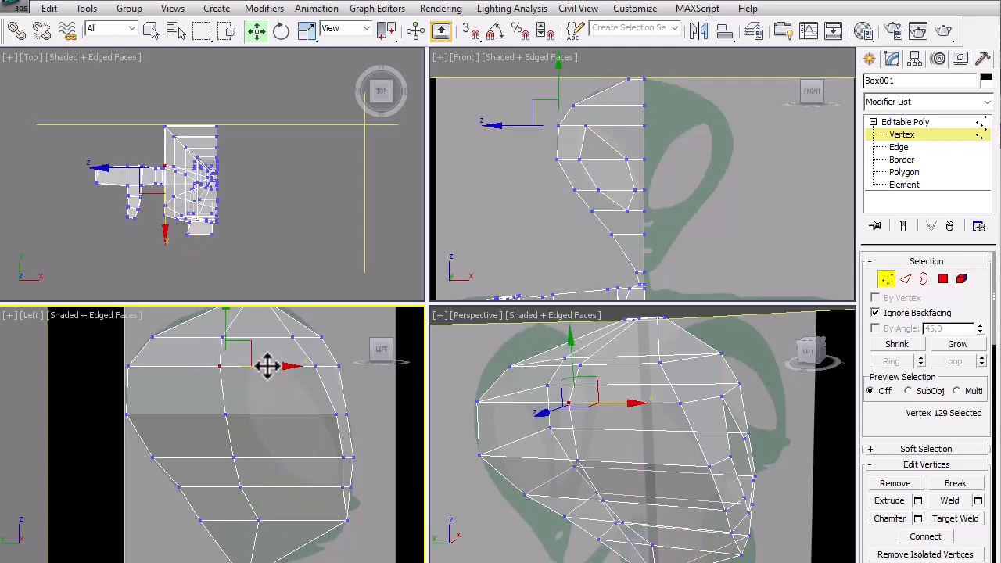
Step: Move the side cut's lowest vertex above the neck backward so that it lines up over the neck, then deselect it
click(298, 445)
middle_drag(350, 554, 362, 510)
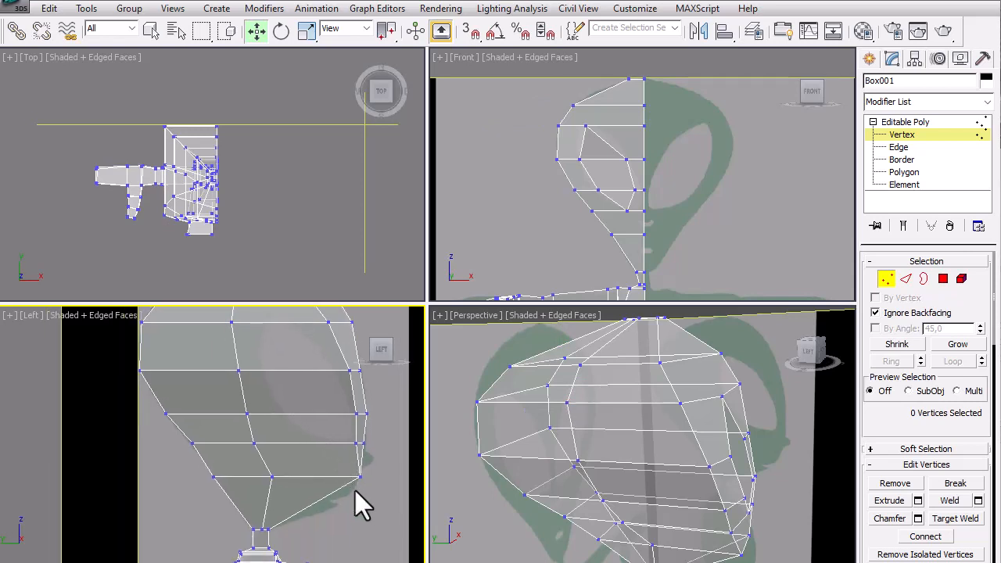
drag(295, 485, 301, 478)
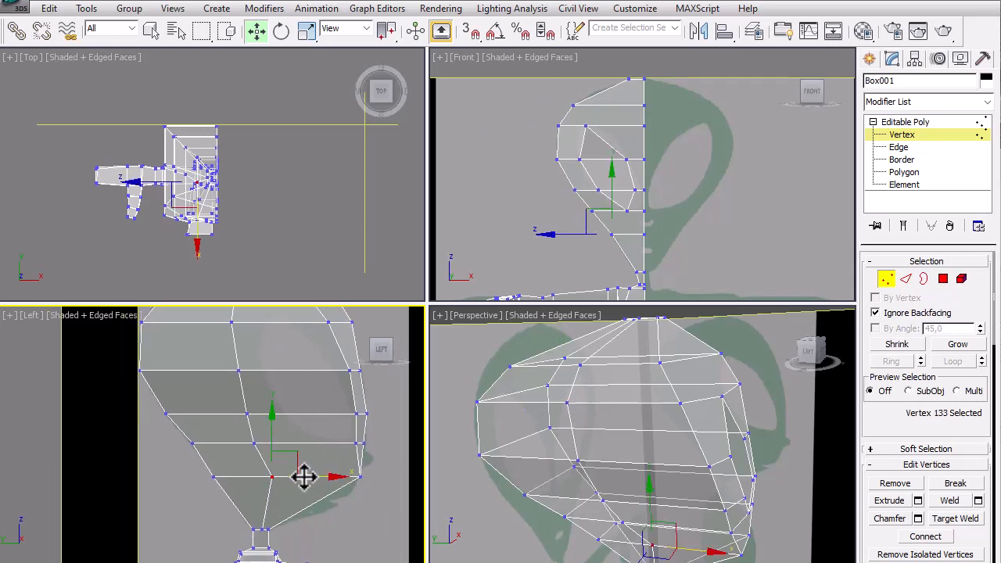
click(259, 429)
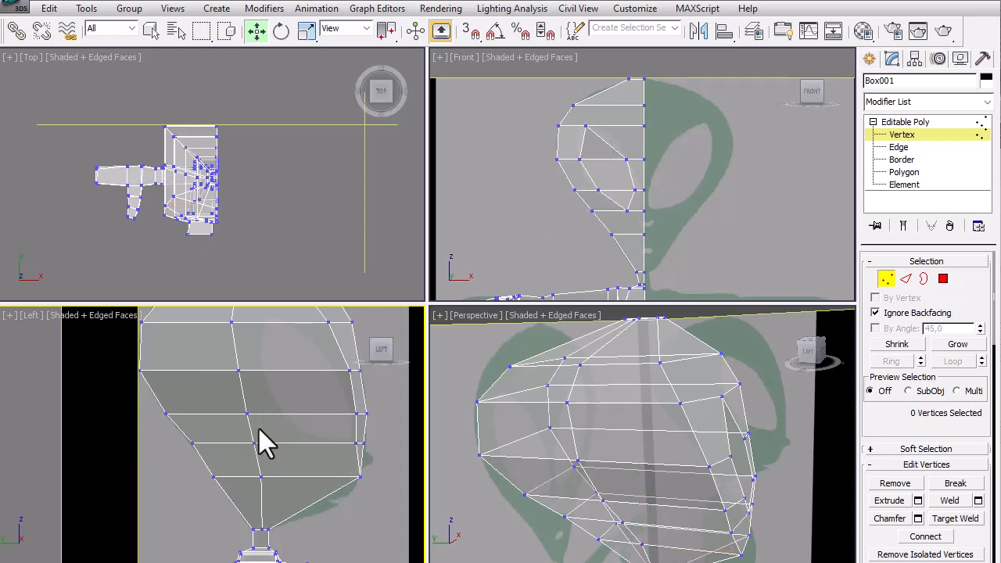
Step: Move the outer front vertex of the third row further backward in the Left viewport to widen the face's curve
middle_drag(294, 452, 305, 475)
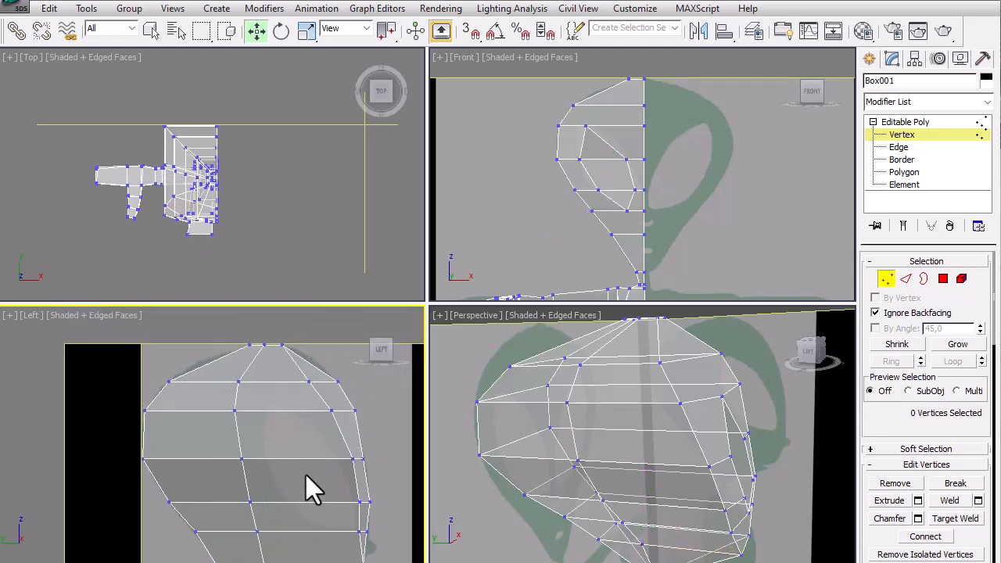
scroll(308, 469, down, 2)
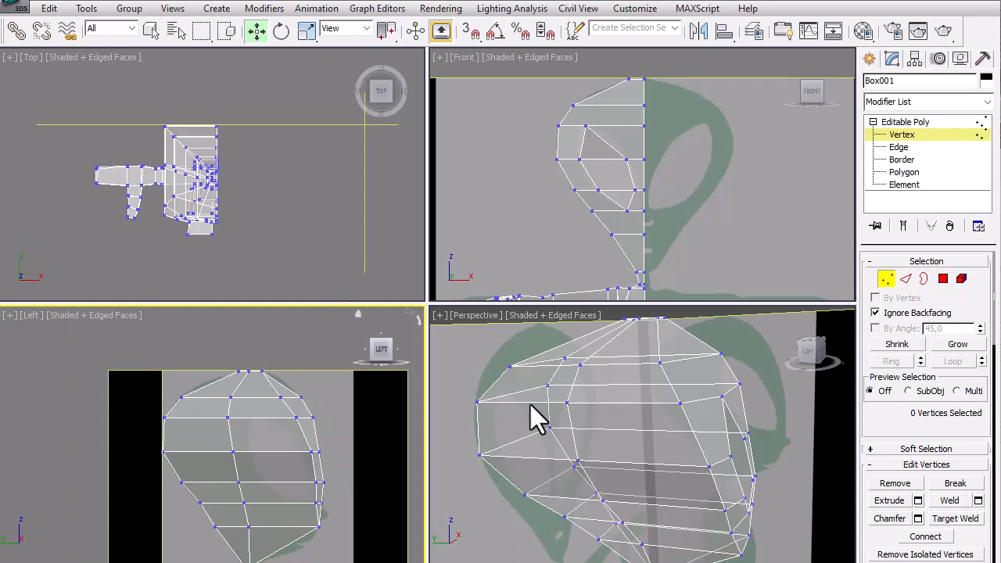
middle_drag(696, 432, 690, 407)
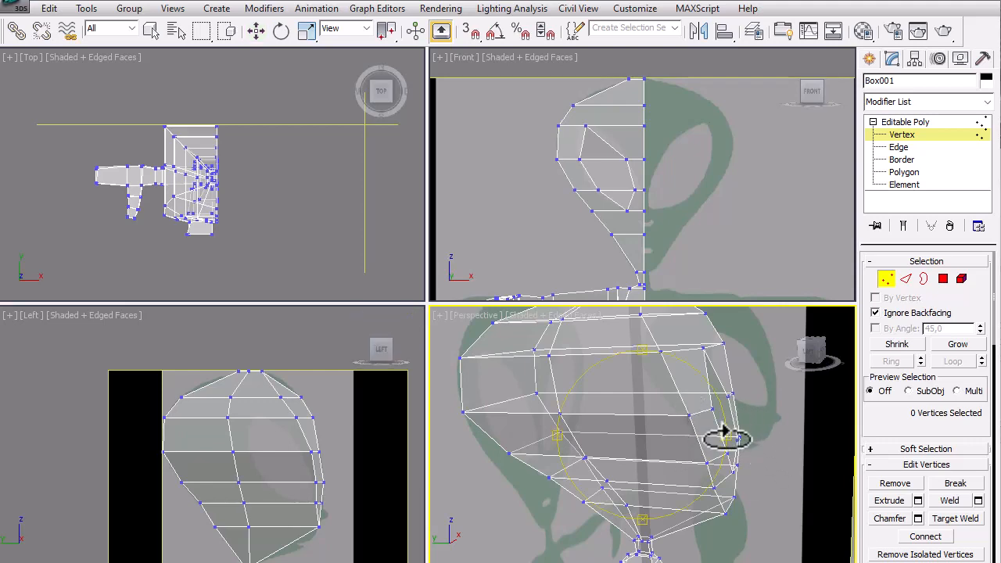
alt+middle_drag(724, 439, 700, 428)
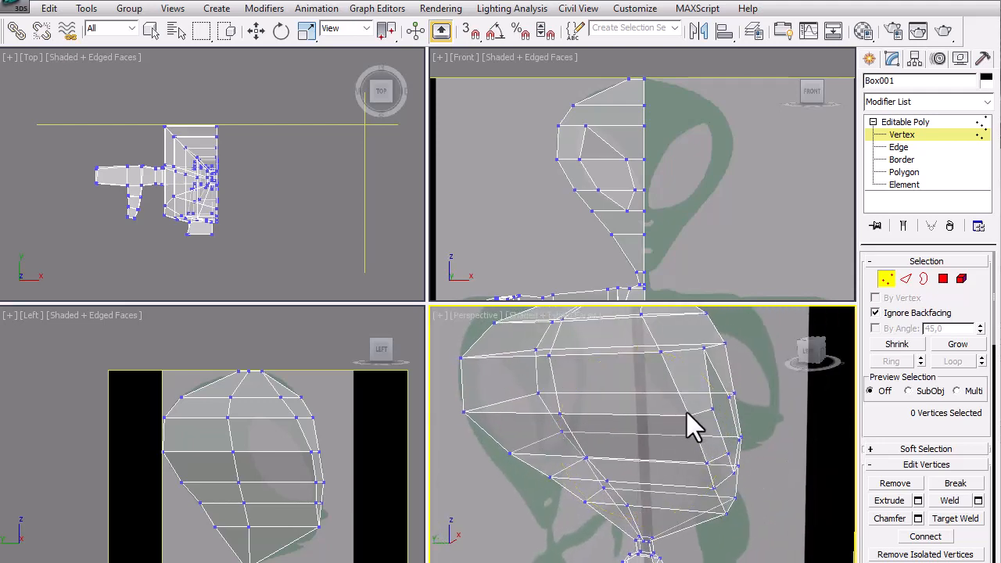
key(w)
click(702, 413)
right_click(348, 467)
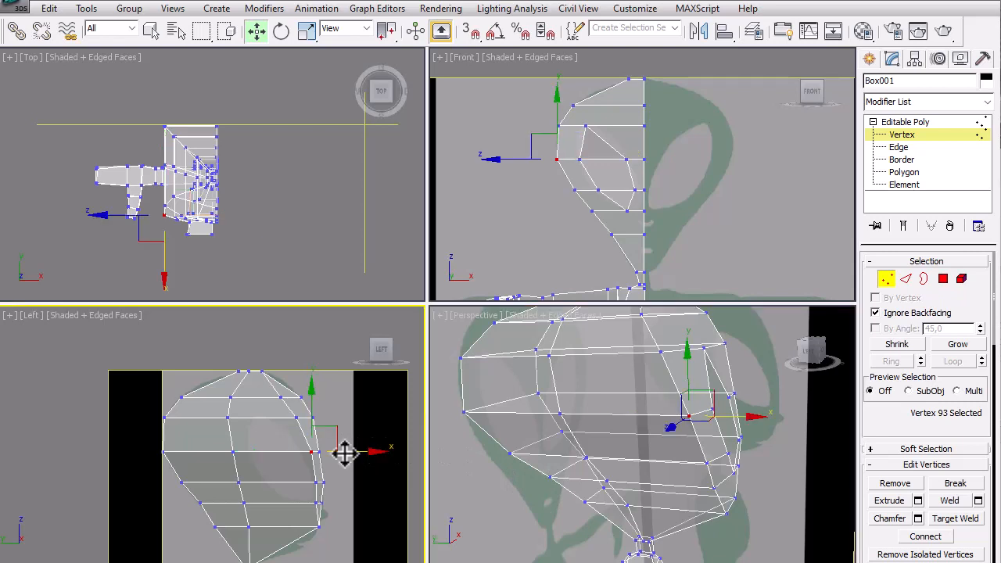
drag(345, 458, 349, 458)
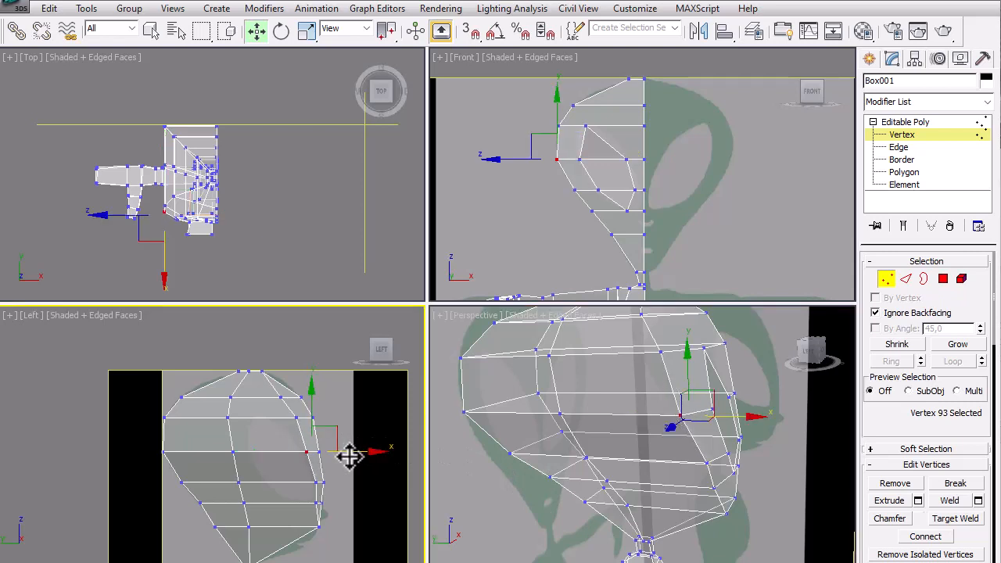
Step: Move the outer front vertices of the second, first, third and fourth rows further backward in the Left viewport
click(298, 420)
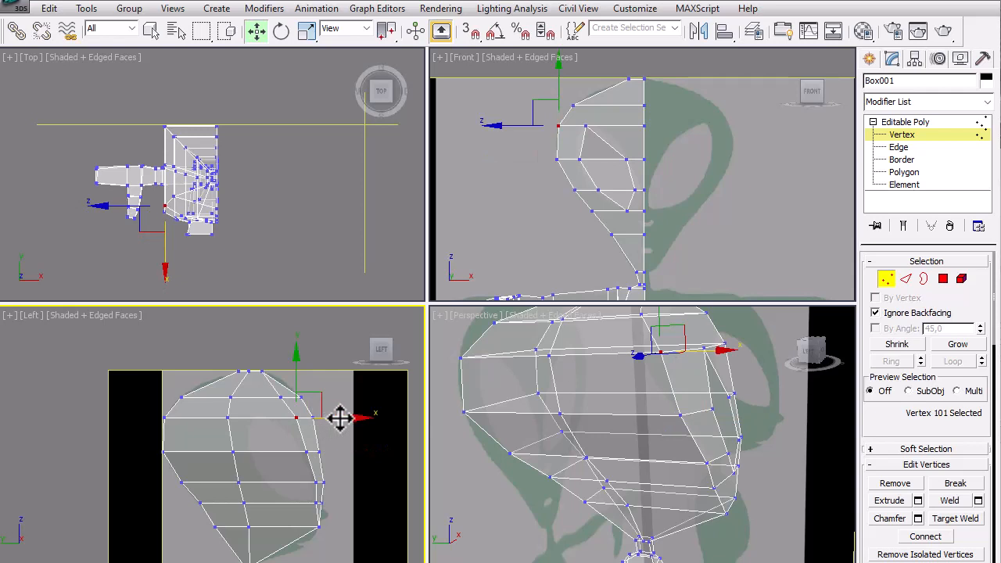
drag(340, 419, 313, 400)
click(283, 400)
drag(287, 447, 342, 481)
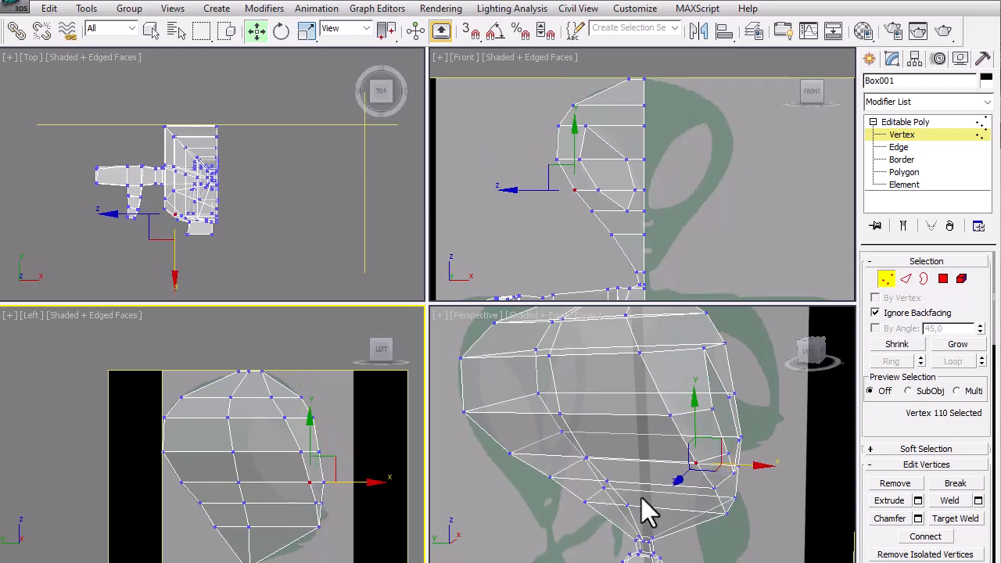
Step: Move the outer front vertex of the fifth row a little further backward in the Left viewport and clear the selection
drag(706, 479, 714, 502)
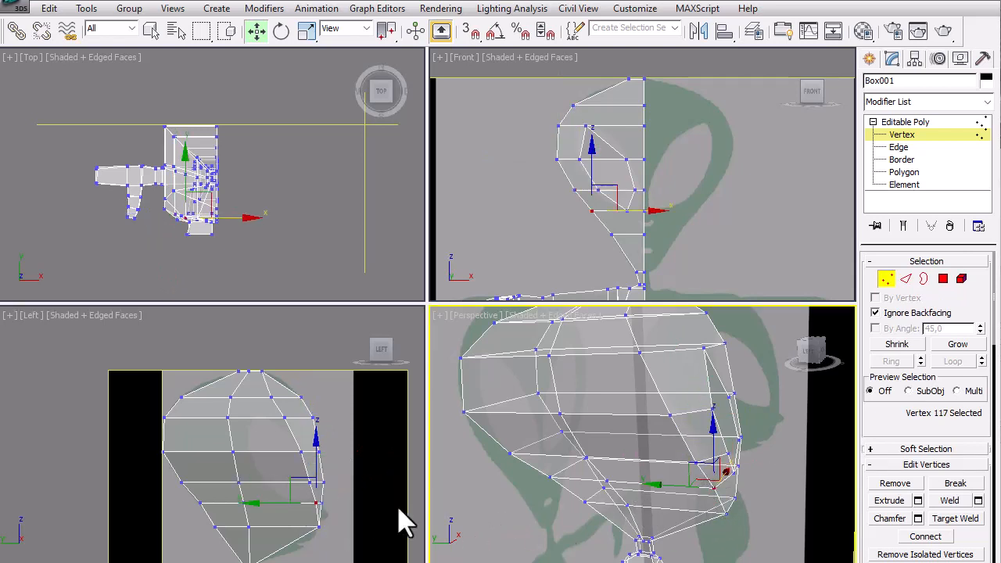
right_click(361, 504)
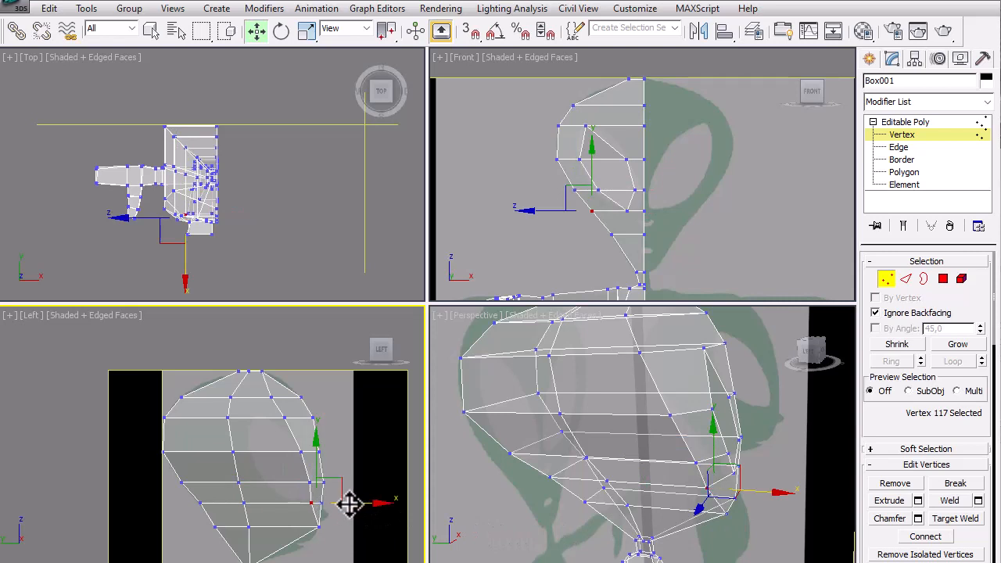
click(369, 474)
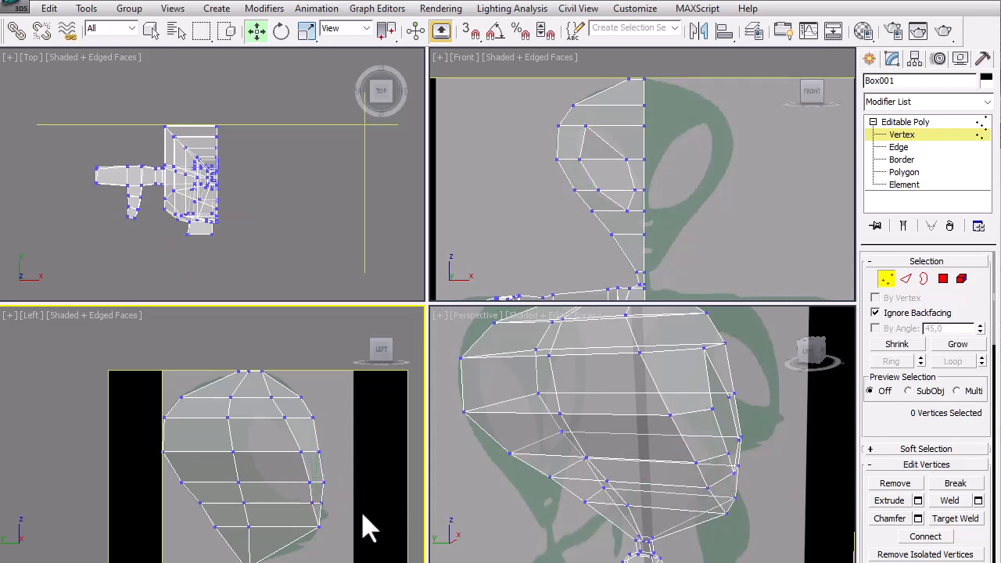
Step: Move the lowest outer front vertex, just above the neck, backward in the Left viewport and clear the selection
middle_drag(772, 491, 749, 487)
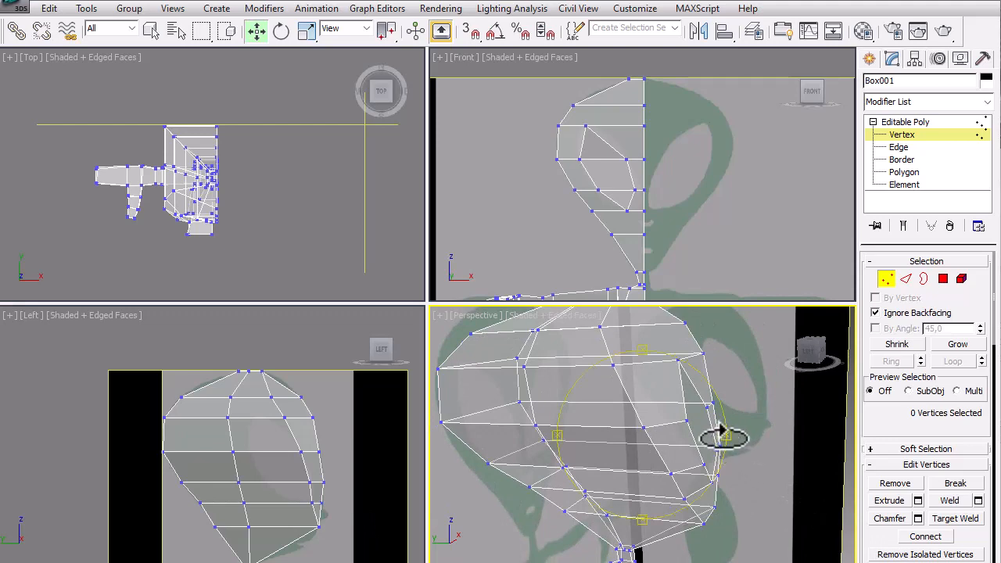
alt+middle_drag(722, 436, 749, 467)
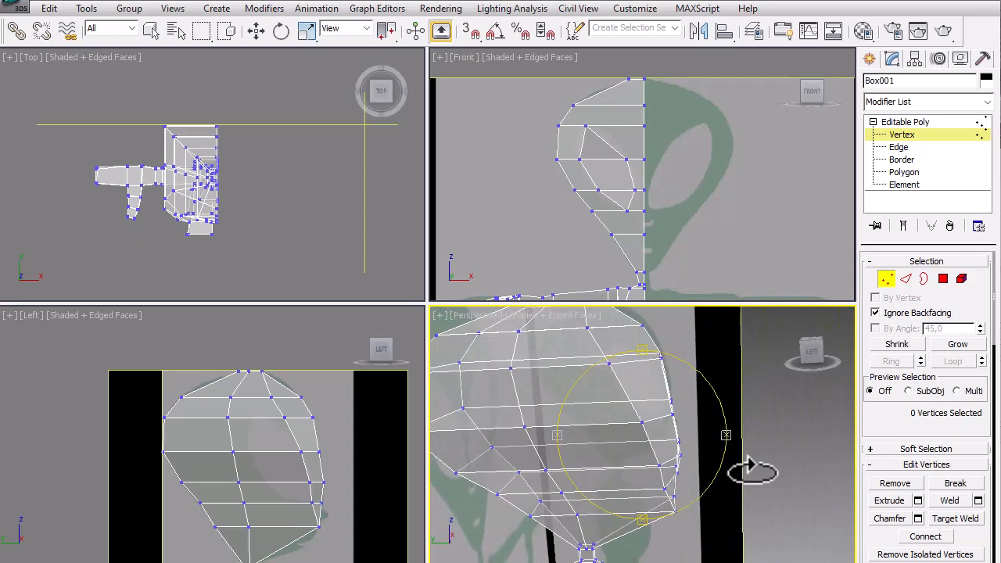
key(w)
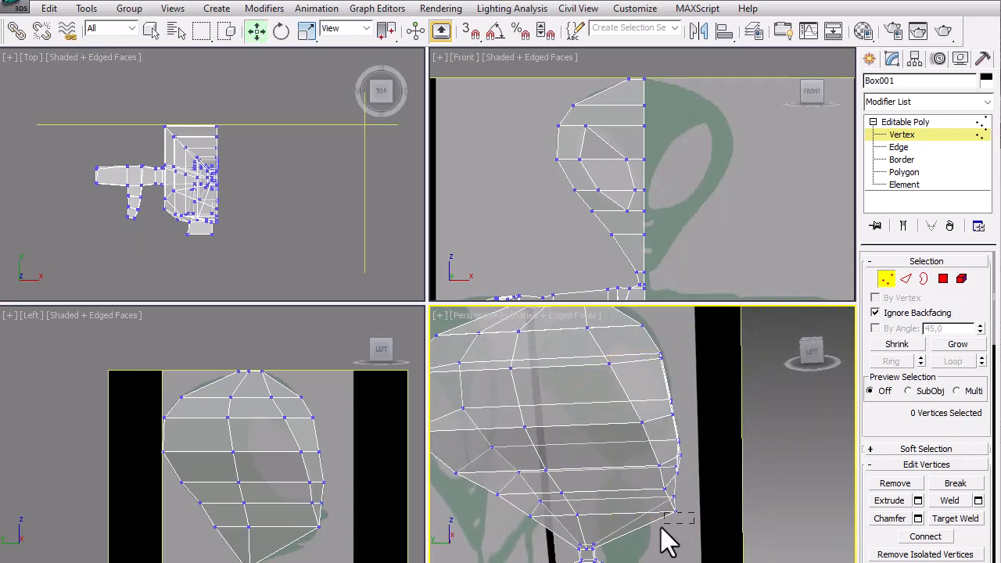
click(674, 495)
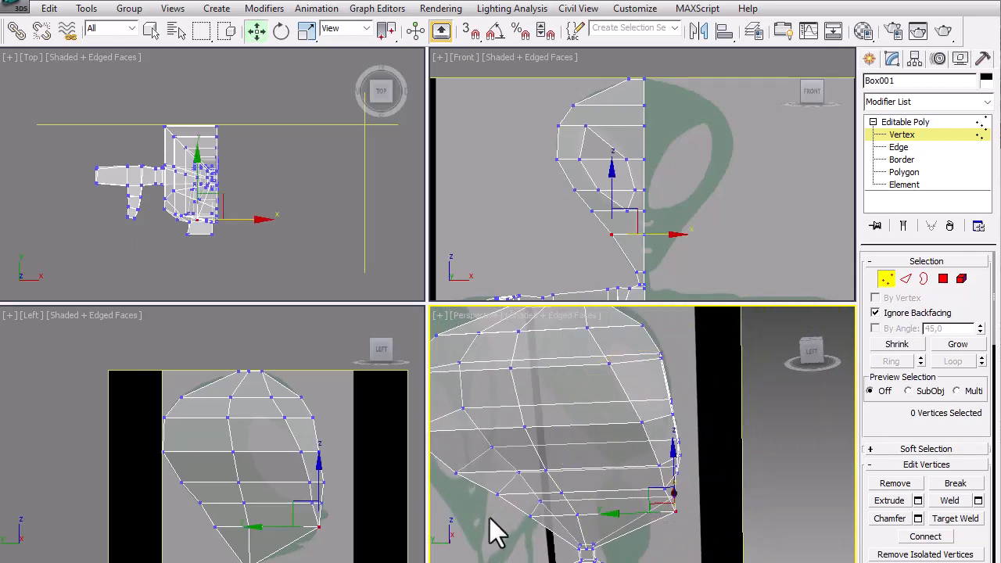
right_click(358, 529)
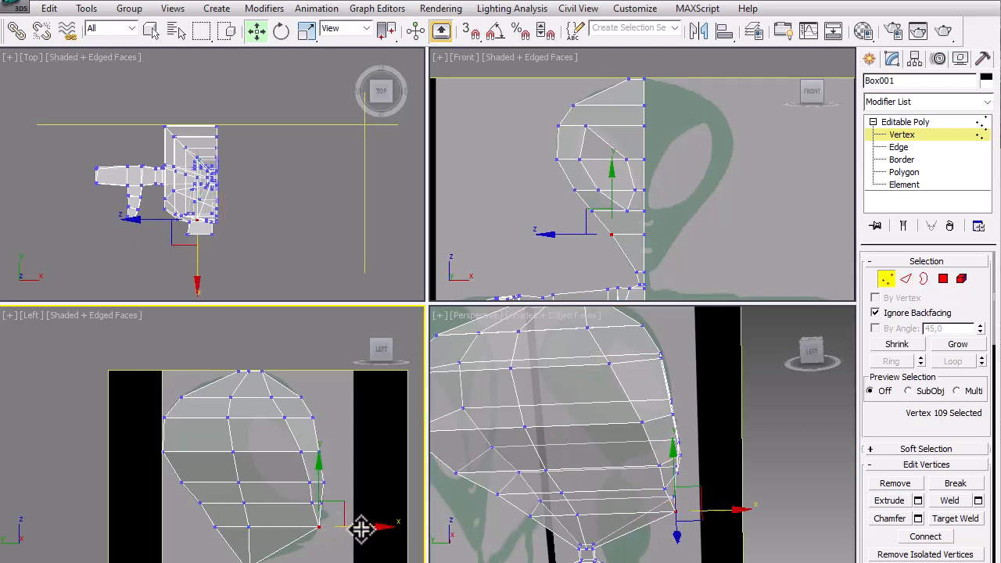
drag(356, 530, 347, 534)
click(376, 519)
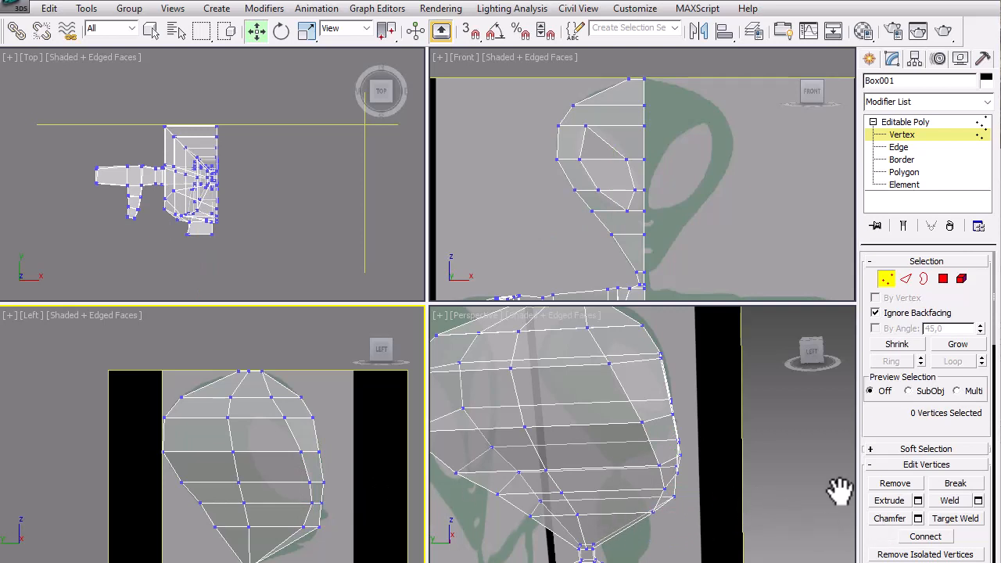
Step: Leave vertex editing and turn off See-Through display for the whole alien model in its object properties
click(886, 280)
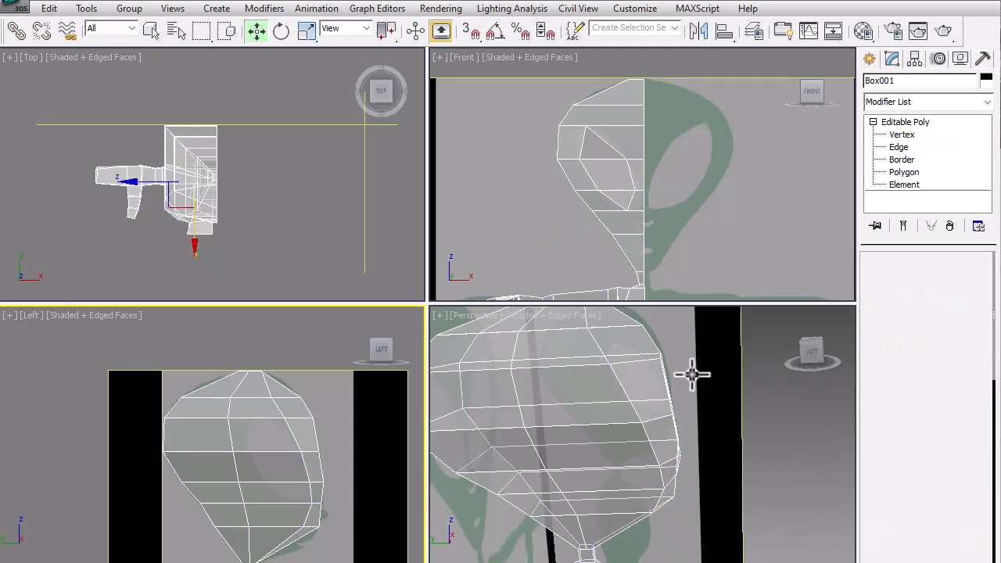
click(775, 419)
click(630, 401)
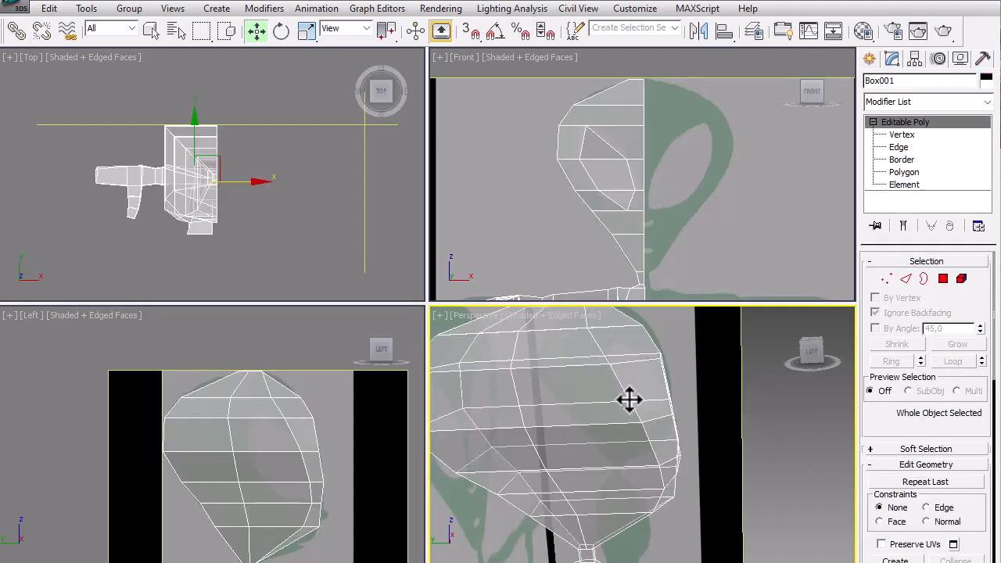
right_click(630, 399)
click(666, 477)
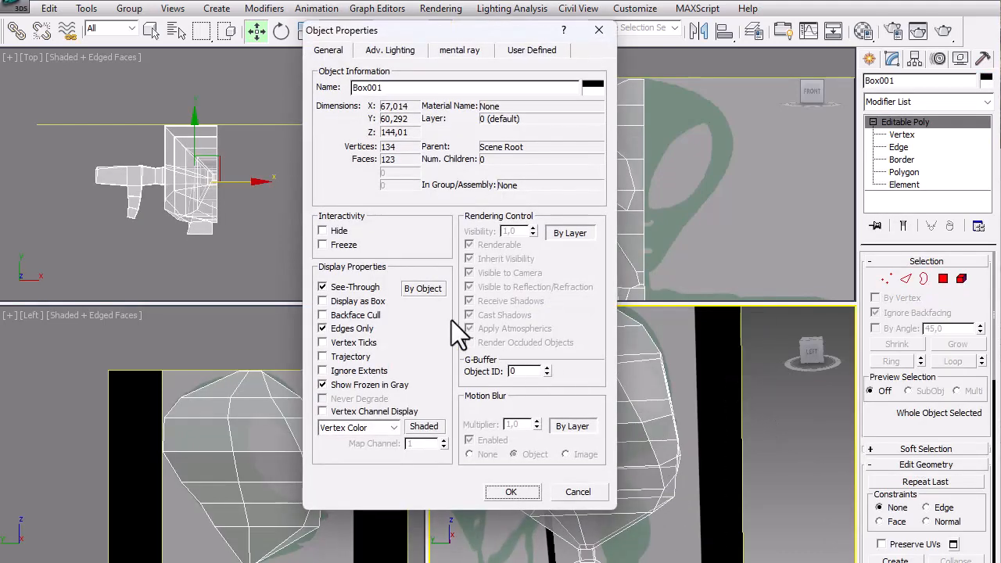
click(363, 287)
click(513, 490)
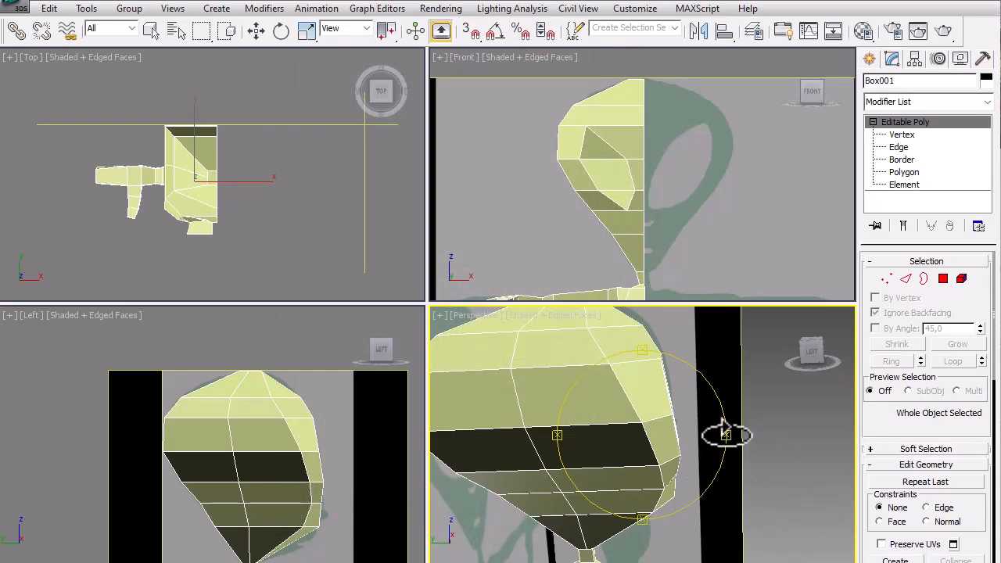
Step: Examine the solid shaded alien from the front and side, checking the head's rounding and the whole body against the reference images
alt+middle_drag(715, 431, 632, 384)
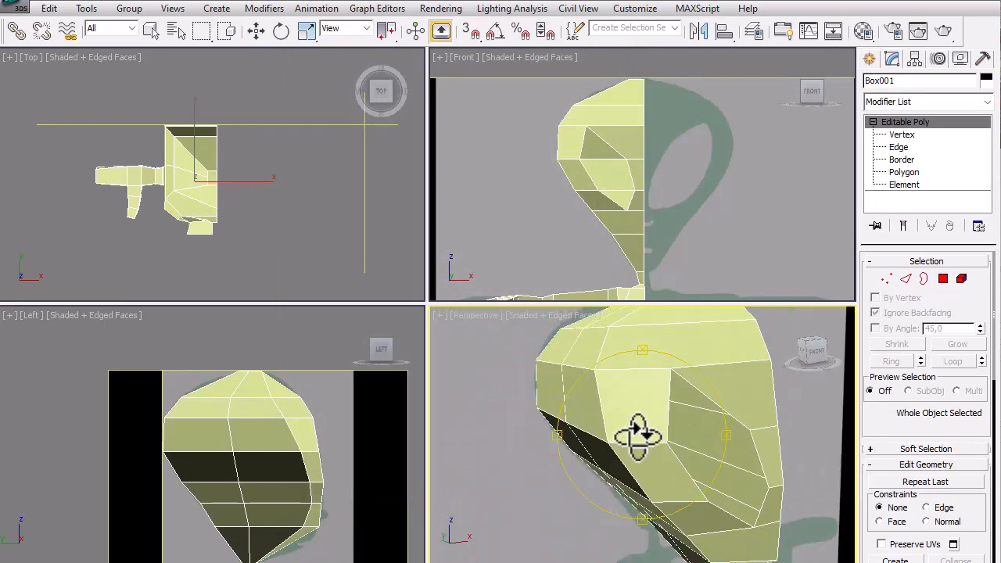
scroll(641, 431, down, 5)
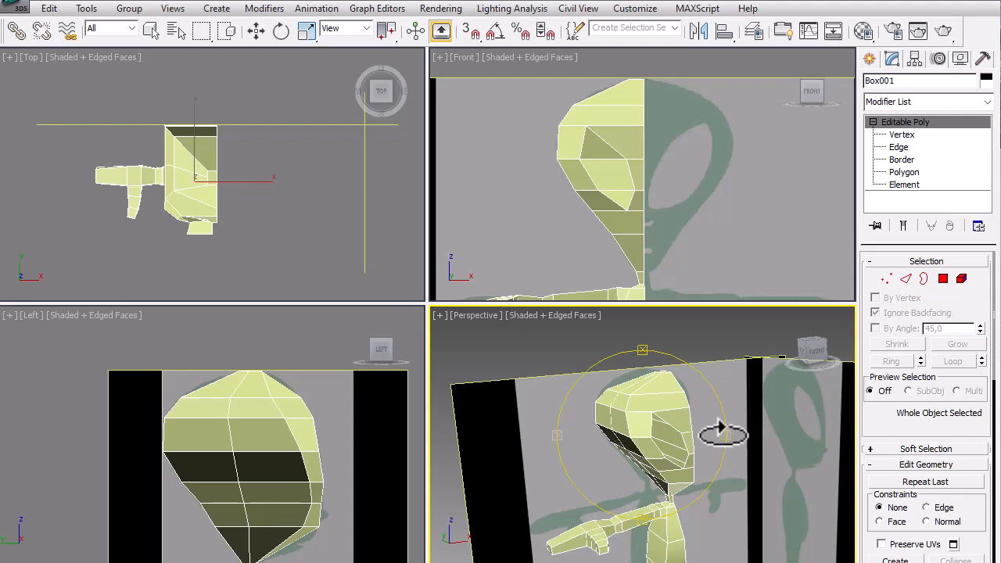
alt+middle_drag(720, 429, 800, 537)
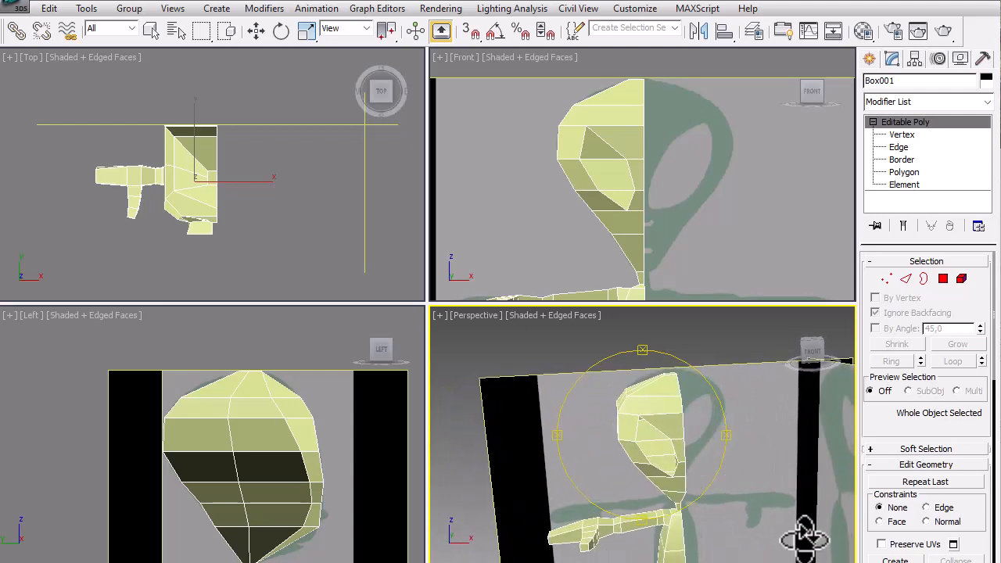
key(alt+w)
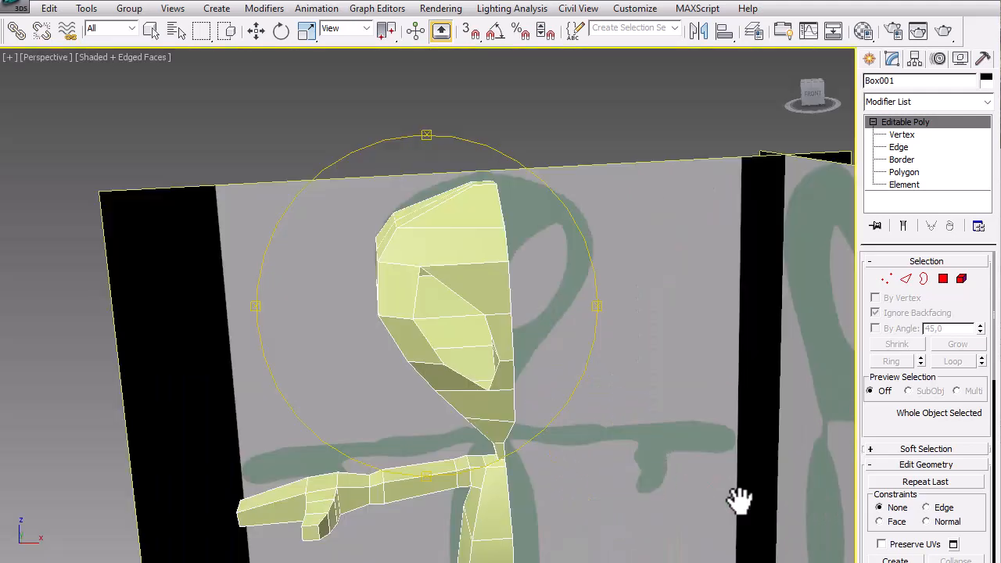
key(ctrl+alt+z)
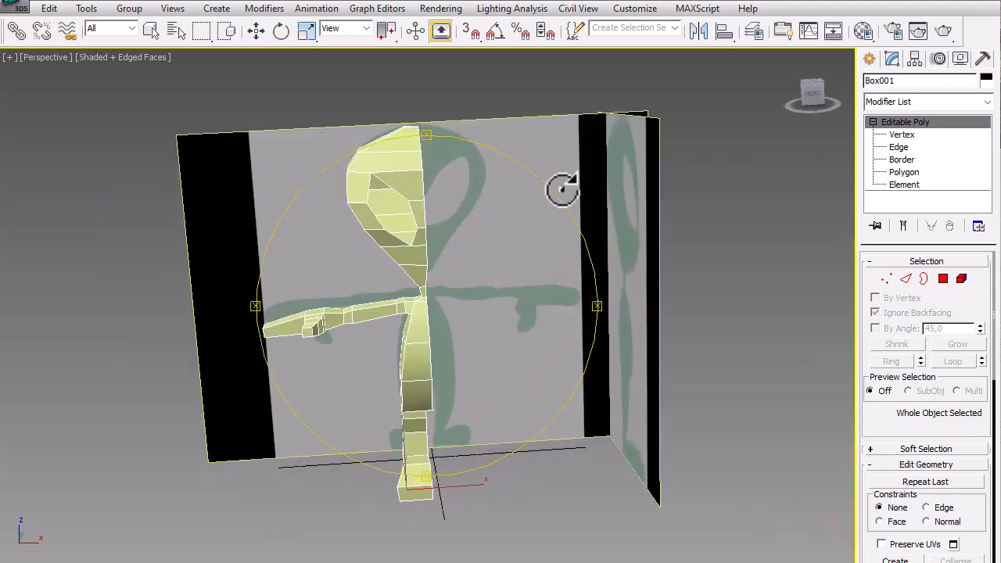
alt+middle_drag(561, 188, 570, 195)
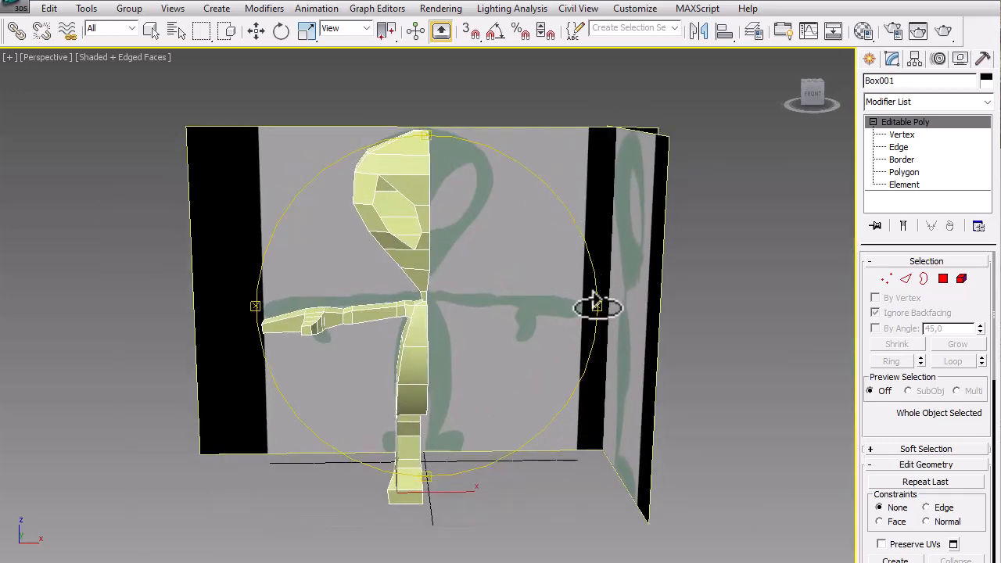
alt+middle_drag(597, 305, 647, 317)
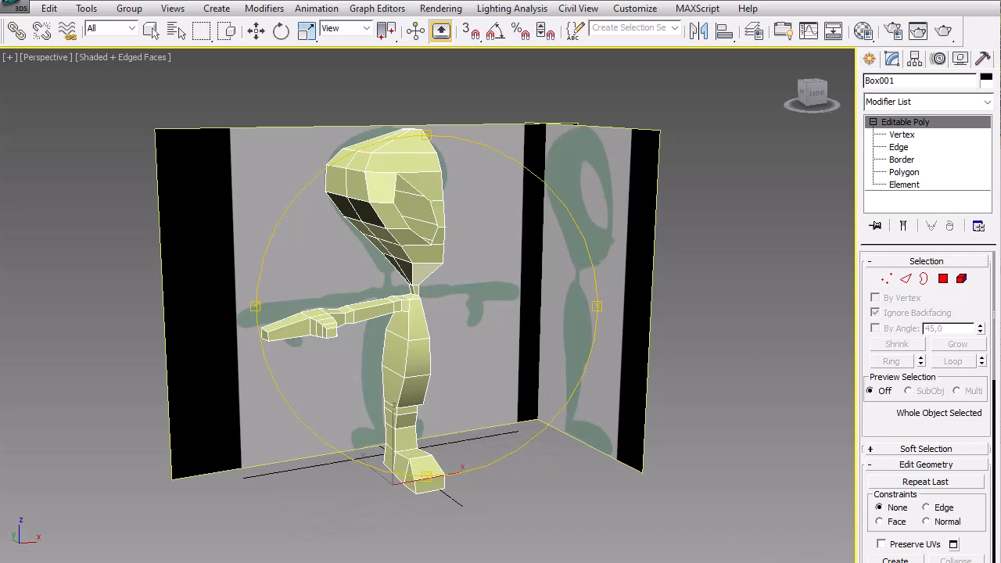
key(alt+w)
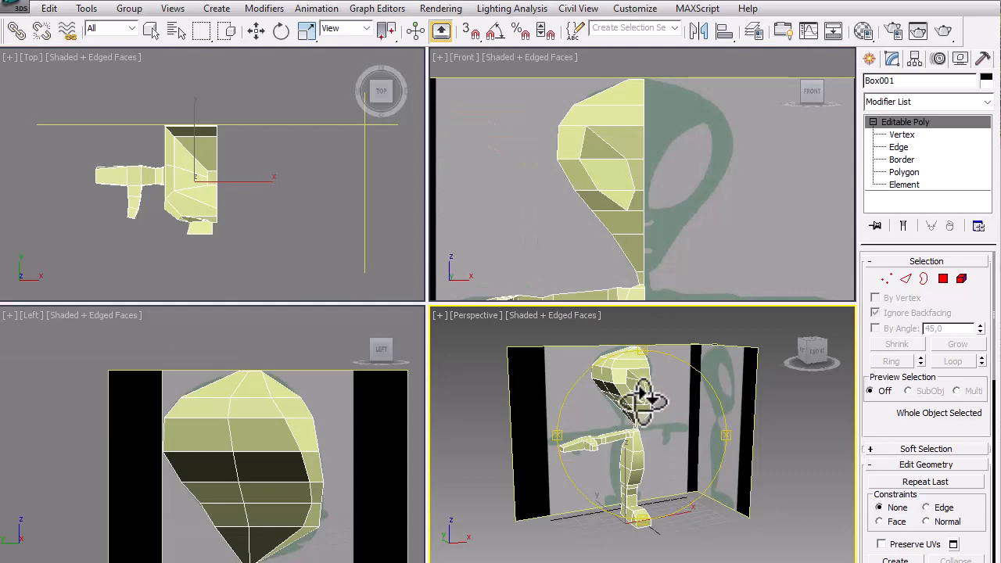
key(w)
scroll(715, 438, up, 5)
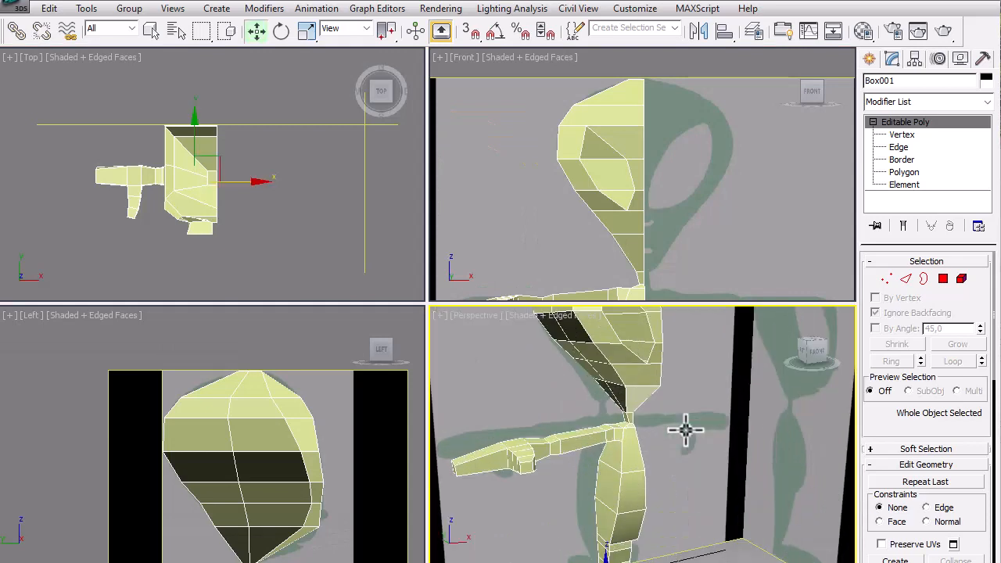
middle_drag(668, 363, 647, 438)
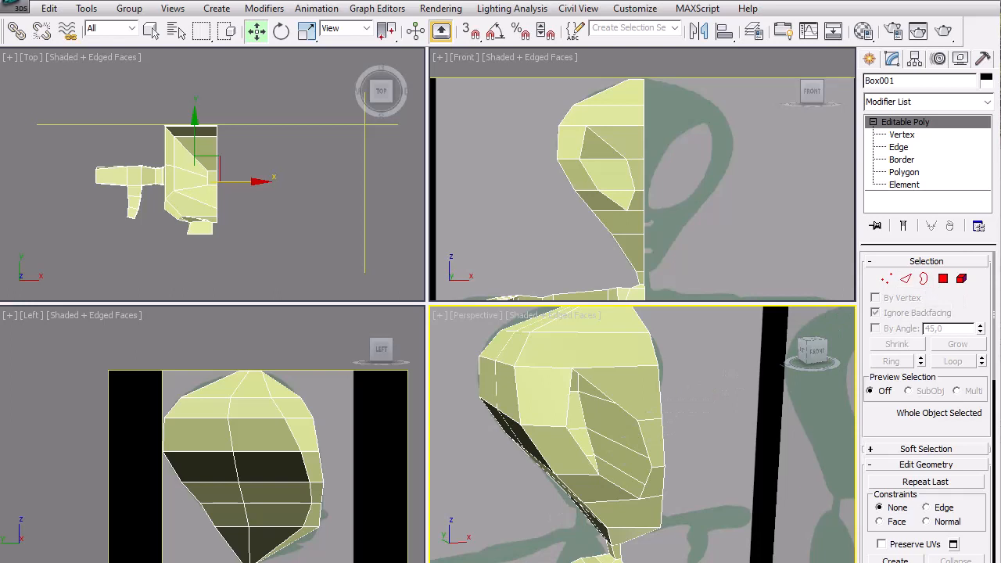
Step: Switch to Border sub-object level and select the open border around the eye hole in the Perspective viewport
click(926, 280)
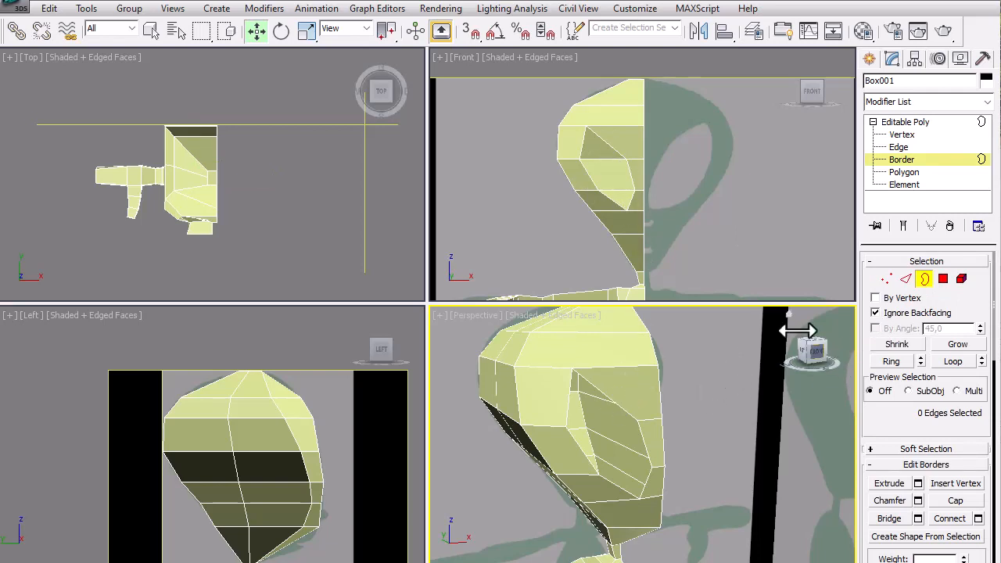
right_click(634, 413)
click(506, 440)
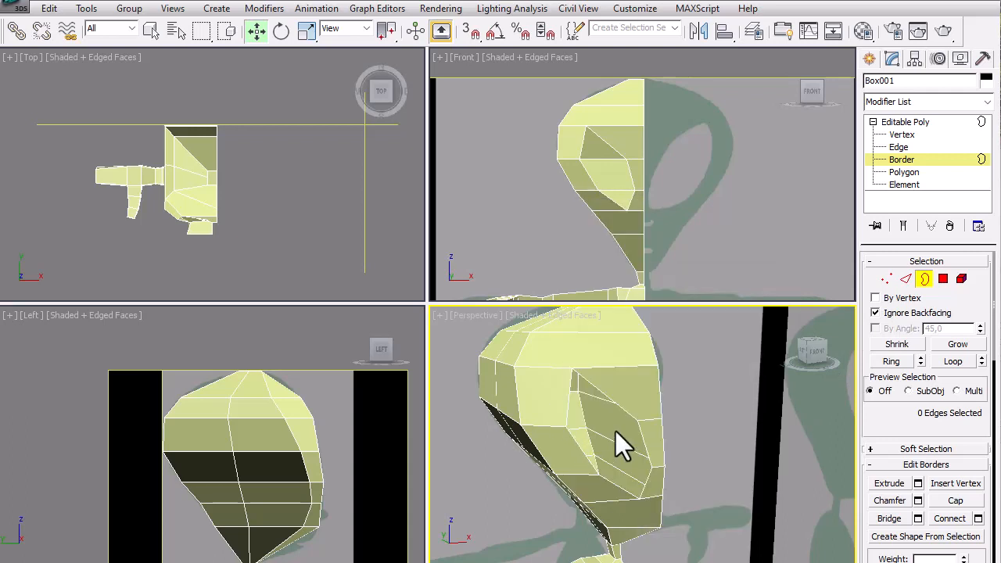
scroll(616, 432, up, 2)
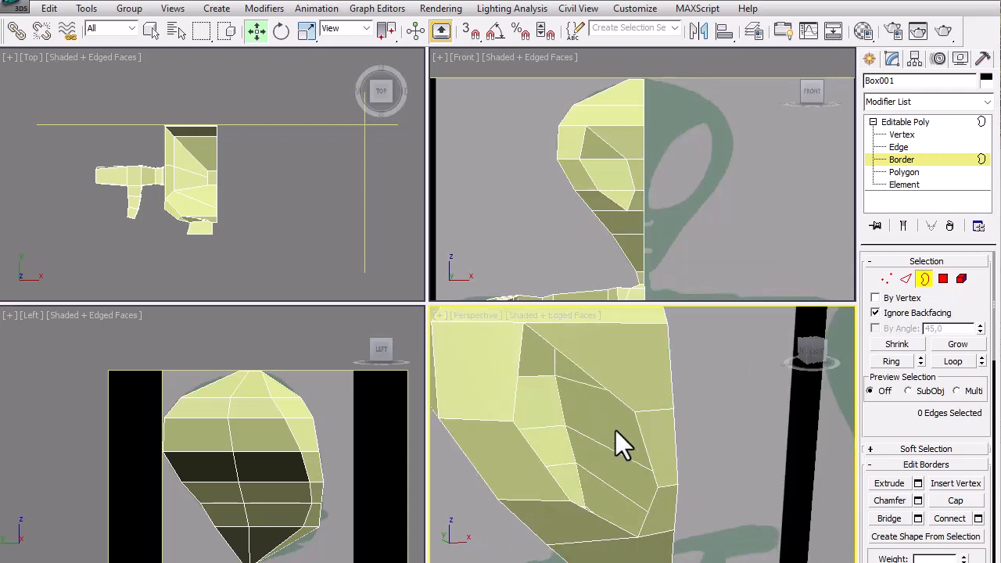
click(578, 366)
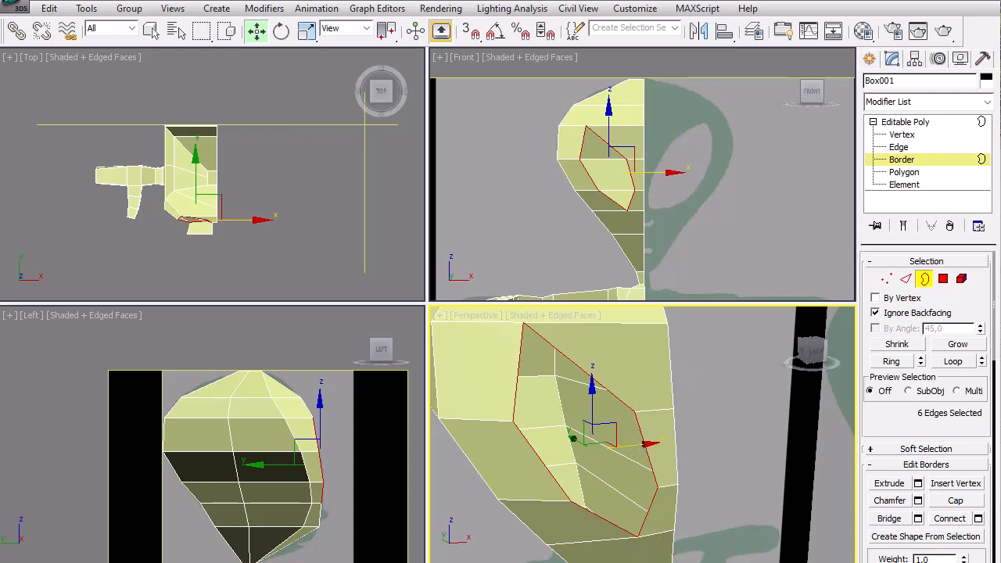
key(r)
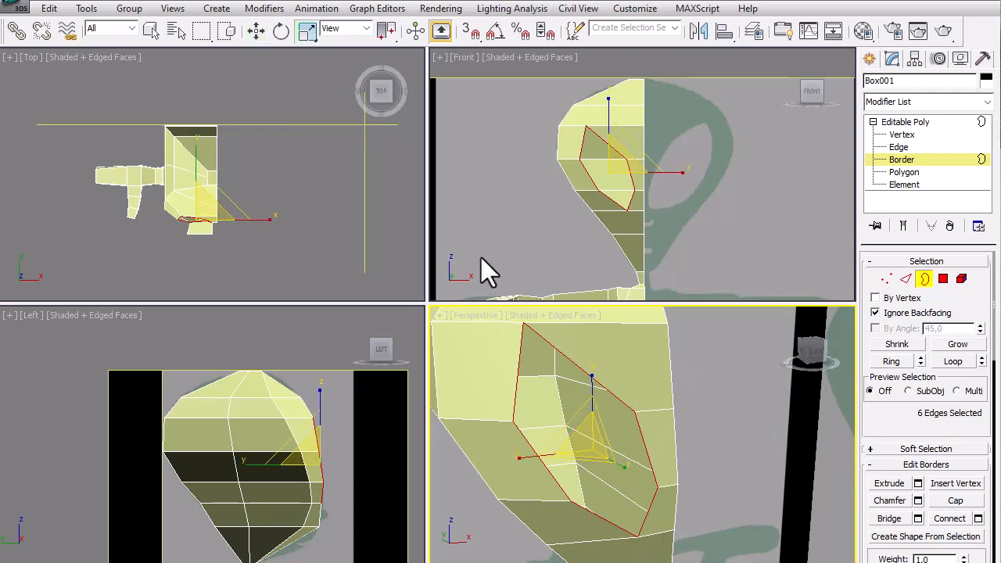
click(256, 32)
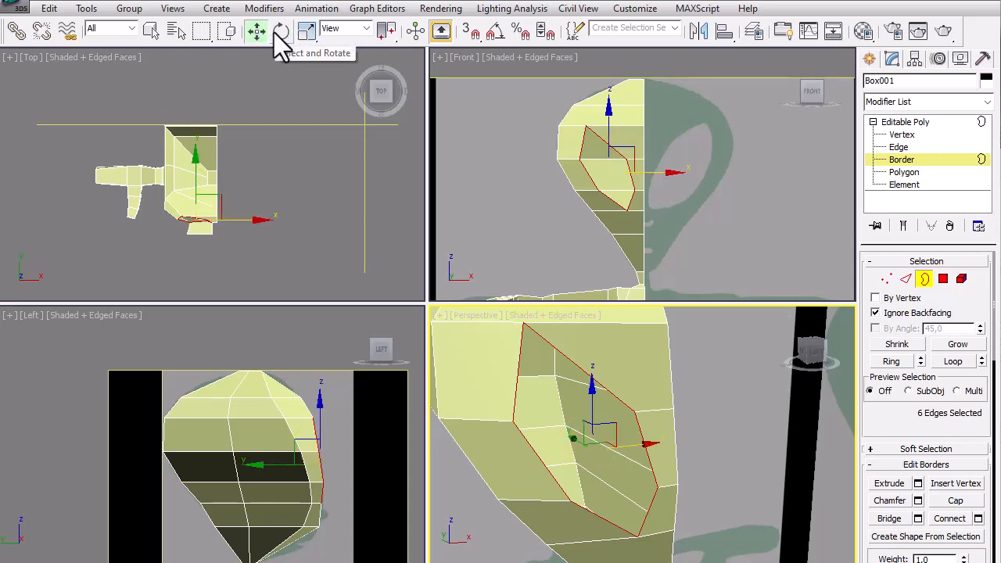
click(276, 33)
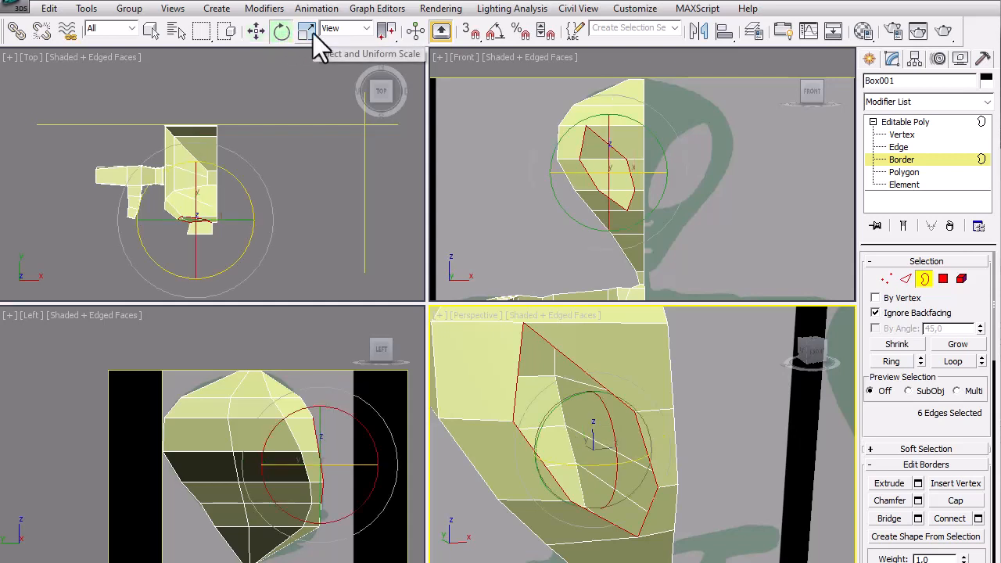
click(311, 33)
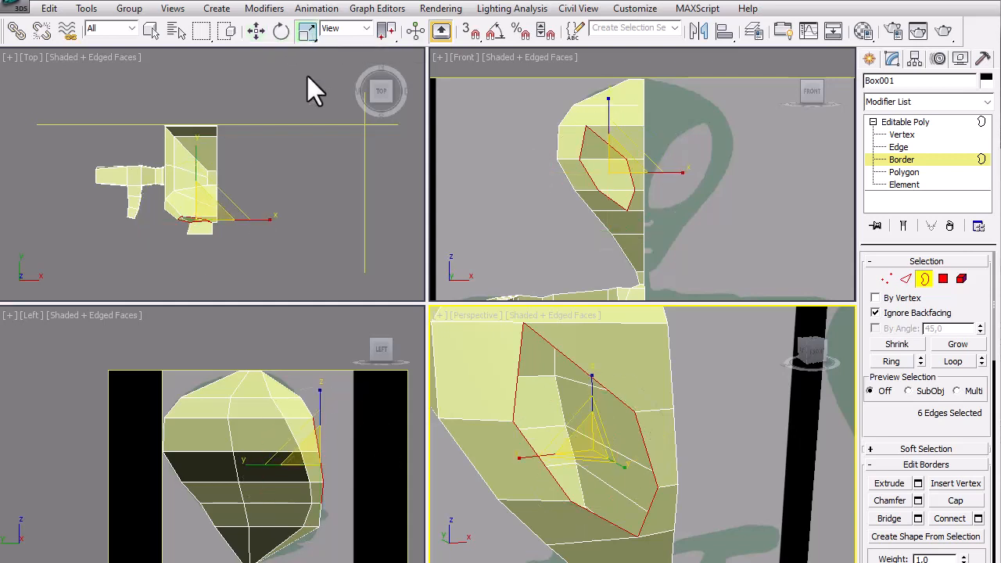
click(309, 37)
mouse_move(306, 35)
mouse_down()
mouse_move(311, 124)
mouse_move(309, 33)
mouse_up()
drag(310, 34, 309, 33)
drag(617, 399, 599, 424)
click(739, 380)
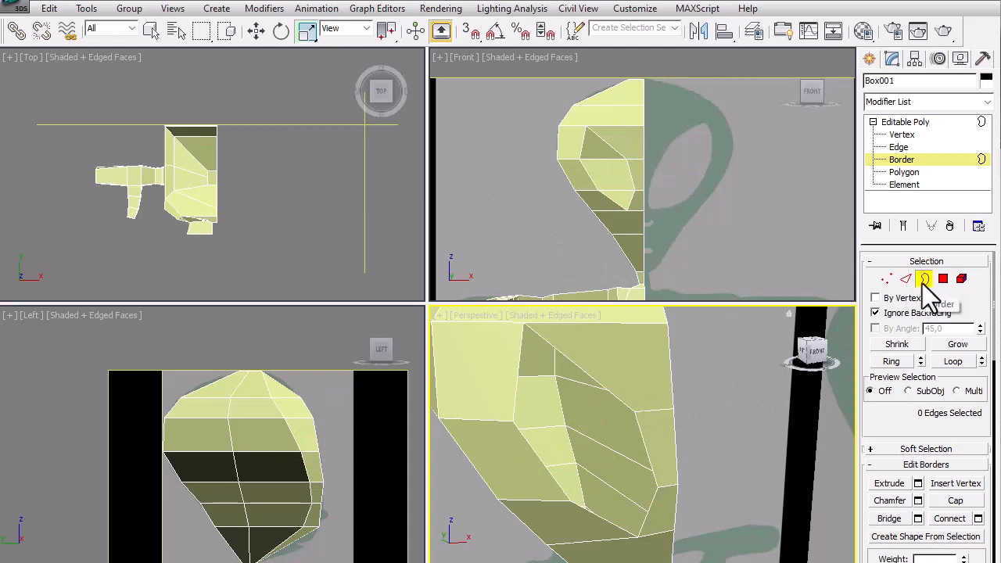
Step: Select the eye hole's border and scale a copy of it slightly inward to add a narrow rim of polygons, then deselect it
click(586, 367)
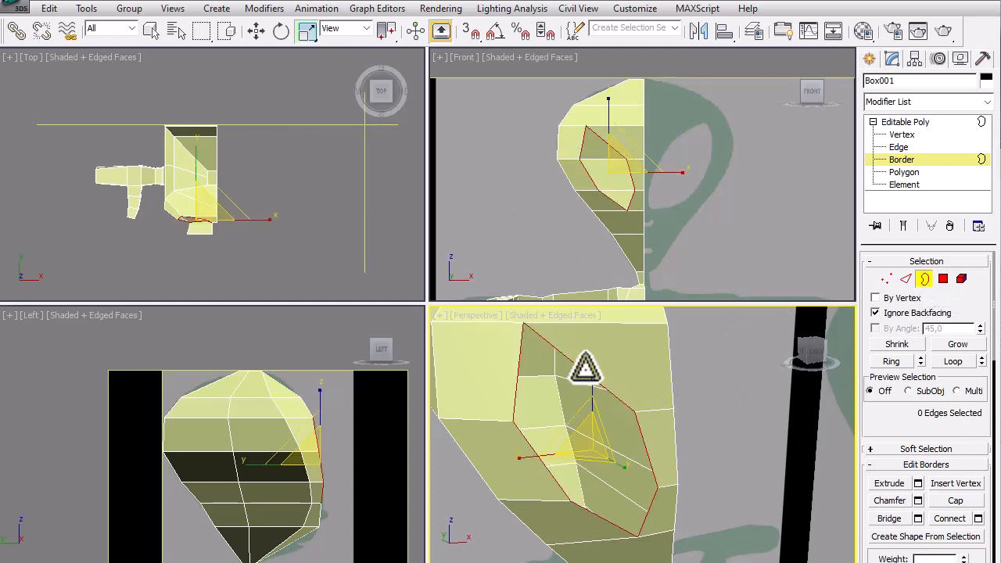
click(307, 31)
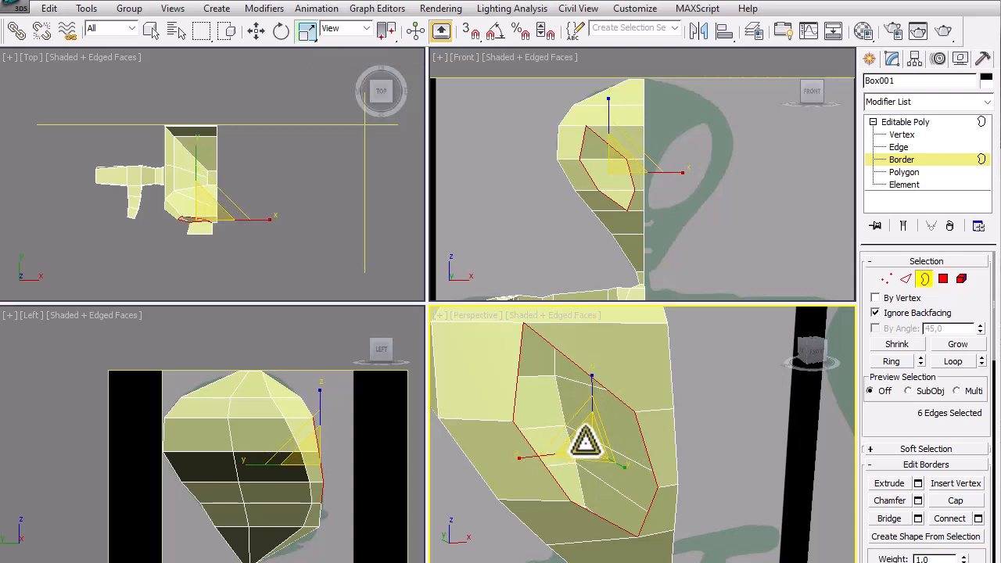
mouse_move(585, 442)
mouse_down()
mouse_move(590, 413)
mouse_move(591, 512)
mouse_move(606, 315)
mouse_move(606, 405)
mouse_move(589, 457)
mouse_up()
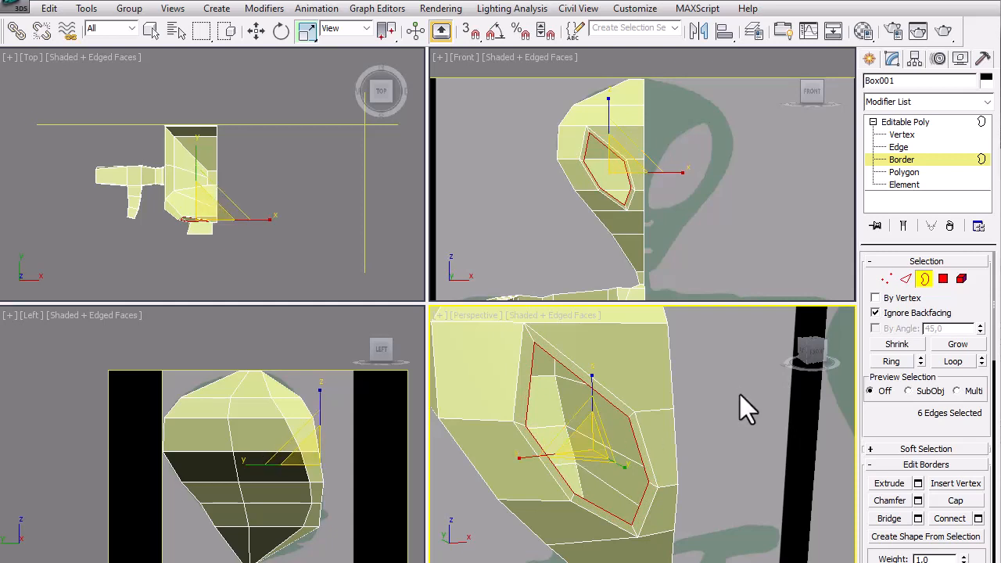
click(706, 435)
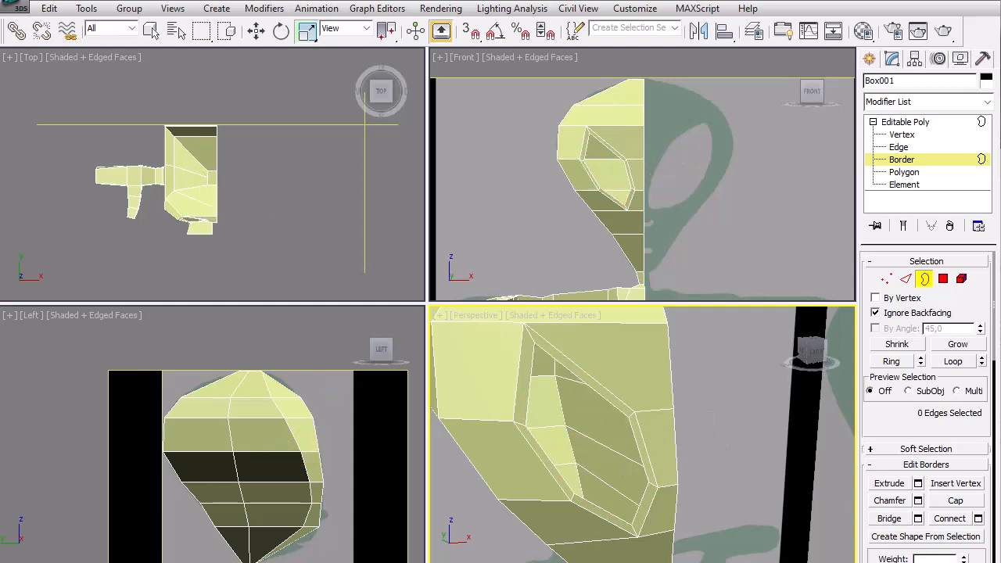
key(ctrl+r)
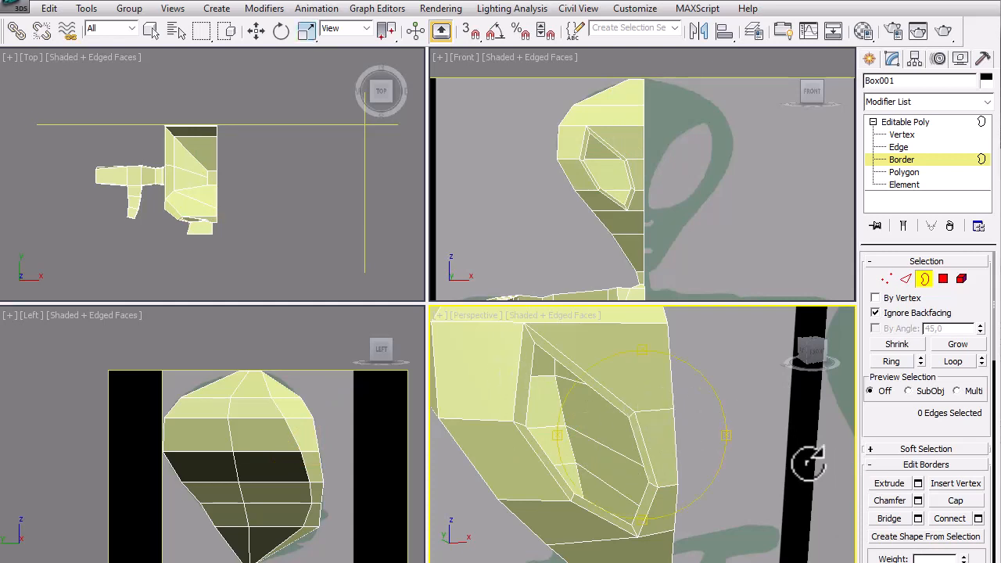
key(alt+w)
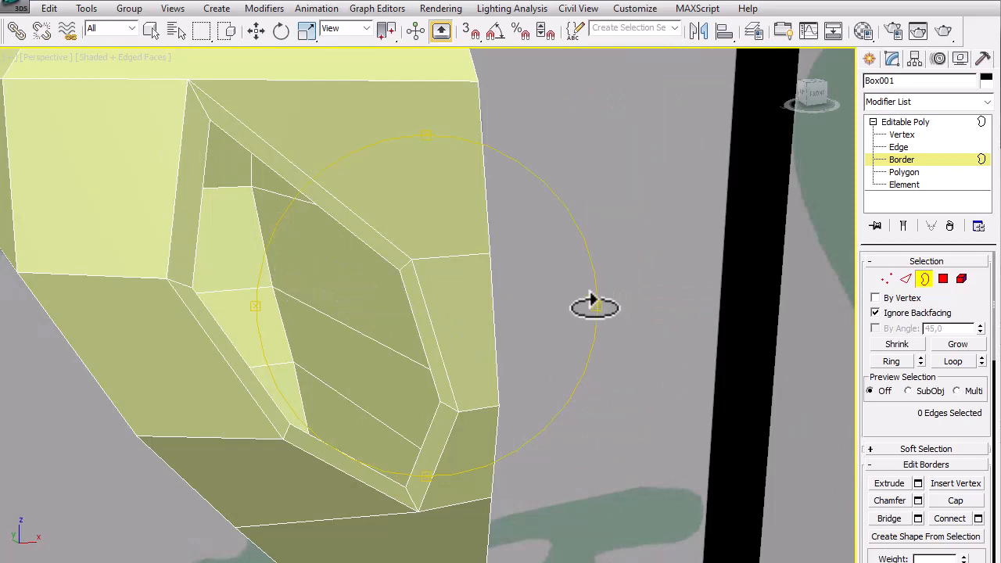
Step: Switch to Vertex level and move the eye rim's outer and top inner-loop vertices to even out the rim
drag(593, 305, 565, 317)
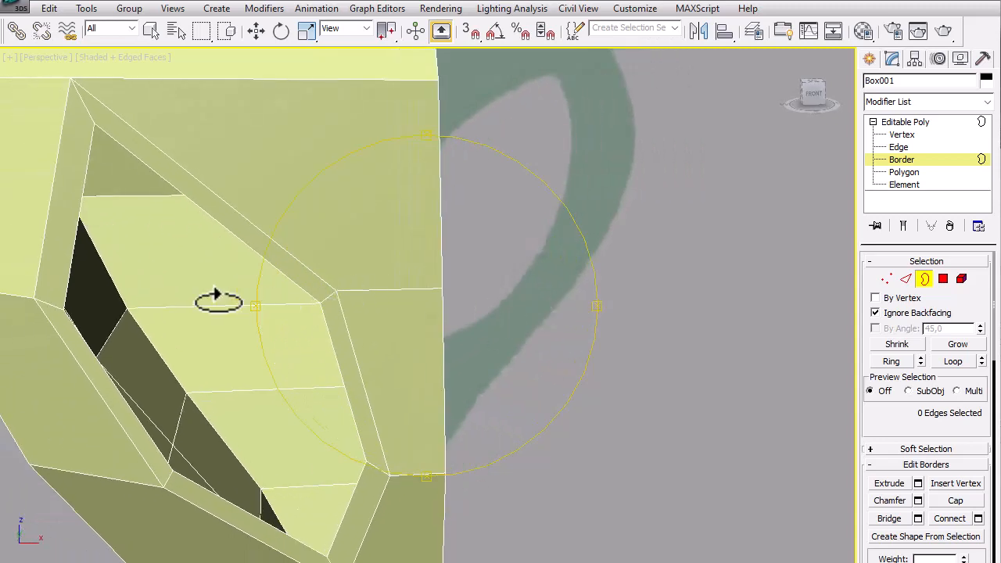
click(885, 279)
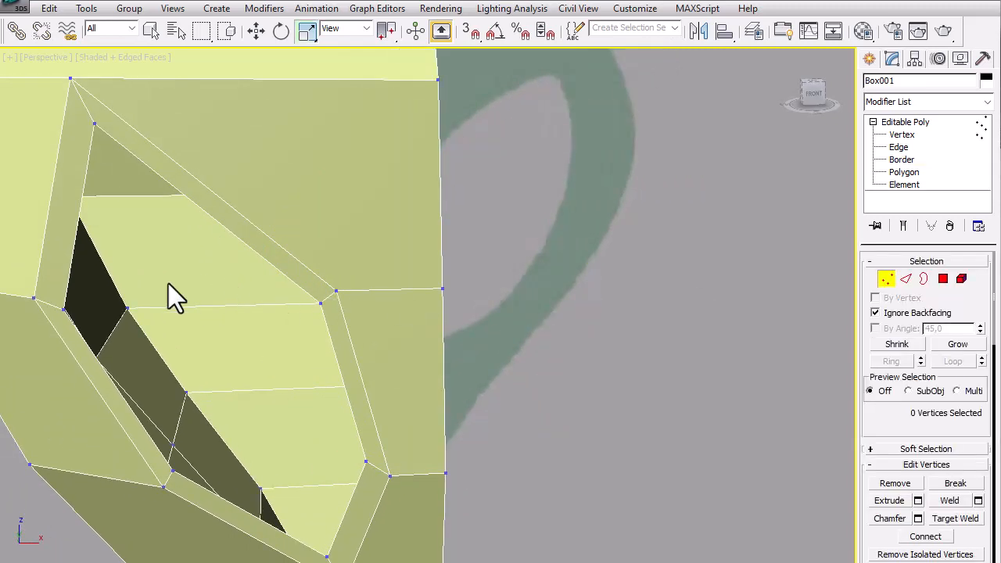
click(66, 312)
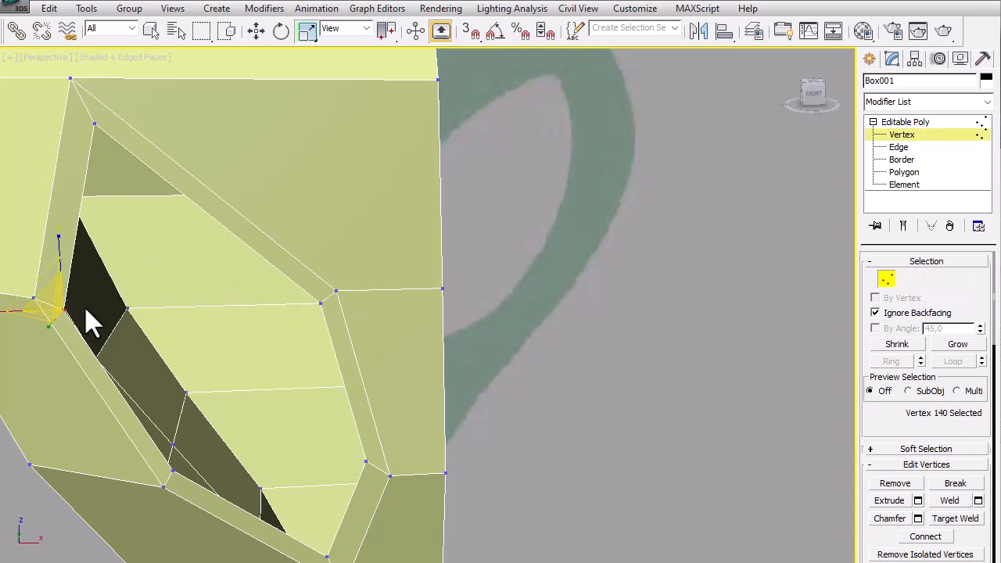
click(259, 30)
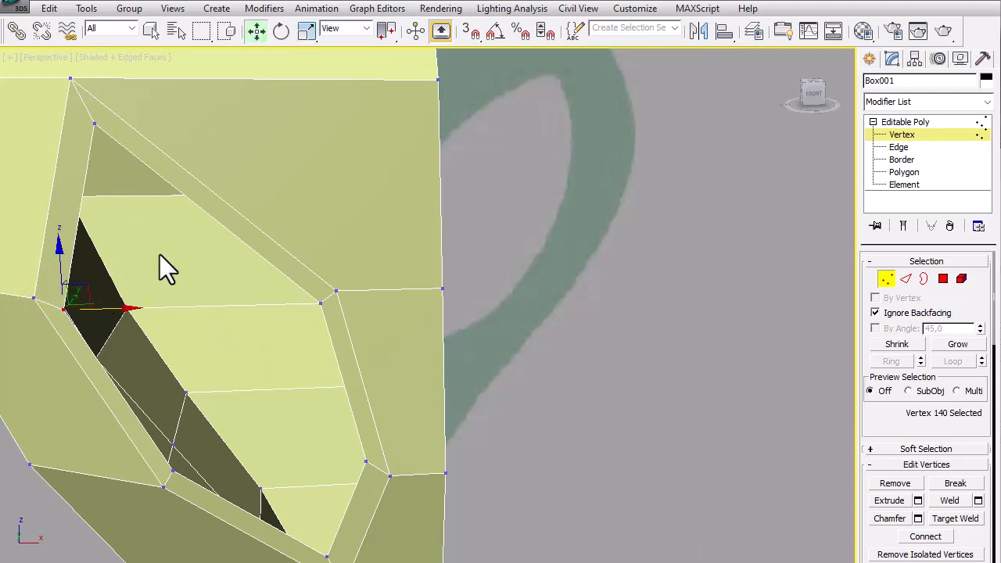
drag(87, 290, 81, 262)
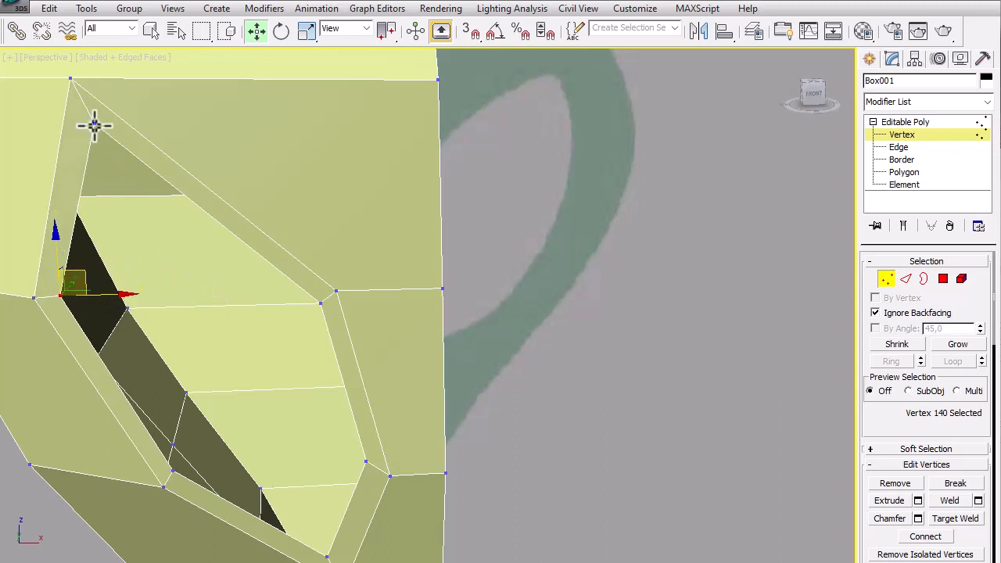
click(95, 124)
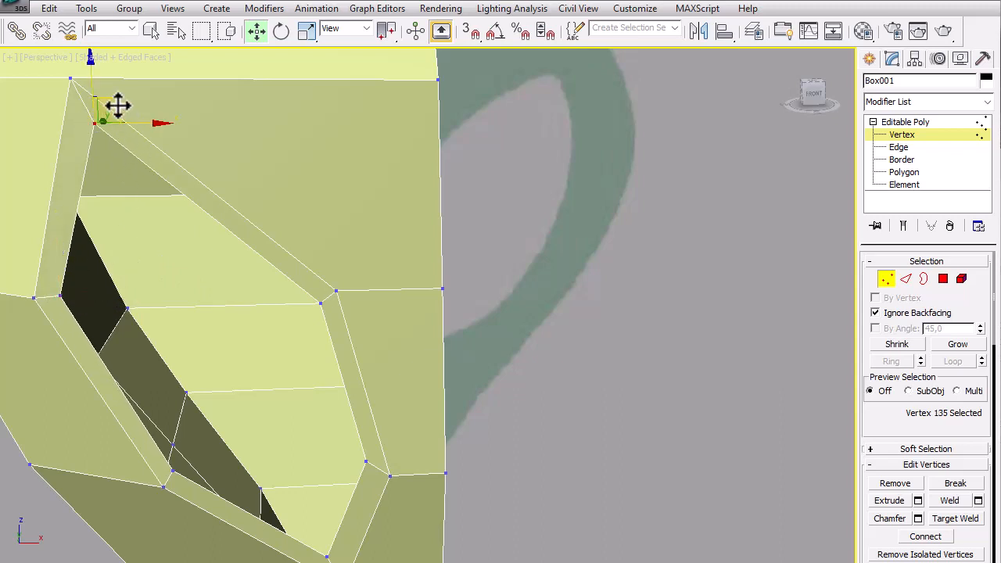
drag(114, 104, 110, 104)
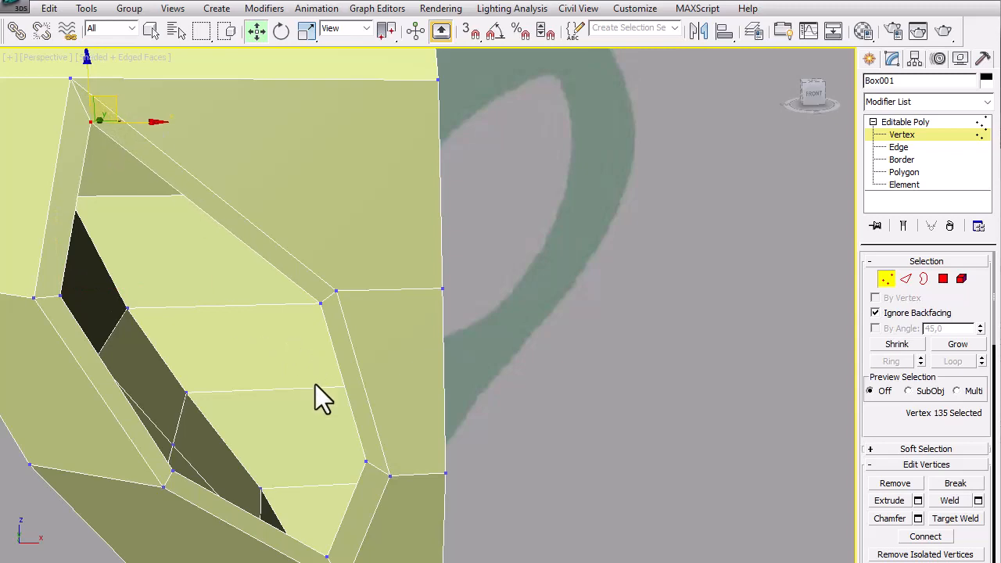
Step: Select the lower outer vertex of the eye rim's inner loop and show all four viewports
middle_drag(295, 389, 425, 406)
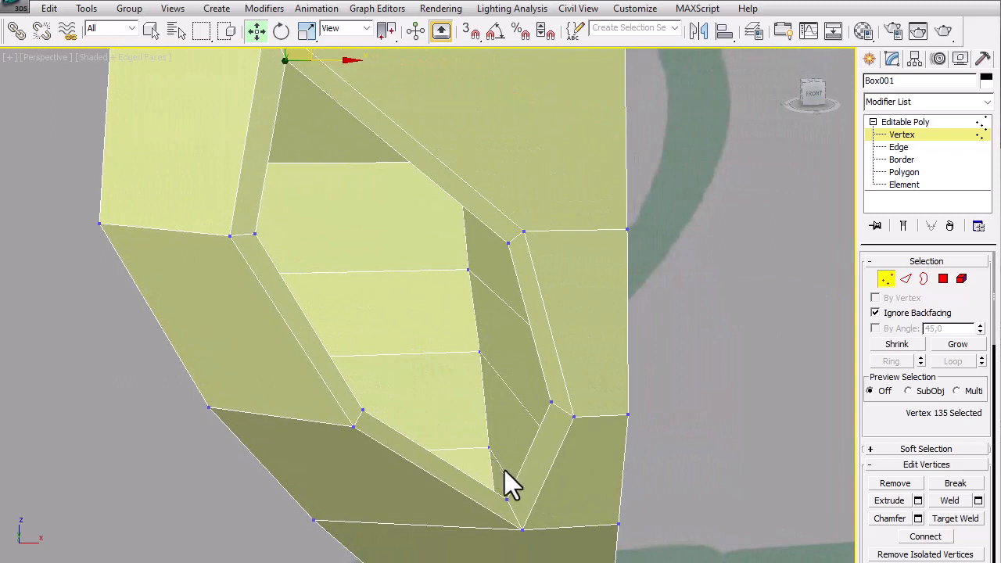
click(362, 412)
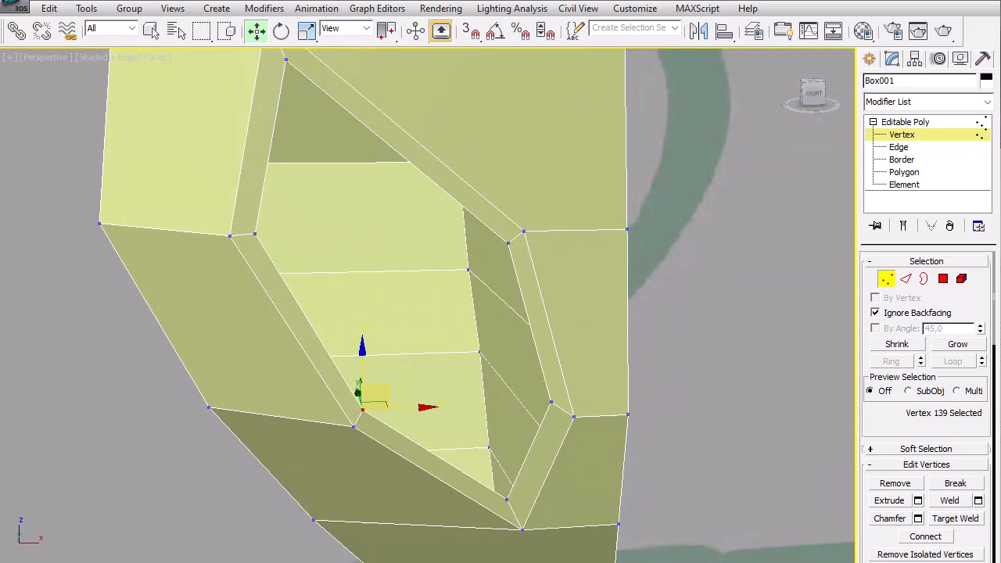
key(alt+w)
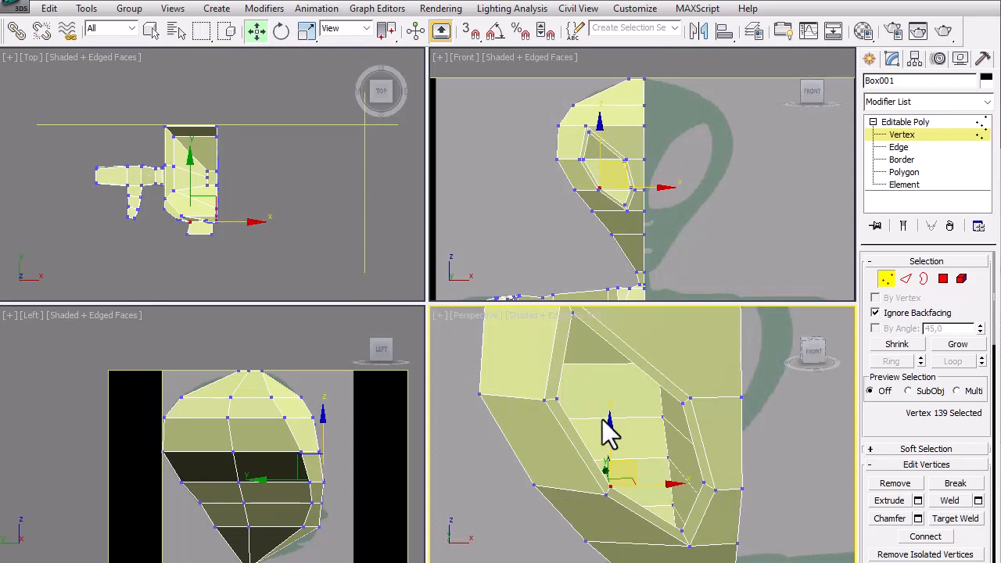
Step: Try to move the eye rim's lower outer vertex up toward the socket's centre in Perspective, undo it and deselect the vertex
scroll(622, 472, up, 5)
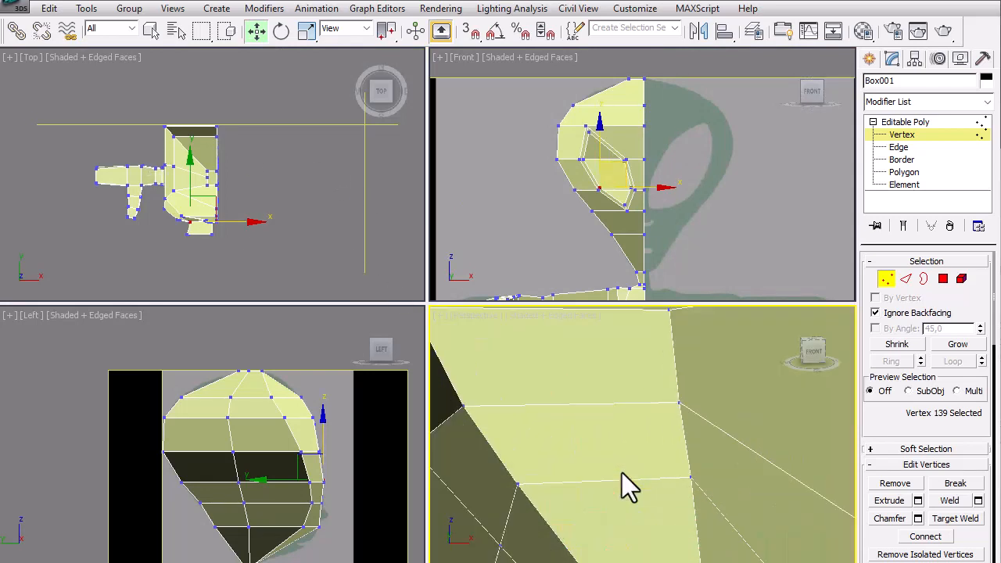
scroll(622, 475, down, 3)
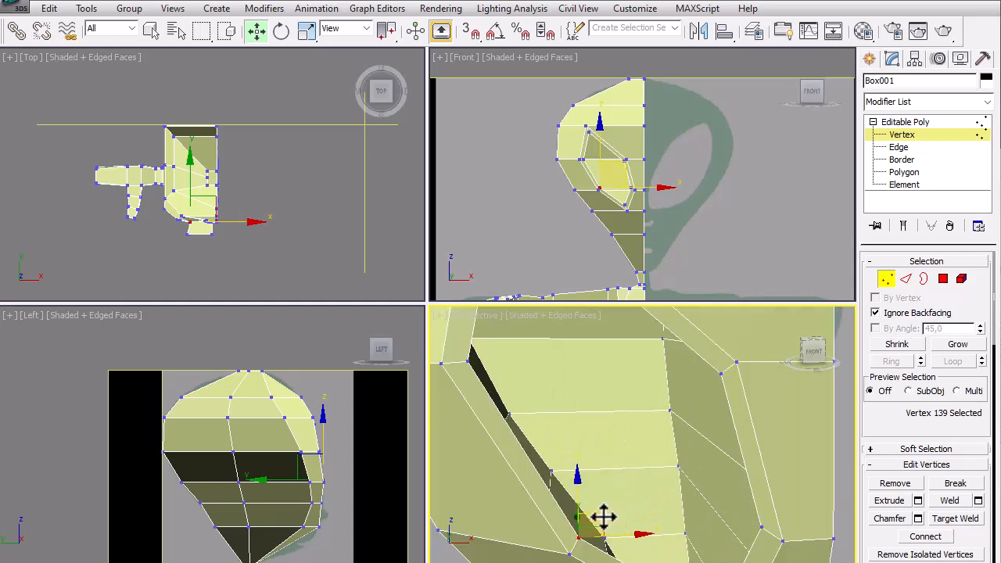
drag(604, 516, 641, 456)
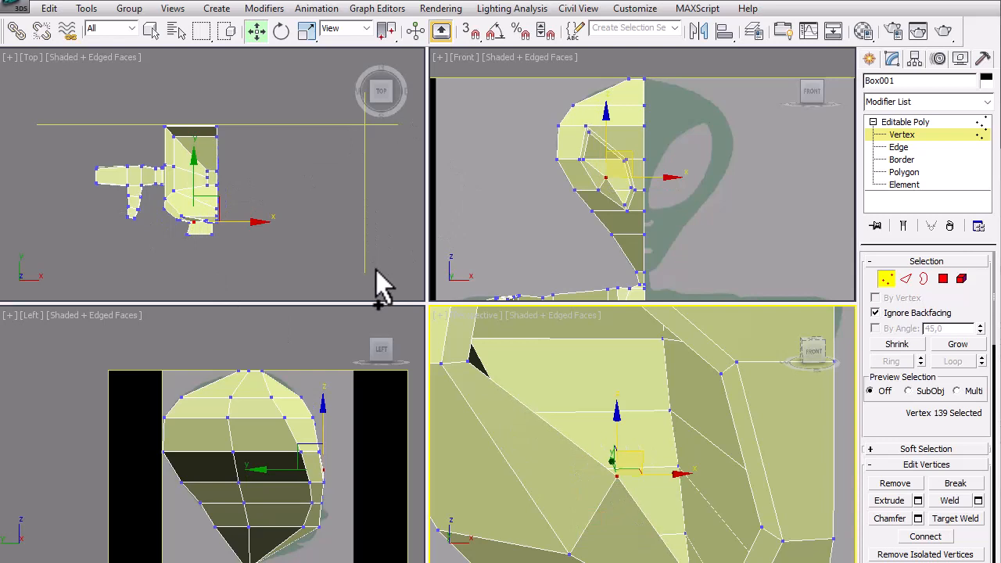
key(ctrl+z)
click(638, 514)
Step: Nudge the inner loop's top vertex toward the eye's upper corner and slightly adjust its upper nose-side vertex in the Perspective viewport
middle_drag(607, 517, 632, 487)
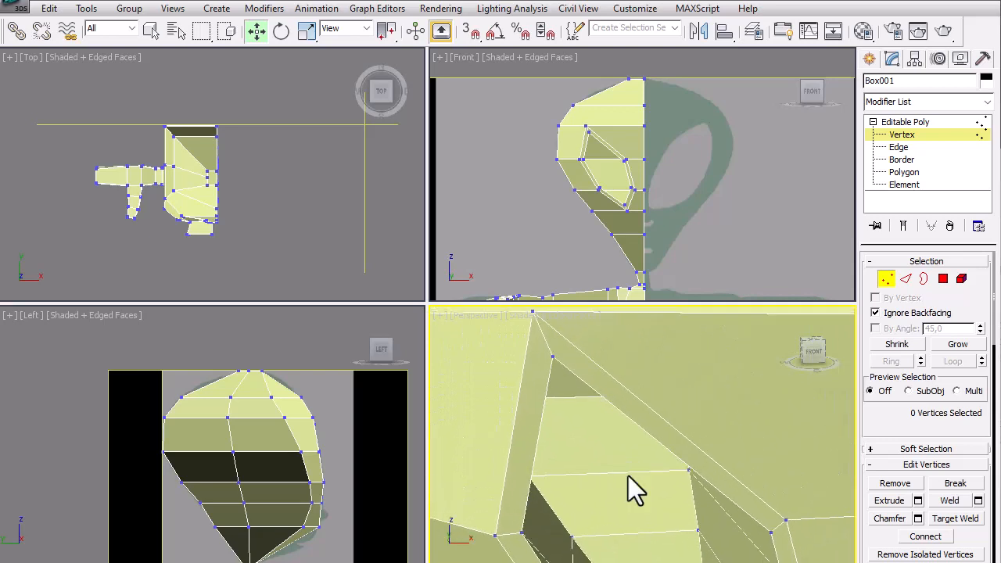
click(555, 370)
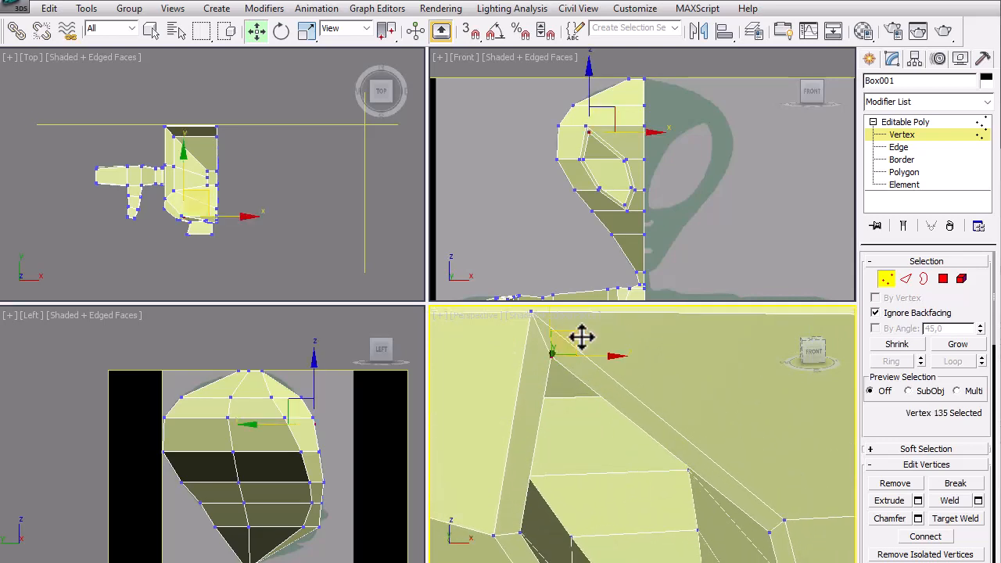
mouse_move(576, 333)
mouse_down()
mouse_move(570, 357)
mouse_move(642, 414)
mouse_move(547, 357)
mouse_move(563, 334)
mouse_move(576, 346)
mouse_move(573, 326)
mouse_up()
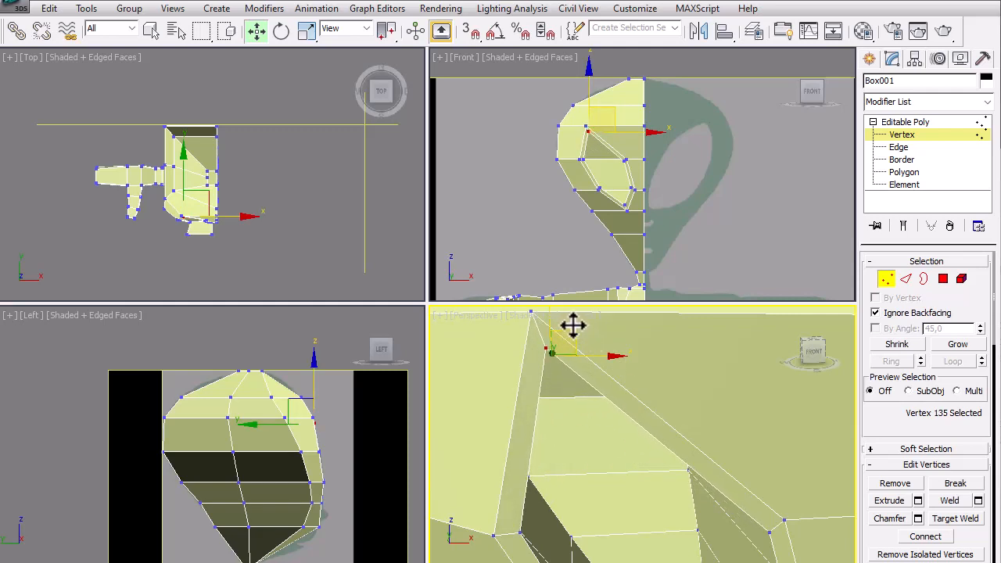
click(566, 430)
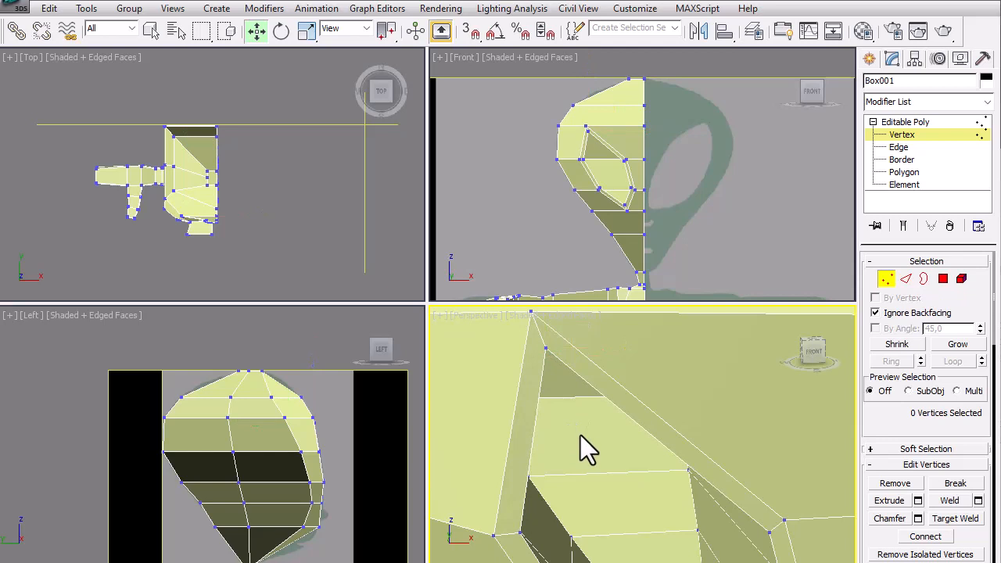
middle_drag(581, 435, 580, 386)
middle_drag(546, 427, 604, 401)
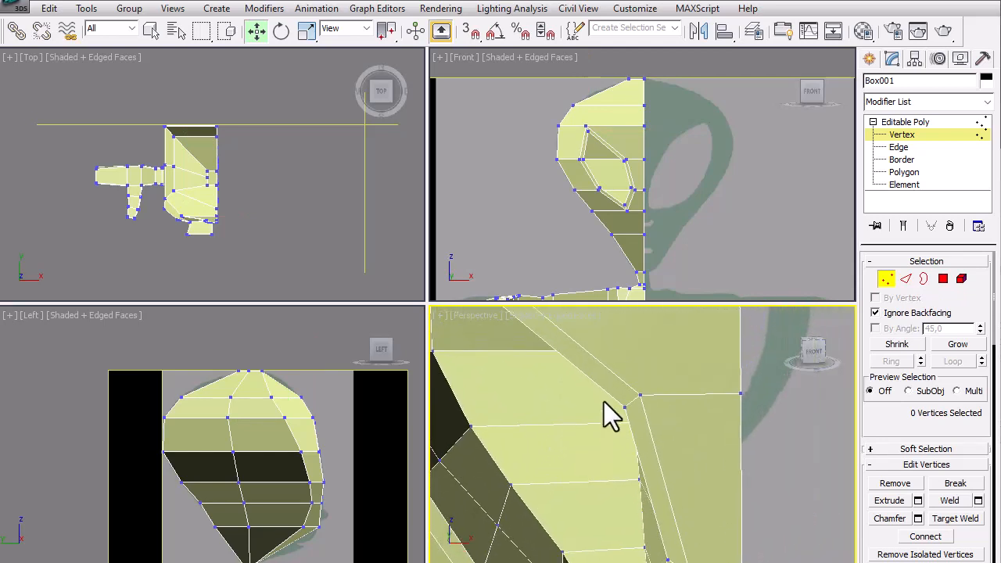
drag(631, 427, 632, 428)
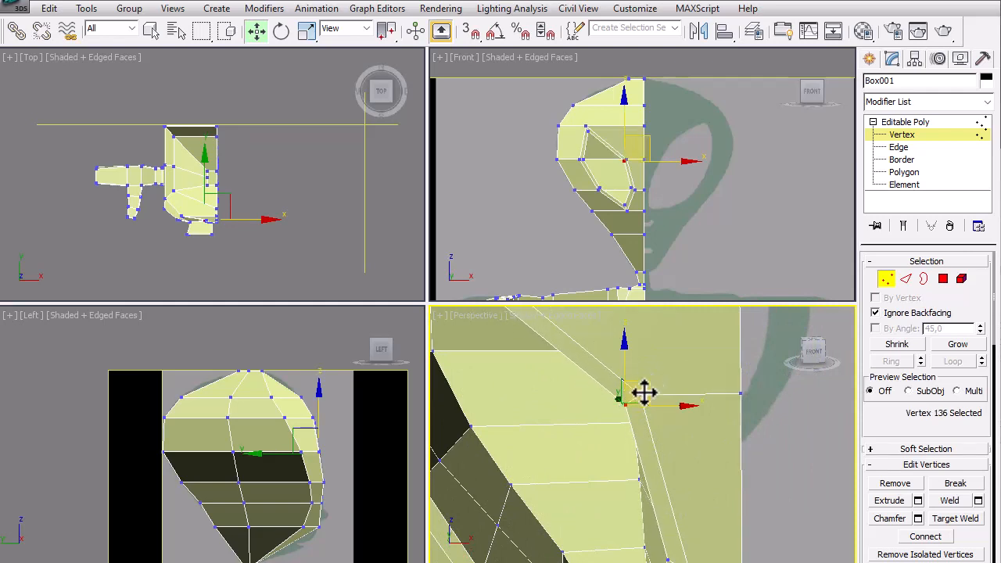
Step: In the Front viewport, lower the eye rim's nose-side inner vertex almost level with the adjoining horizontal edge
middle_drag(669, 470, 688, 415)
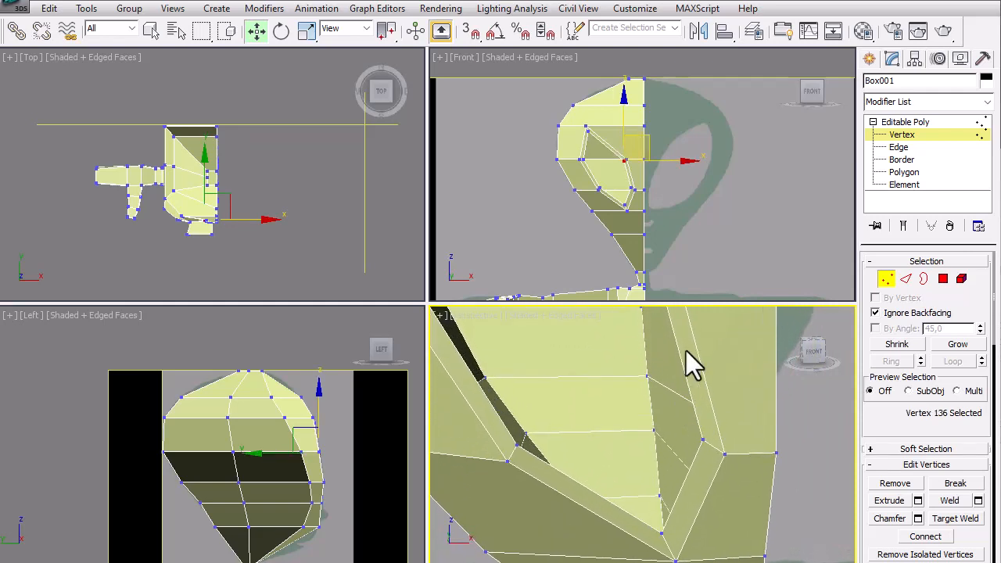
click(680, 219)
scroll(622, 179, up, 4)
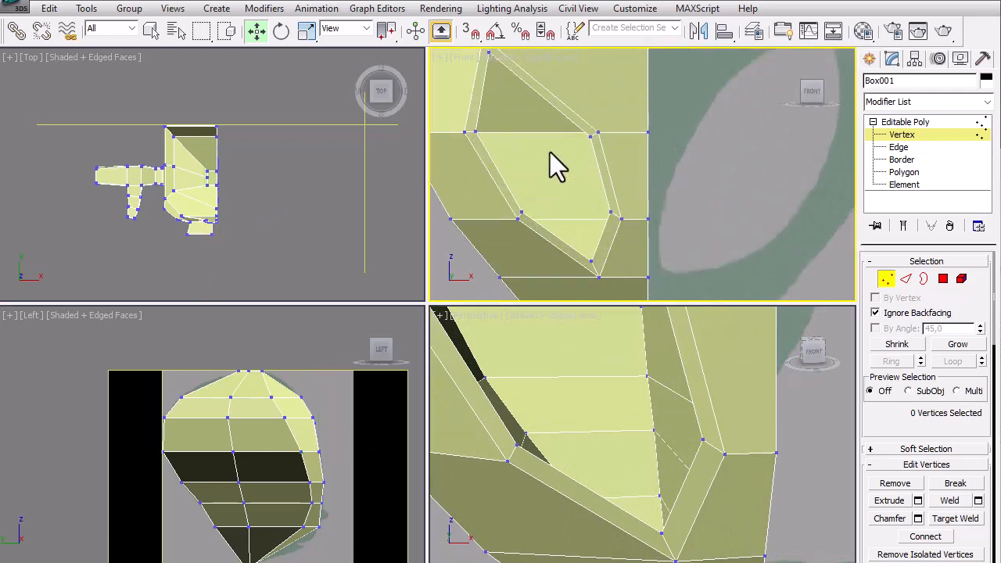
middle_drag(550, 152, 723, 264)
scroll(602, 187, up, 3)
middle_drag(641, 193, 599, 104)
middle_drag(618, 201, 594, 96)
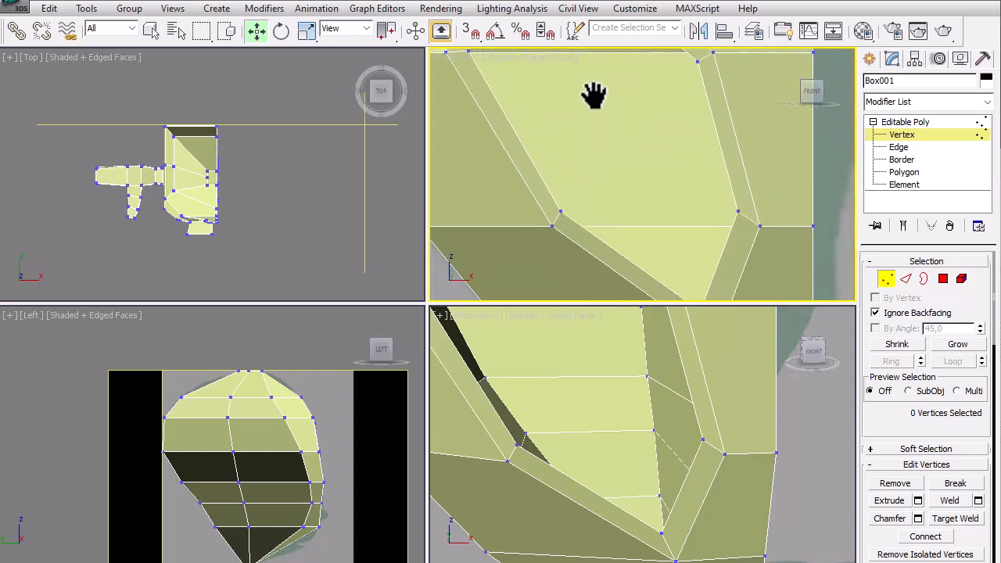
middle_drag(588, 157, 554, 107)
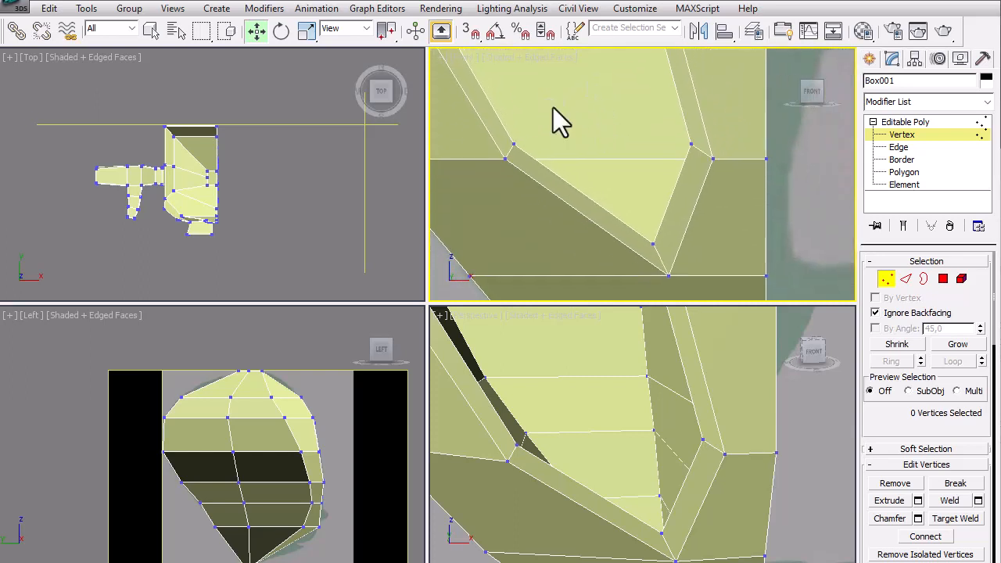
click(693, 146)
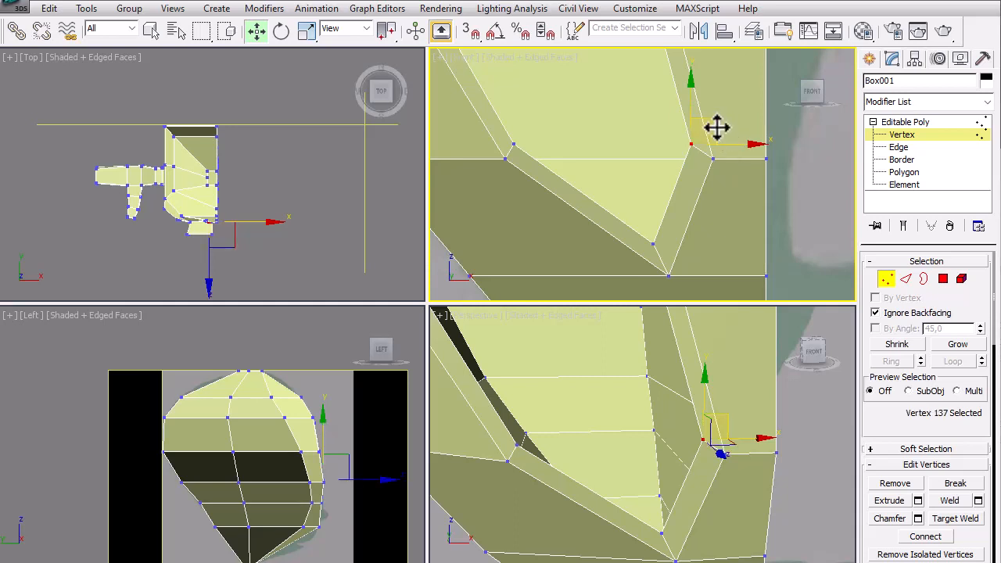
drag(718, 128, 721, 136)
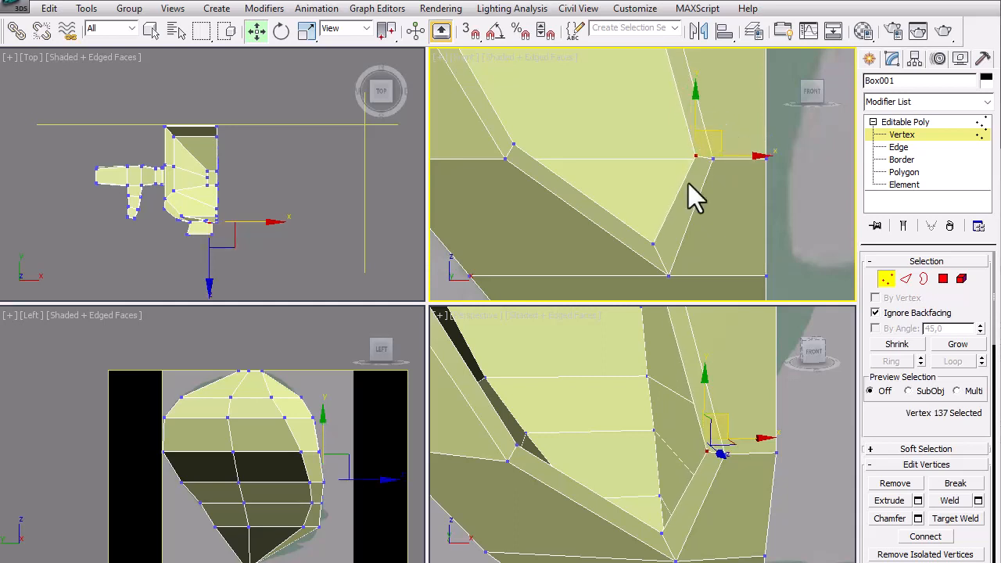
Step: Shift the inner loop's bottom and lower outer vertices slightly toward the nose in the Front viewport, then deselect them
click(657, 245)
drag(673, 222, 678, 225)
drag(498, 120, 548, 125)
click(628, 139)
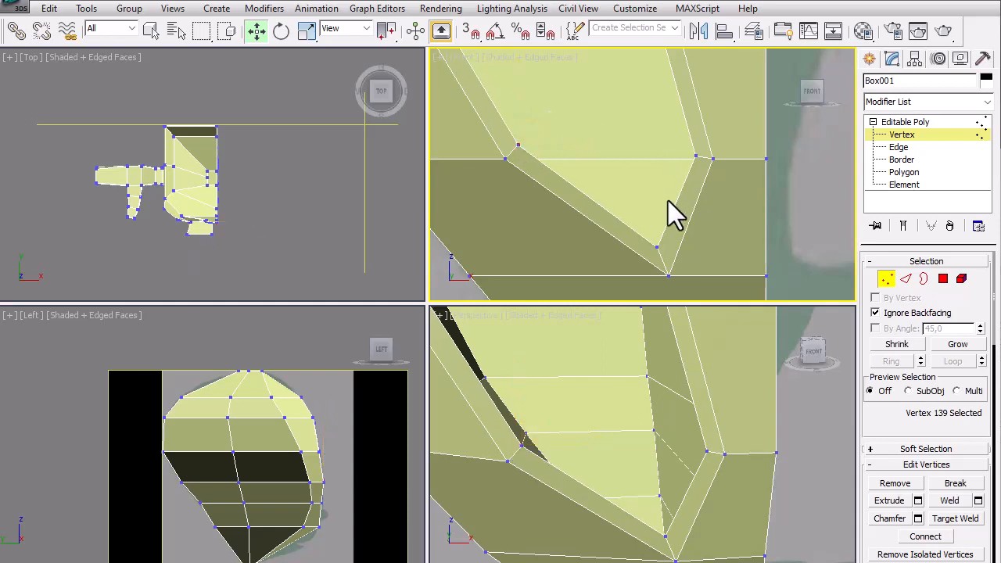
scroll(668, 200, down, 3)
middle_drag(670, 212, 700, 206)
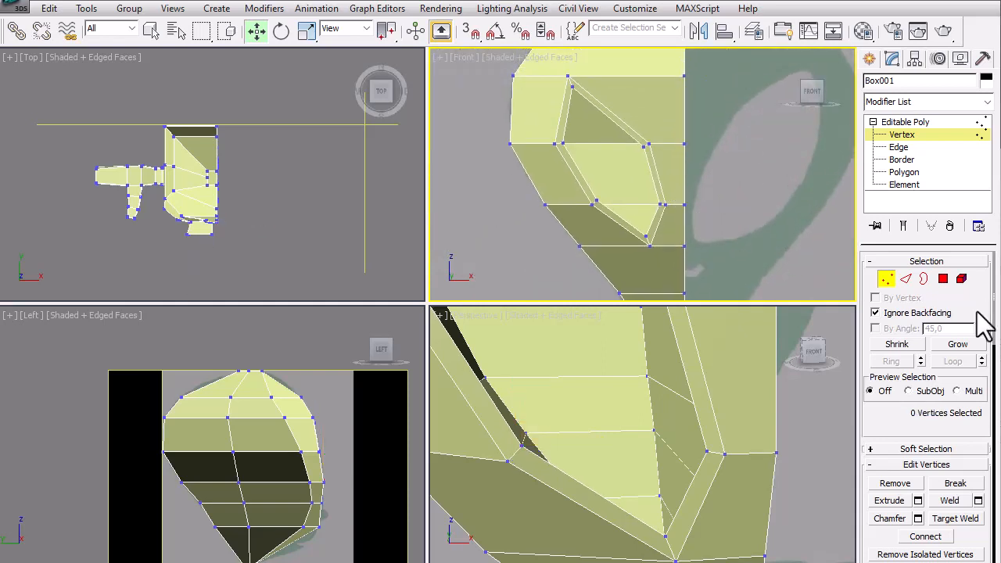
Step: Switch to Border level and scale a copy of the eye hole's border inward to add a second narrow ring of polygons, then deselect it
click(887, 279)
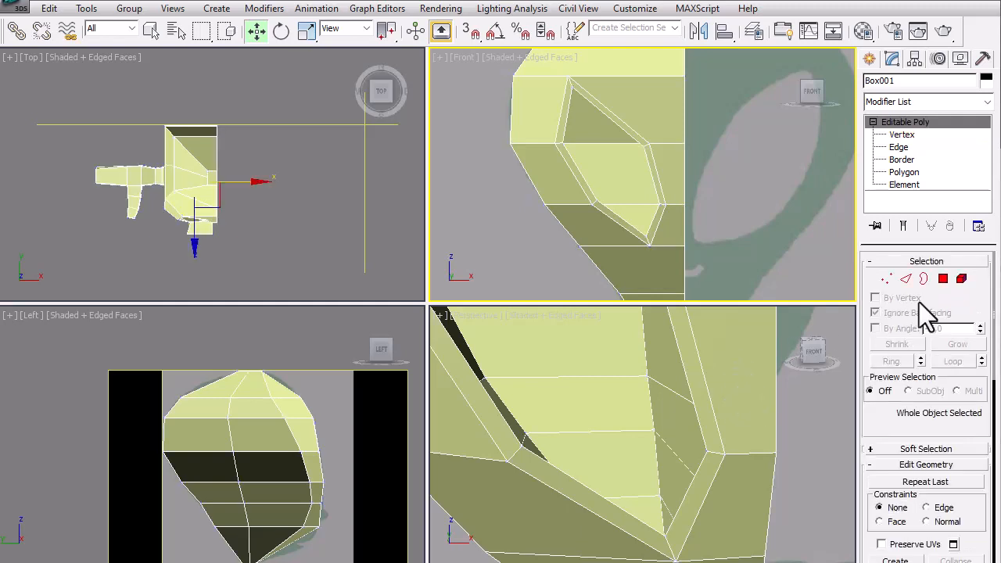
click(924, 280)
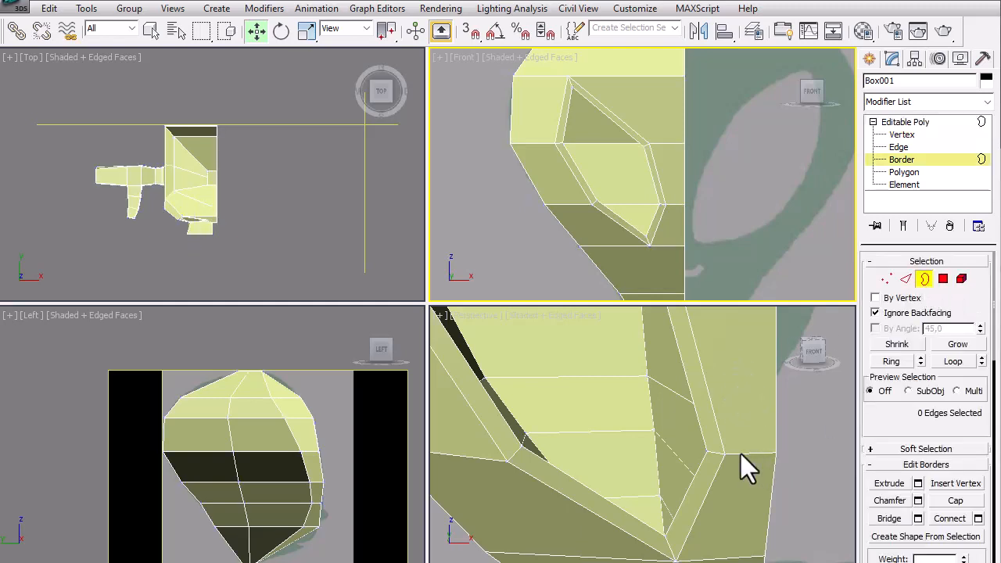
click(699, 416)
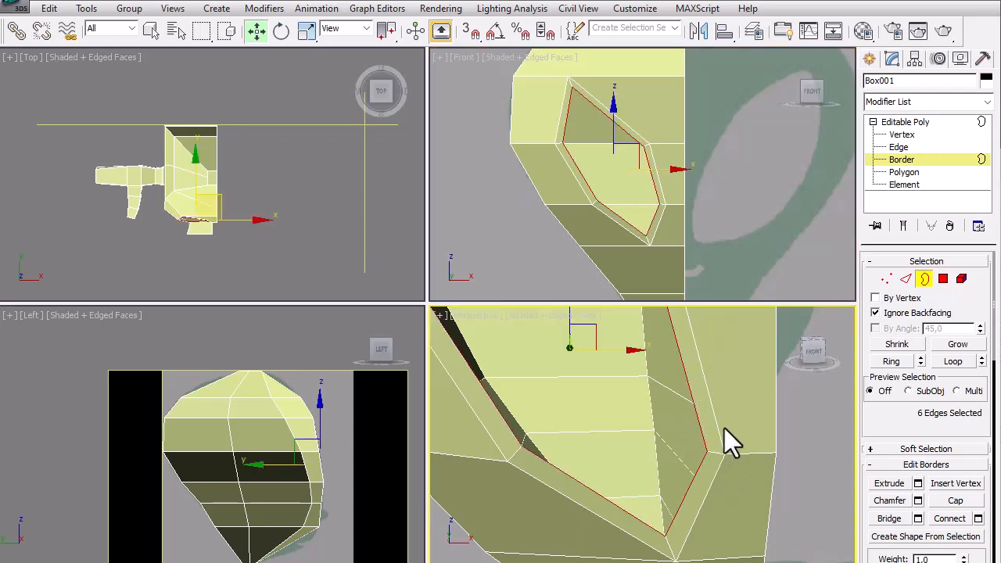
click(305, 31)
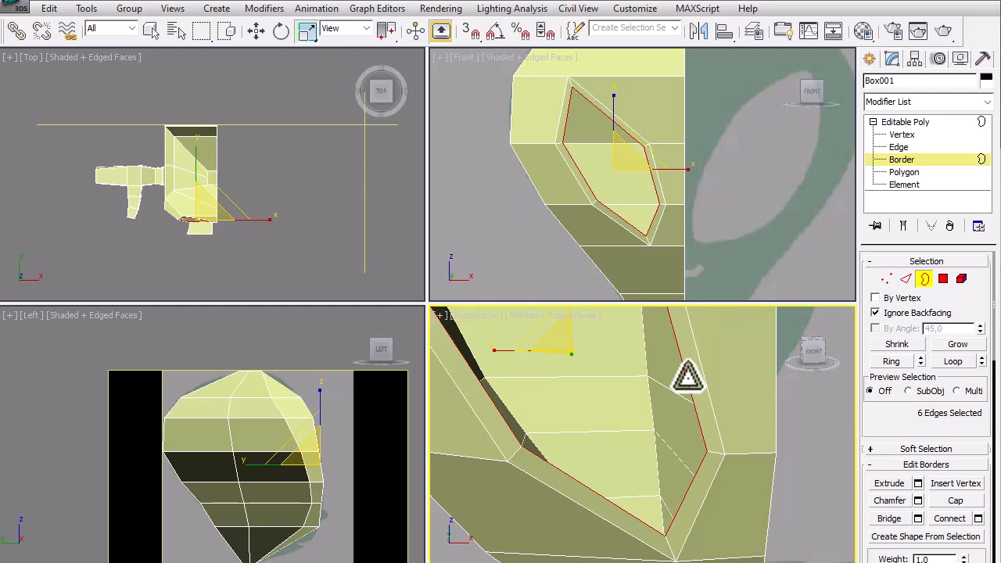
drag(688, 376, 684, 441)
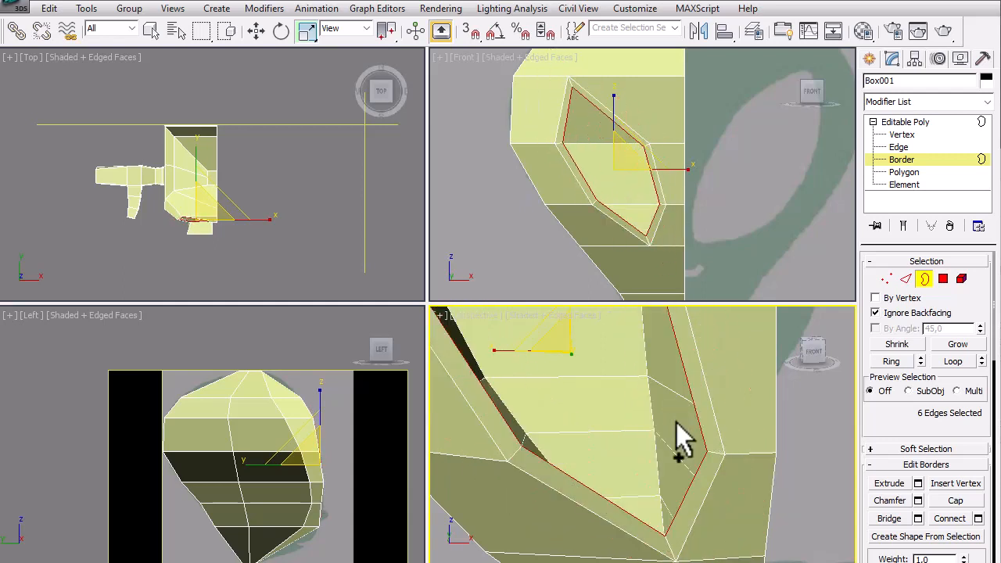
mouse_move(688, 382)
mouse_down()
mouse_move(677, 394)
mouse_move(691, 394)
mouse_up()
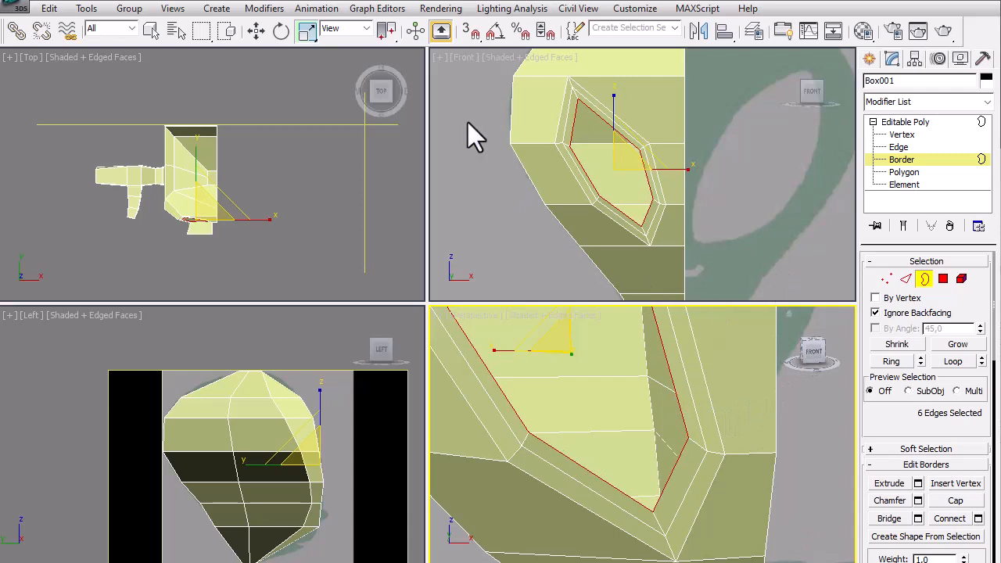
right_click(743, 365)
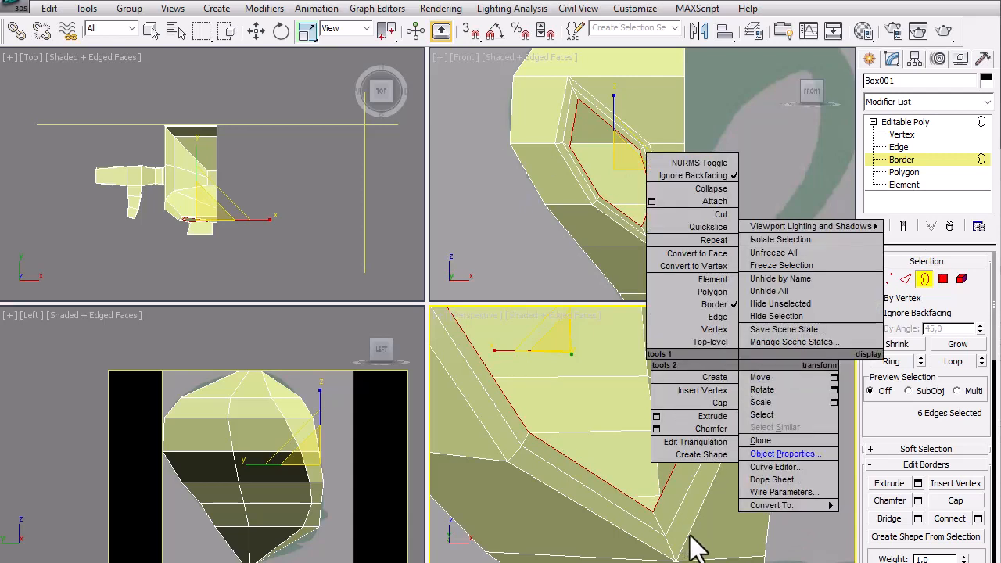
click(734, 228)
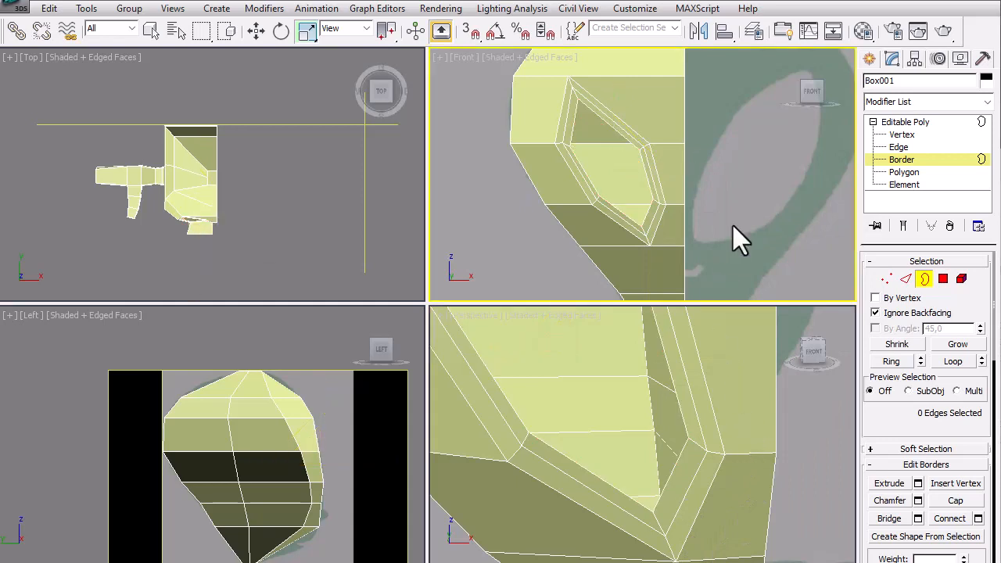
click(686, 446)
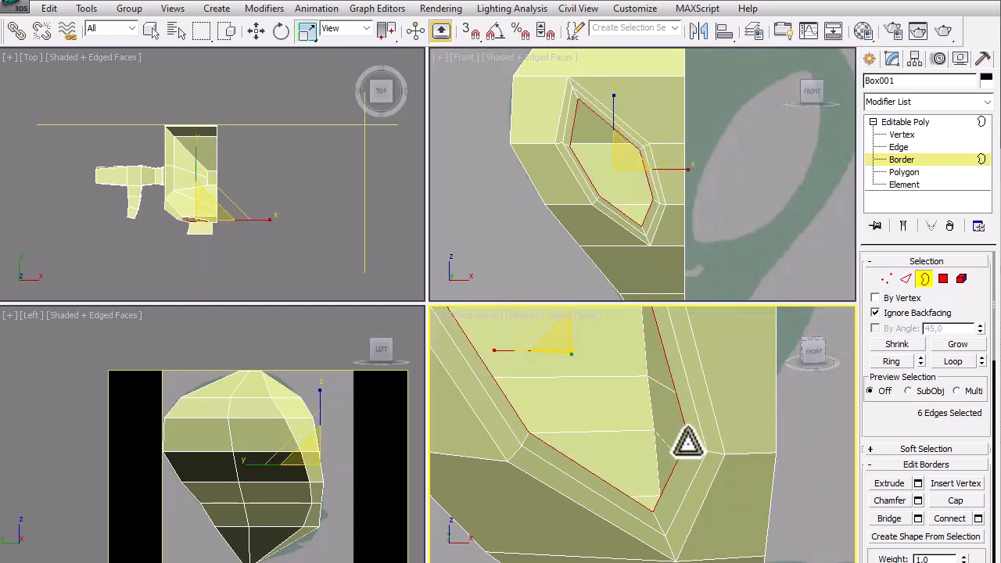
click(653, 287)
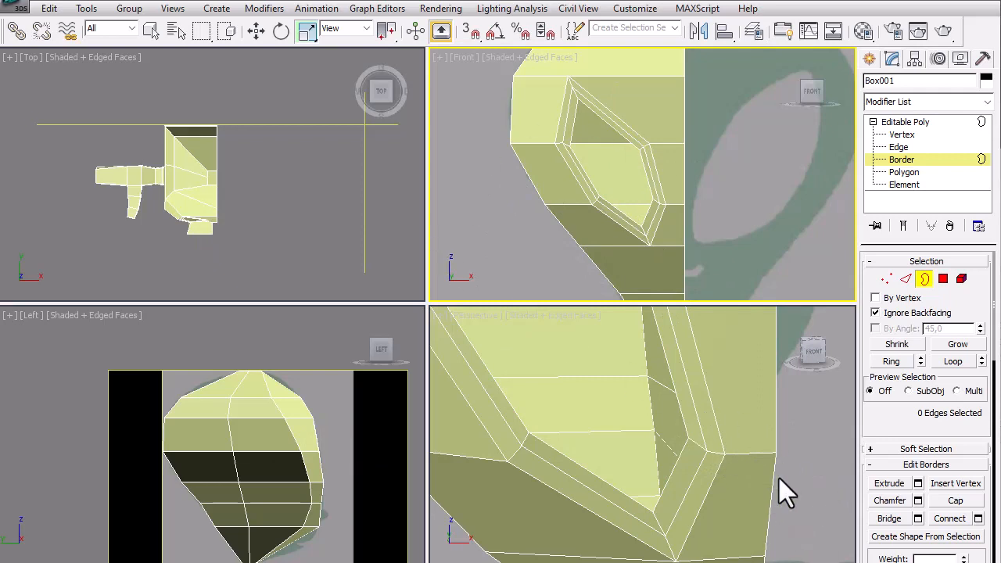
scroll(707, 417, down, 4)
middle_drag(706, 417, 704, 447)
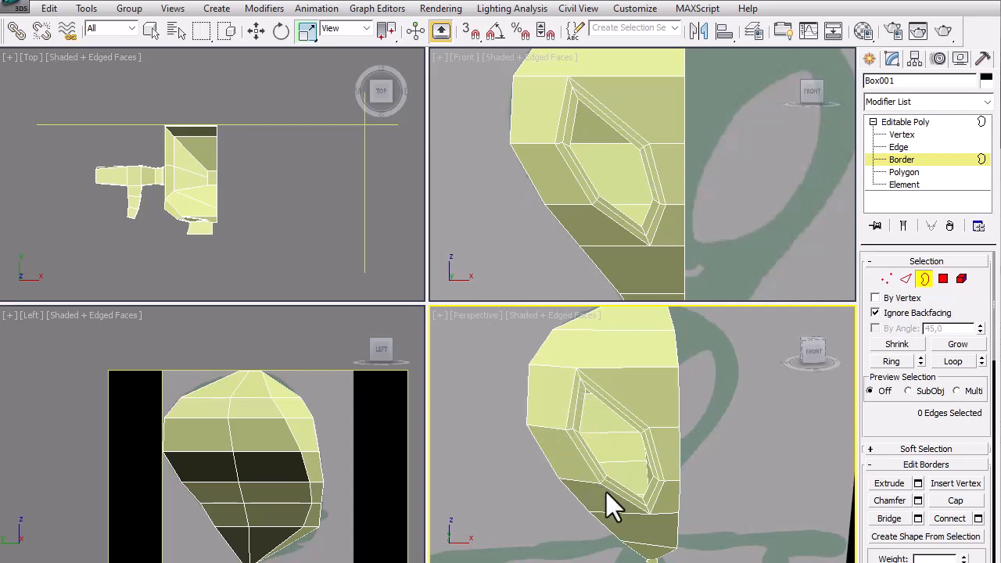
Step: Leave sub-object editing of the half-body mesh and show the whole alien at a slight angle in a maximized Perspective viewport
click(887, 280)
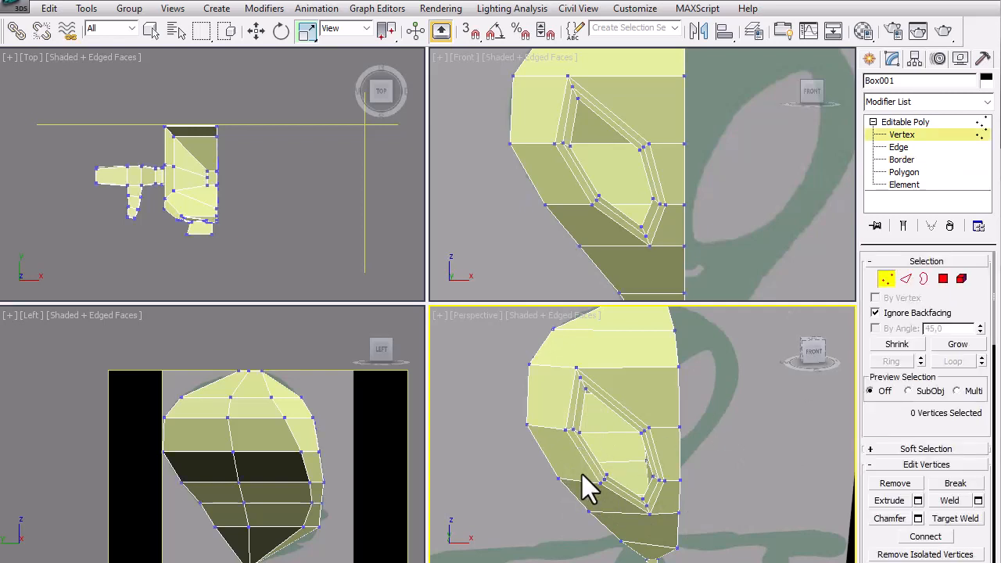
click(888, 280)
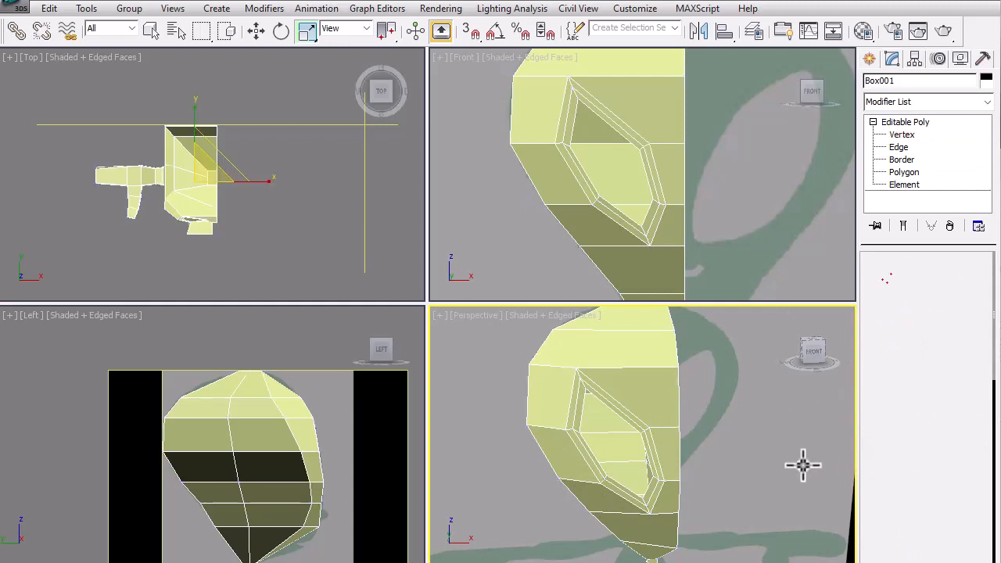
key(alt+w)
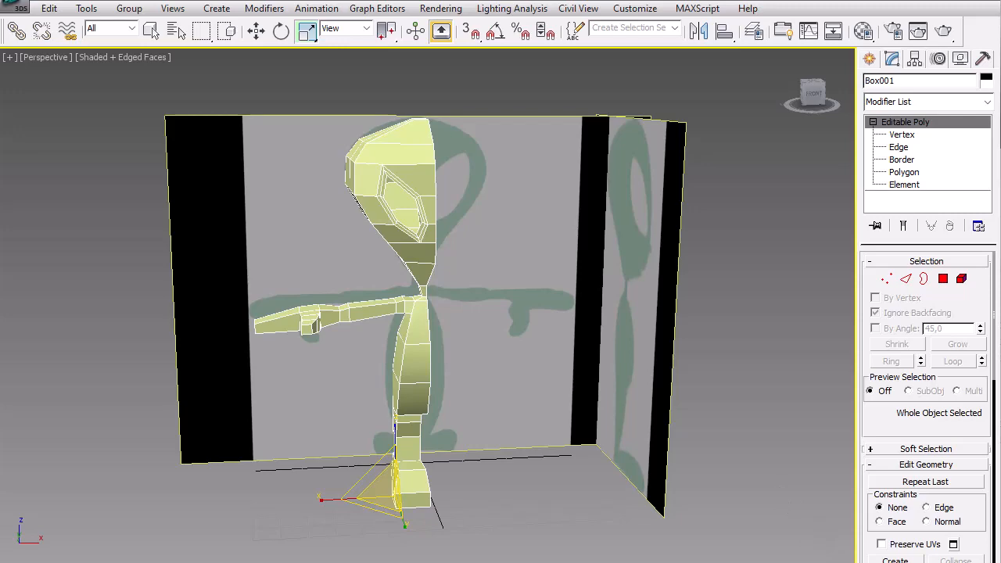
key(ctrl+r)
mouse_move(435, 475)
mouse_down()
mouse_move(464, 351)
mouse_move(448, 479)
mouse_up()
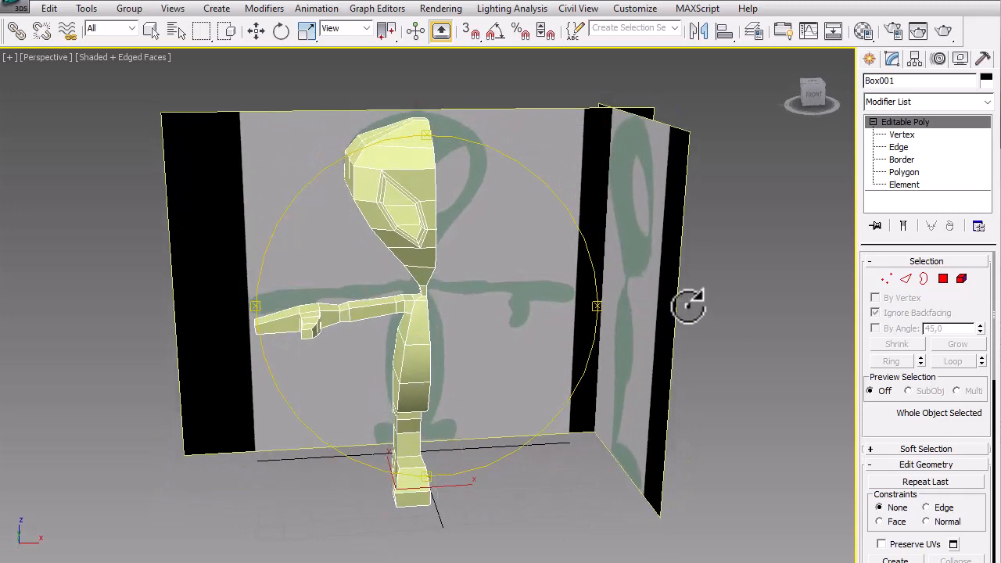
right_click(773, 482)
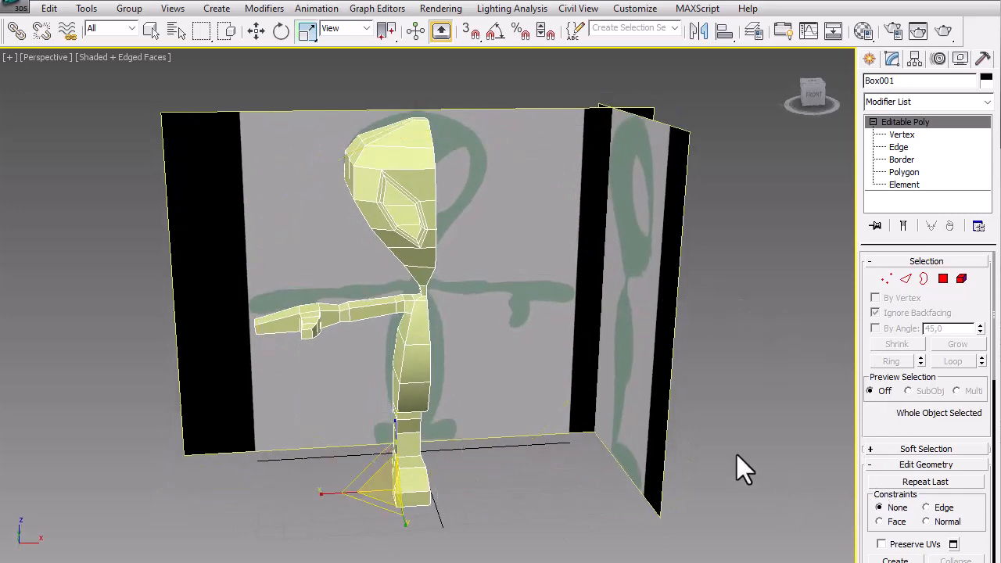